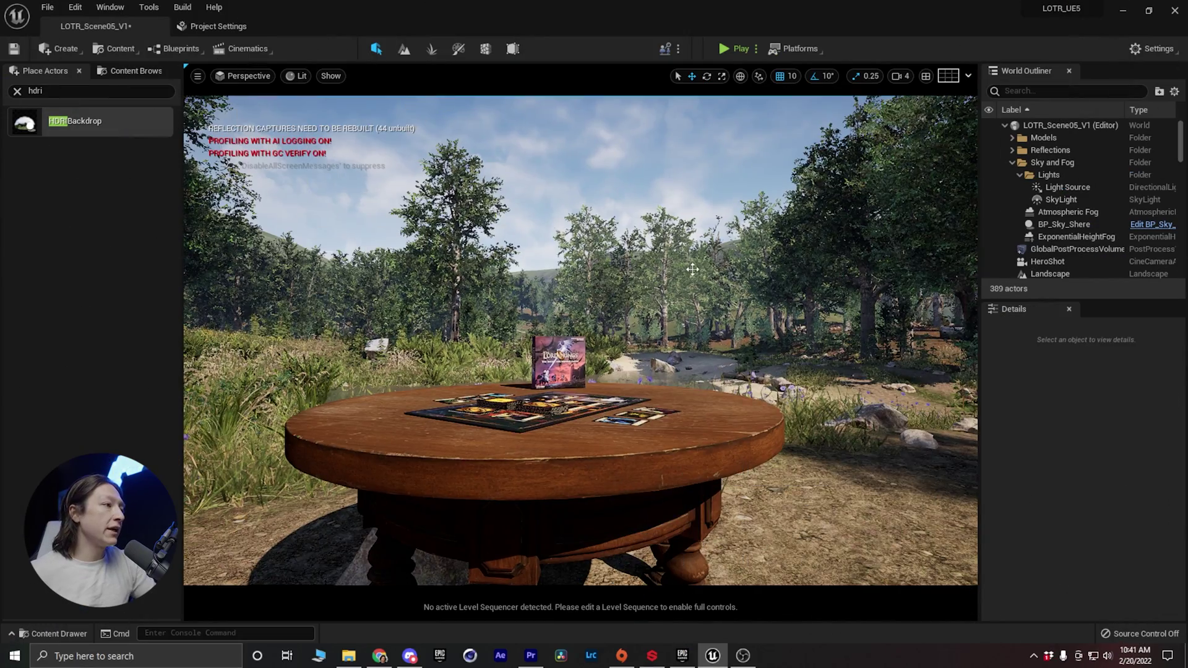
right_click_drag(692, 269, 648, 282)
key("s")
key("w")
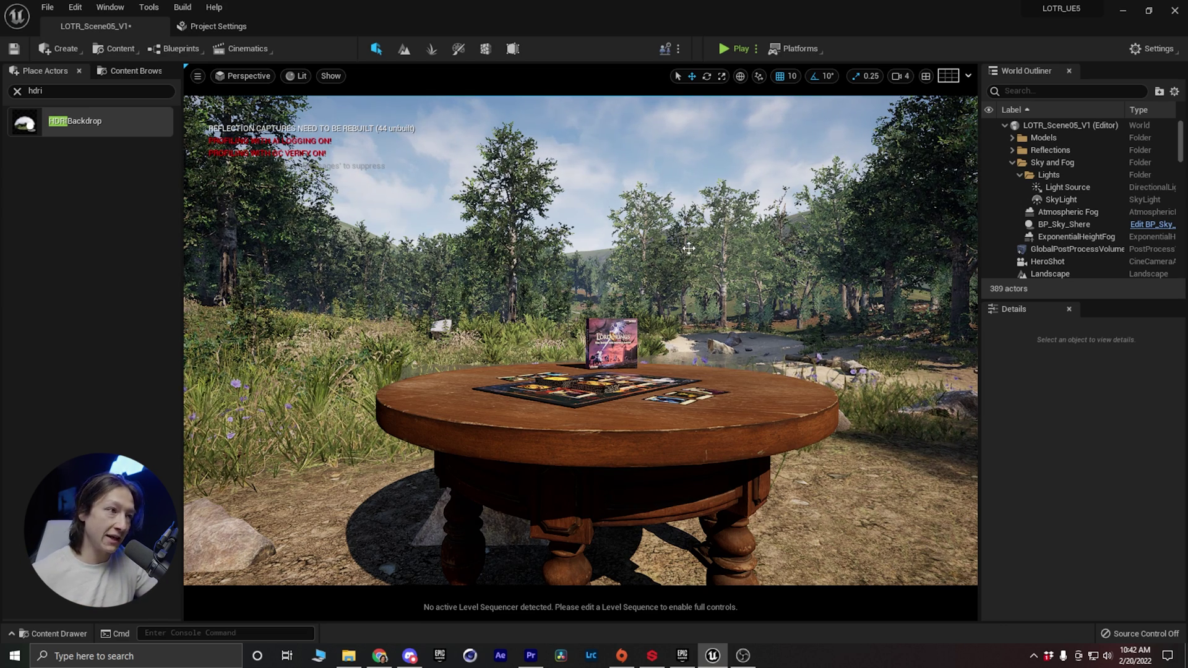
right_click_drag(665, 323, 693, 303)
key("w")
key("s")
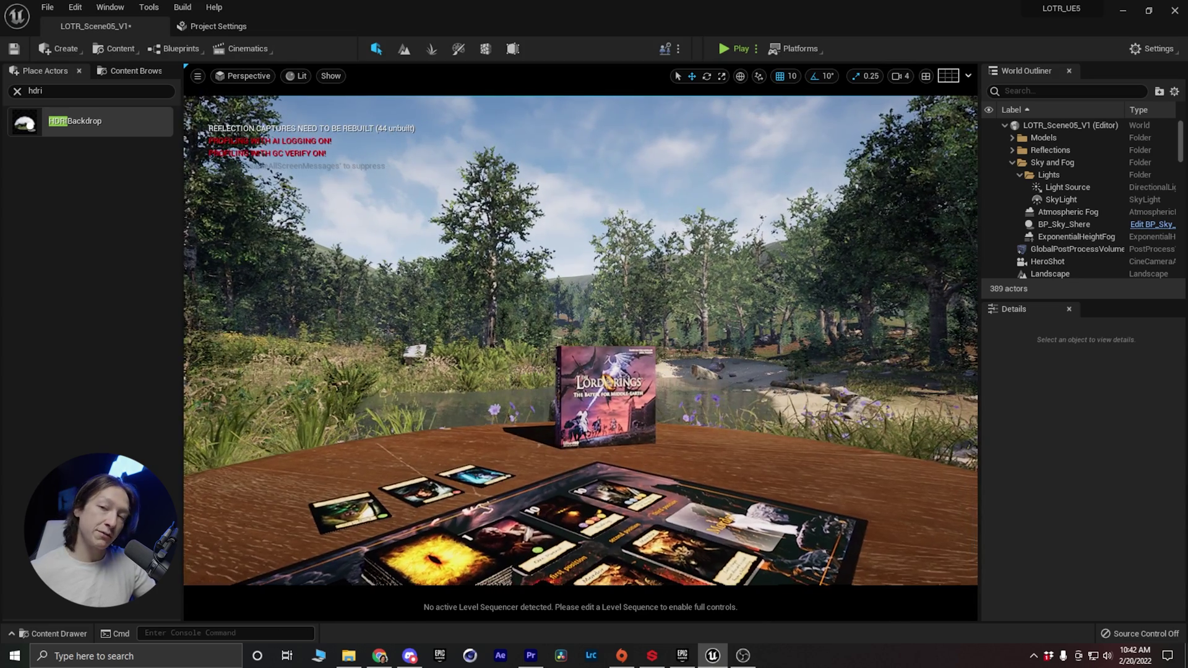
Toggle the Light Source's visibility and hide the SkyLight, Atmospheric Fog and BP_Sky_Shere actors
left_click(1017, 188)
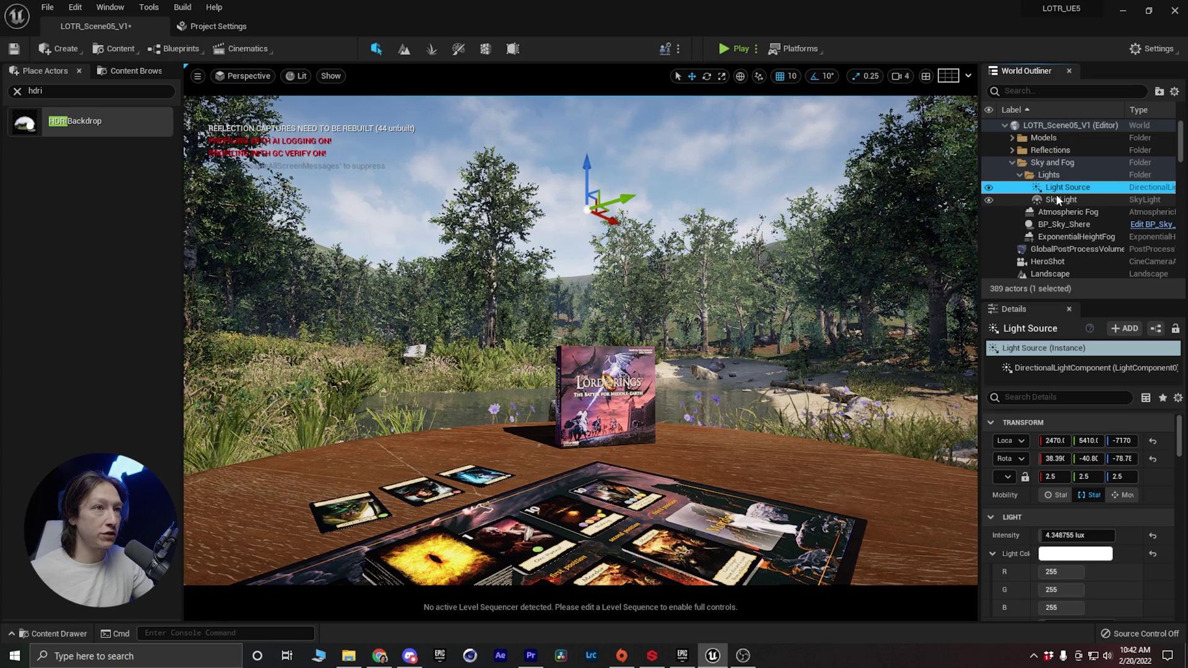
left_click(1005, 198)
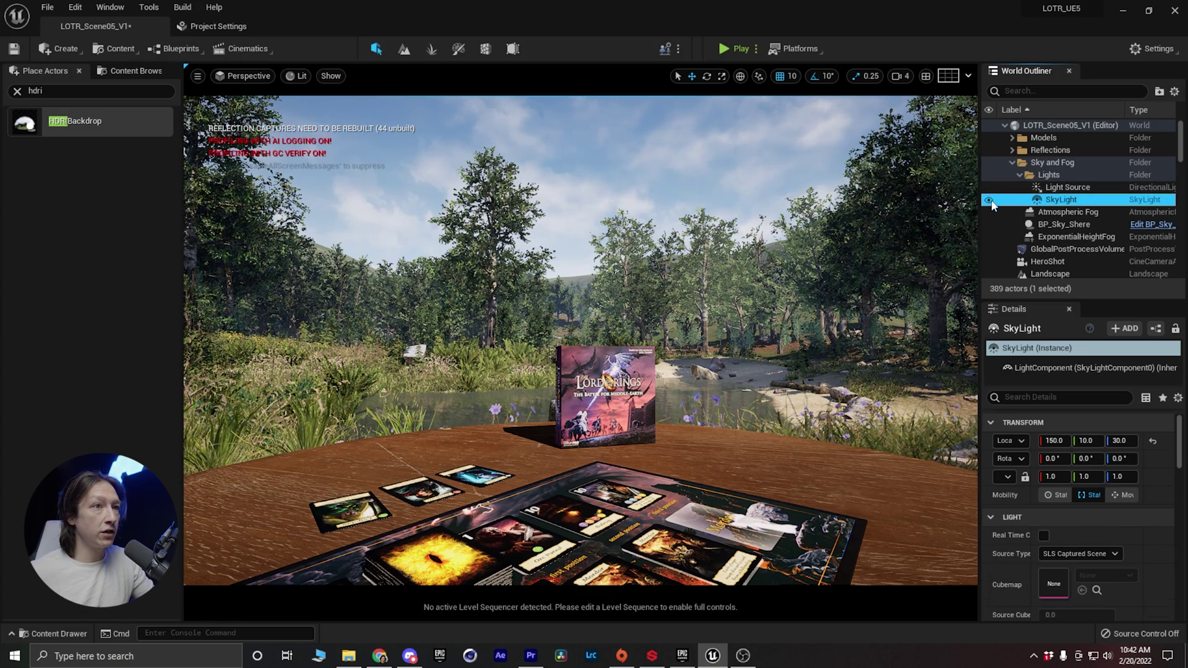
left_click(989, 187)
left_click(989, 187)
left_click(989, 188)
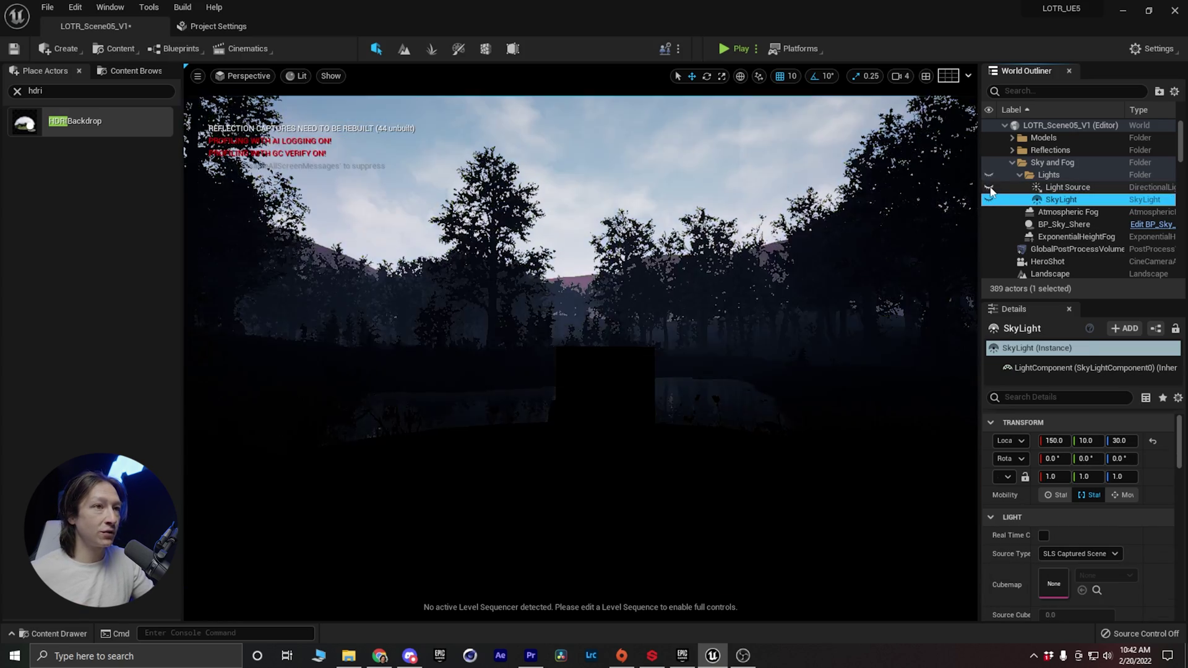
left_click(989, 187)
left_click(989, 212)
left_click(987, 224)
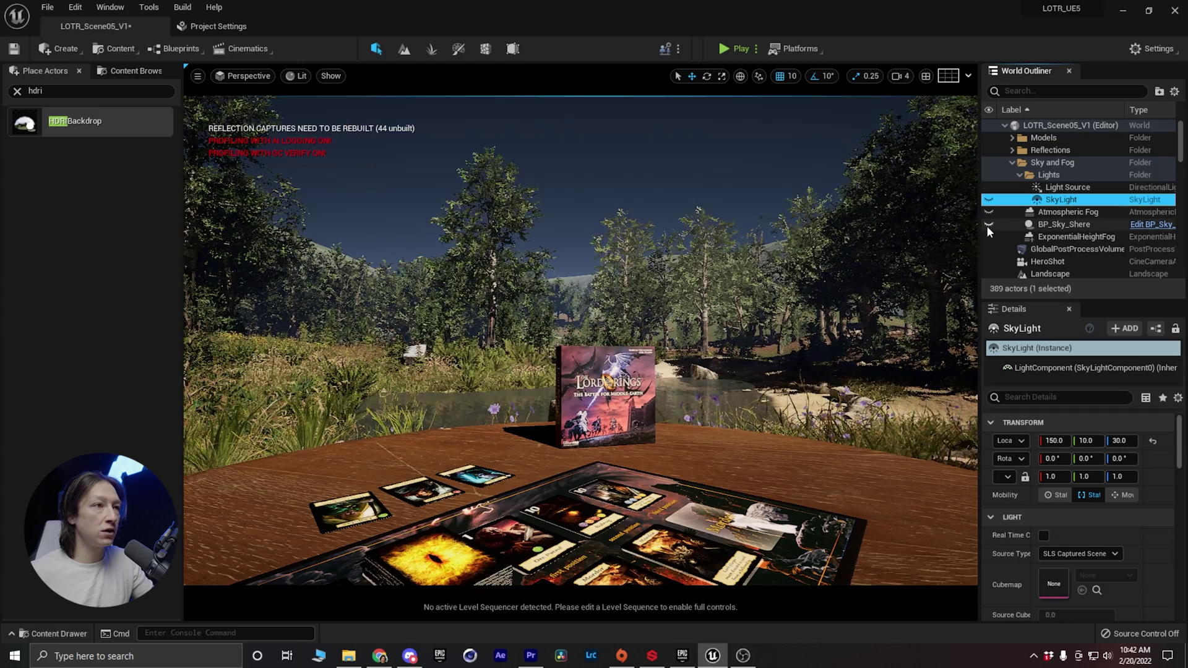
Hide the ExponentialHeightFog and GlobalPostProcessVolume, and show and hide BP_Sky_Shere once more
left_click(988, 237)
left_click(988, 237)
left_click(989, 237)
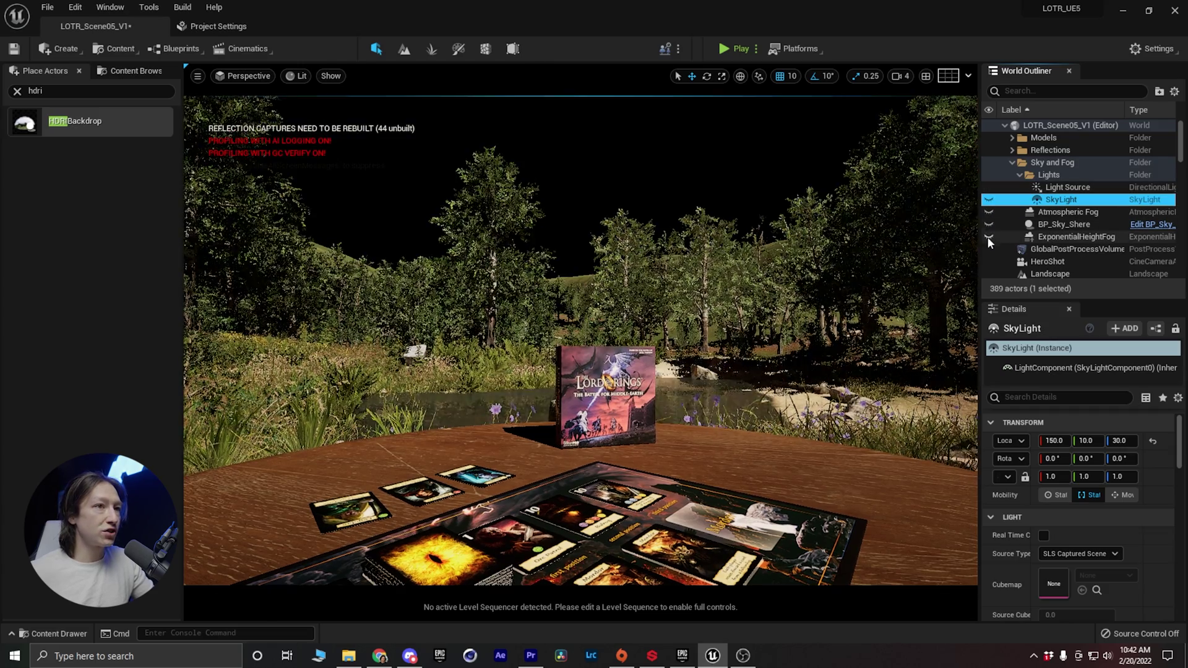
left_click(988, 225)
left_click(989, 238)
left_click(988, 250)
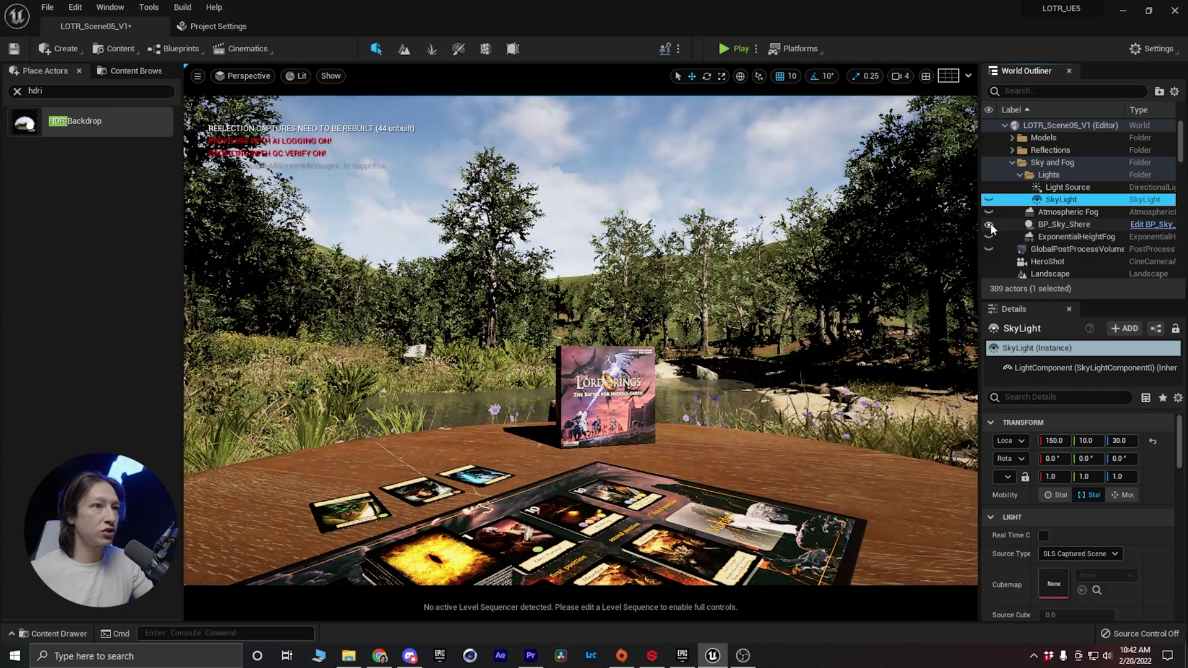
left_click(989, 224)
Delete the six actors from Light Source through GlobalPostProcessVolume, accepting the broken references for all of them
left_click(1066, 186)
left_click(1058, 209, "shift")
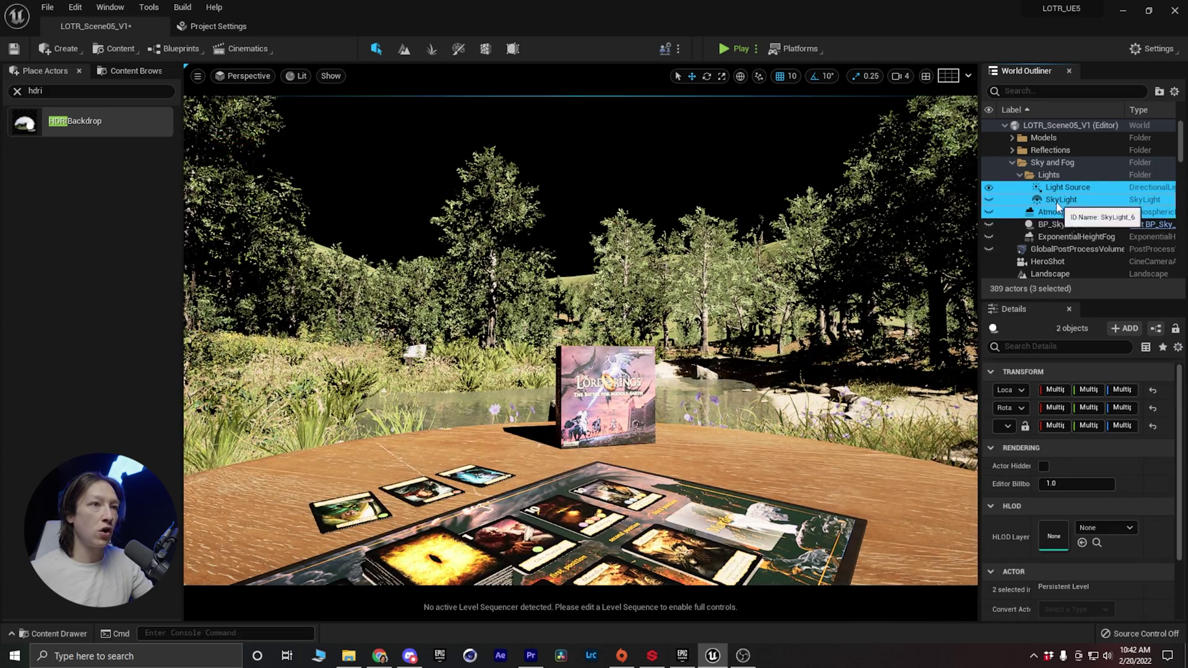
left_click(1051, 226, "shift")
left_click(1047, 239, "shift")
left_click(1053, 252, "shift")
scroll(1007, 235, "down", 1)
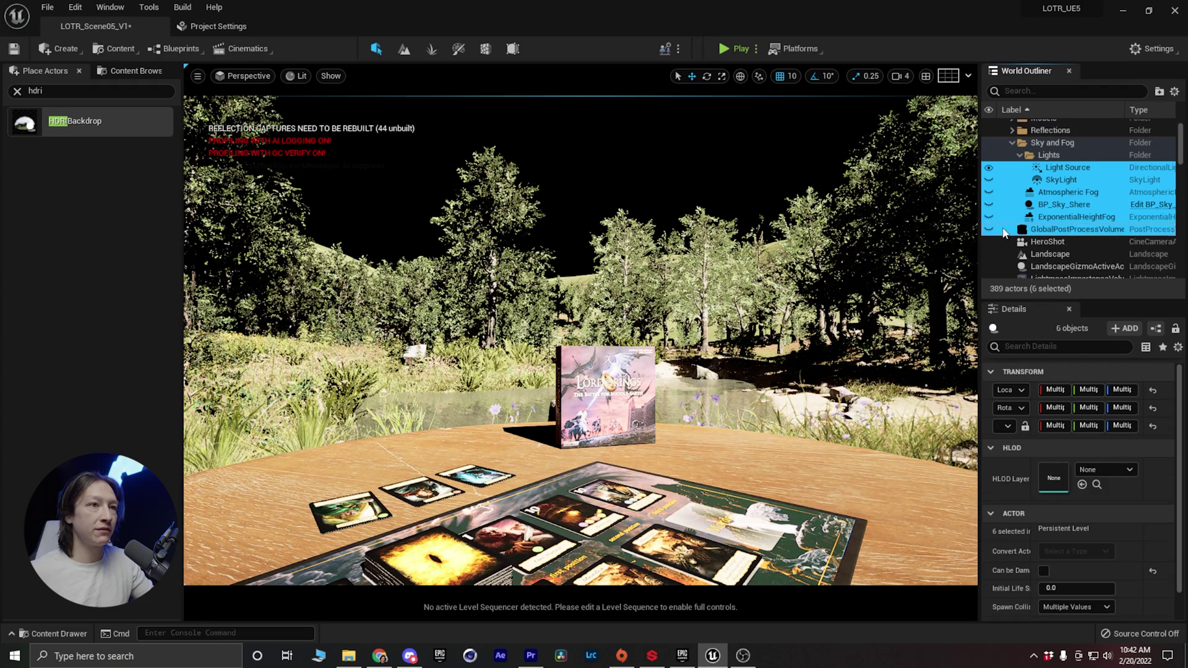
scroll(1006, 235, "down", 3)
key("Delete")
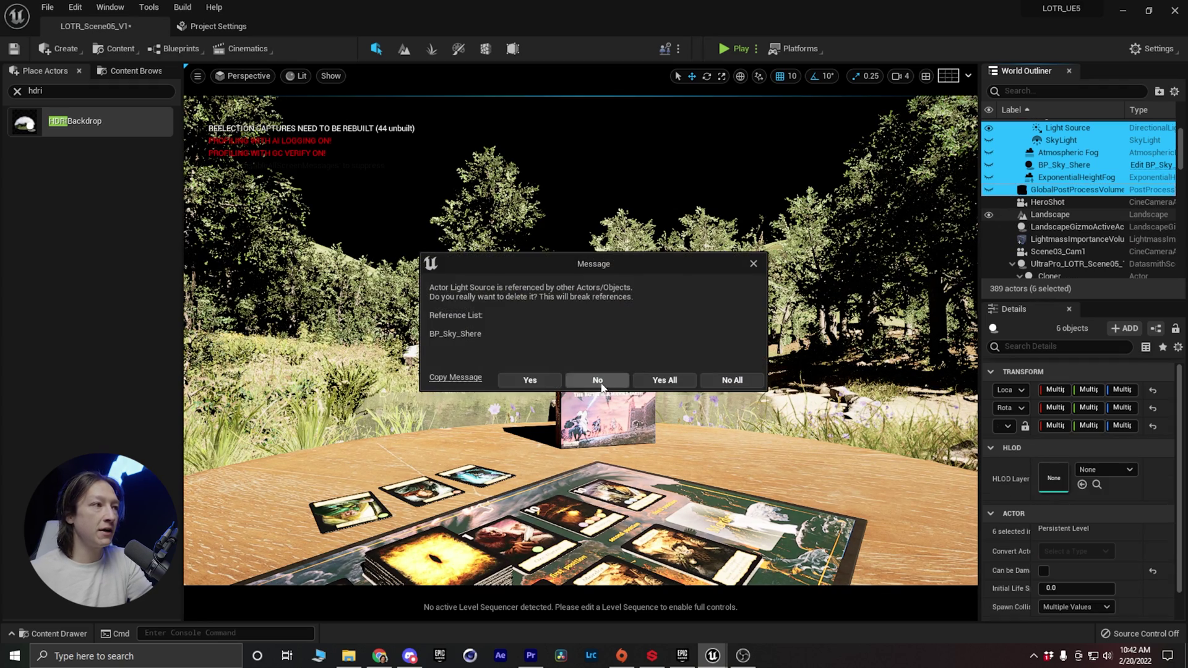
left_click(665, 380)
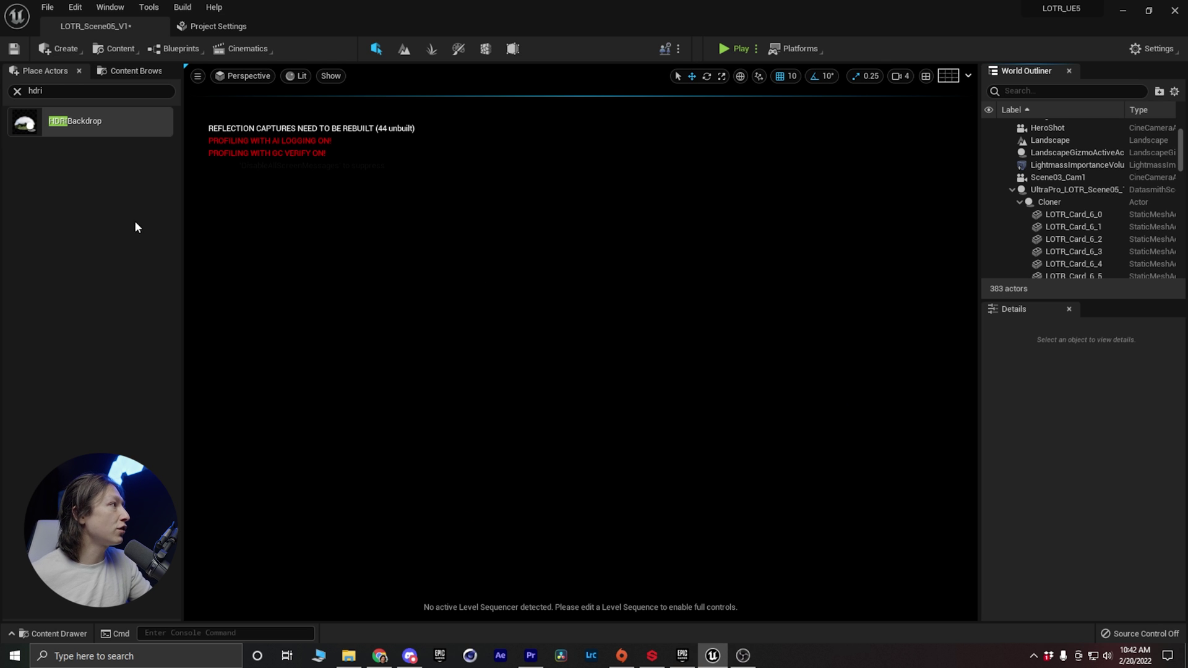
Clear the actor class search and widen the Place Actors panel
left_click(18, 91)
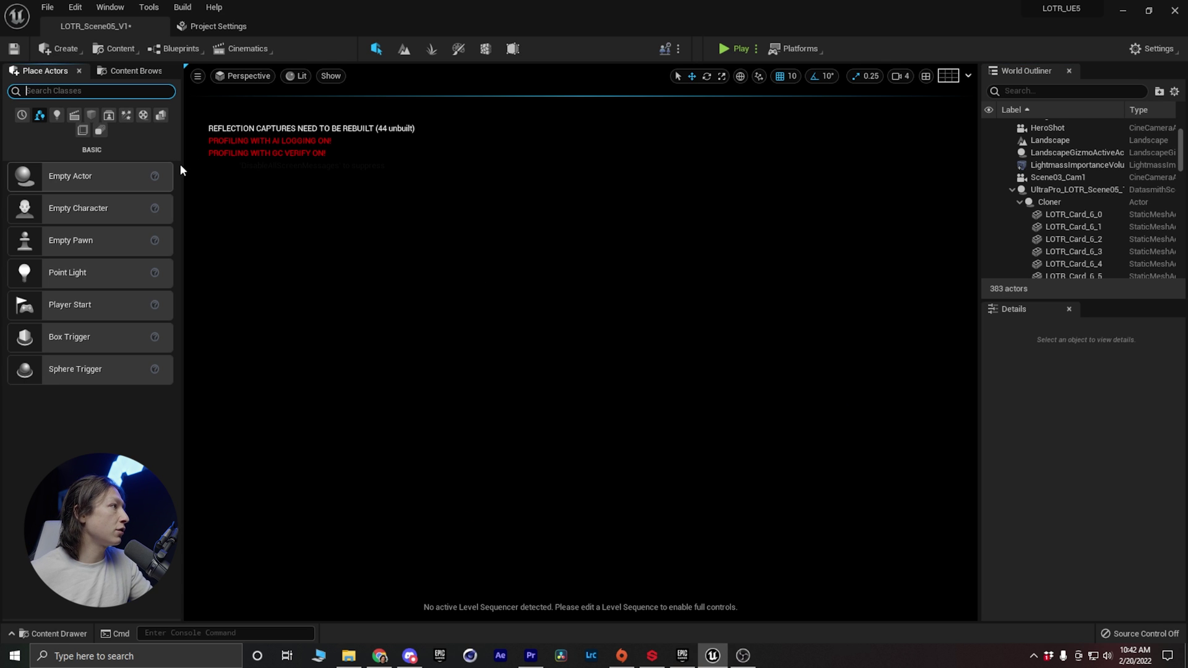
left_click_drag(181, 161, 244, 159)
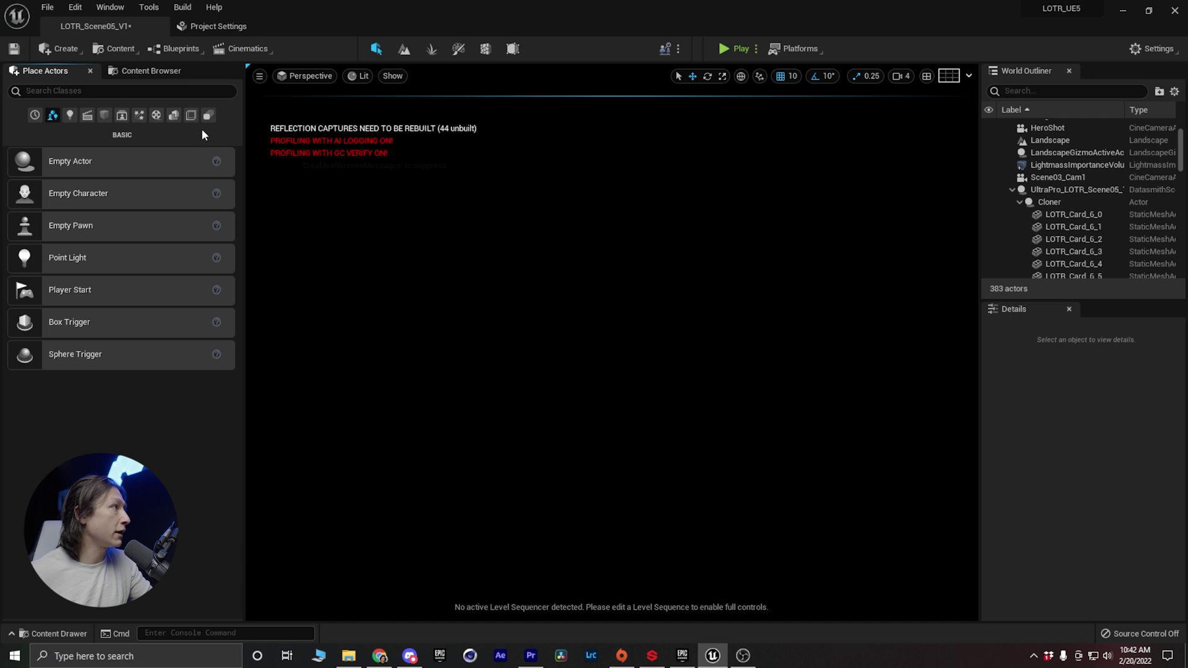
left_click(73, 52)
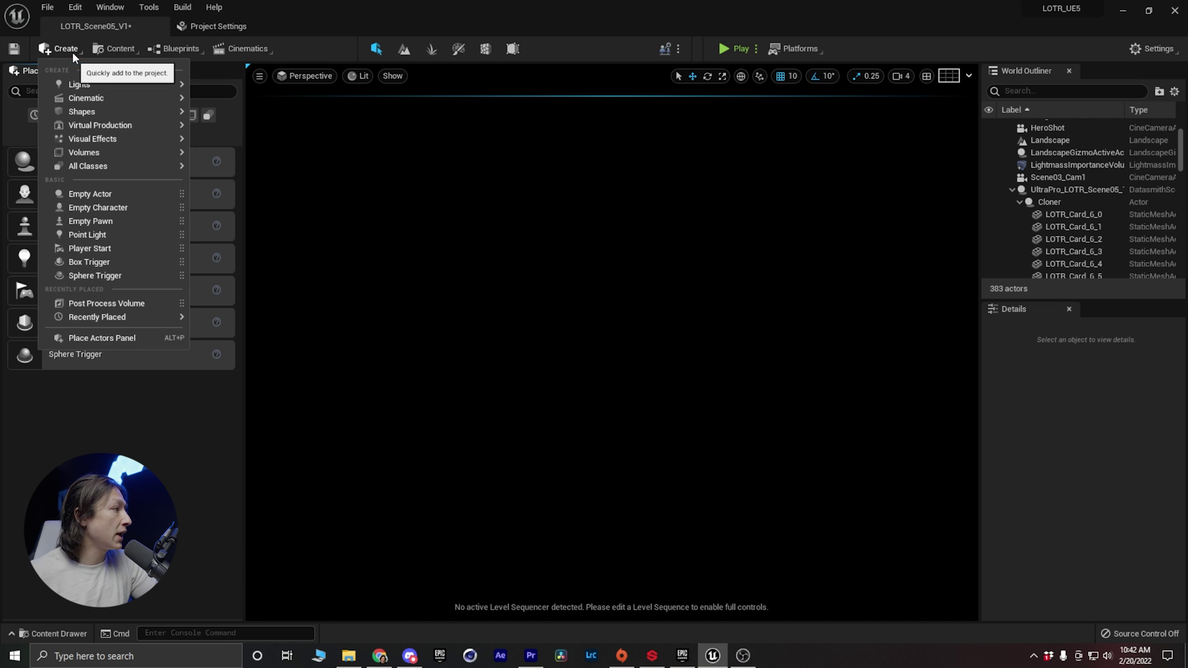
left_click(100, 340)
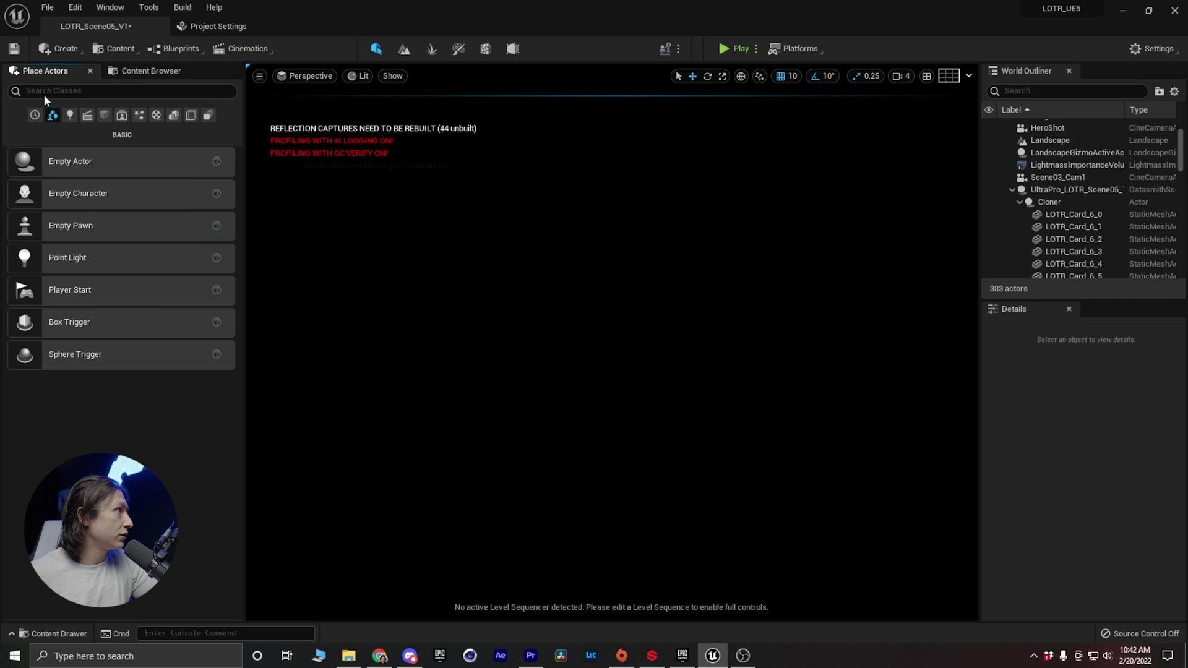
Close the Place Actors and Content Browser panels and bring the Place Actors panel back
left_click(90, 71)
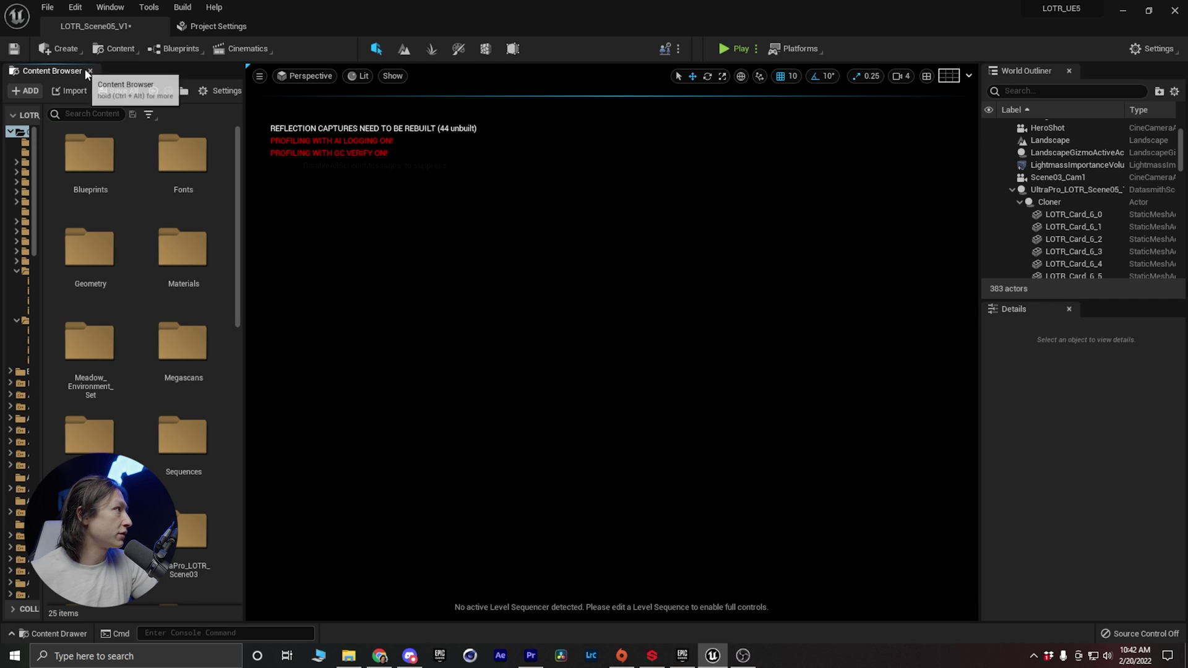
left_click(85, 72)
left_click(65, 49)
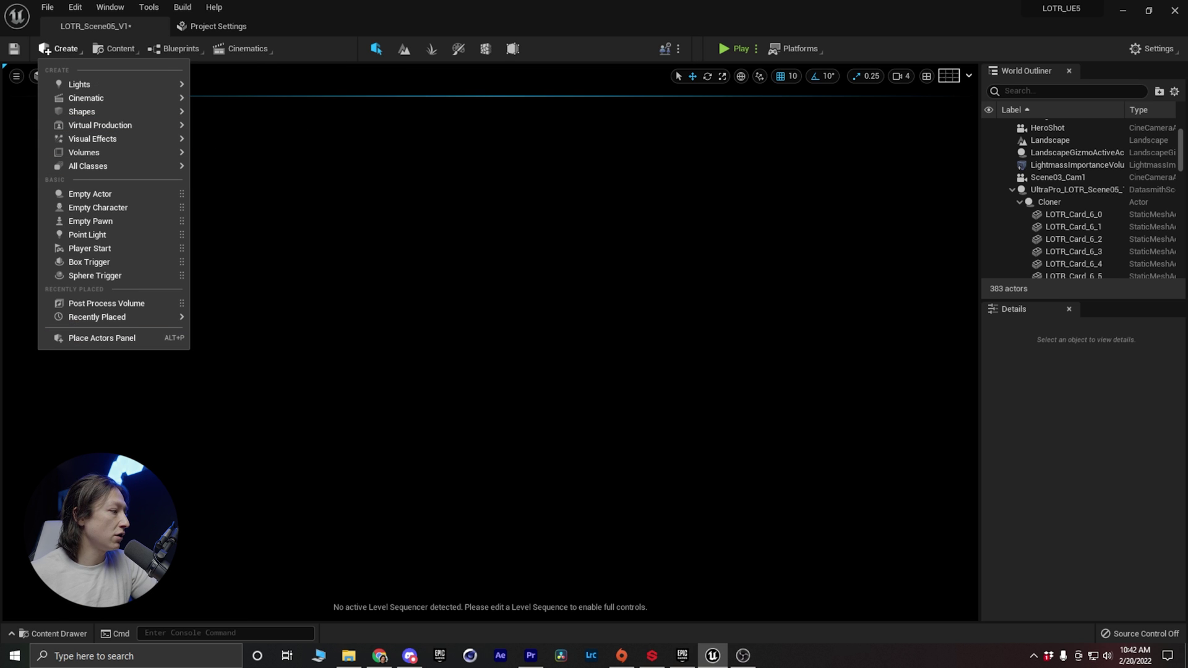
left_click(251, 368)
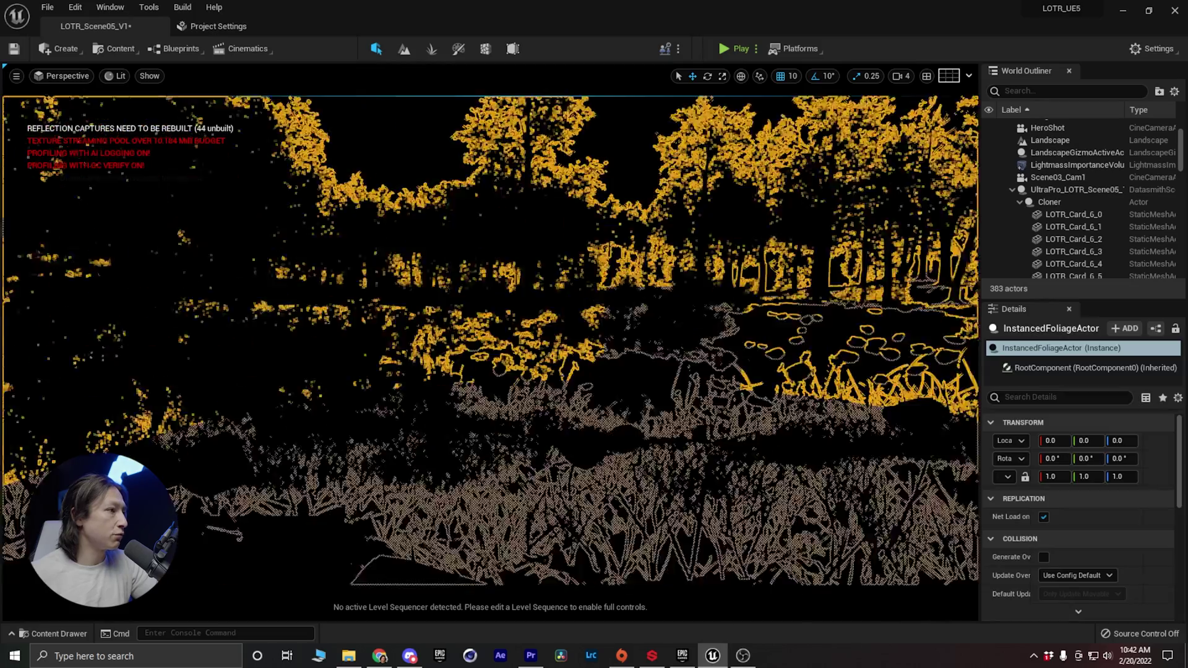
right_click_drag(251, 368, 303, 325)
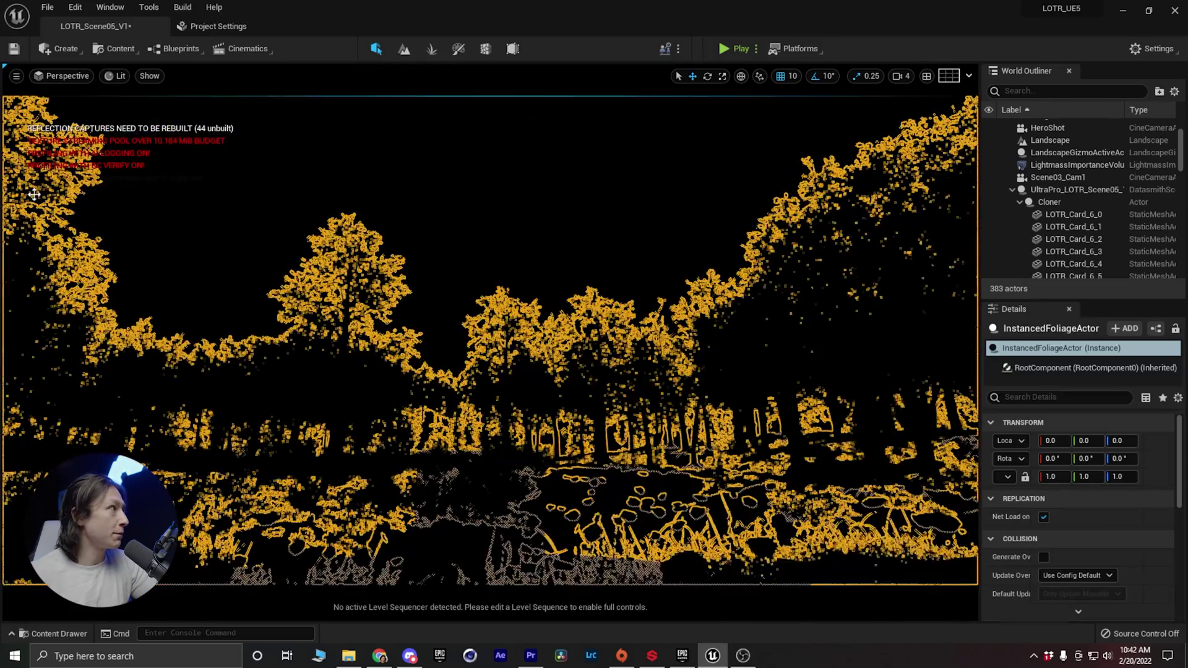
left_click(67, 49)
left_click(99, 315)
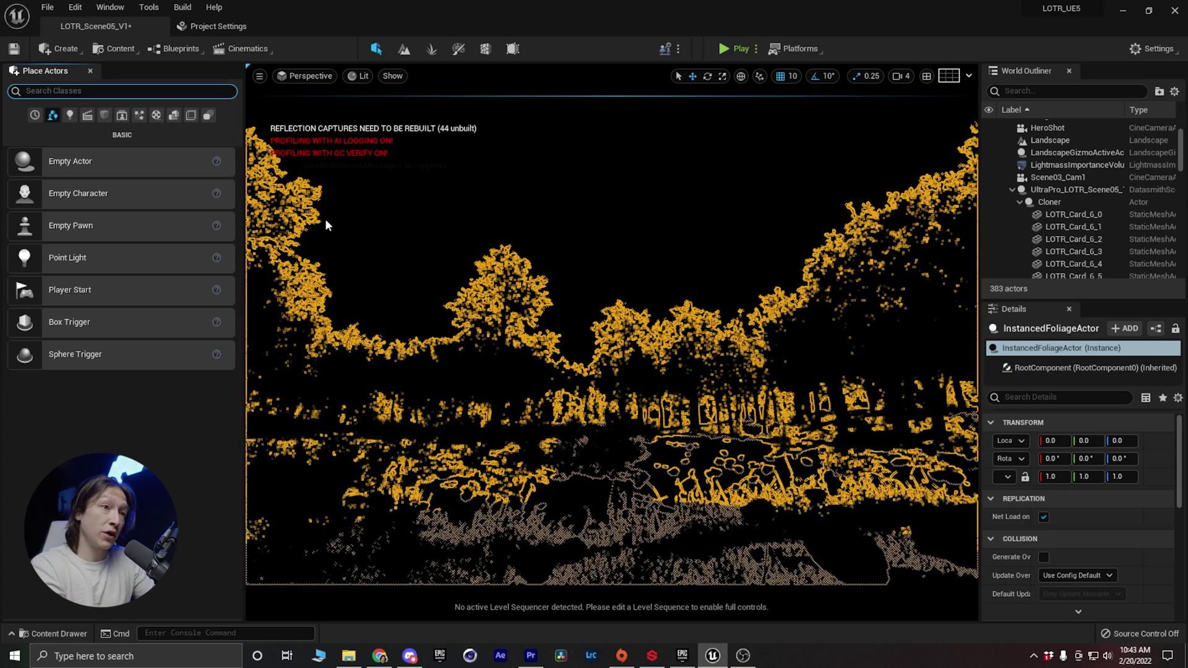
Search the placeable actors for "direct" and place a Directional Light in the level near the pond
type("direct")
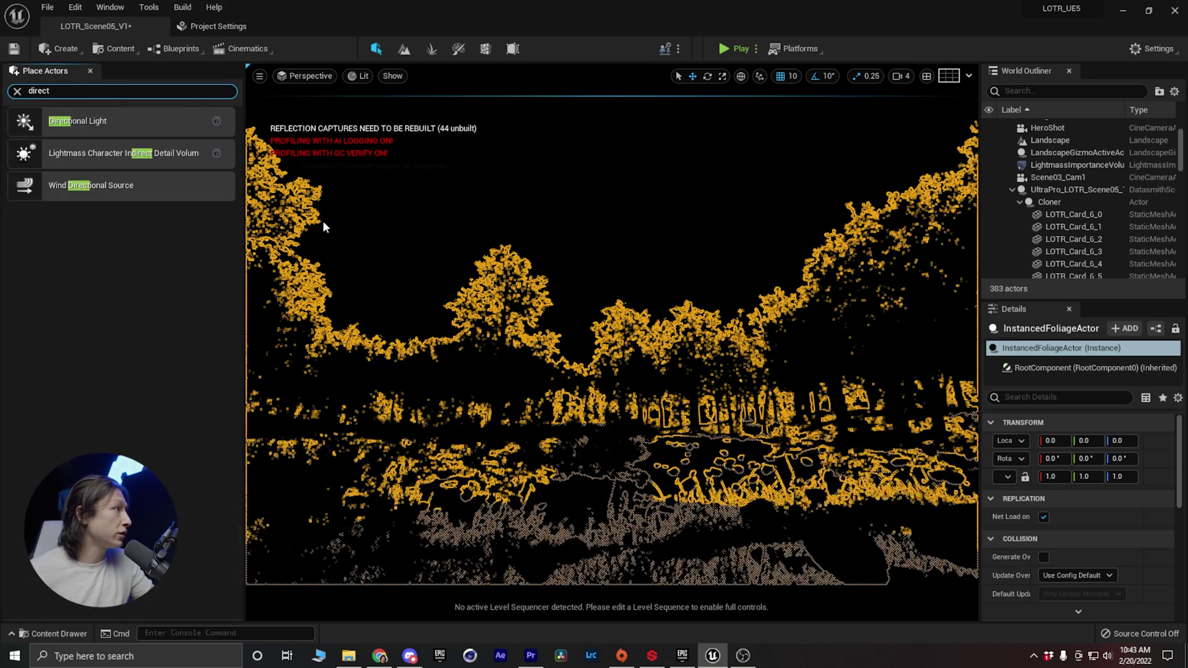
left_click_drag(75, 129, 679, 487)
key("s")
mouse_move(679, 487)
right_mouse_down()
mouse_move(659, 510)
mouse_move(662, 502)
right_mouse_up()
key("w")
right_click_drag(697, 456, 695, 469)
key("s")
key("e")
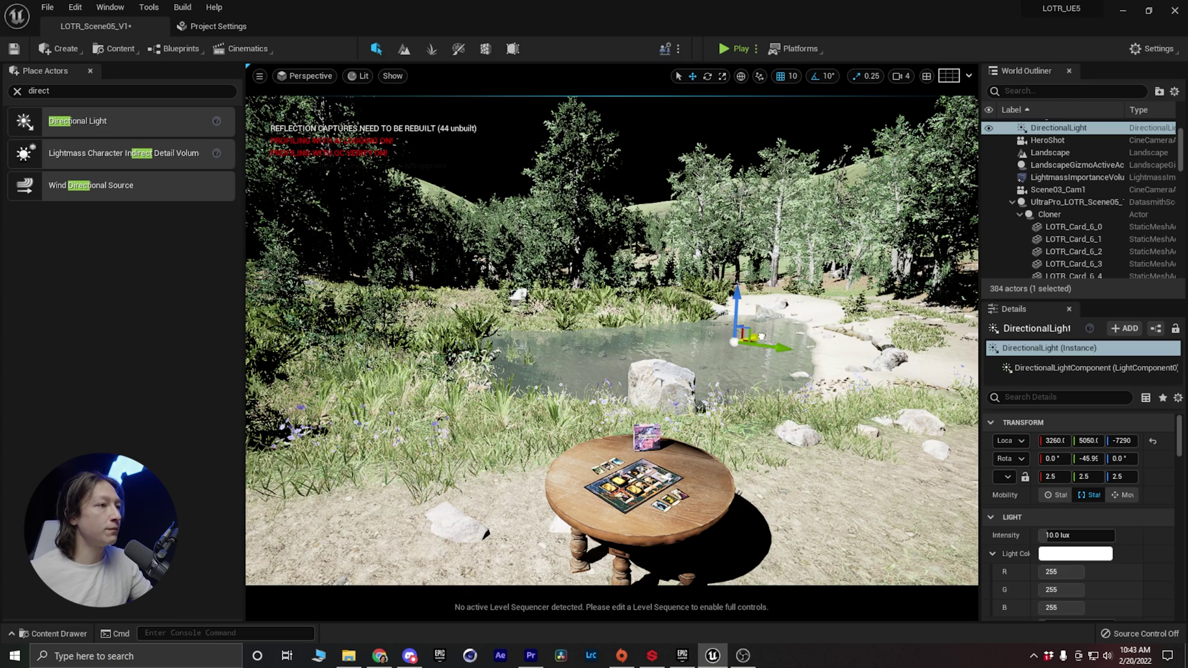
Move the directional light onto the game table, to about X 2420, Y 5450, Z -7210
right_click_drag(525, 527, 505, 551)
left_click_drag(568, 526, 675, 364)
key("w")
right_click_drag(676, 371, 700, 389)
scroll(569, 381, "down", 6)
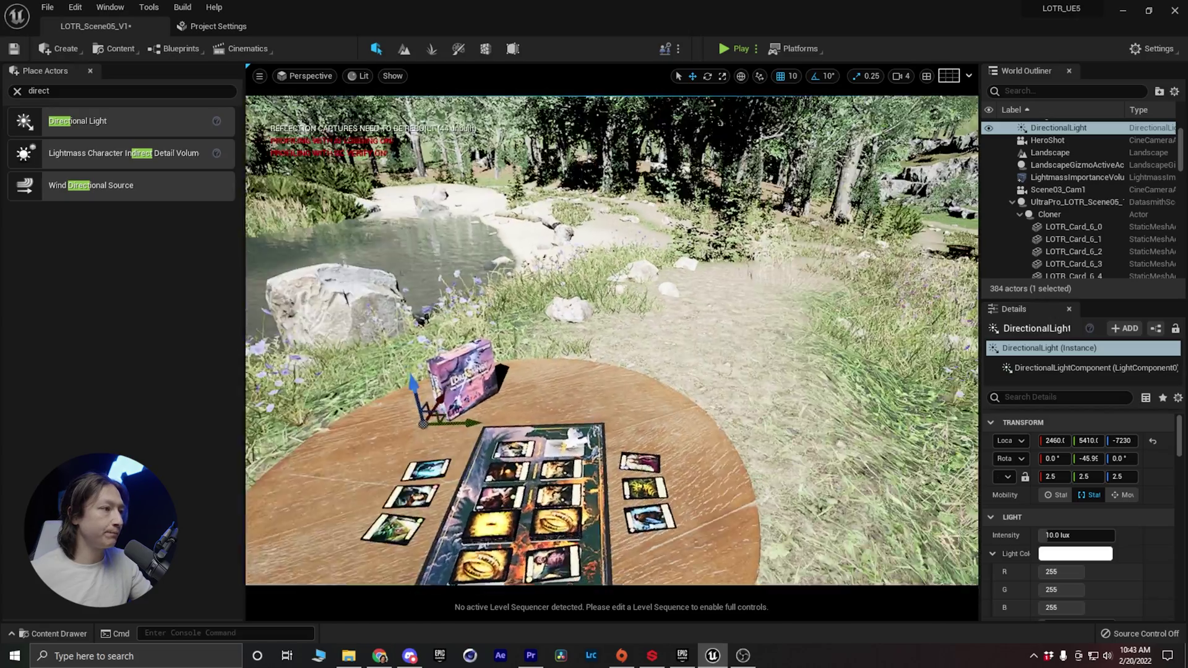
key("d")
right_click_drag(618, 389, 538, 386)
left_click_drag(659, 339, 621, 360)
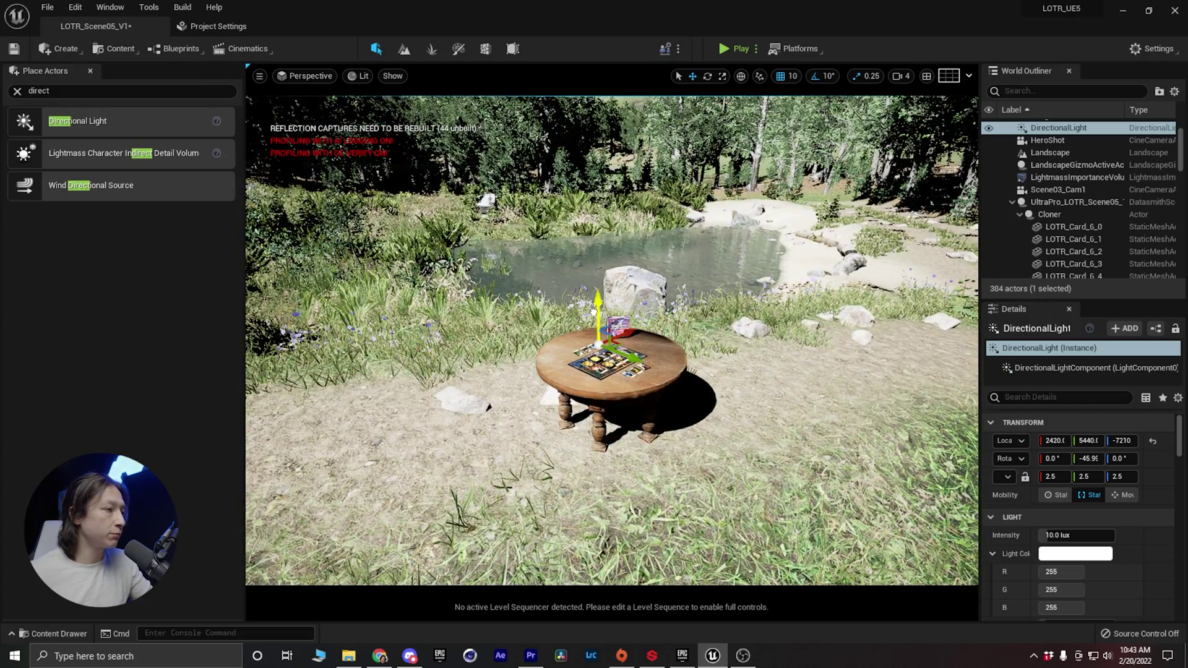
scroll(610, 366, "up", 8)
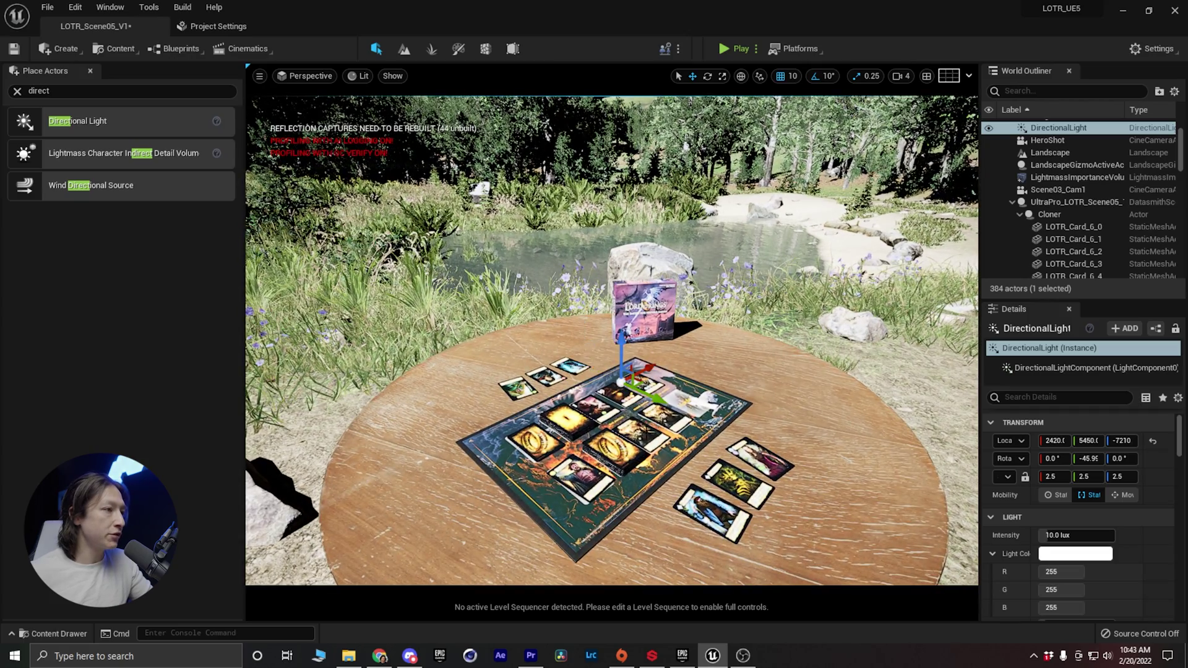
Rotate the directional light to about -66° on Y and -80° on Z
left_click_drag(636, 421, 562, 368)
left_click_drag(662, 360, 603, 309)
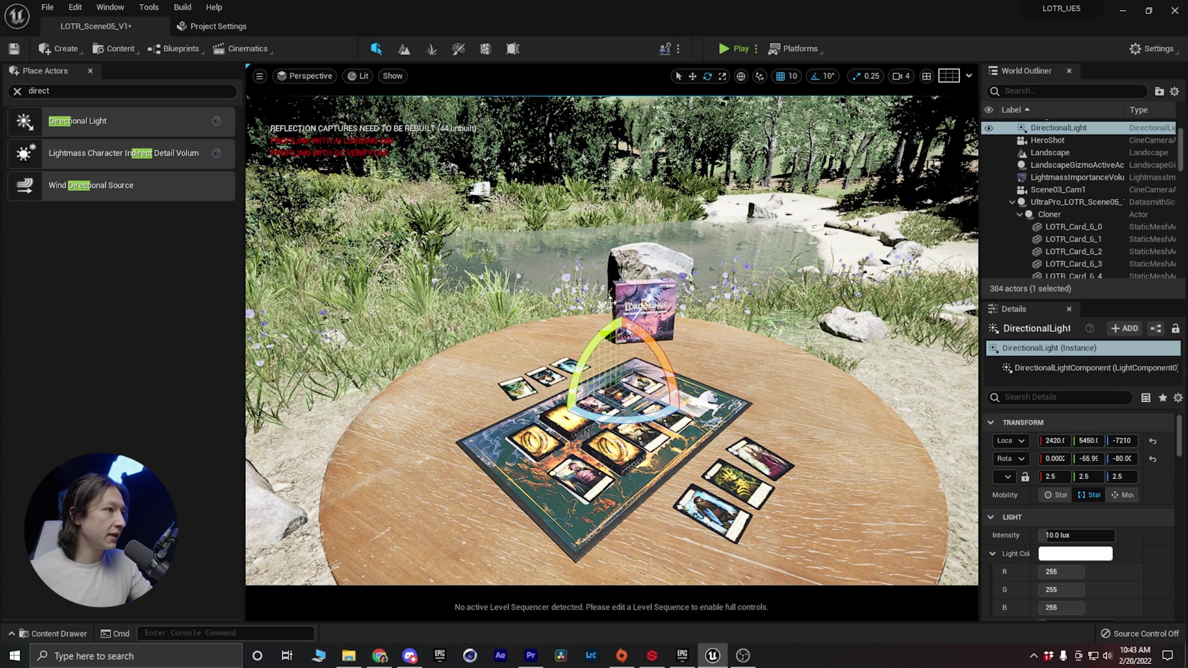
mouse_move(579, 335)
right_mouse_down()
mouse_move(612, 337)
mouse_move(570, 340)
right_mouse_up()
key("a")
key("d")
key("w")
key("s")
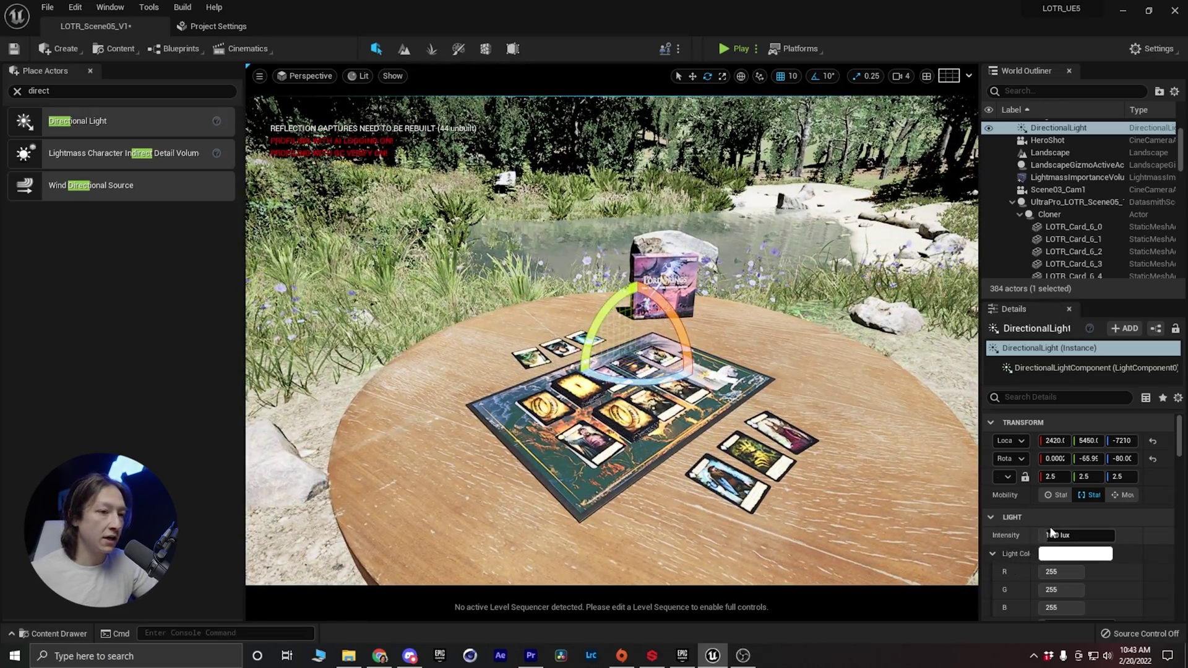
Set the directional light's intensity to 3.16 lux
left_click(1054, 533)
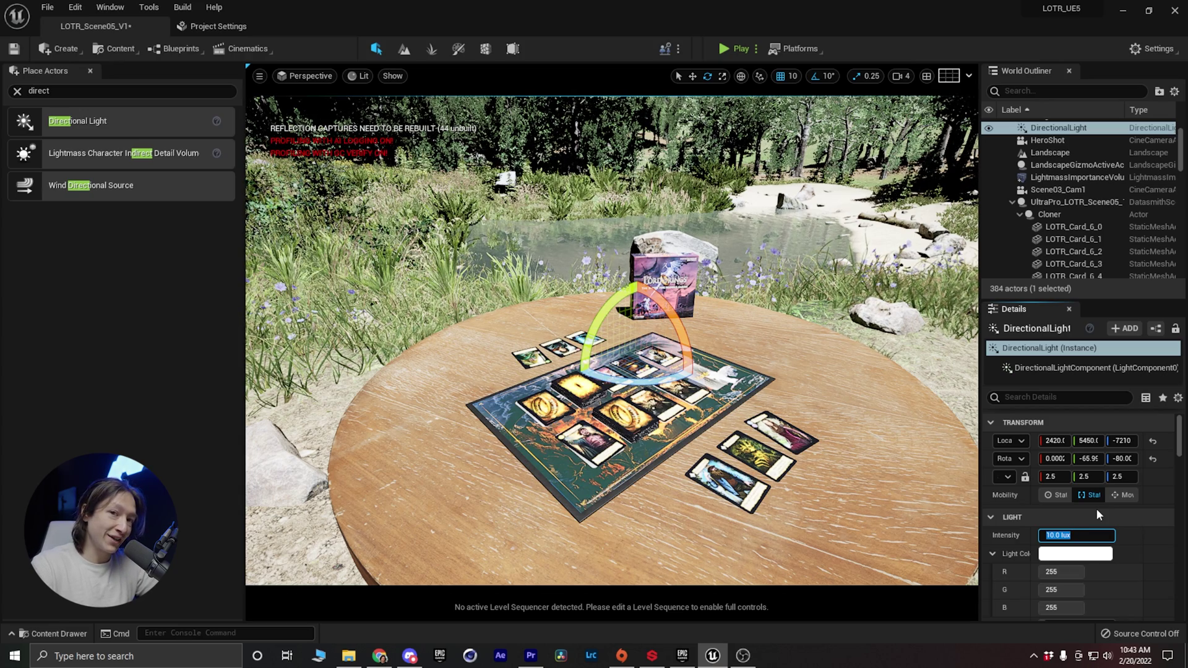
type("3.16")
key("Return")
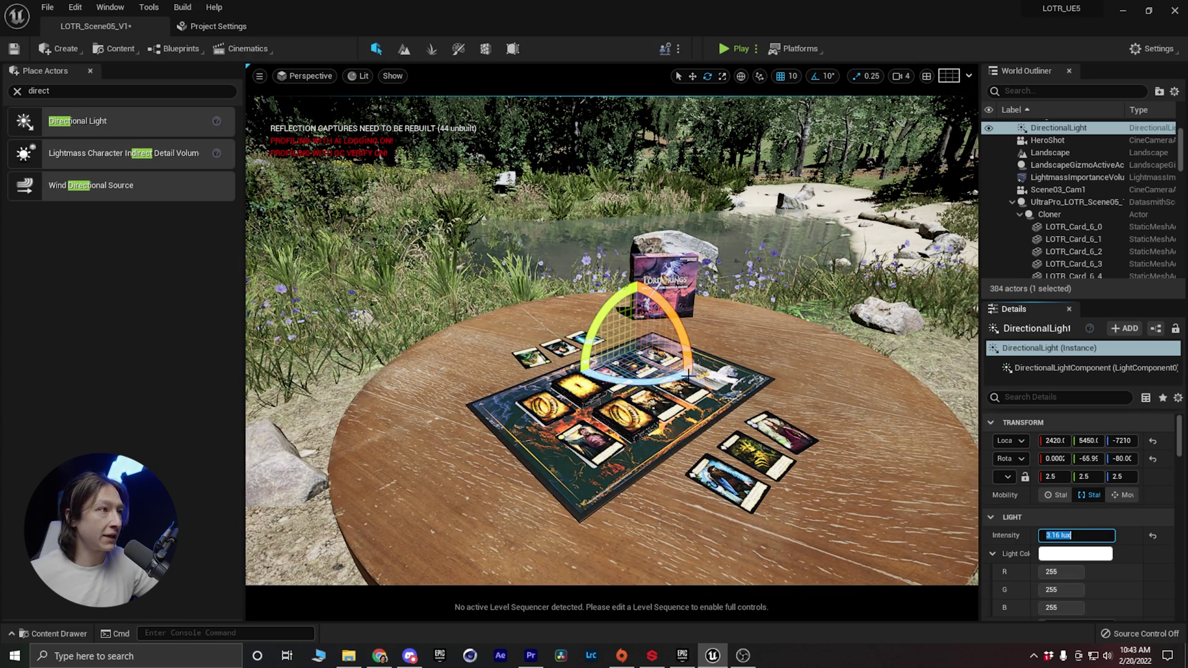
left_click(776, 391)
right_click_drag(776, 391, 810, 340)
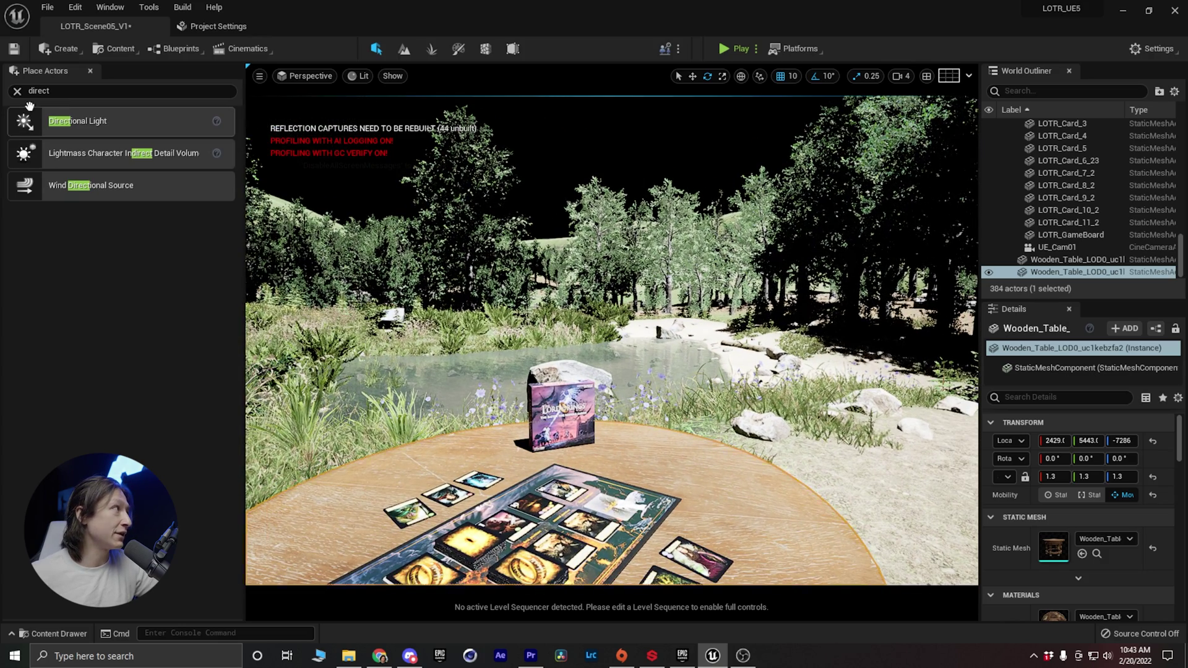
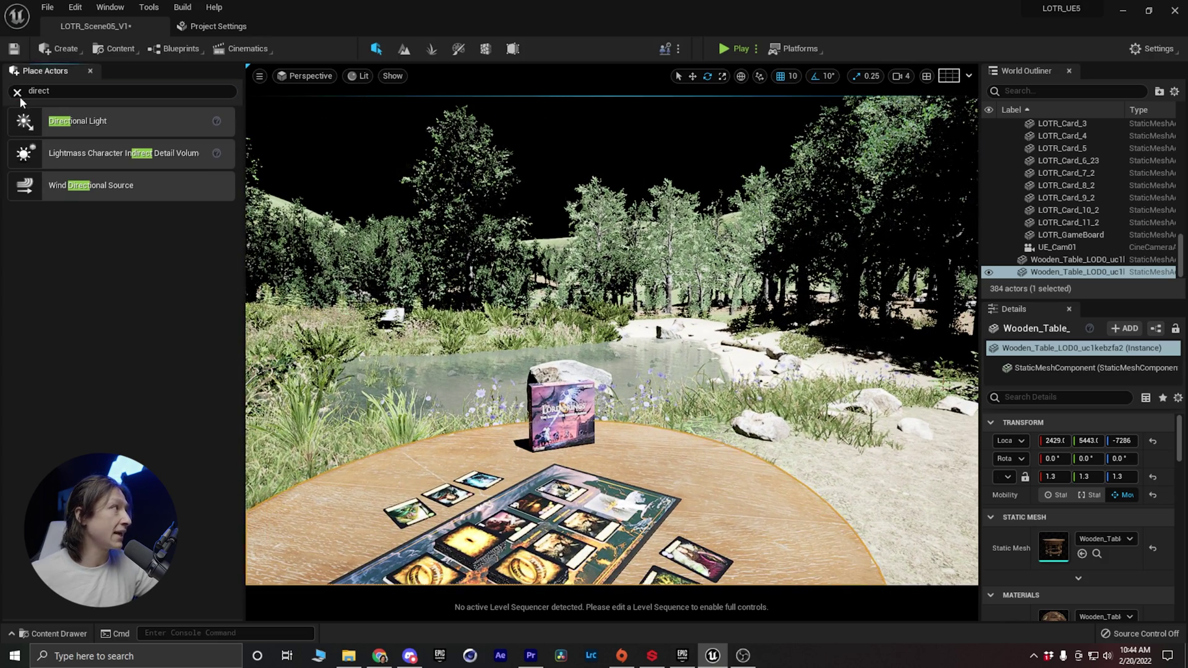
Search the placeable actors for "sky" and place a Sky Light over the game board on the table
type("sky")
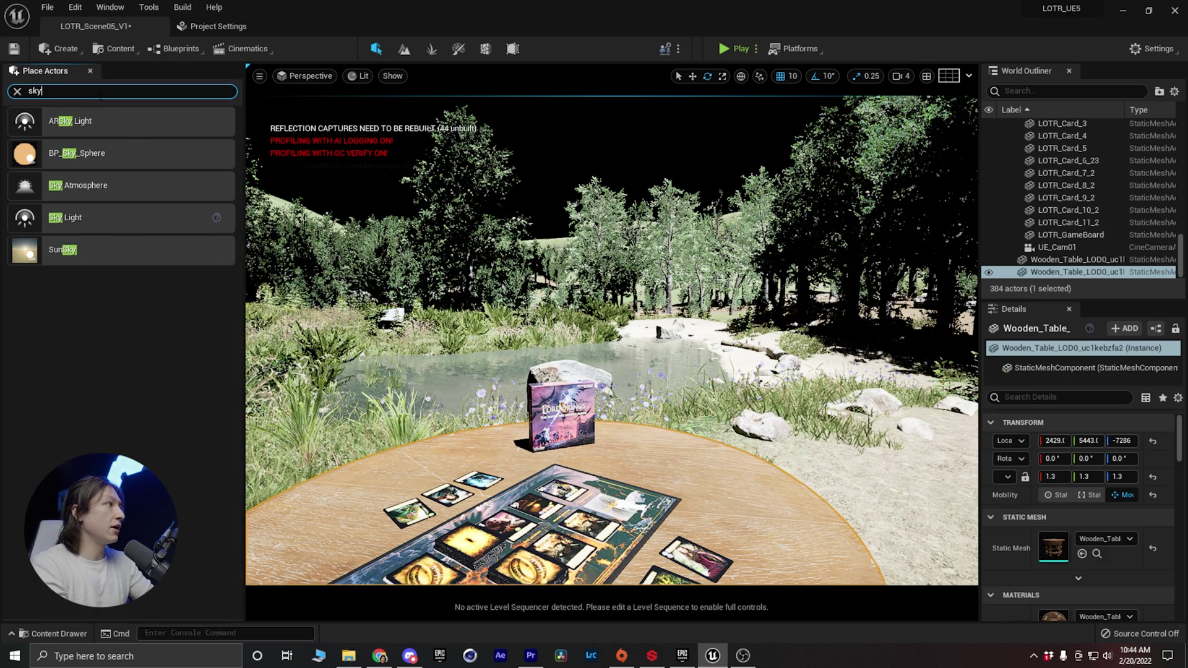
left_click_drag(114, 226, 593, 480)
right_click_drag(593, 480, 547, 490)
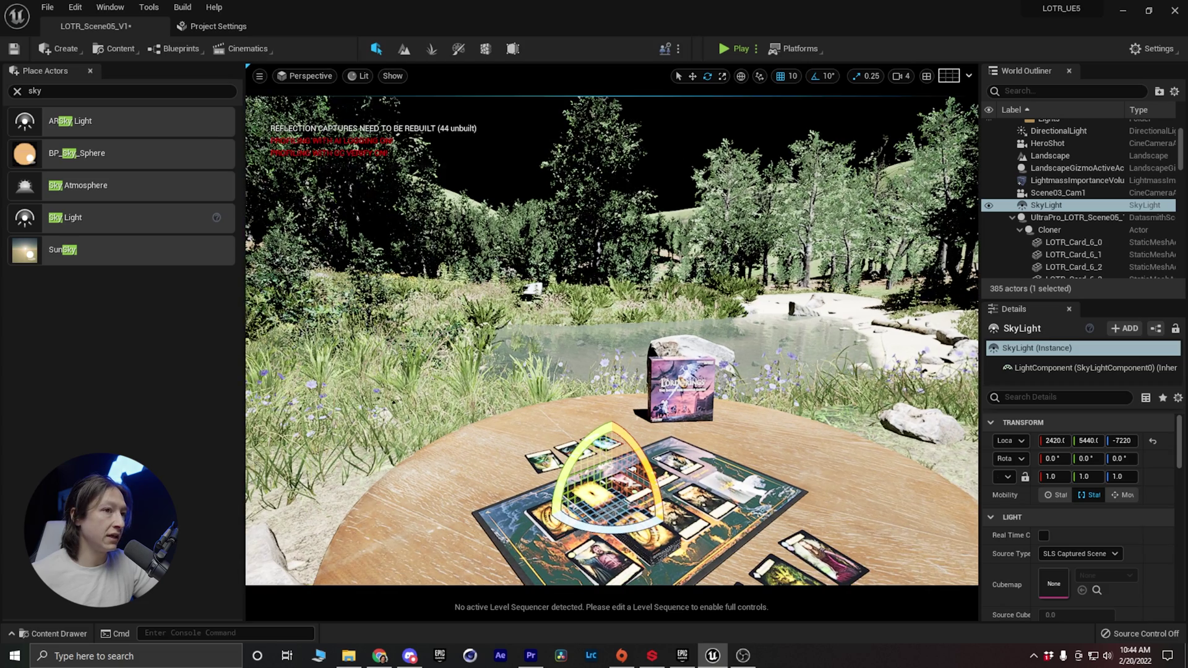
scroll(1073, 529, "down", 1)
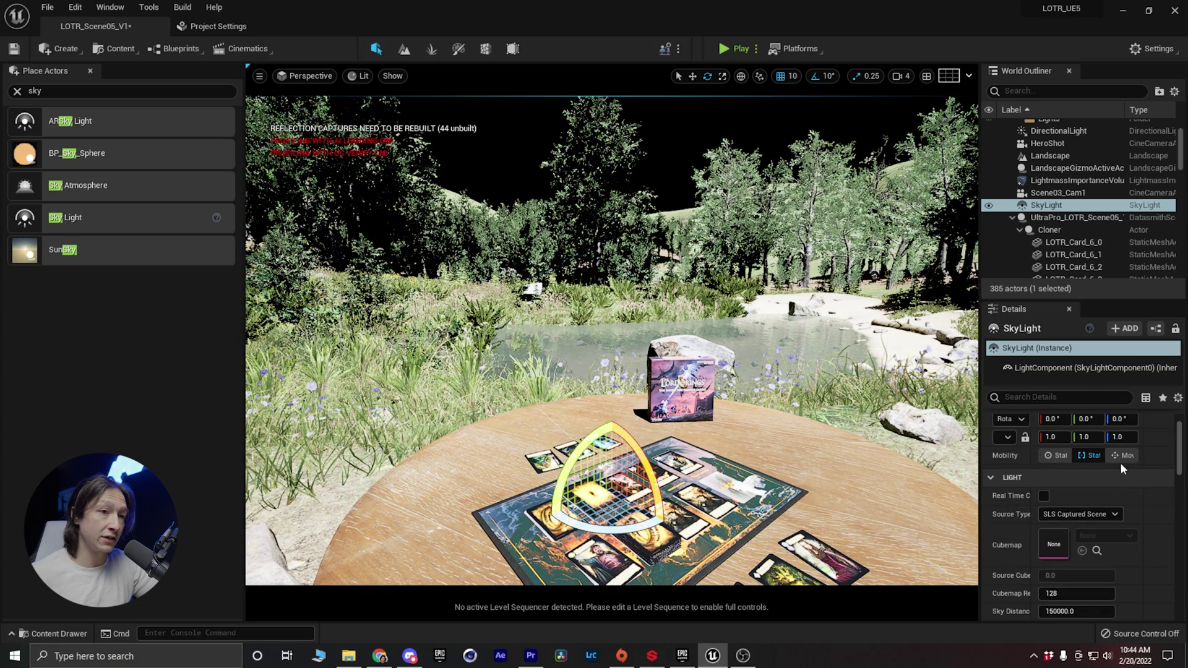
Make the sky light movable and set its sky distance threshold to 1
left_click(1125, 457)
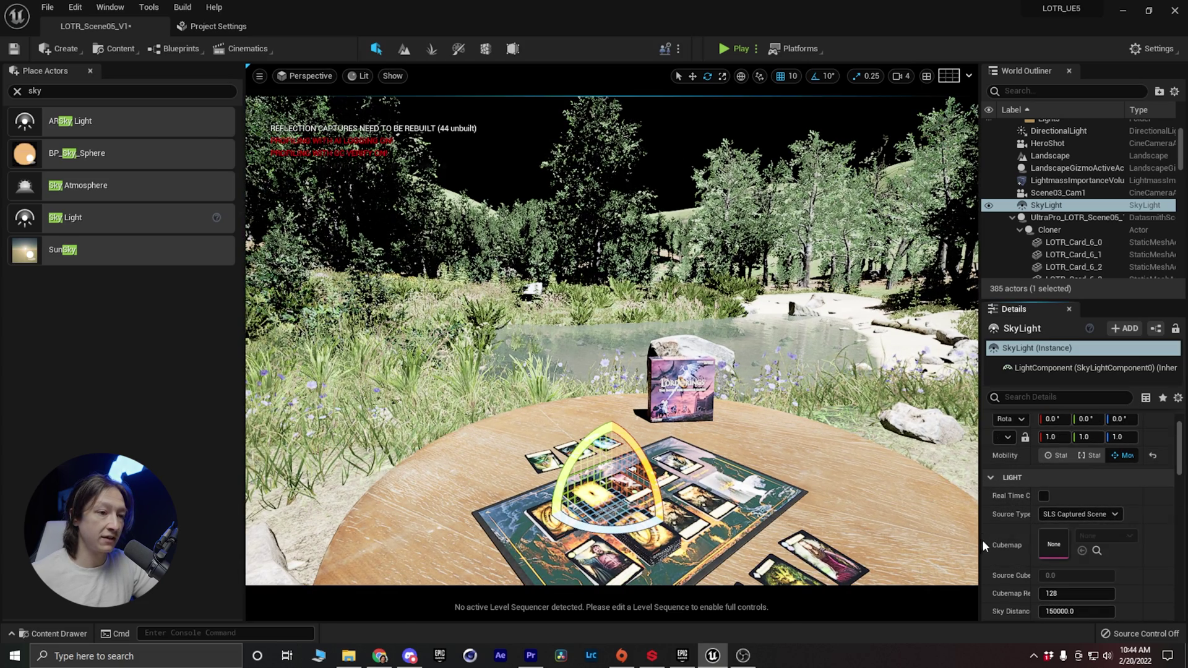
left_click(1047, 611)
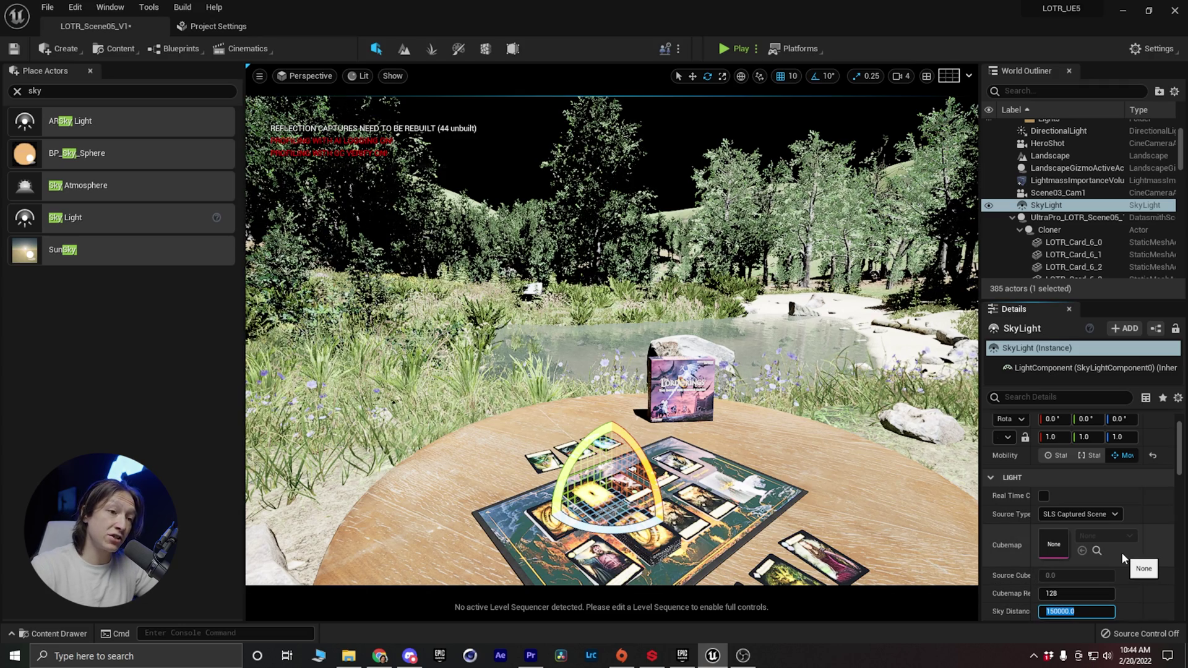
type("1")
key("Return")
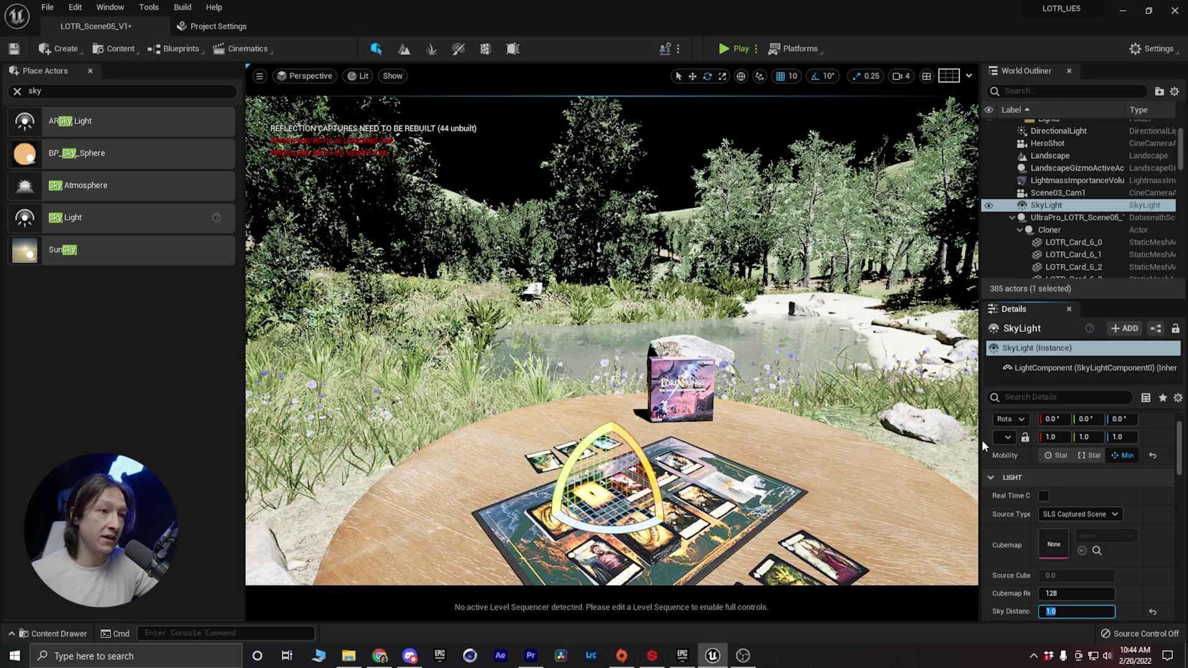
left_click_drag(977, 437, 868, 539)
scroll(888, 557, "down", 8)
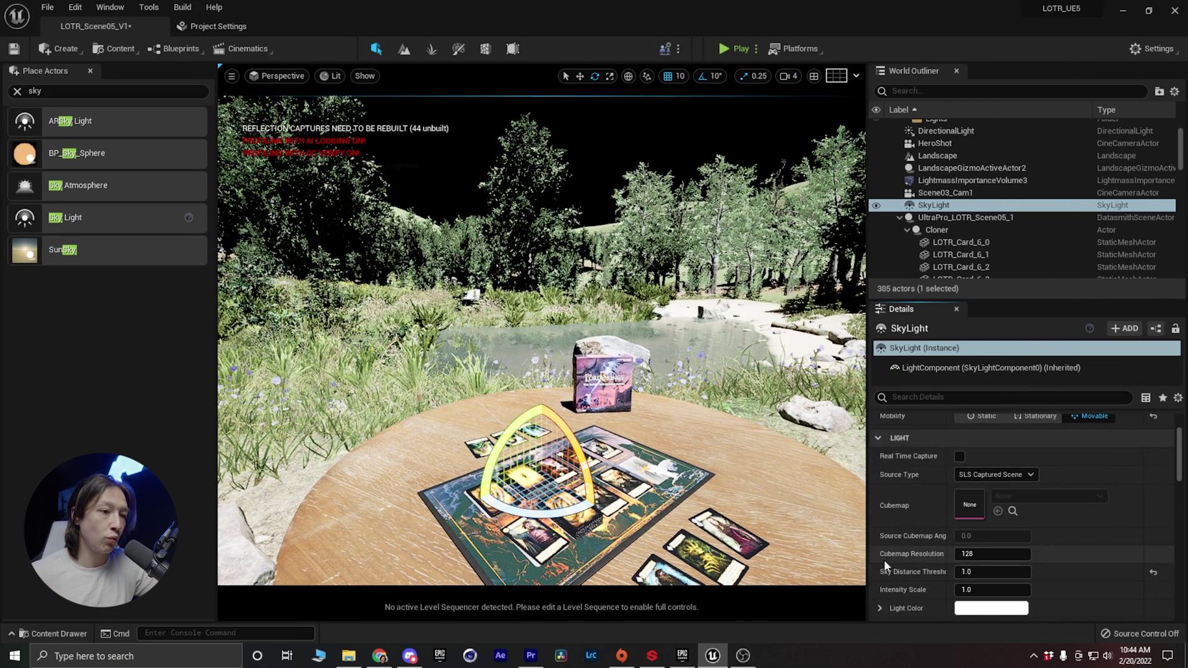
scroll(910, 540, "down", 8)
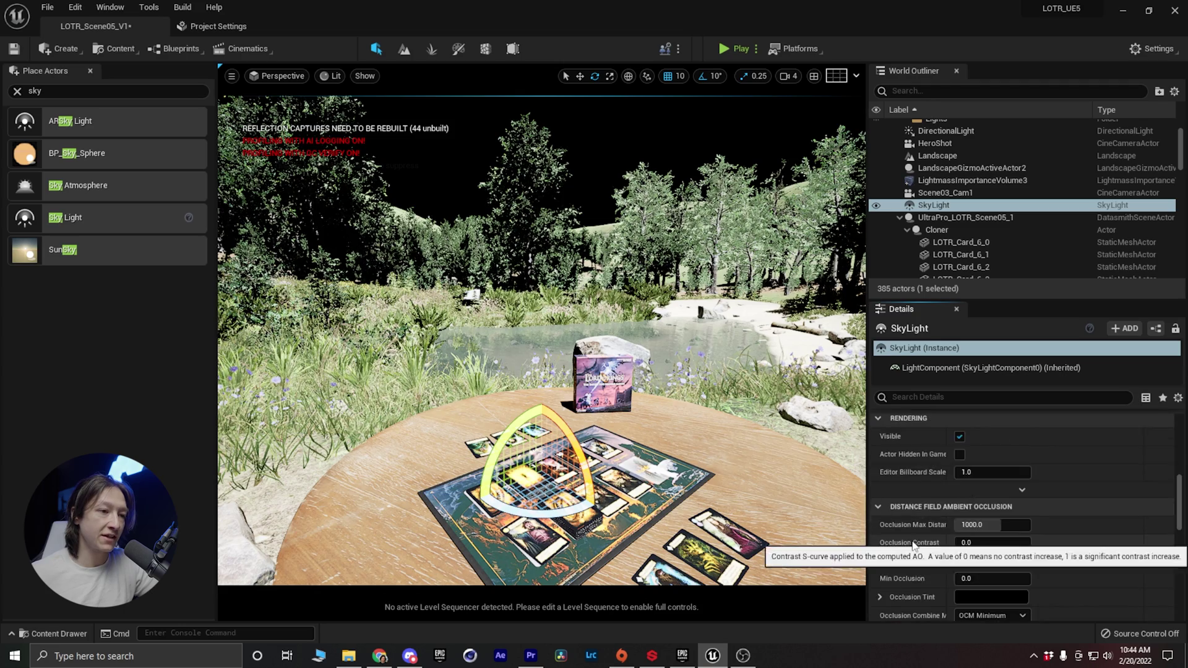
scroll(914, 478, "down", 5)
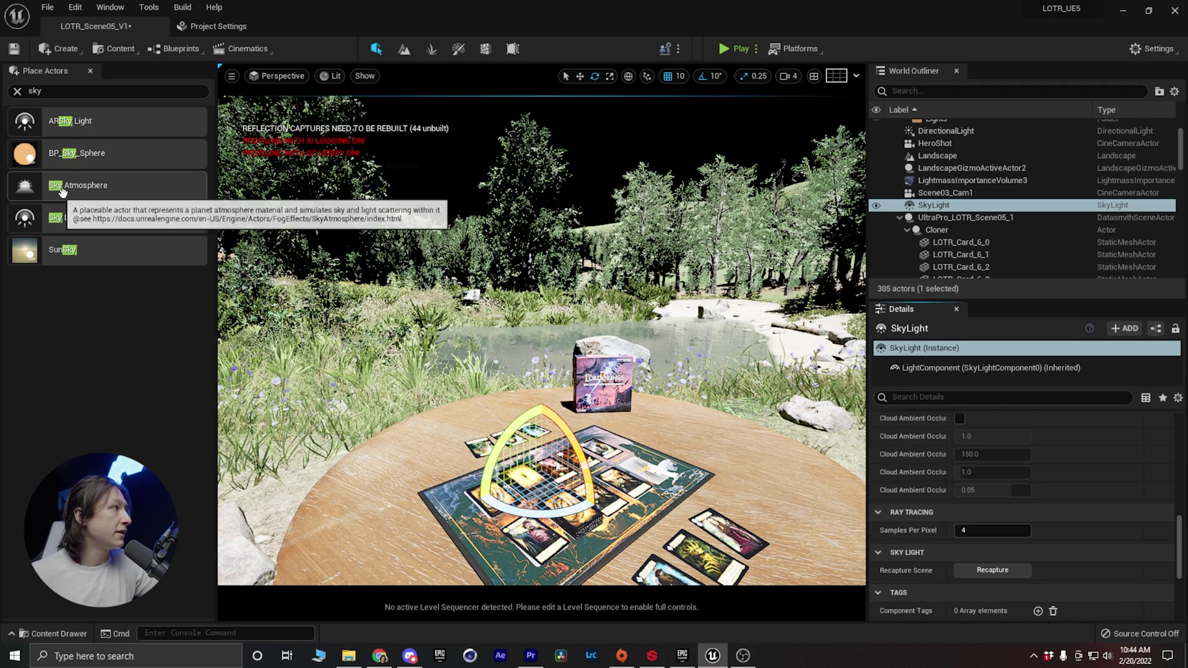
Place a Sky Atmosphere actor over the game board on the table
left_click_drag(80, 185, 560, 476)
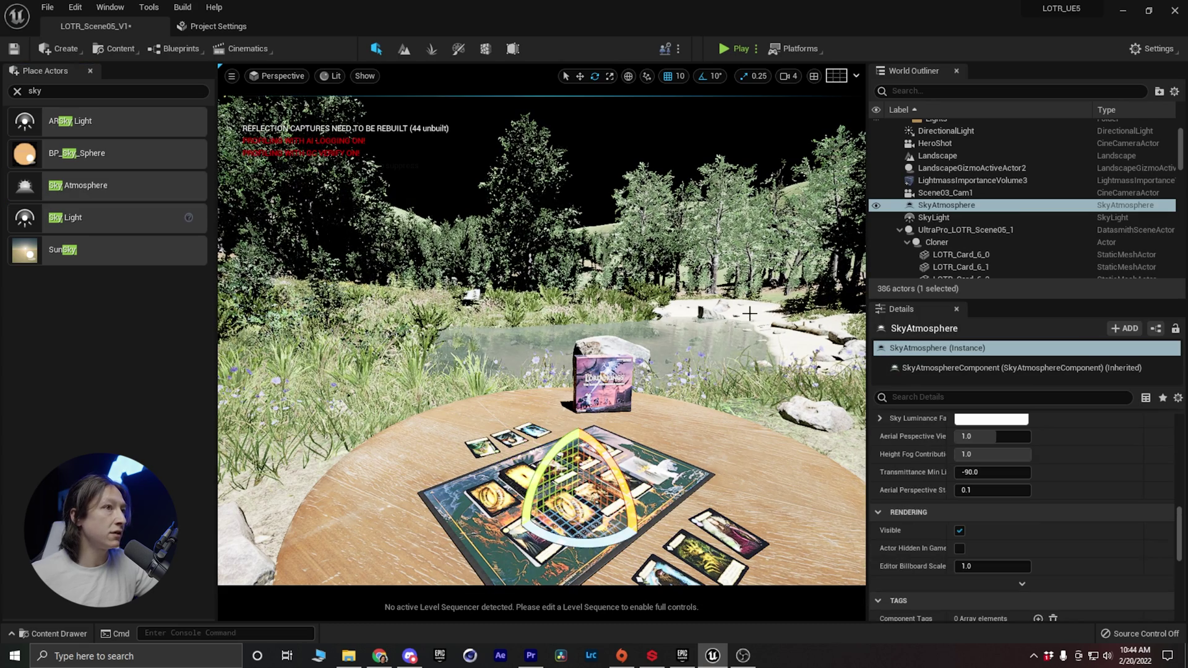
scroll(912, 474, "up", 4)
scroll(913, 466, "up", 6)
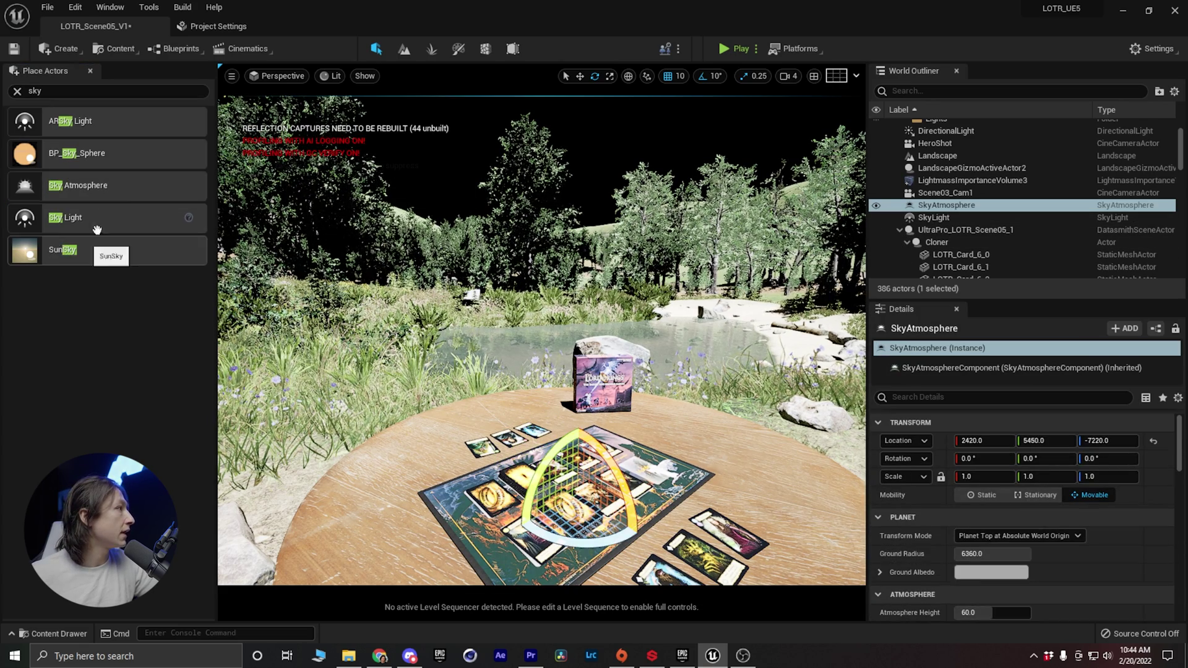
Search the placeable actors for "hdri" and place an HDRI Backdrop on the game table
left_click(44, 92)
type("hdri")
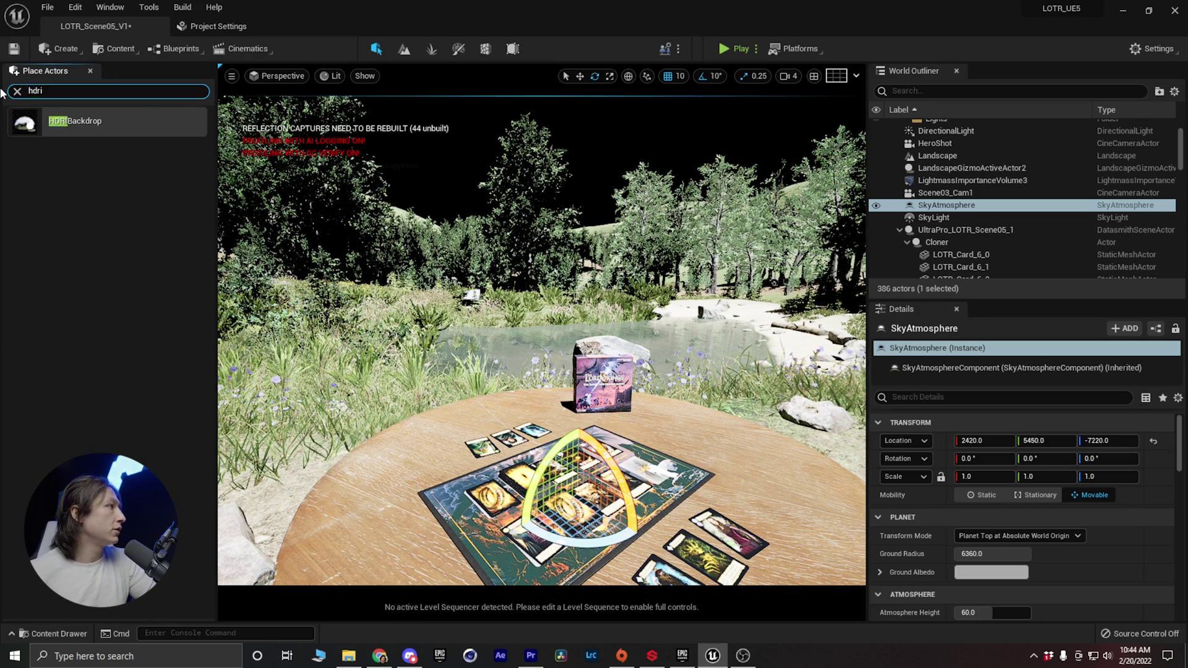
left_click_drag(43, 121, 187, 218)
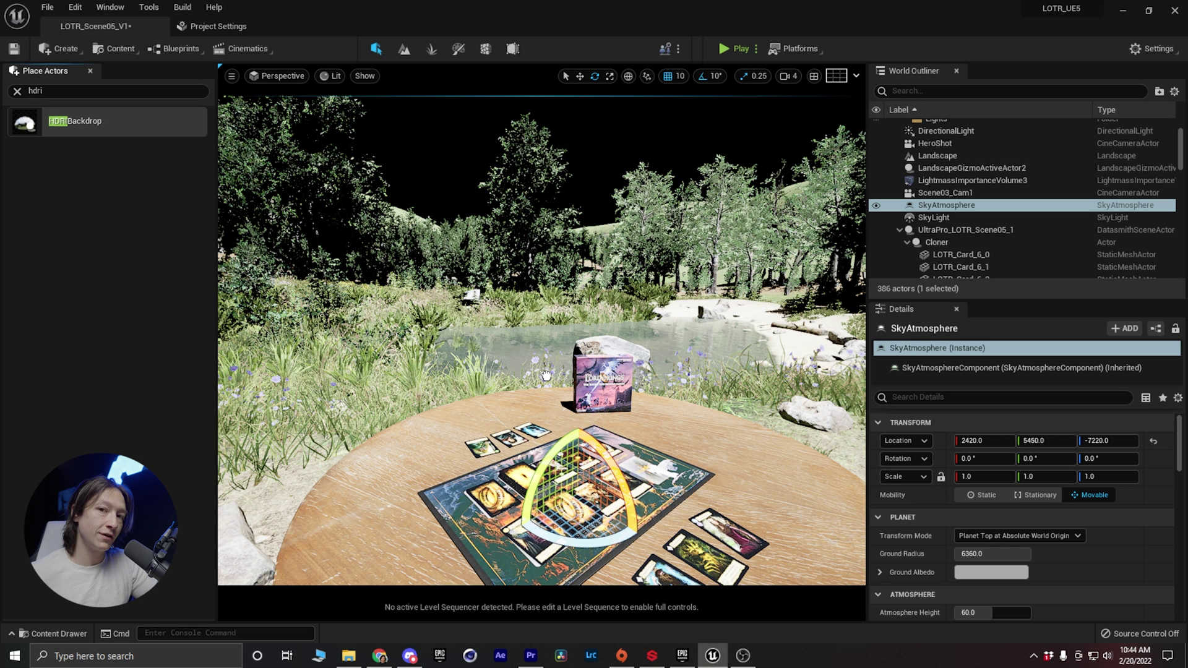
left_click_drag(546, 375, 546, 376)
Lower the HDRI backdrop by setting its Z location to -20000
left_click(1102, 440)
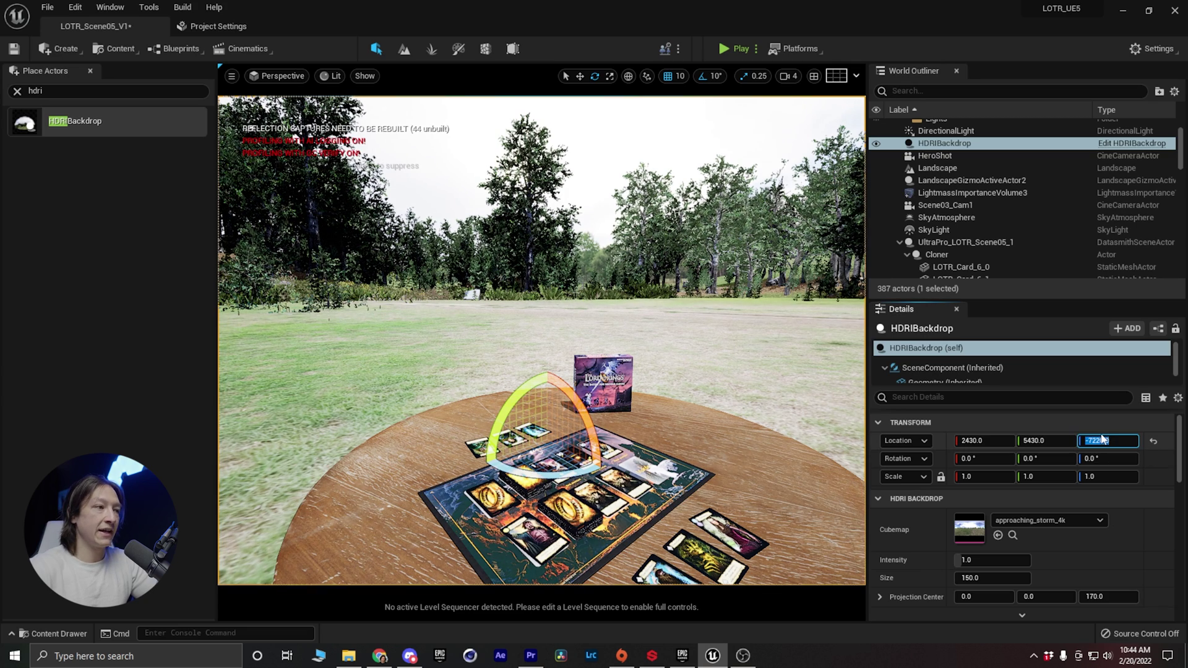
type("-")
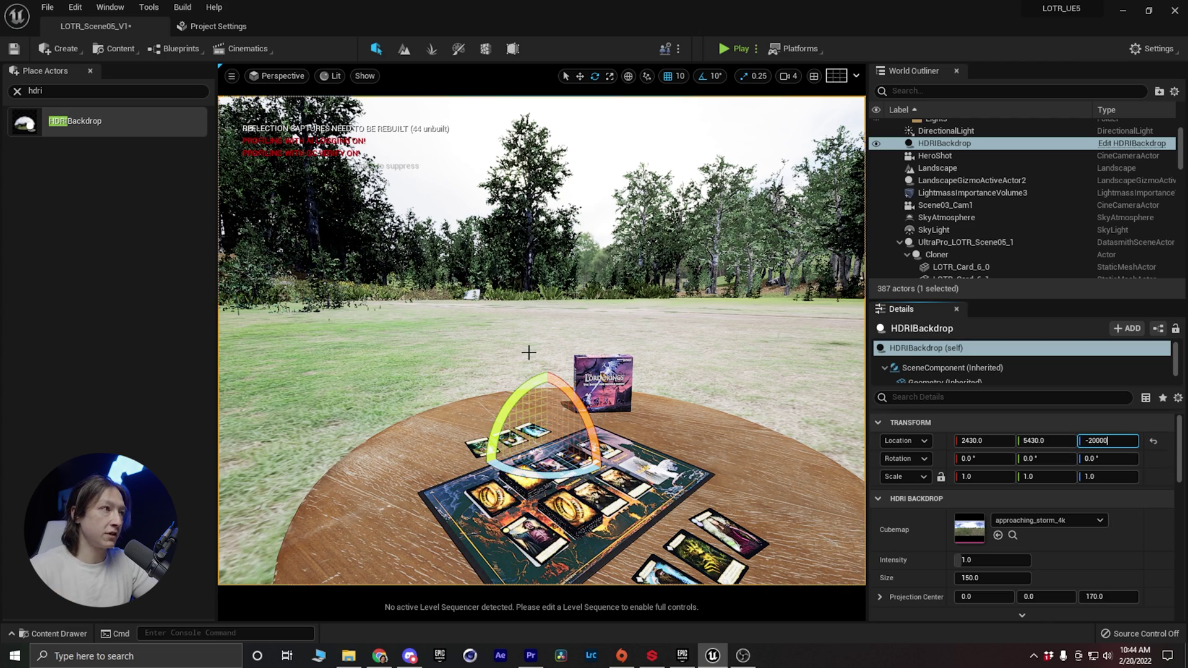
key("Return")
right_click_drag(530, 352, 631, 339)
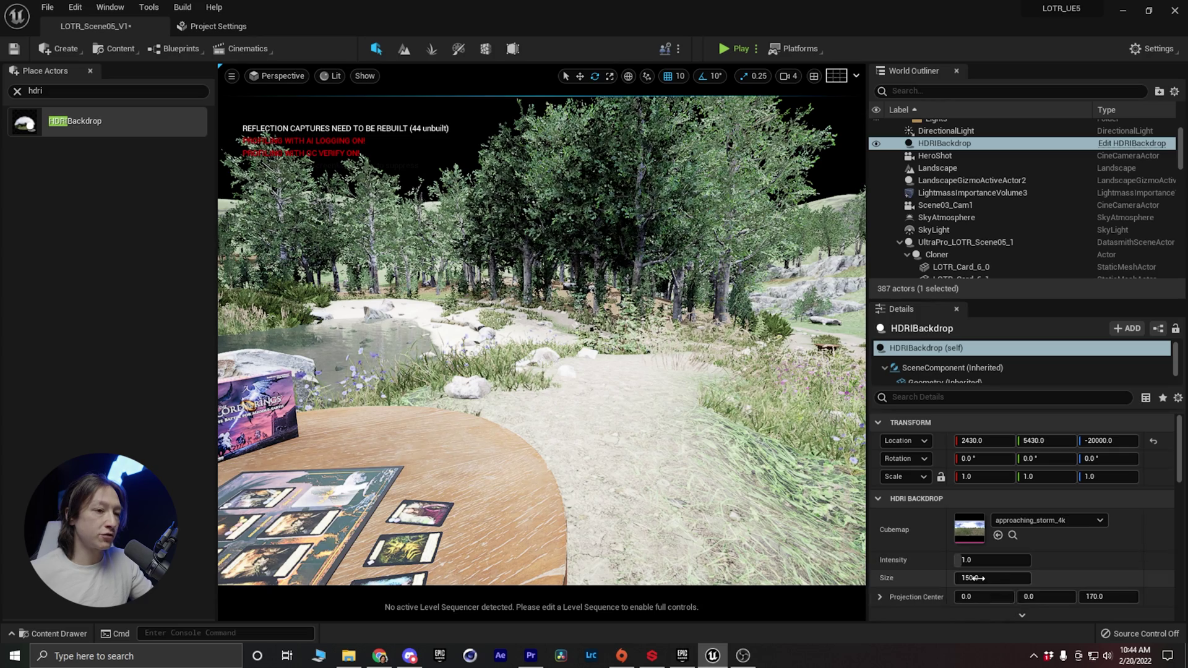
Set the HDRI backdrop's size to 15000
type("15000")
key("Return")
right_click_drag(618, 382, 700, 329)
right_click_drag(525, 331, 558, 358)
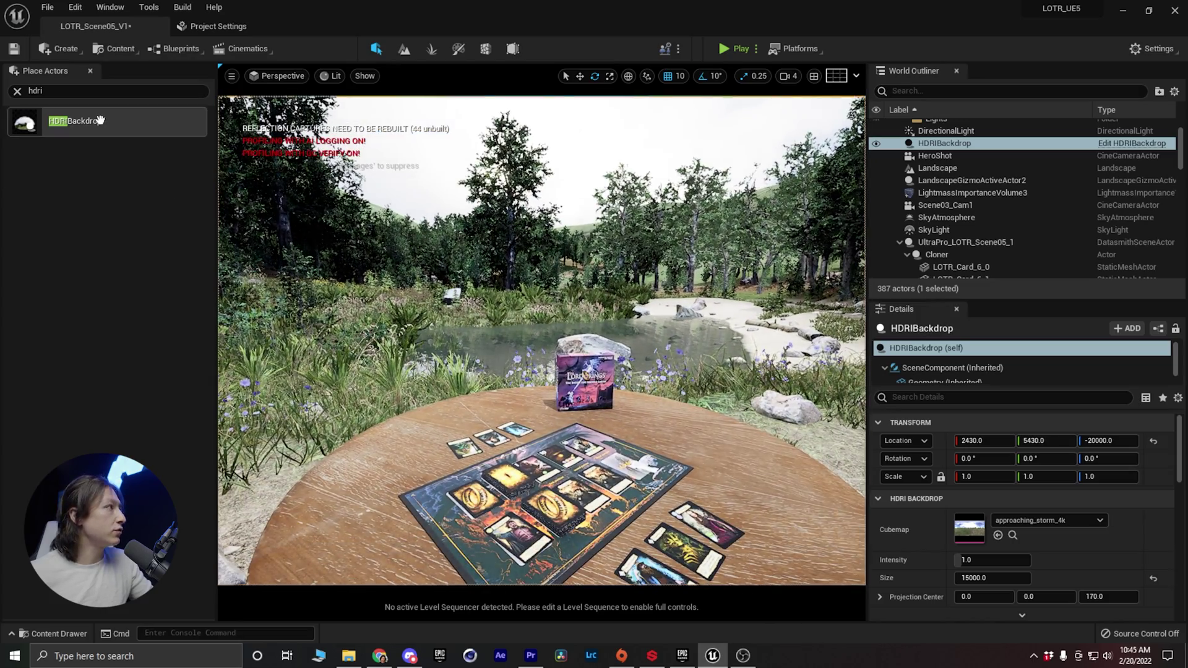
Place an Exponential Height Fog from the visual effects actors on the table and set its fog density to 0.0156
left_click(16, 93)
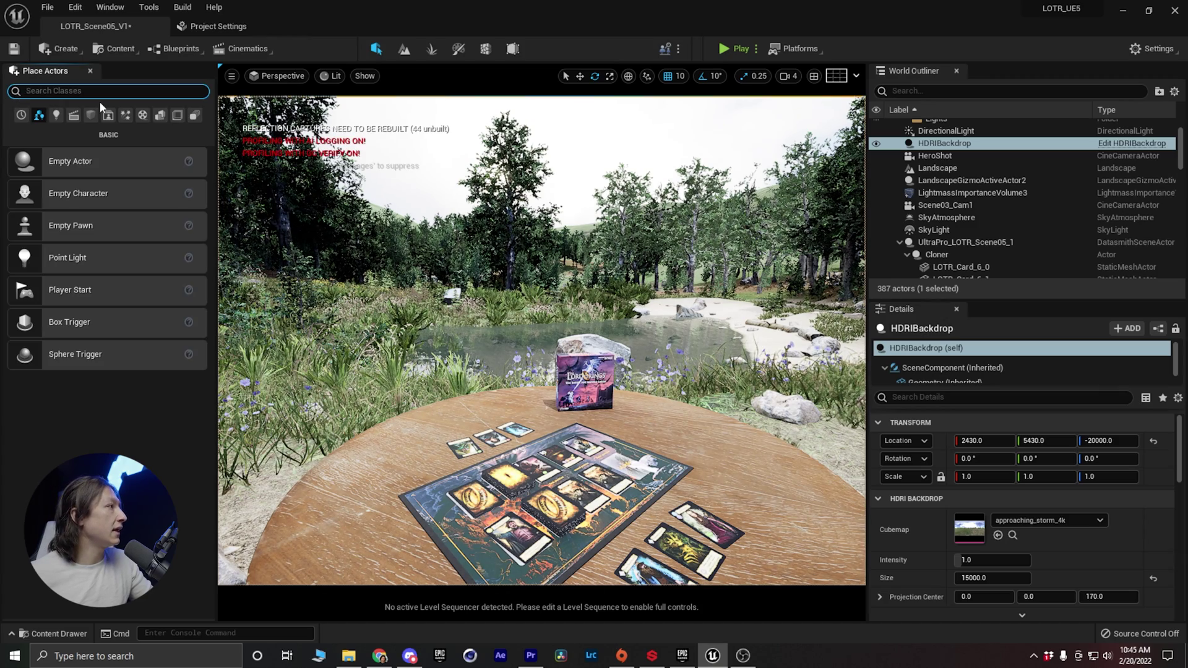
left_click(57, 115)
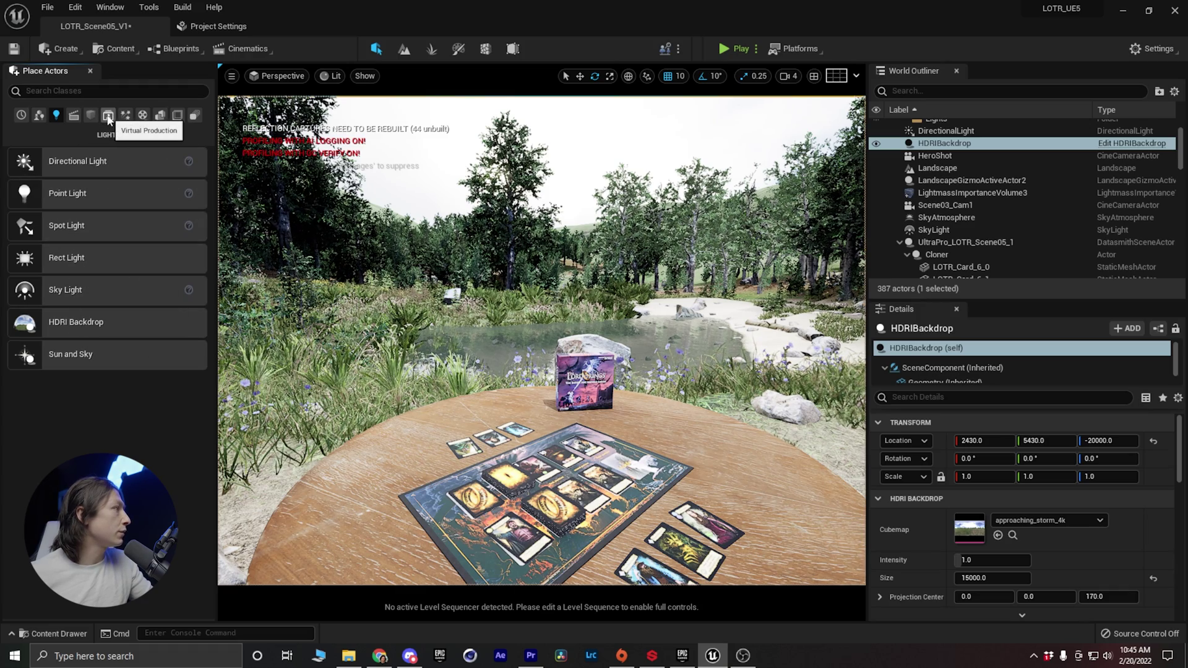
left_click(73, 117)
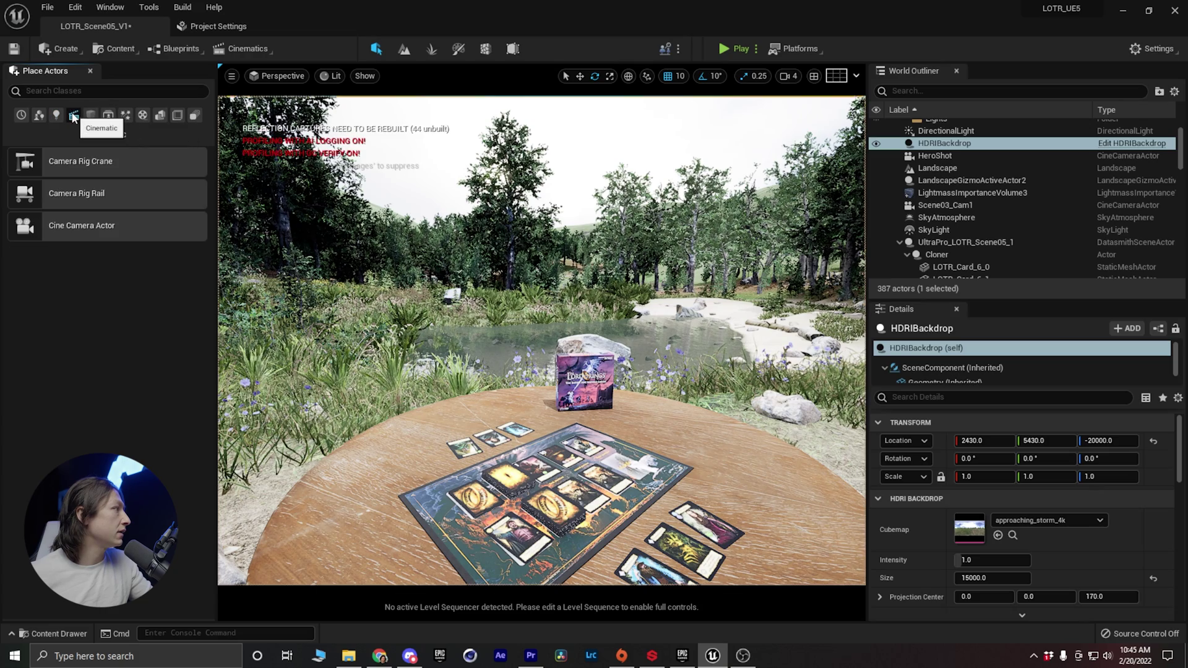
left_click(91, 116)
left_click(107, 116)
left_click(126, 115)
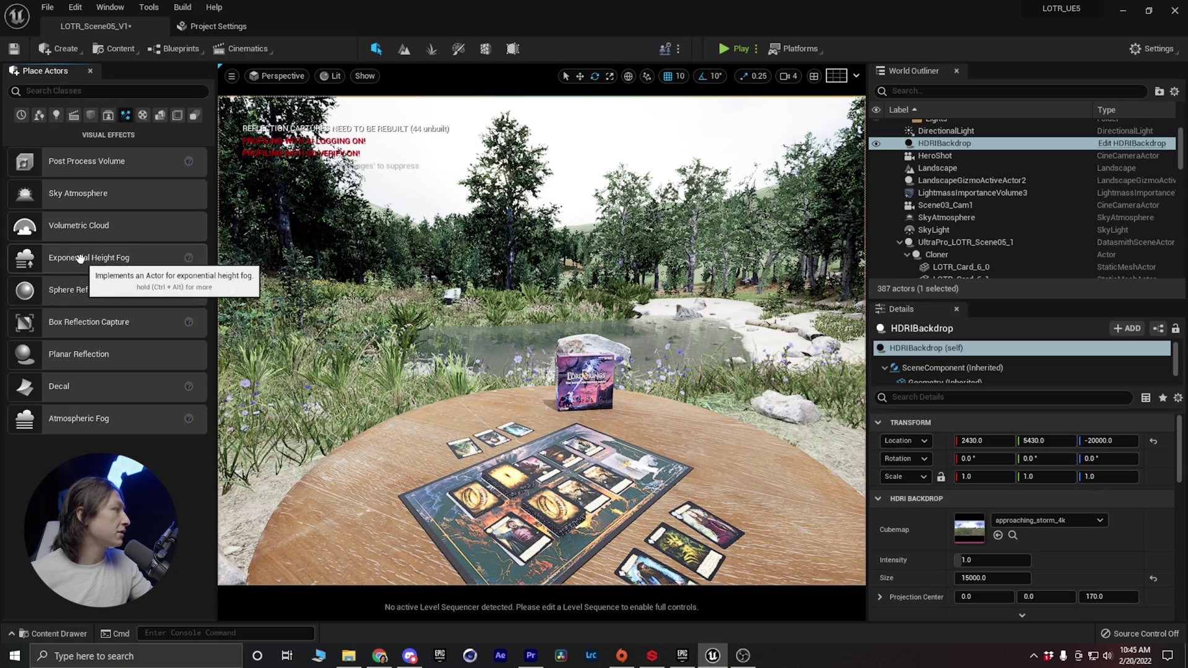
left_click_drag(120, 266, 492, 403)
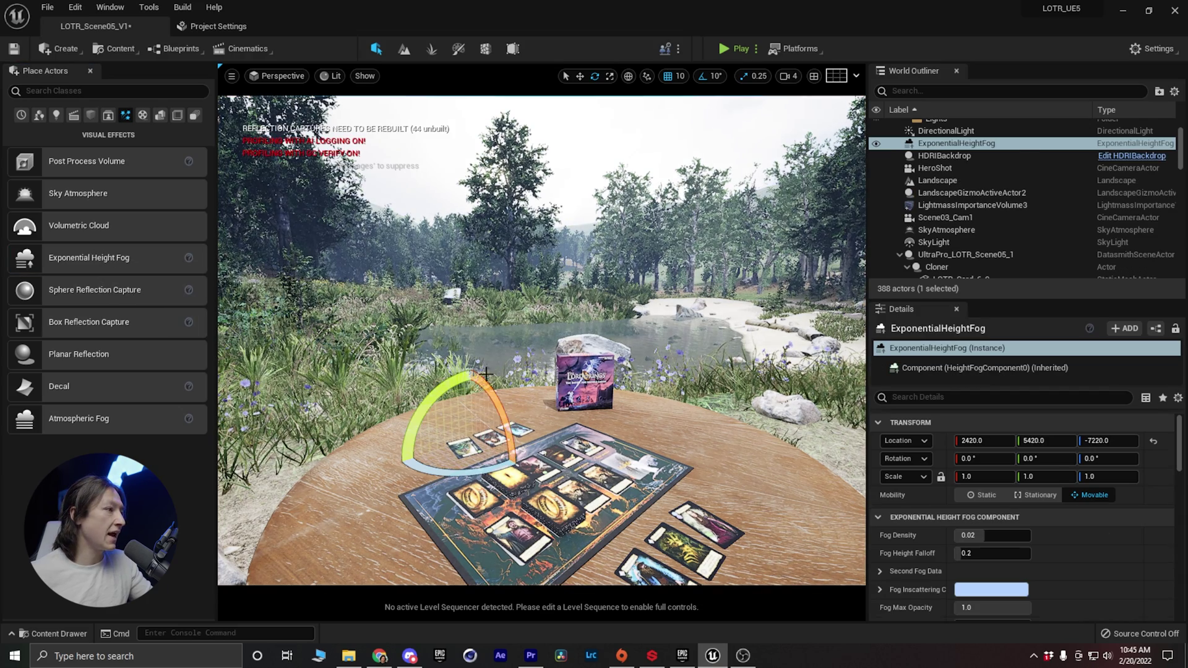
key("w")
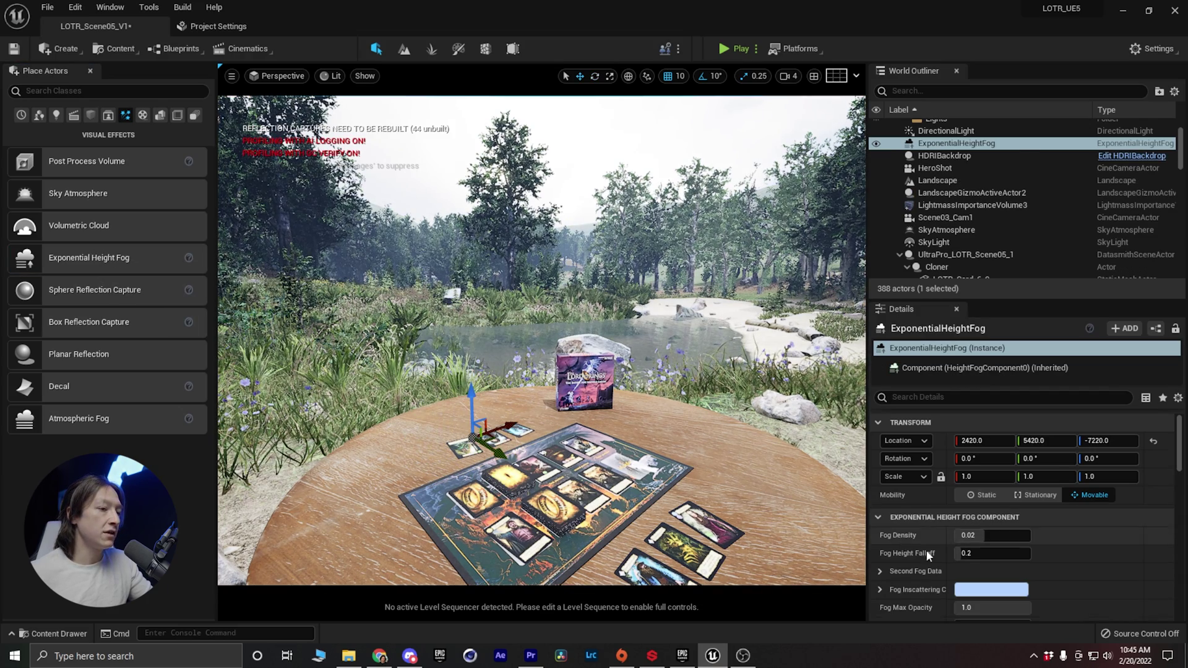
mouse_move(990, 535)
left_mouse_down()
mouse_move(1031, 535)
mouse_move(963, 535)
mouse_move(979, 536)
left_mouse_up()
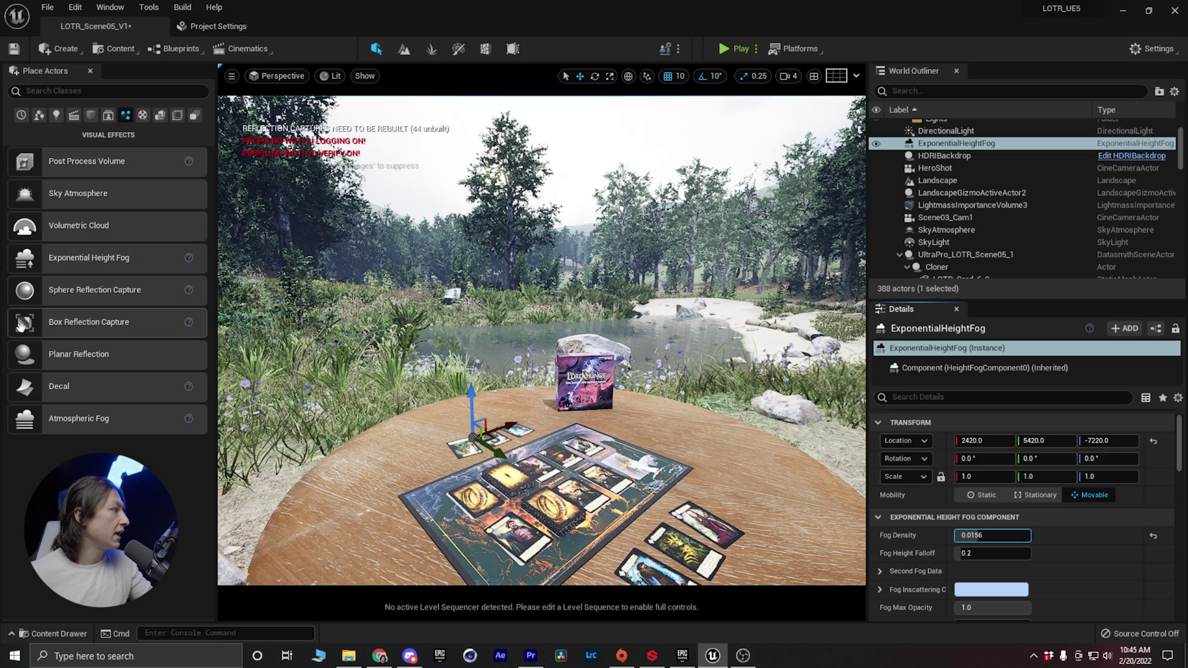
Place a Post Process Volume over the table and file it in the Sky and Fog folder
left_click_drag(72, 162, 543, 459)
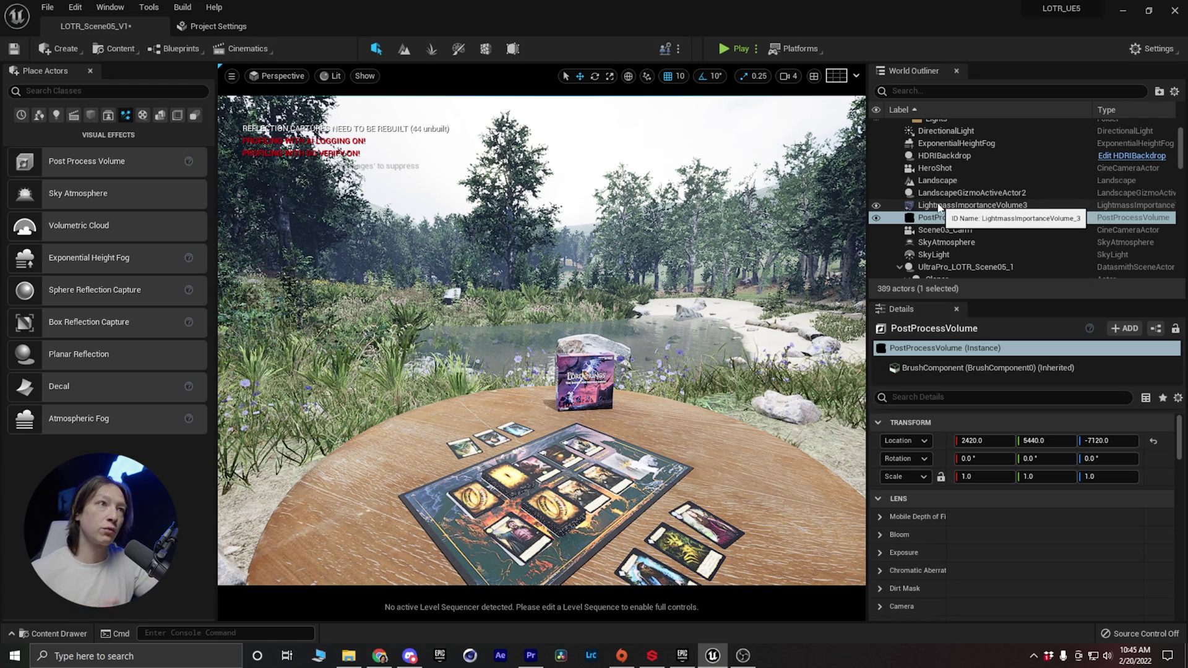
scroll(938, 205, "up", 3)
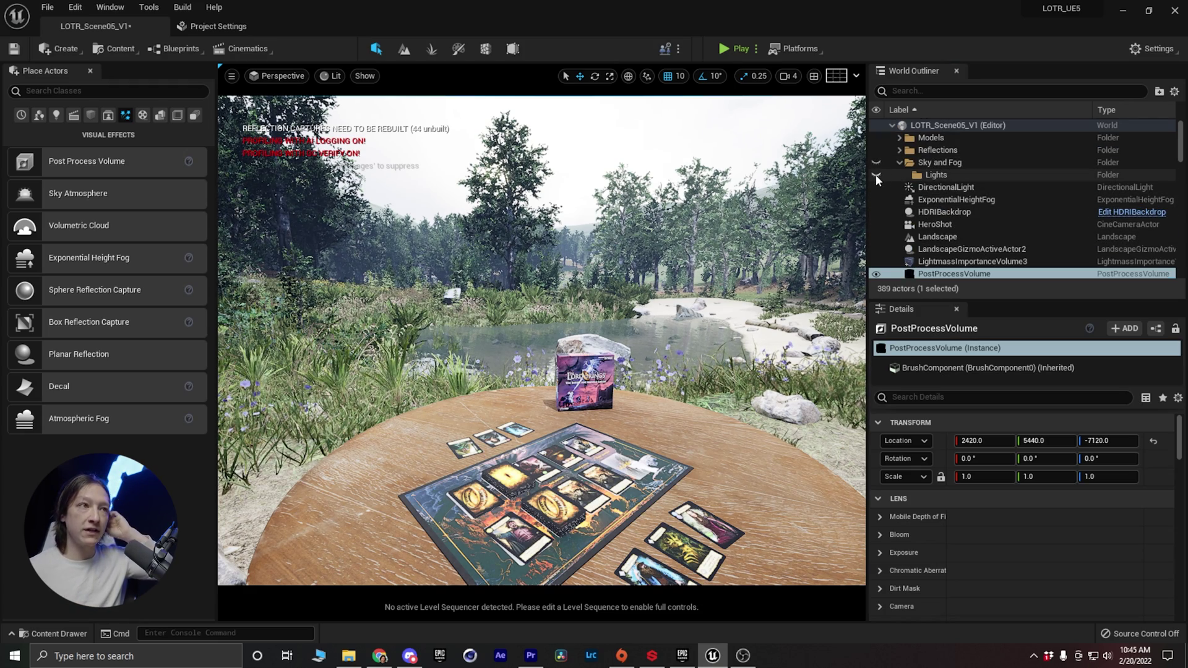
left_click_drag(953, 274, 931, 174)
Move the directional light, HDRI backdrop, sky atmosphere and sky light into the Lights folder
left_click_drag(944, 224, 938, 179)
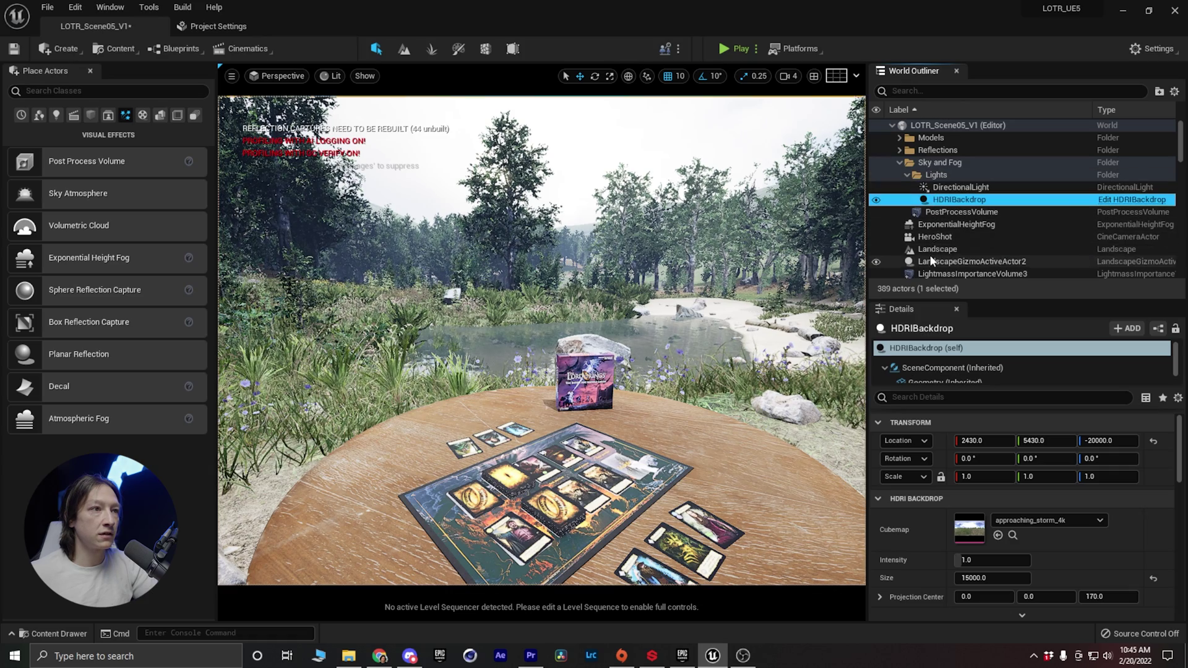
scroll(934, 255, "down", 2)
left_click_drag(934, 255, 942, 192)
scroll(928, 192, "down", 4)
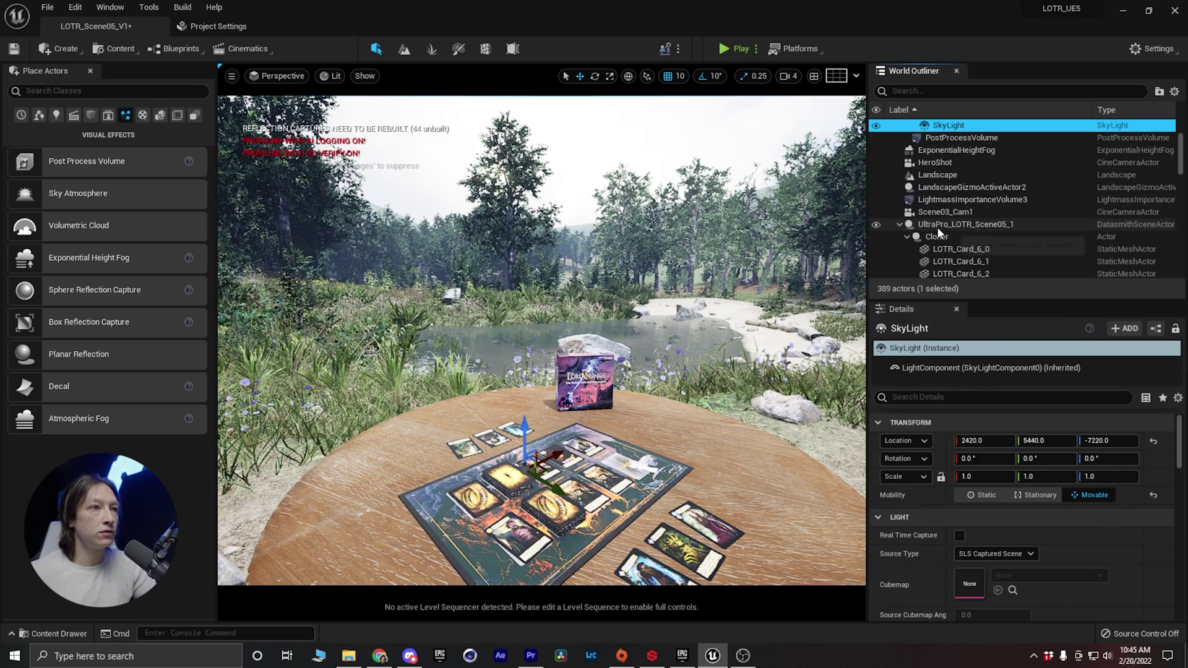
scroll(922, 198, "up", 4)
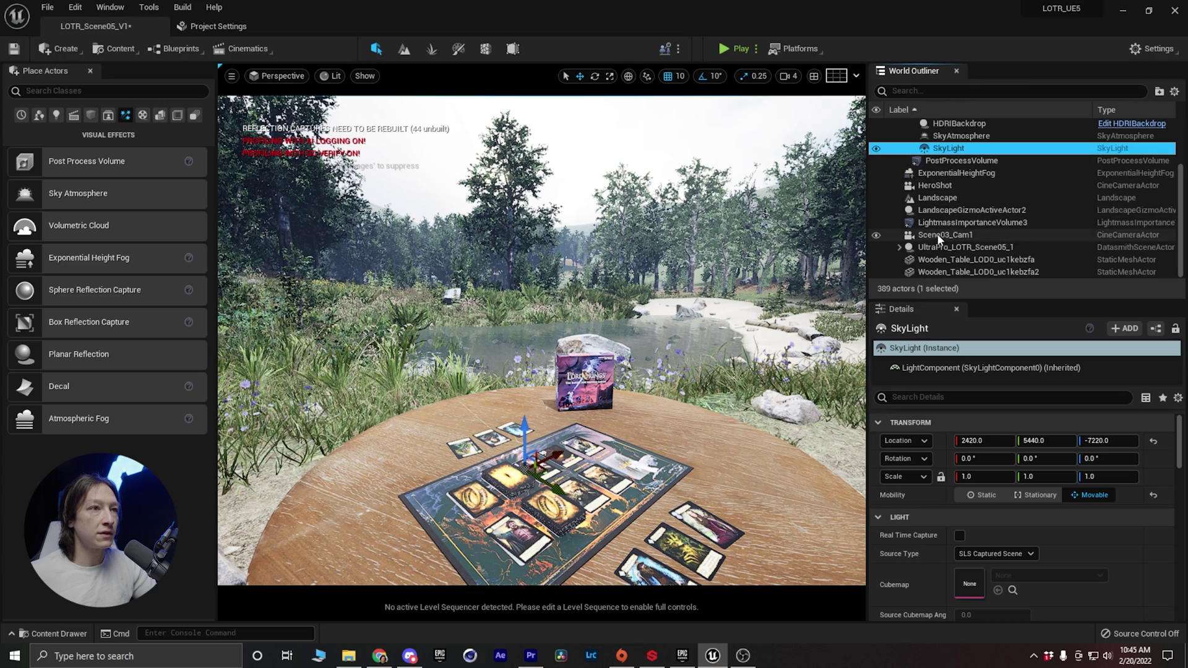
scroll(939, 241, "up", 2)
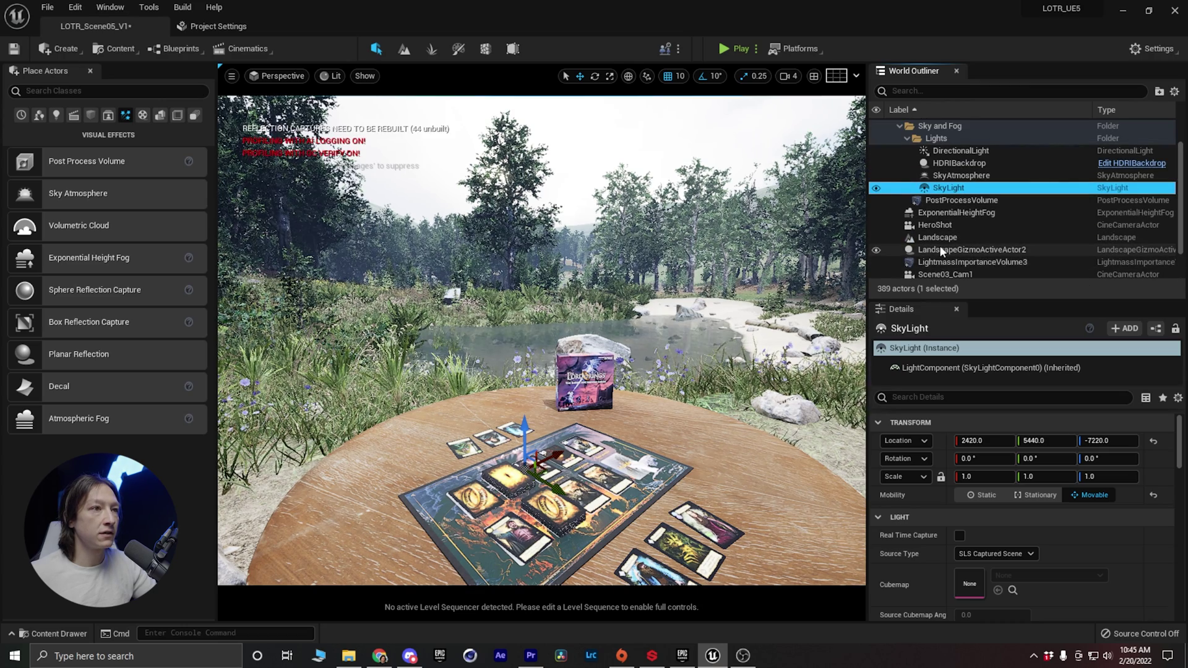
Enable the bloom method and intensity overrides on the post process volume
left_click(947, 212)
left_click(941, 200)
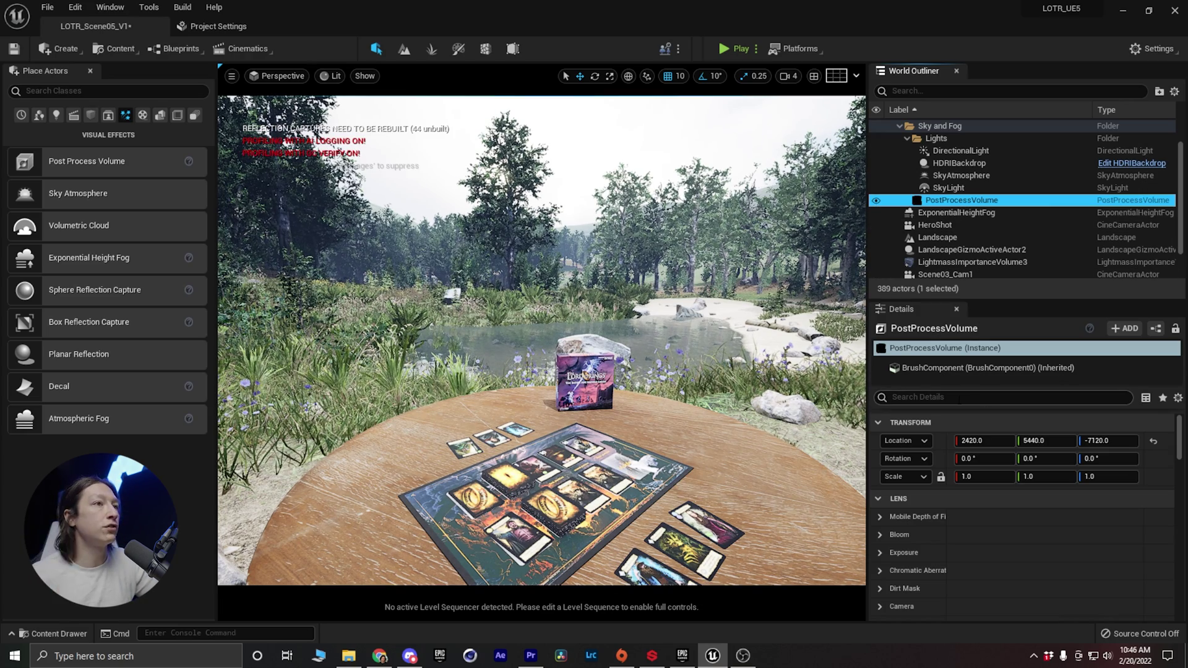
mouse_move(656, 436)
right_mouse_down()
mouse_move(637, 461)
mouse_move(631, 399)
mouse_move(563, 396)
mouse_move(508, 418)
mouse_move(656, 436)
right_mouse_up()
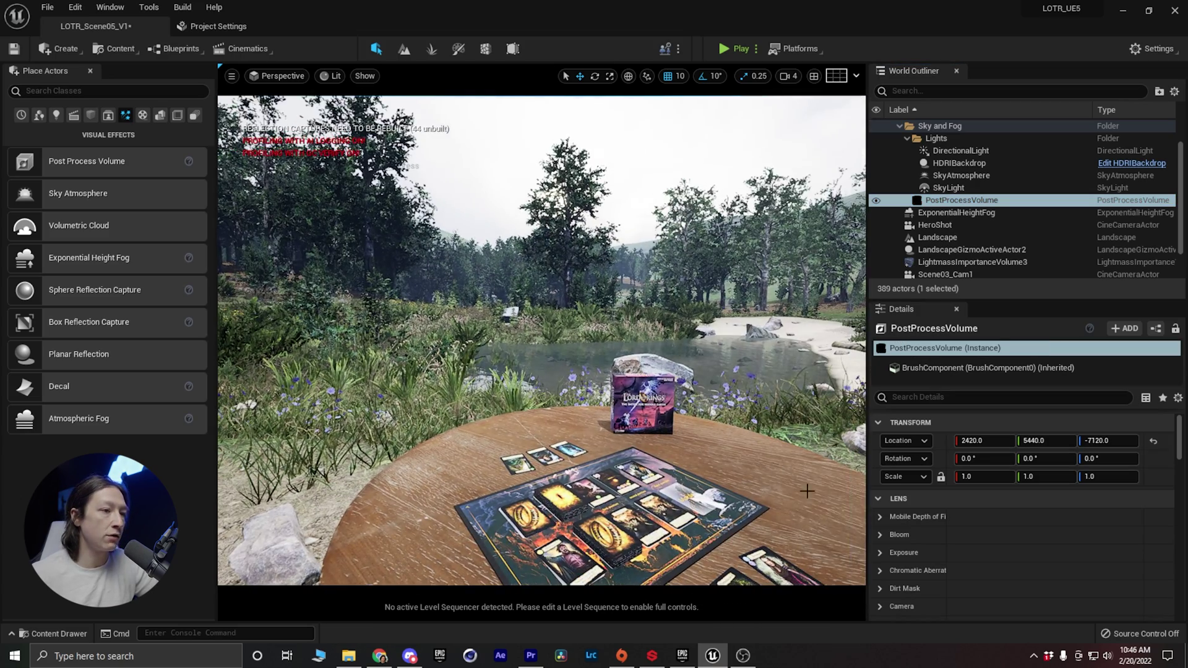
left_click(908, 532)
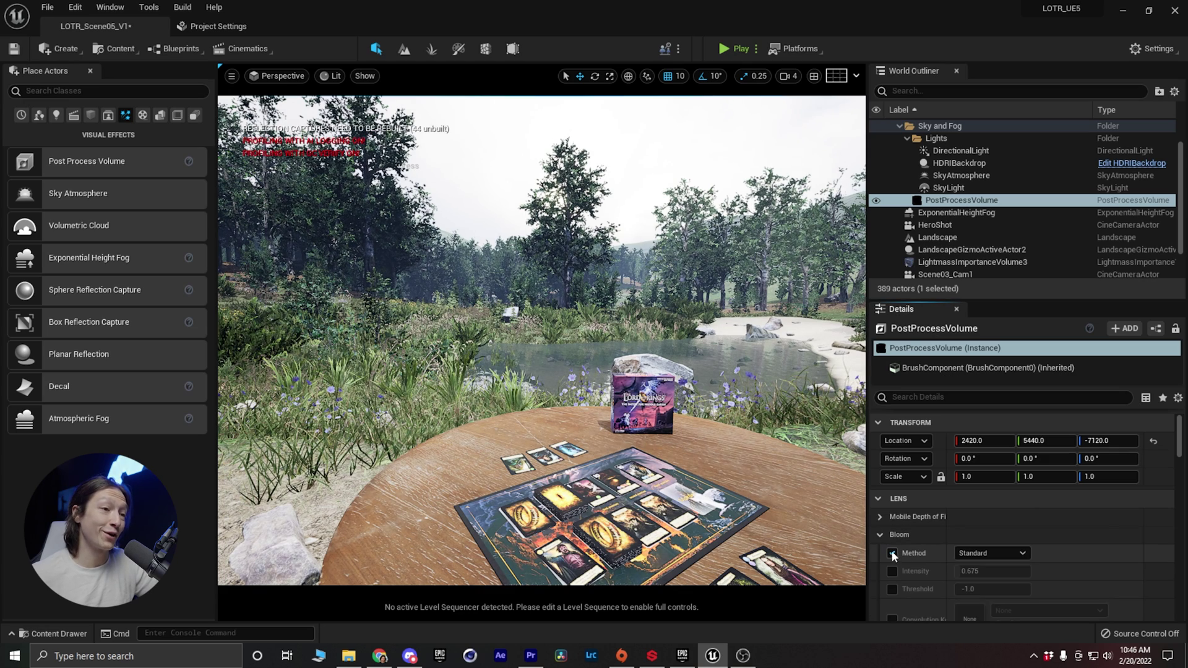
left_click(892, 553)
left_click(892, 572)
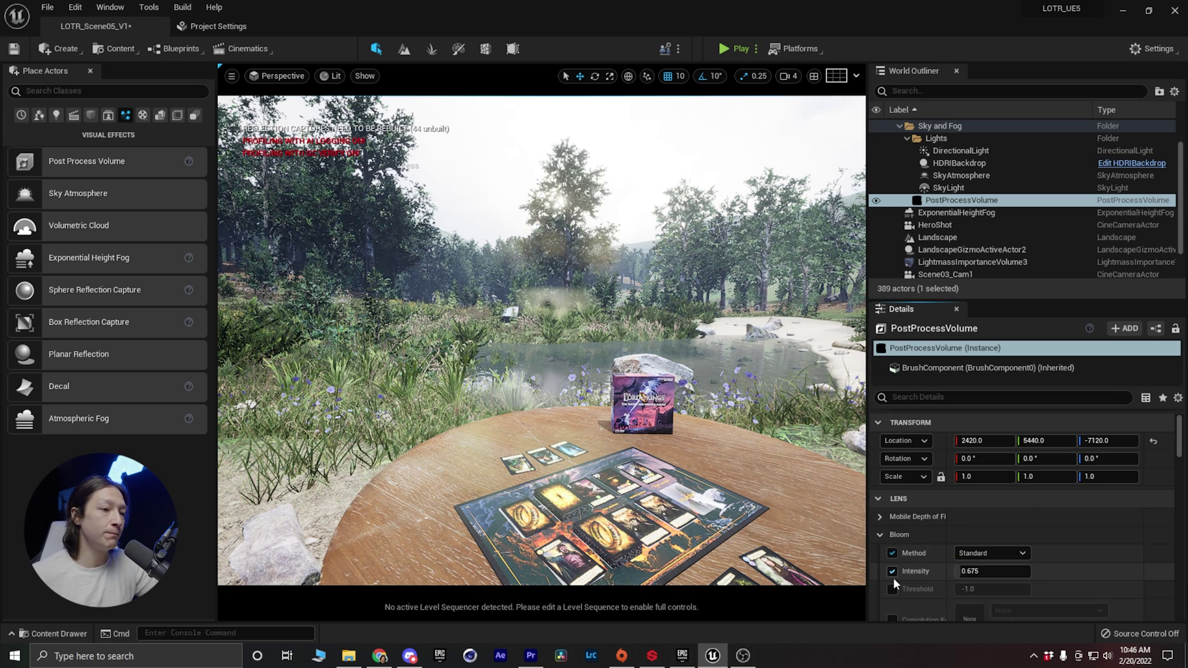
Keep Standard as the post process volume's bloom method and toggle the bloom overrides
mouse_move(563, 288)
right_mouse_down()
mouse_move(520, 319)
mouse_move(610, 291)
mouse_move(526, 266)
mouse_move(548, 316)
mouse_move(635, 289)
mouse_move(619, 272)
mouse_move(571, 286)
right_mouse_up()
left_click(990, 554)
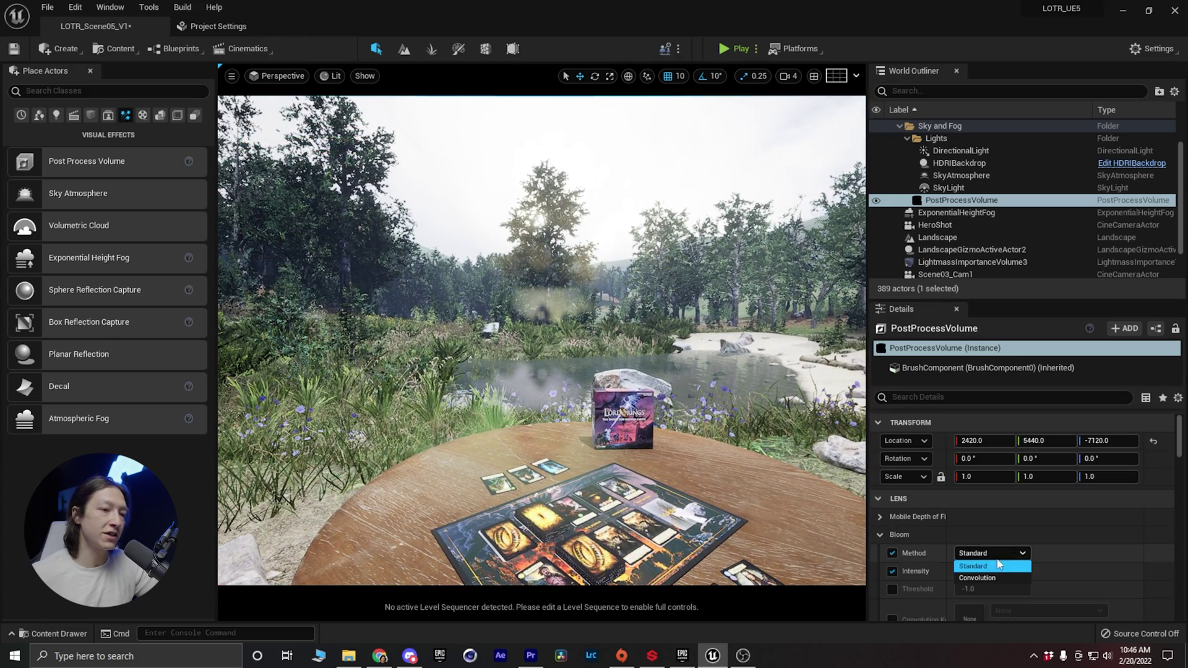
left_click(968, 570)
left_click(892, 553)
mouse_move(842, 510)
right_mouse_down()
mouse_move(818, 558)
mouse_move(888, 540)
mouse_move(842, 510)
right_mouse_up()
scroll(919, 554, "down", 1)
left_click(892, 550)
Enable the metering mode and exposure compensation overrides in the post process volume's exposure settings
scroll(923, 557, "down", 2)
scroll(924, 558, "down", 2)
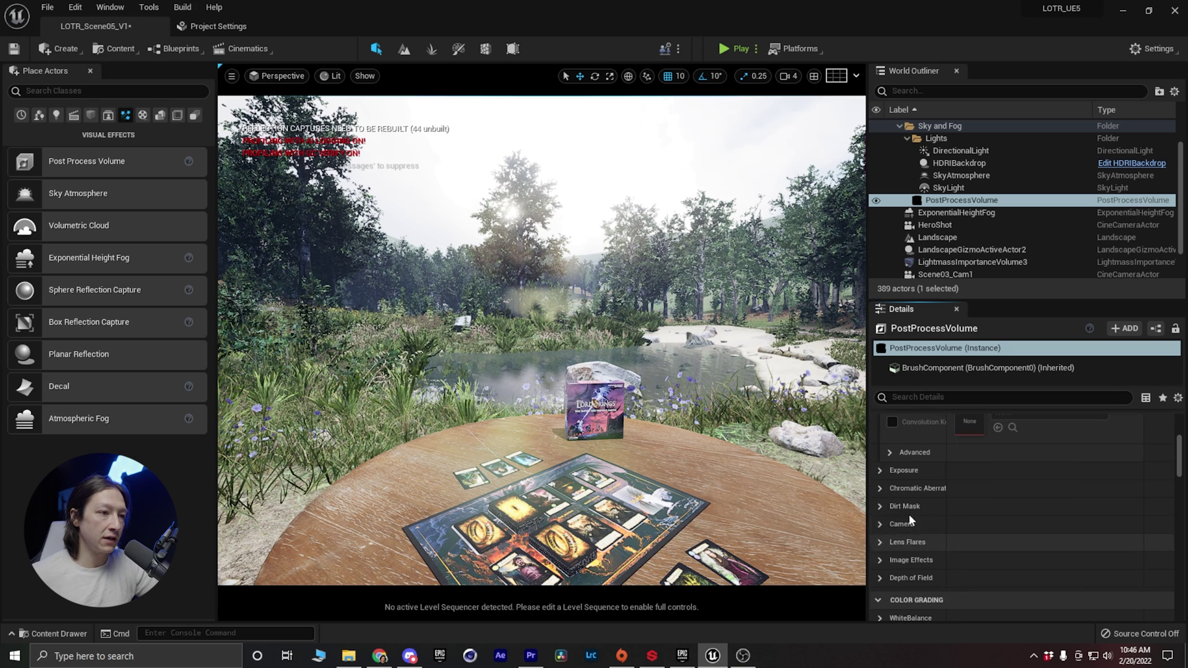
left_click(882, 472)
left_click(892, 488)
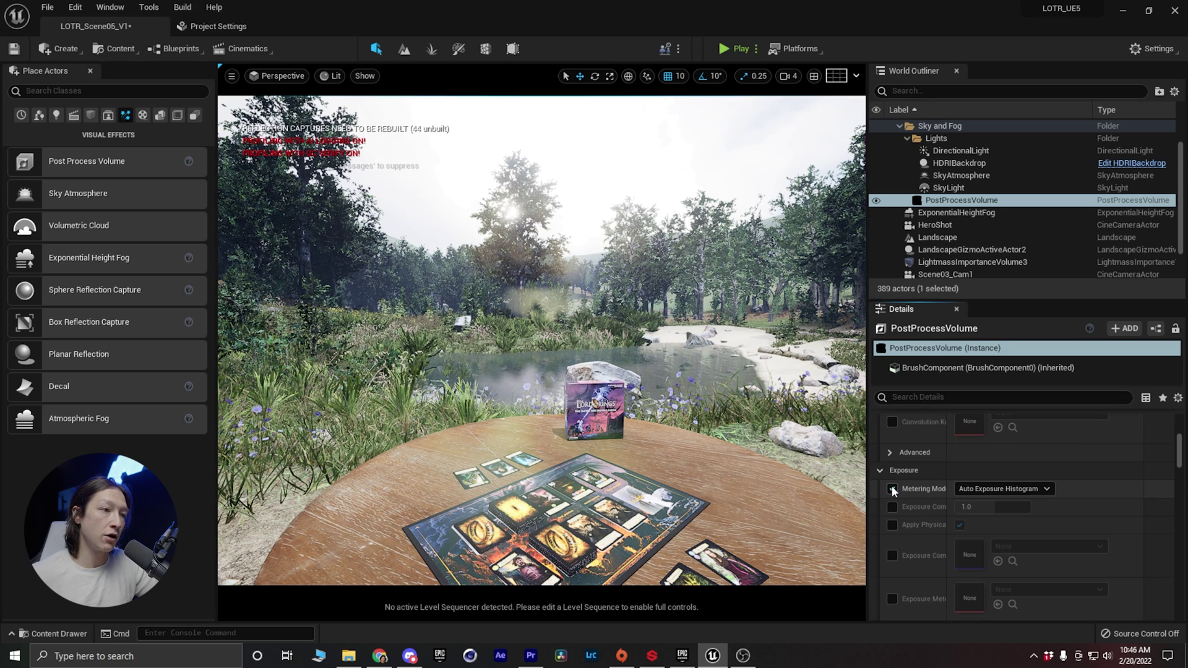
left_click(893, 507)
scroll(908, 546, "down", 2)
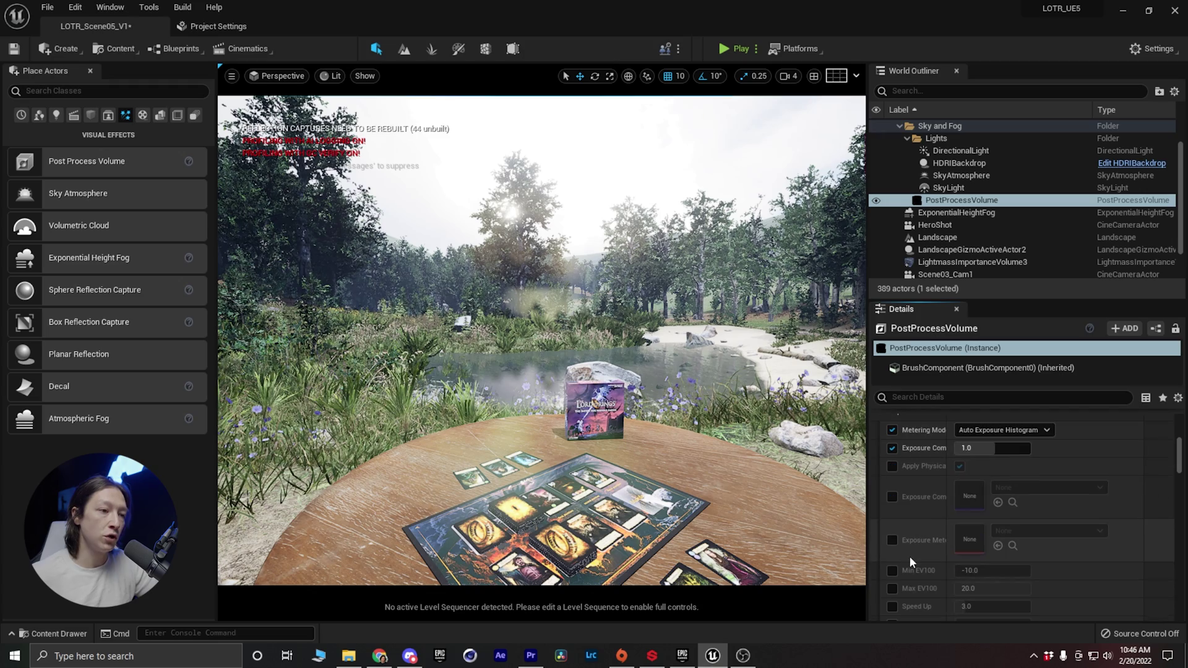
Enable the Min EV100 and Max EV100 overrides on the post process volume and set its metering mode to Auto Exposure Basic
left_click(893, 570)
left_click(892, 589)
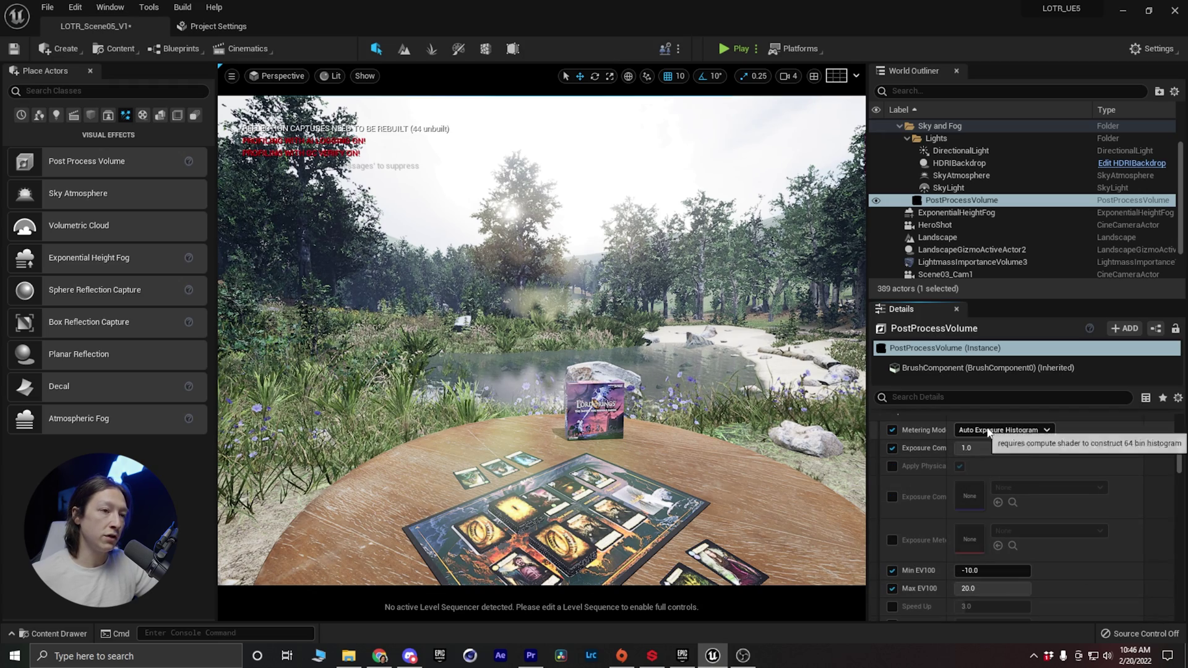
right_click_drag(627, 366, 615, 399)
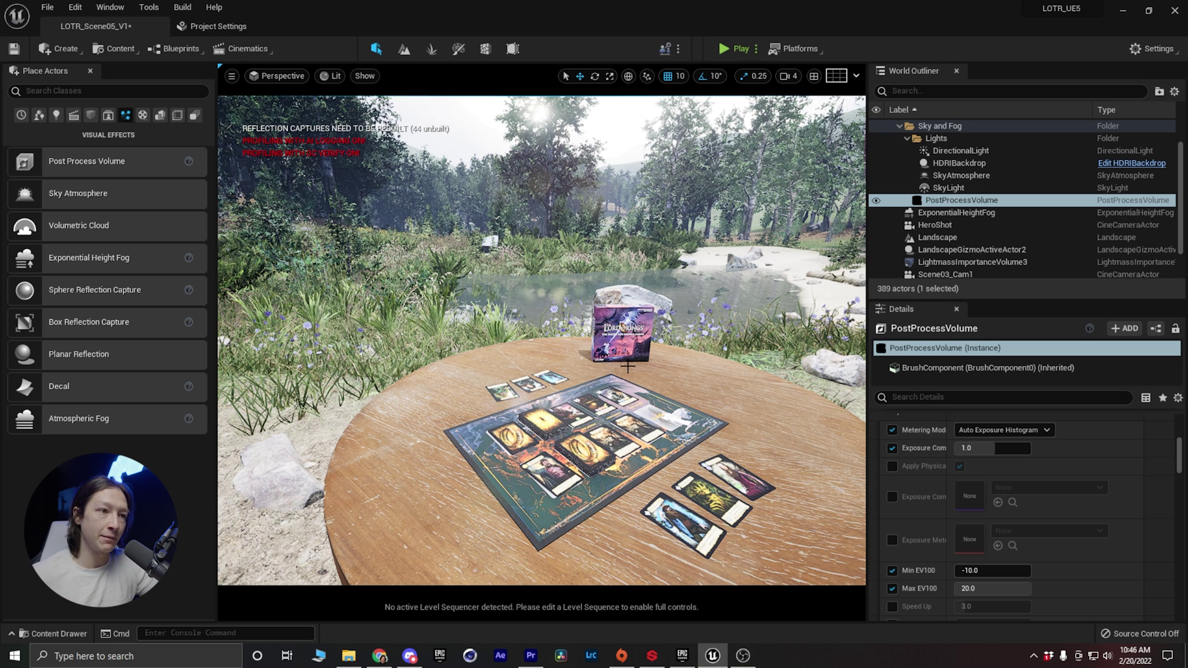
left_click(1015, 430)
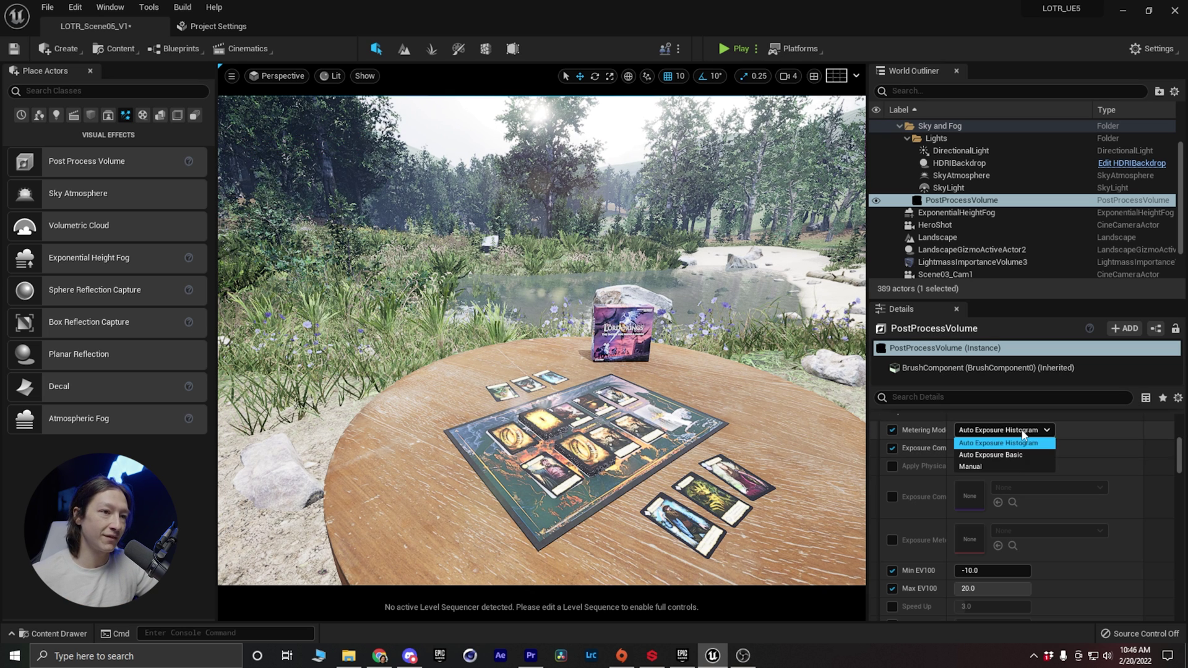
left_click(983, 457)
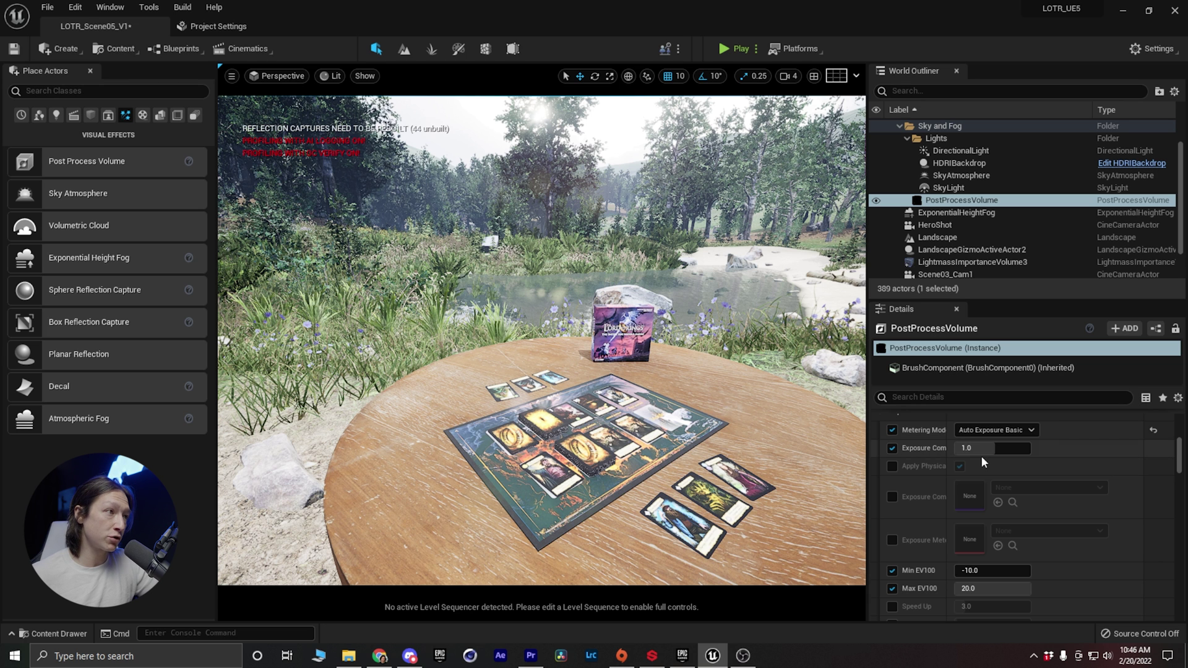
Set both Min EV100 and Max EV100 on the post process volume to 0
left_click(988, 571)
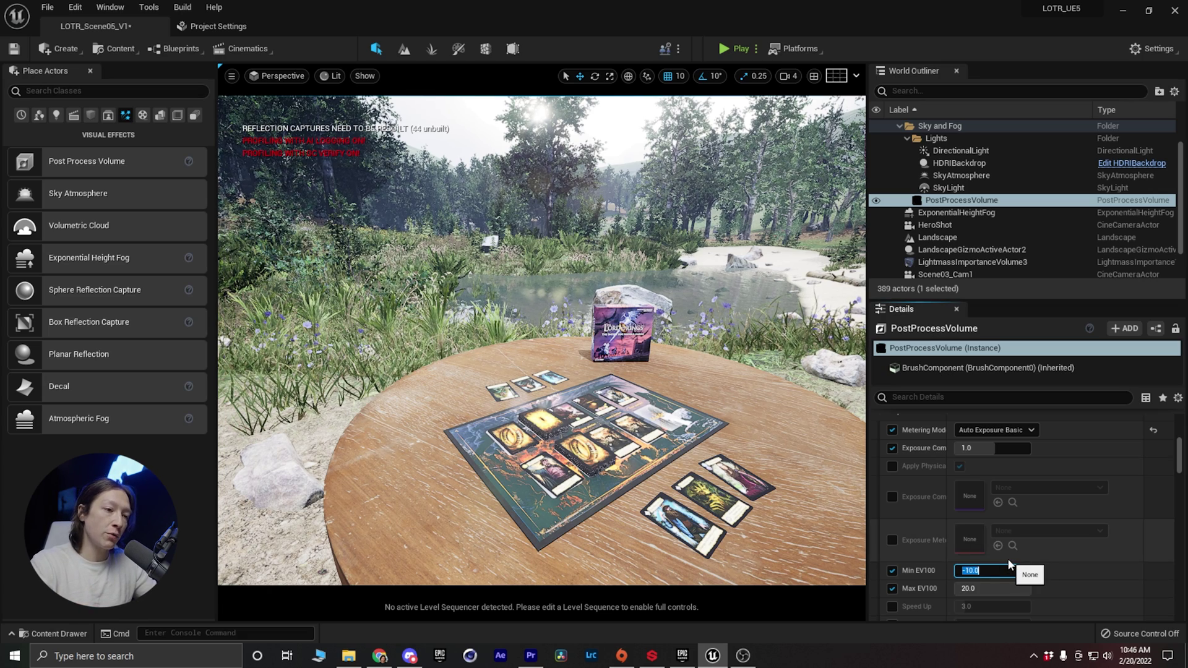
type("0")
key("Tab")
type("0")
key("Return")
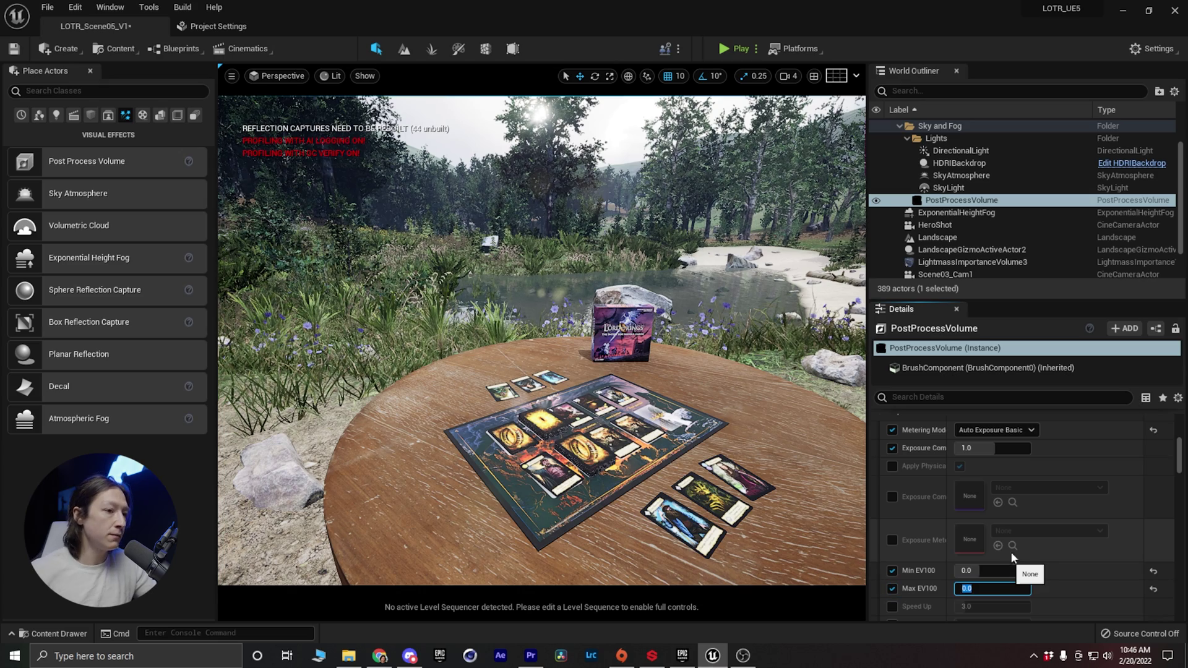
Try Manual metering with different exposure compensation values, returning to Auto Exposure Basic with a compensation of about 1.0
right_click_drag(596, 385, 608, 355)
left_click_drag(1000, 451, 984, 443)
left_click(996, 430)
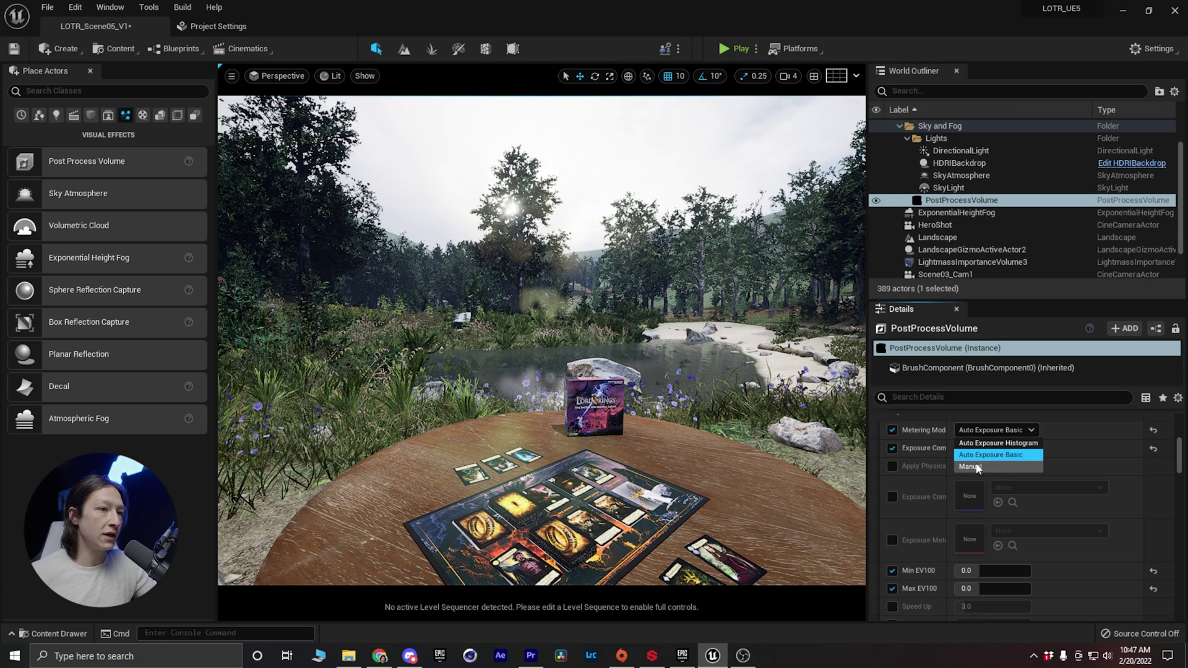
left_click(981, 466)
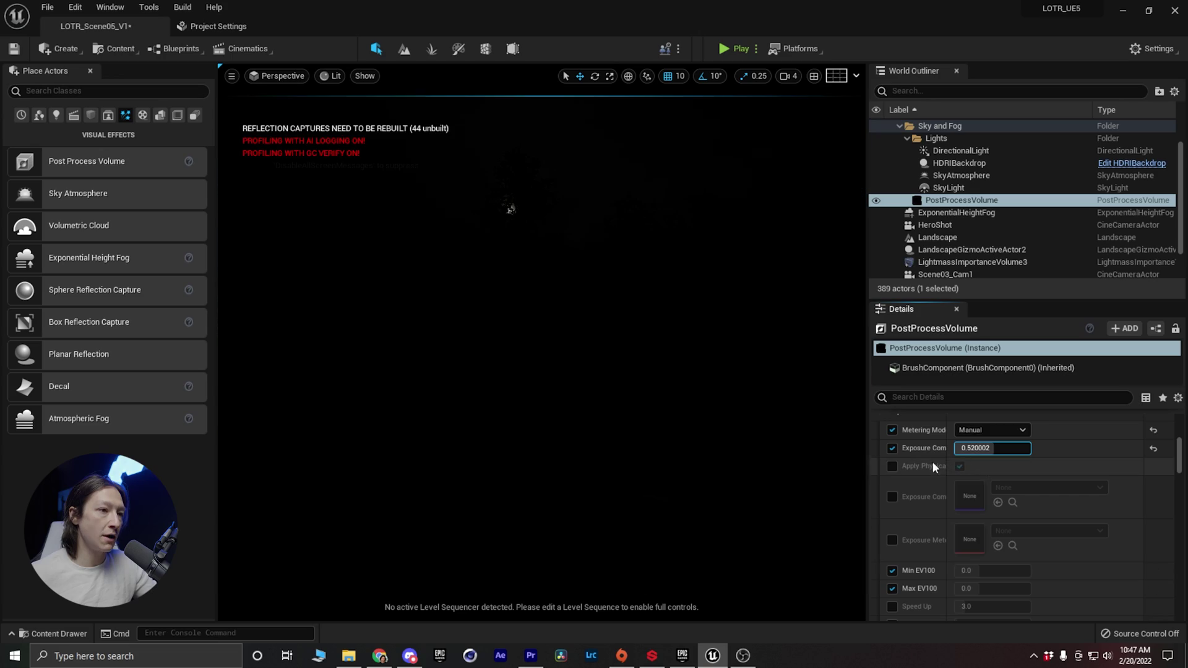
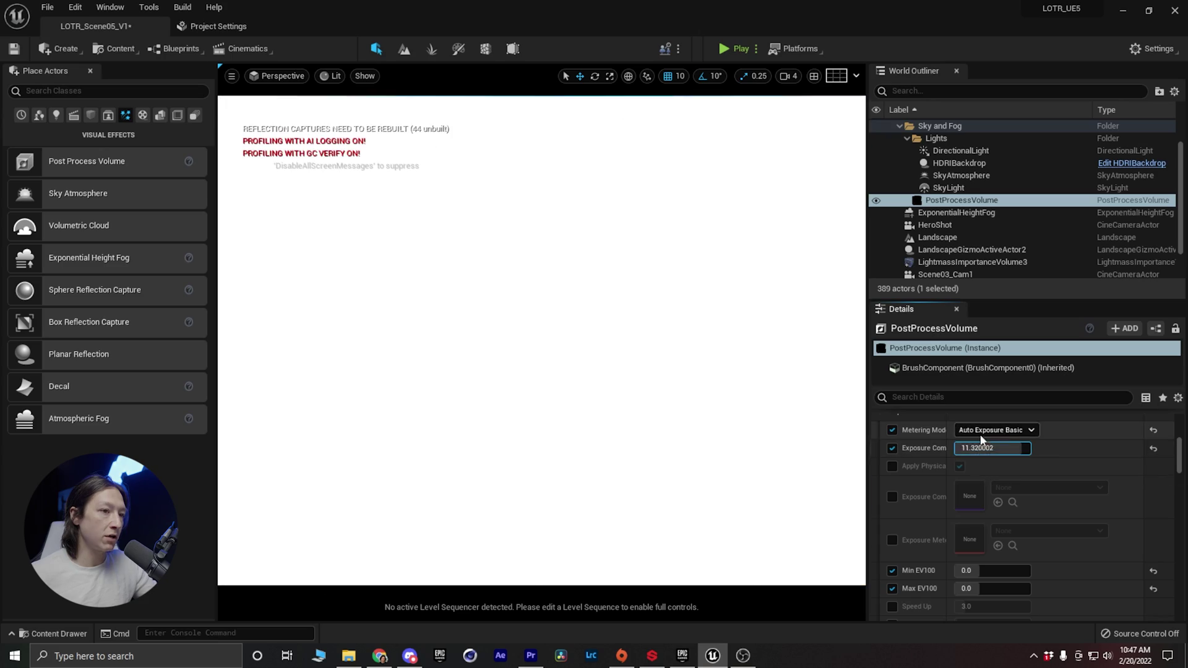
left_click_drag(1021, 448, 994, 448)
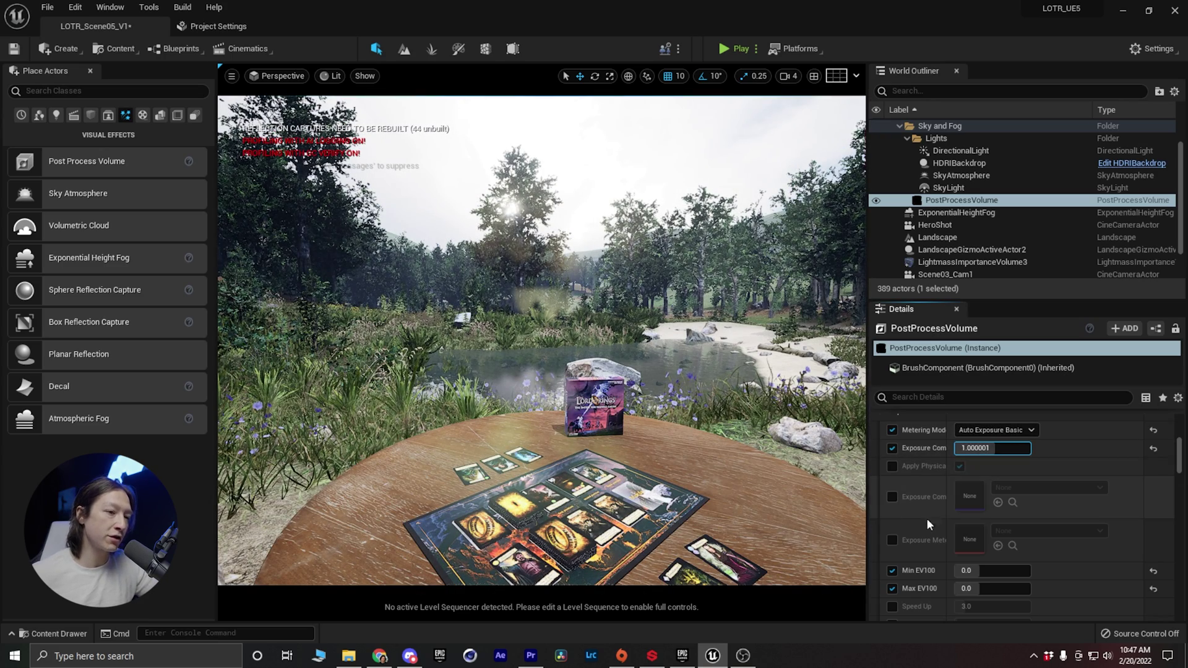
Enable the lens flare intensity, bokeh size and threshold overrides, and raise the bokeh size to about 11.19
scroll(926, 518, "down", 5)
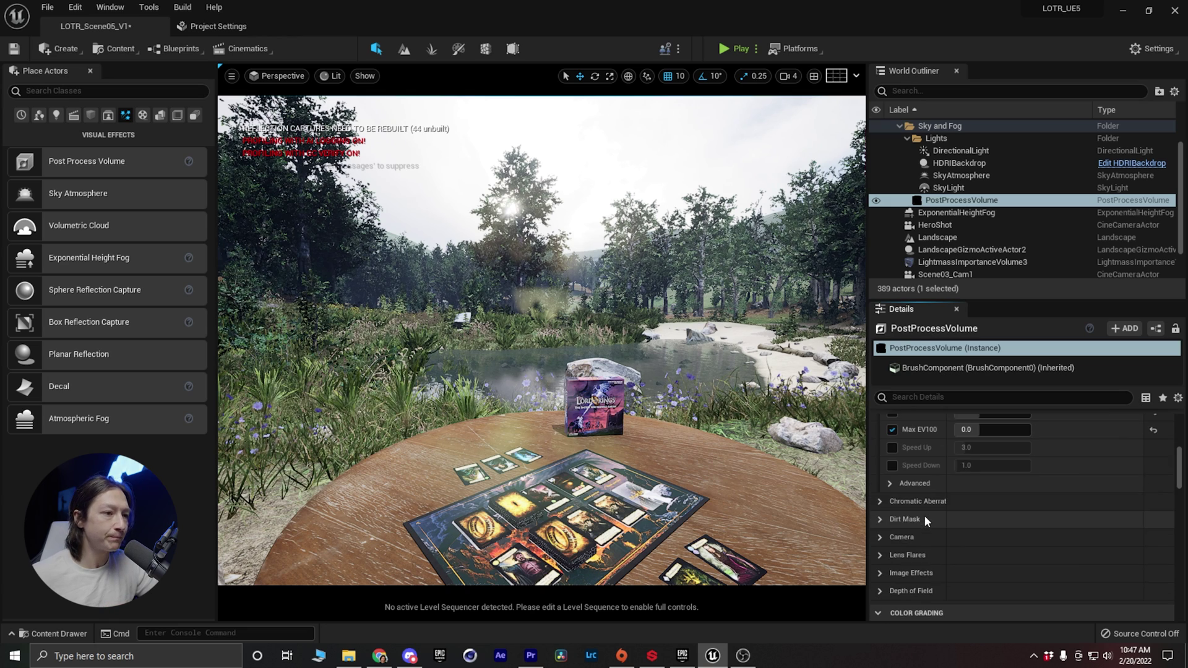
scroll(935, 481, "down", 3)
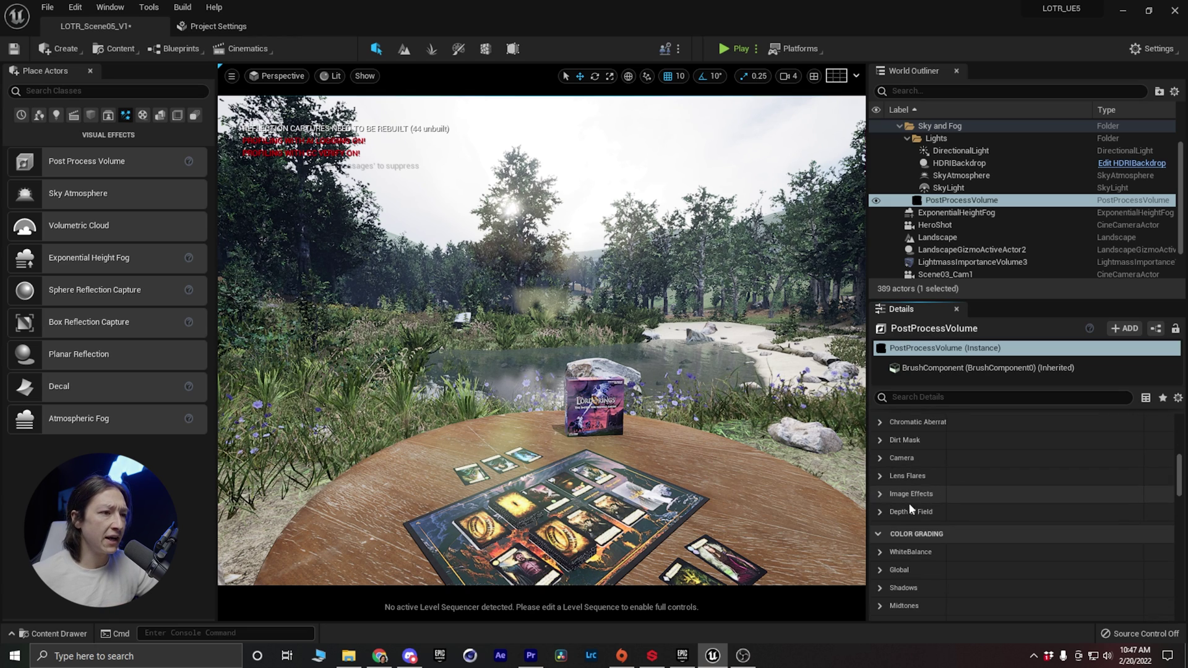
left_click(885, 476)
left_click(892, 494)
left_click(892, 530)
left_click(892, 549)
left_click_drag(975, 529, 1027, 530)
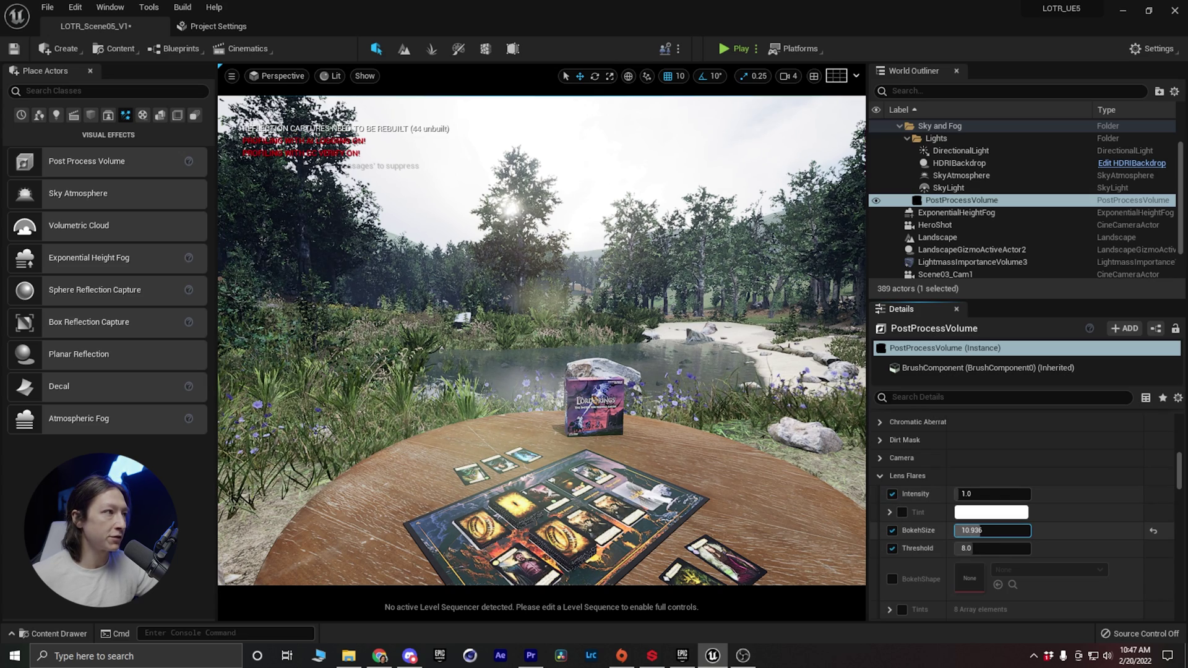
right_click_drag(641, 335, 597, 305)
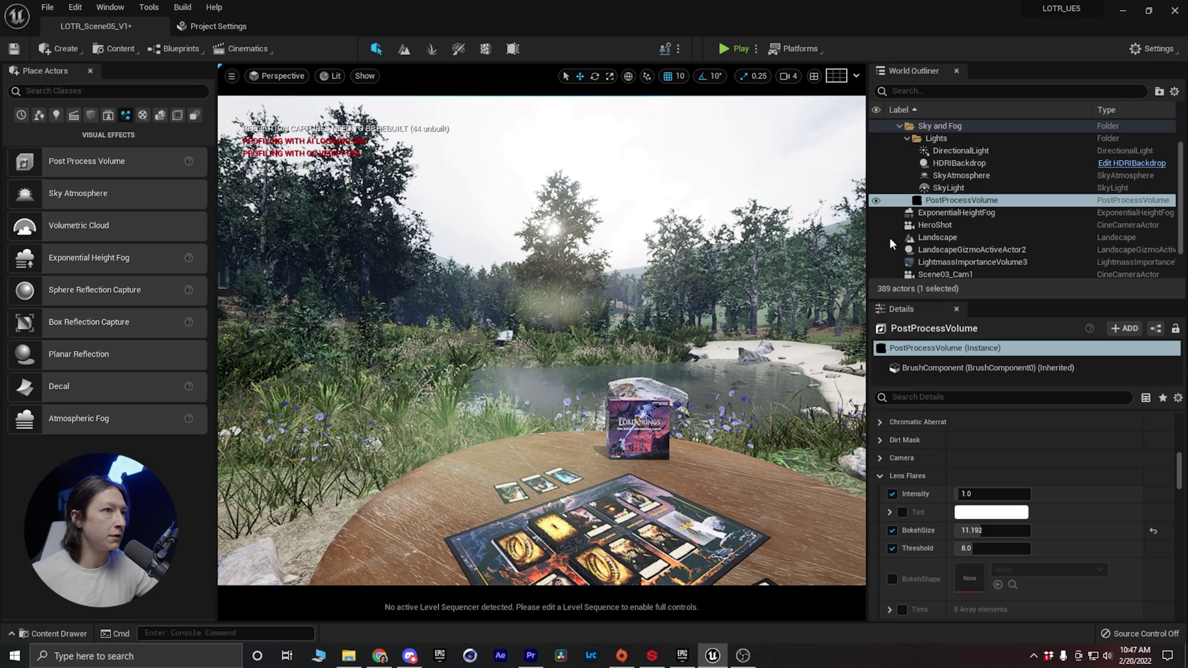
Toggle the HDRI backdrop's visibility off and on, and look over its transform and backdrop settings
left_click(879, 164)
left_click(879, 164)
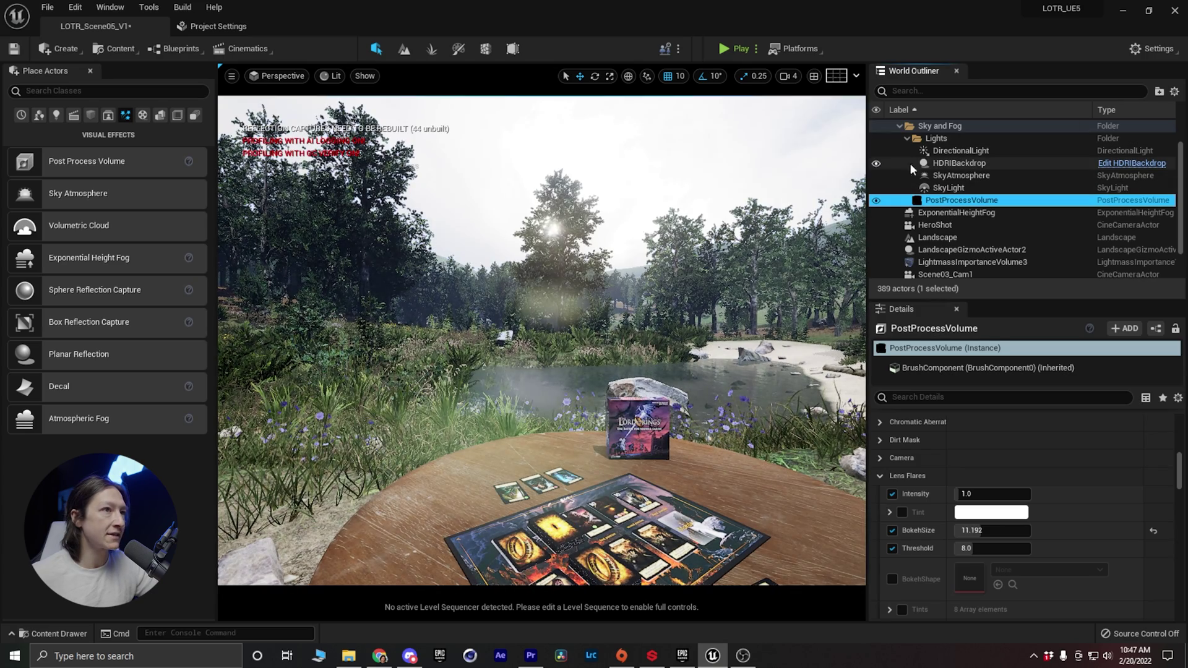
left_click(961, 164)
key("f")
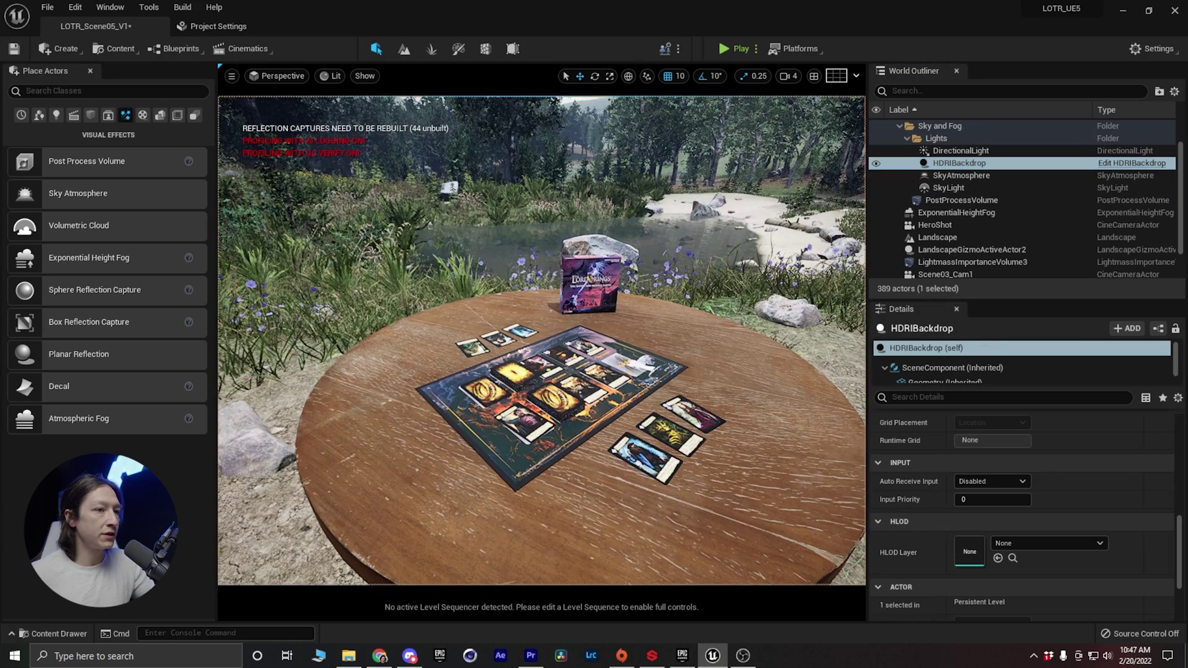
scroll(1083, 517, "up", 10)
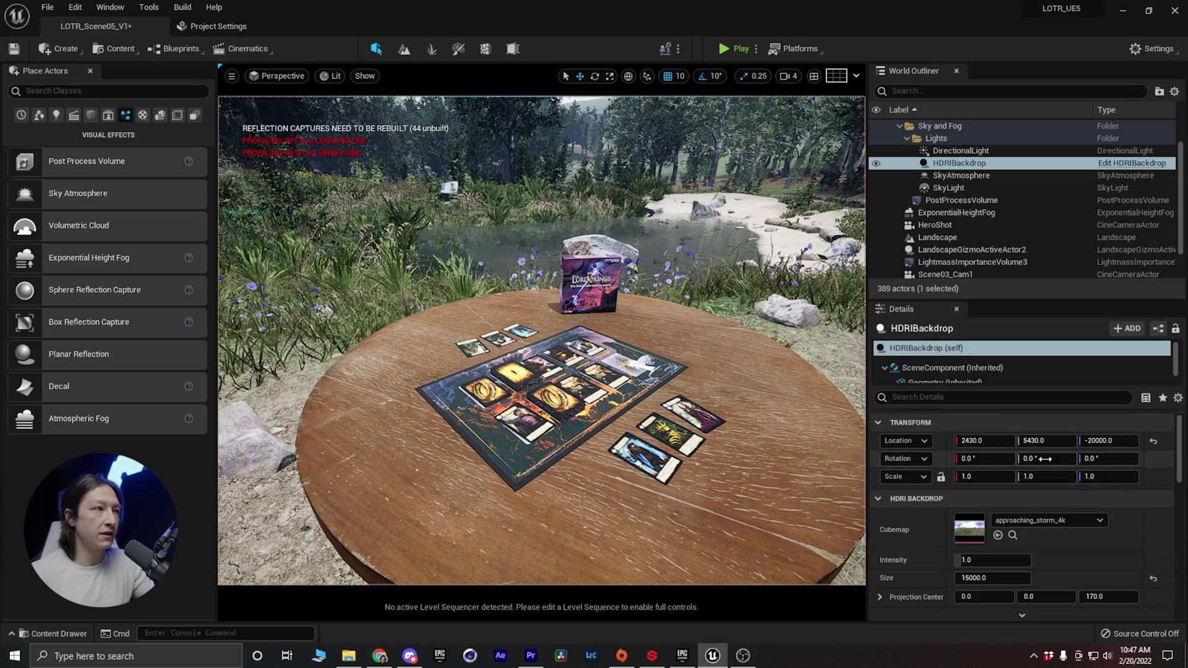
right_click(627, 304)
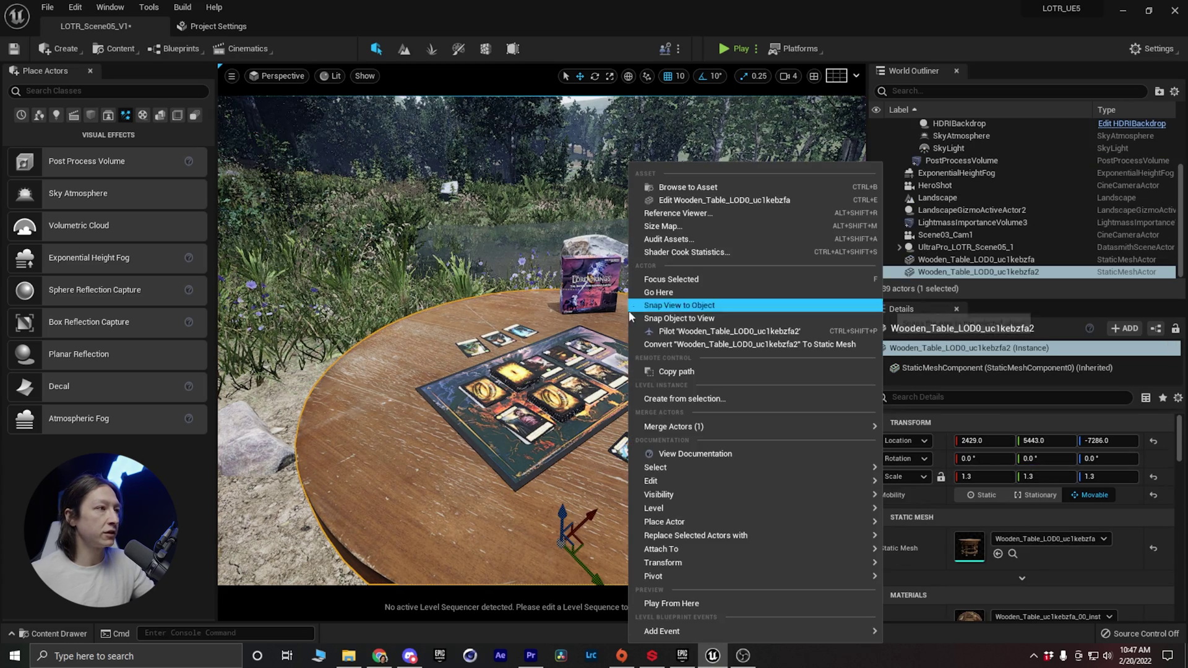
key("Escape")
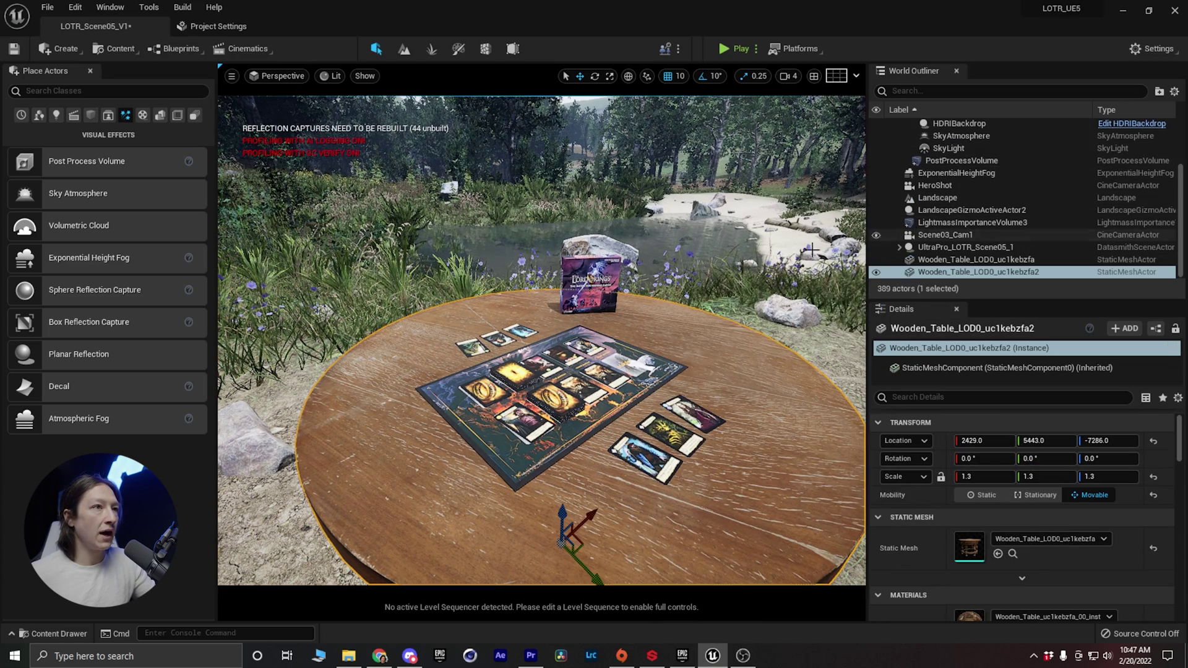
Select the HDRI backdrop again and frame the whole table with the pond and sky behind it
left_click(953, 124)
key("f")
right_click_drag(543, 340, 538, 407)
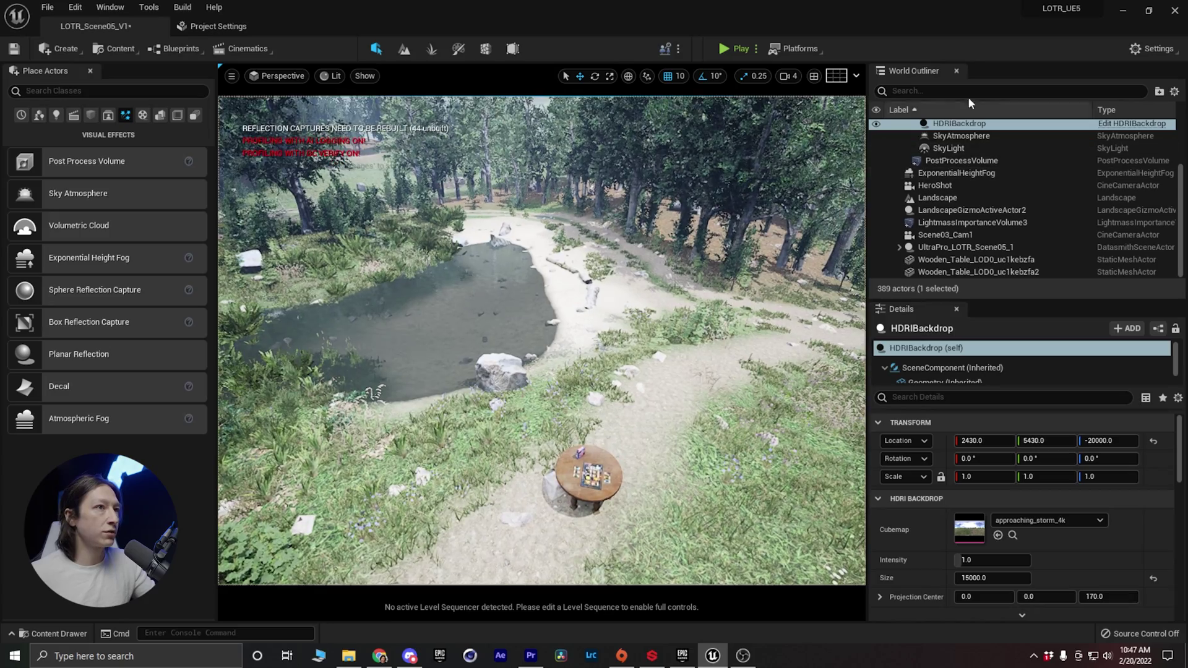
right_click_drag(693, 297, 657, 270)
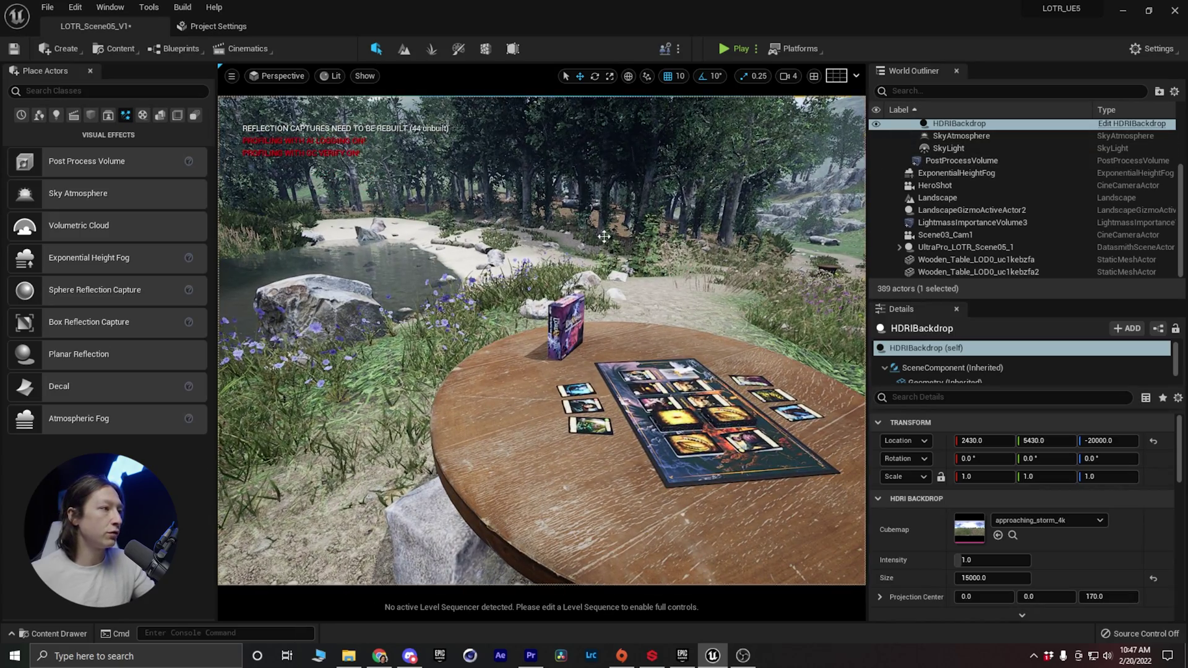
right_click_drag(547, 370, 689, 395)
key("s")
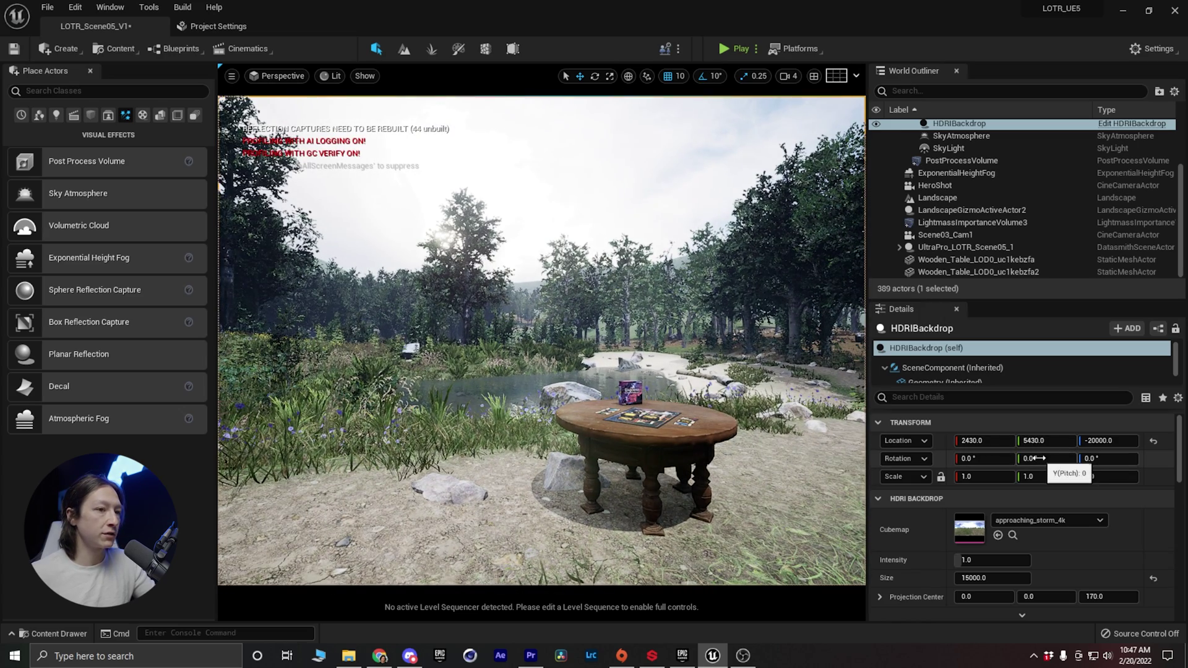
Try rotating the HDRI backdrop through its pitch value and reset the rotation to default
left_click(1031, 458)
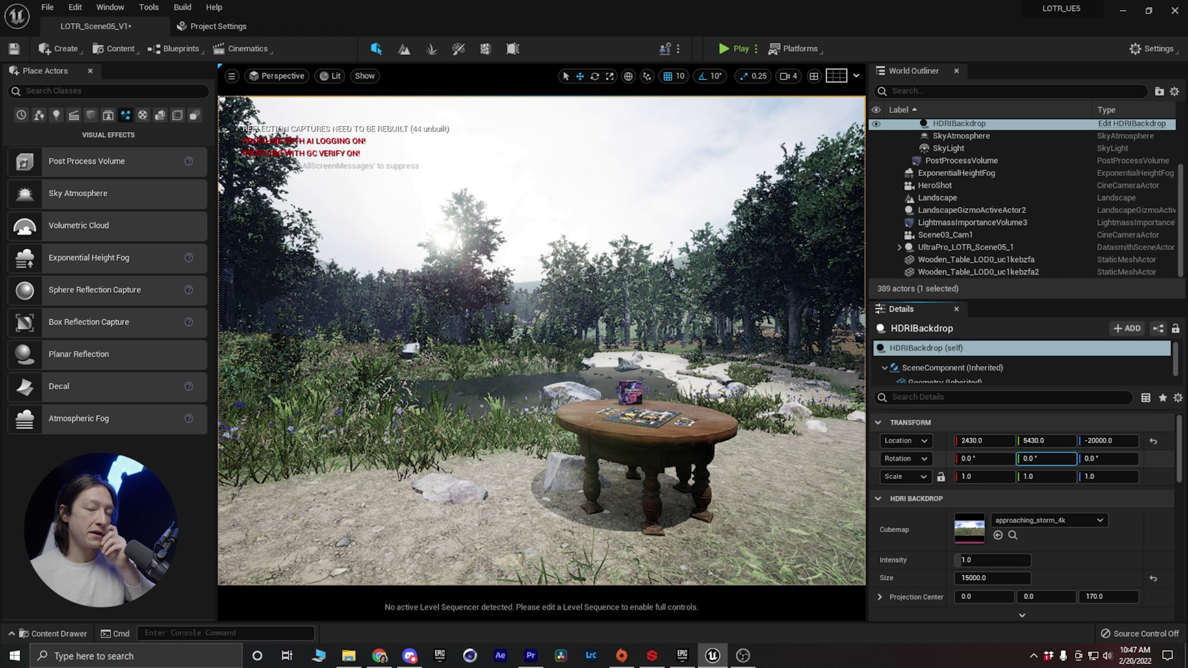
left_click_drag(1031, 458, 1074, 459)
left_click(1043, 459)
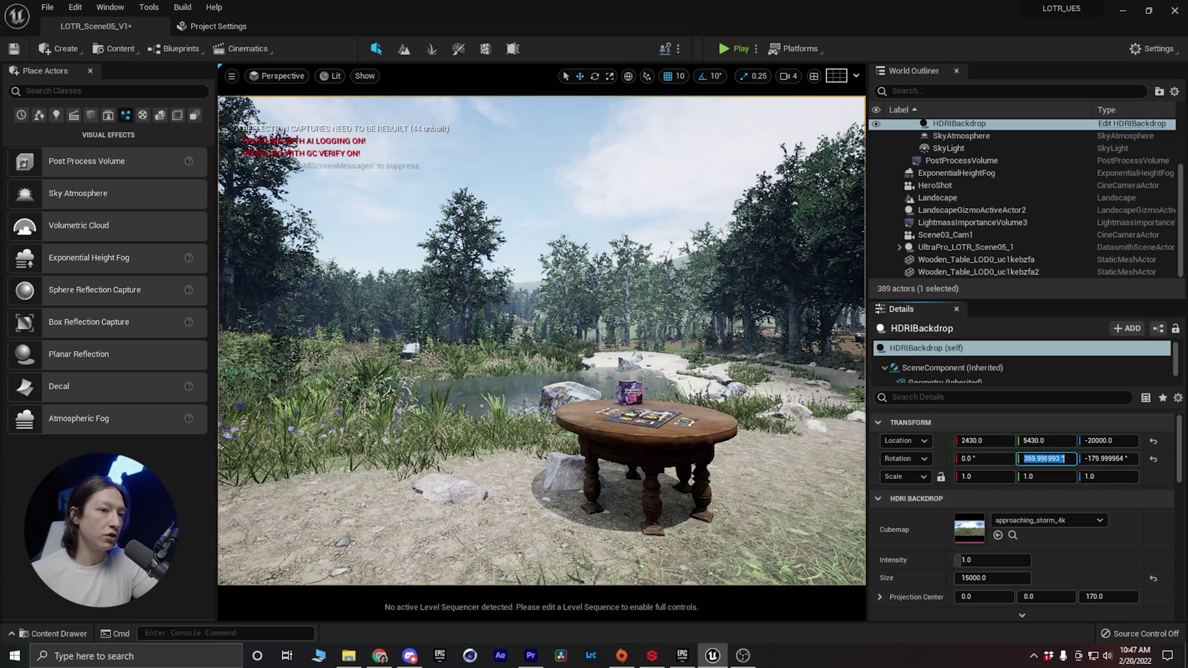
left_click(1153, 460)
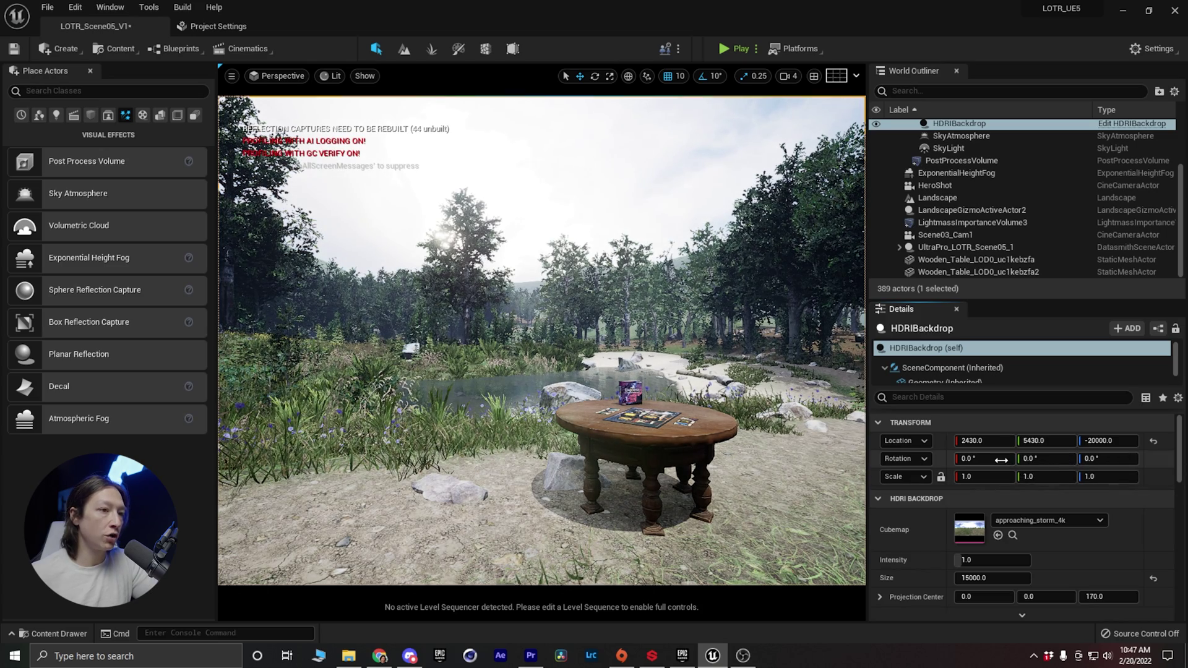
Set the HDRI backdrop's Z (yaw) rotation to 50°
left_click(991, 458)
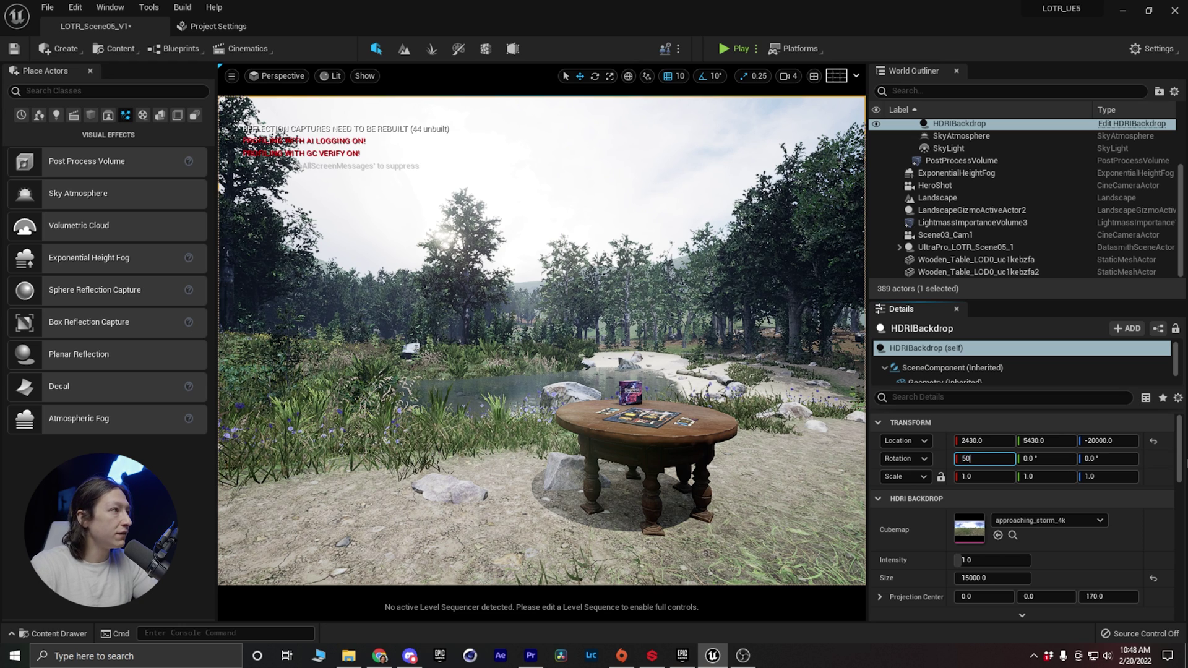
key("Tab")
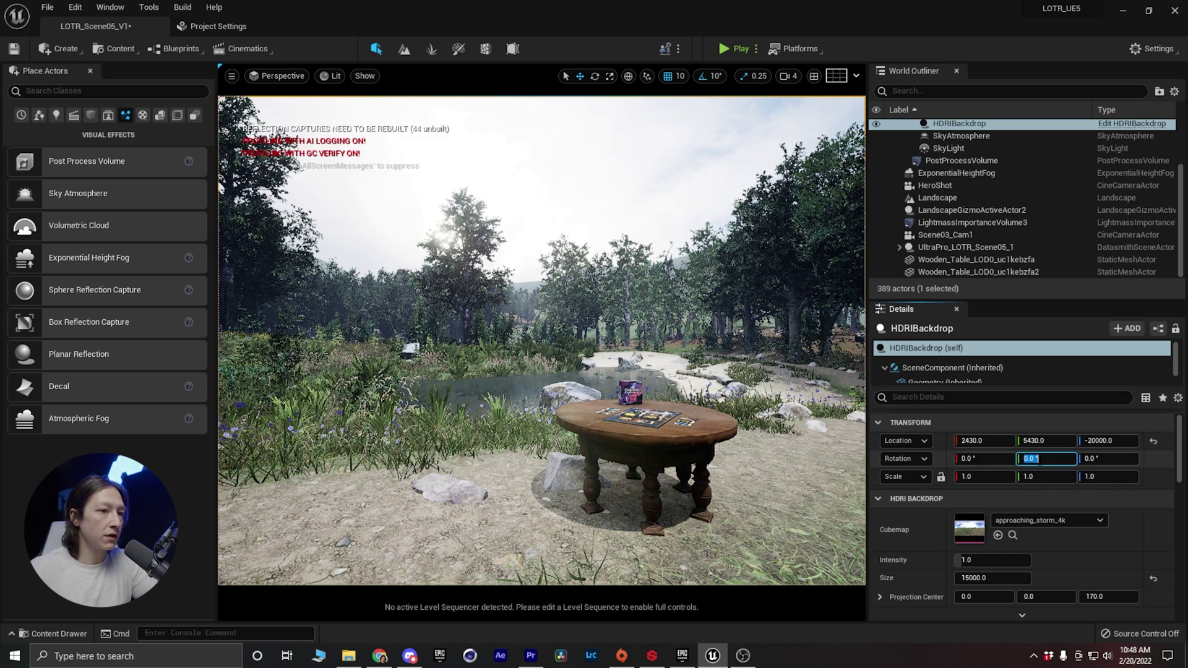
key("Tab")
type("50")
key("Return")
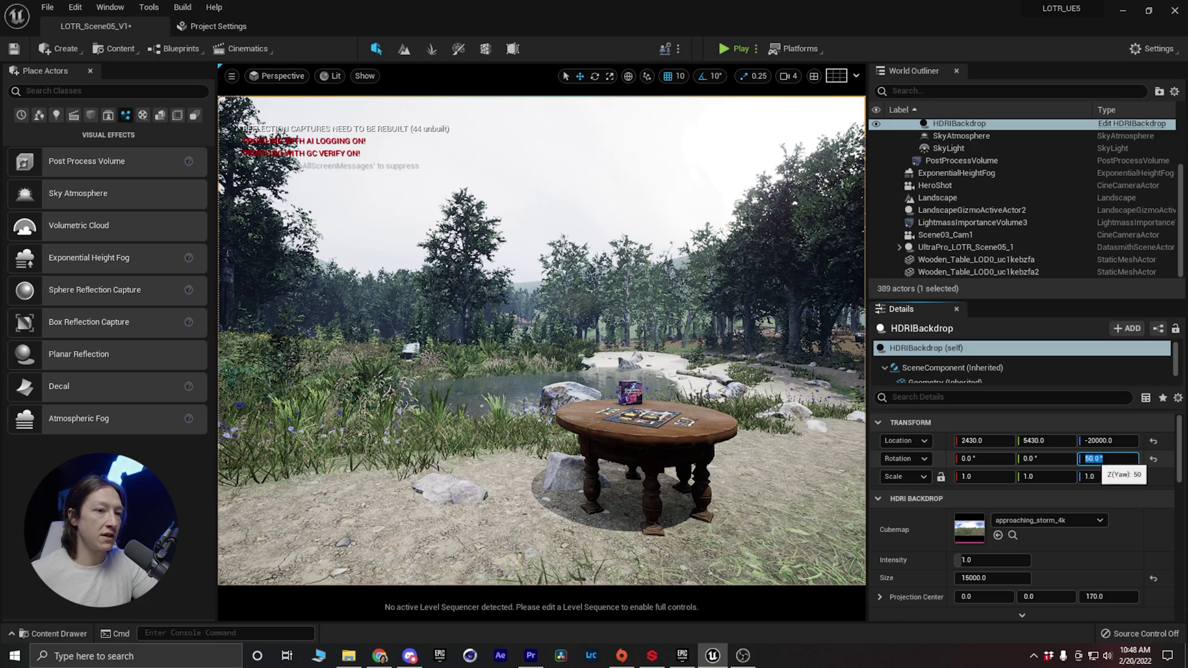
Set the HDRI backdrop's Z (yaw) rotation to 180° and check the sky from the board-game table
right_click_drag(790, 476, 913, 475)
left_click(1087, 458)
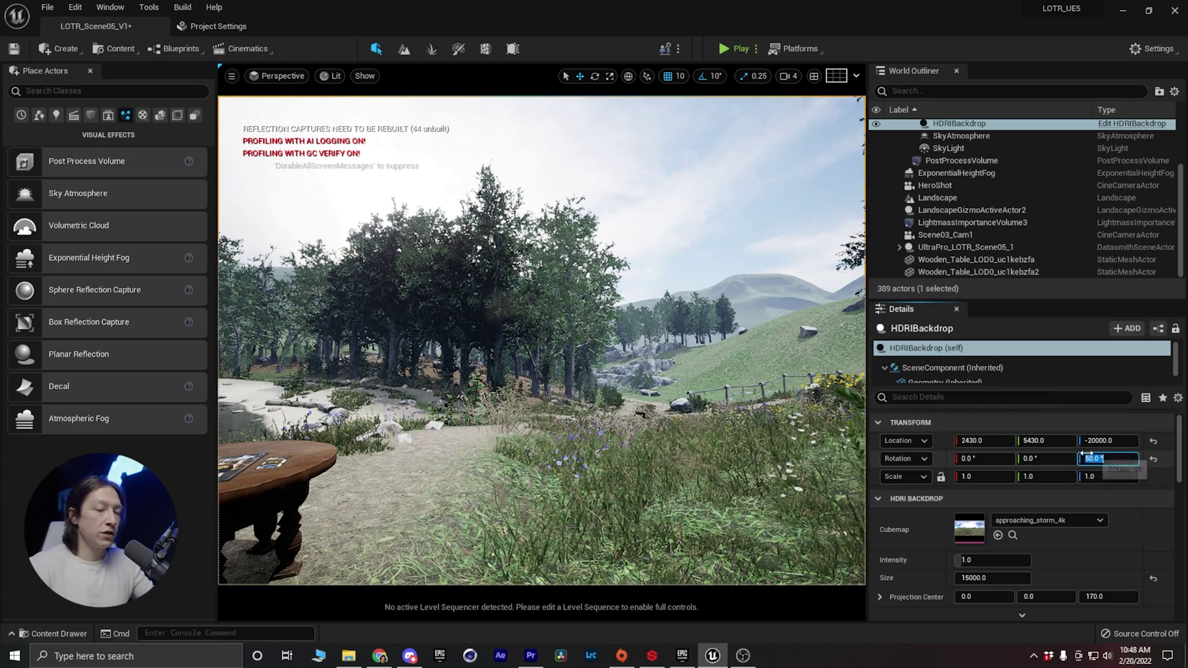
key("Return")
right_click_drag(799, 461, 1012, 444)
key("w")
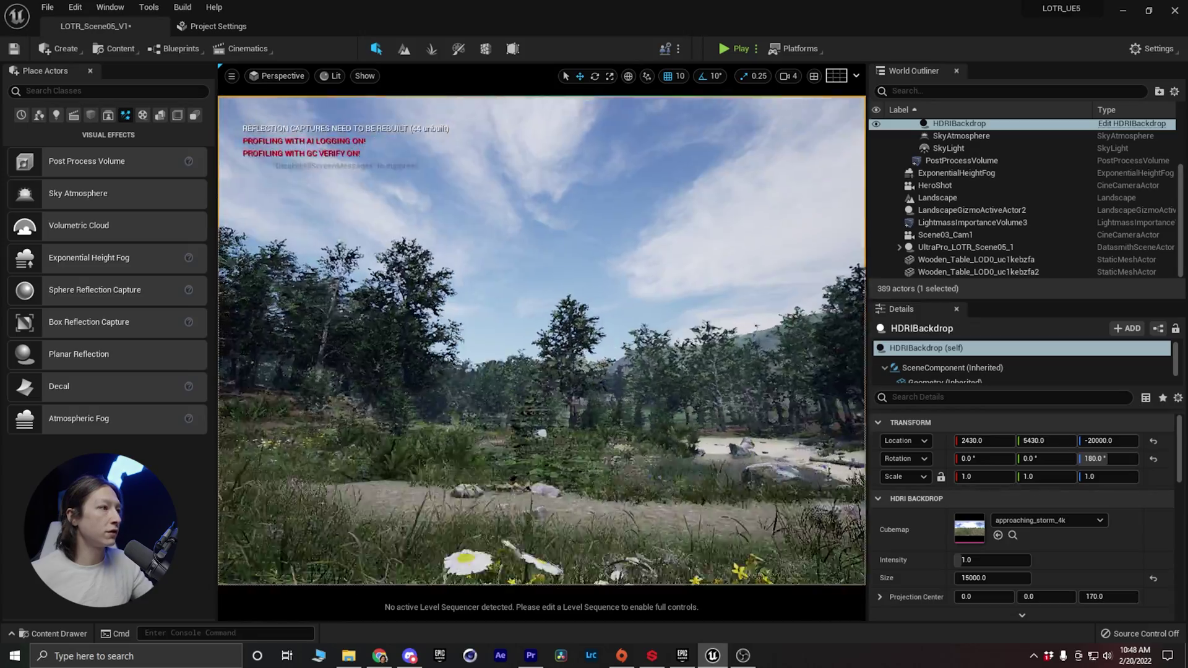
key("w")
mouse_move(504, 312)
right_mouse_down()
mouse_move(489, 313)
mouse_move(509, 323)
right_mouse_up()
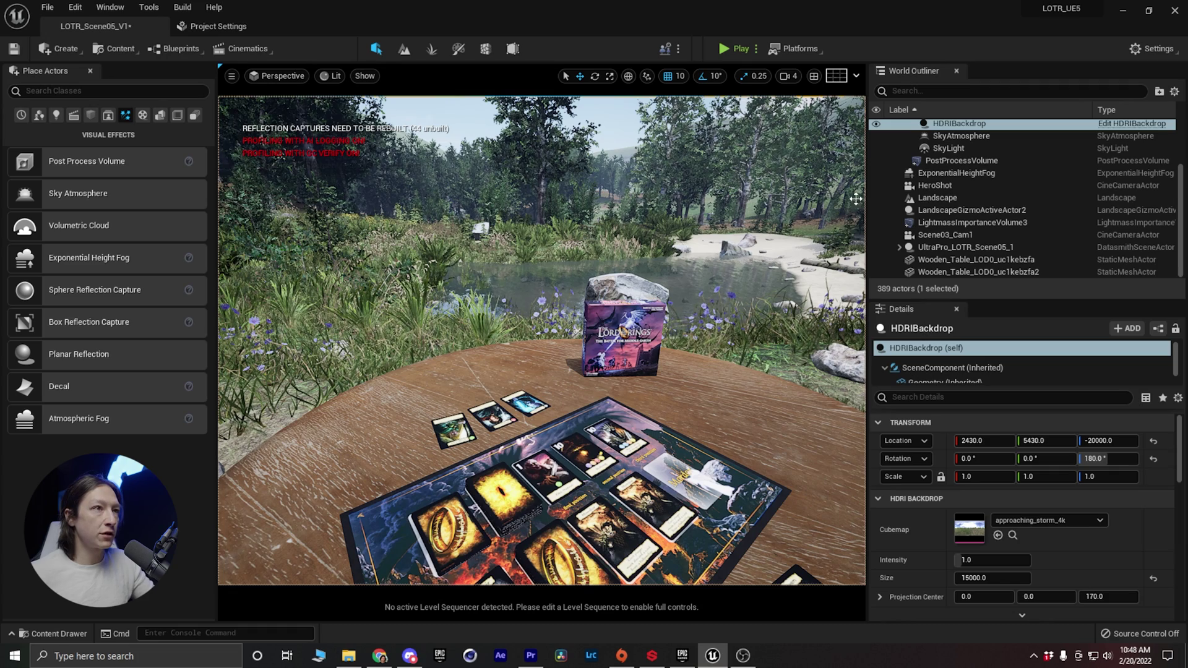
Enable the global illumination method override on the post process volume with Lumen as the method
left_click(950, 160)
scroll(945, 544, "down", 3)
scroll(941, 538, "down", 10)
scroll(929, 521, "down", 5)
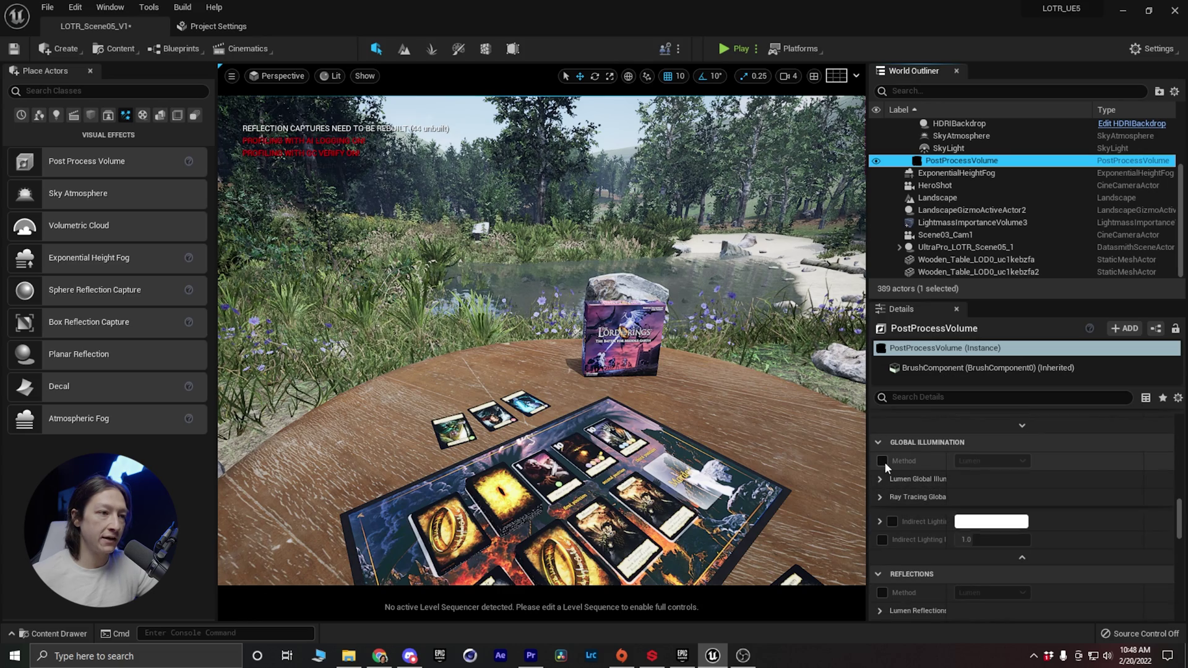
left_click(884, 461)
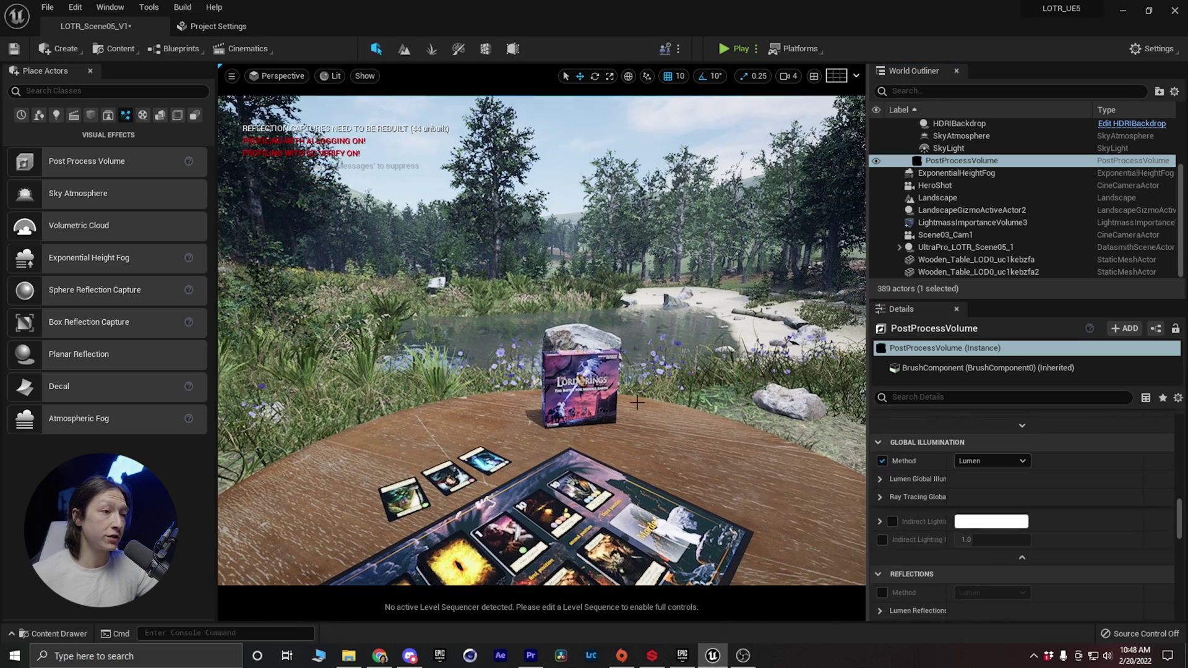
Expand the Lumen and ray tracing global illumination settings of the post process volume
left_click(879, 478)
right_click_drag(683, 414, 650, 410)
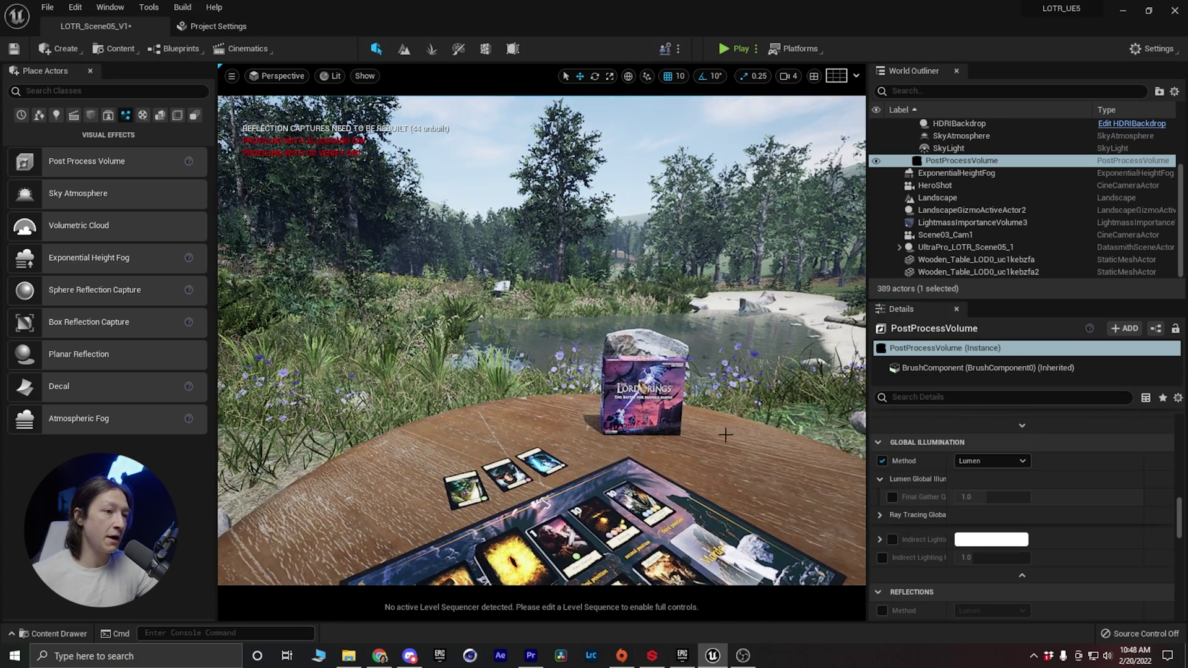
left_click(880, 516)
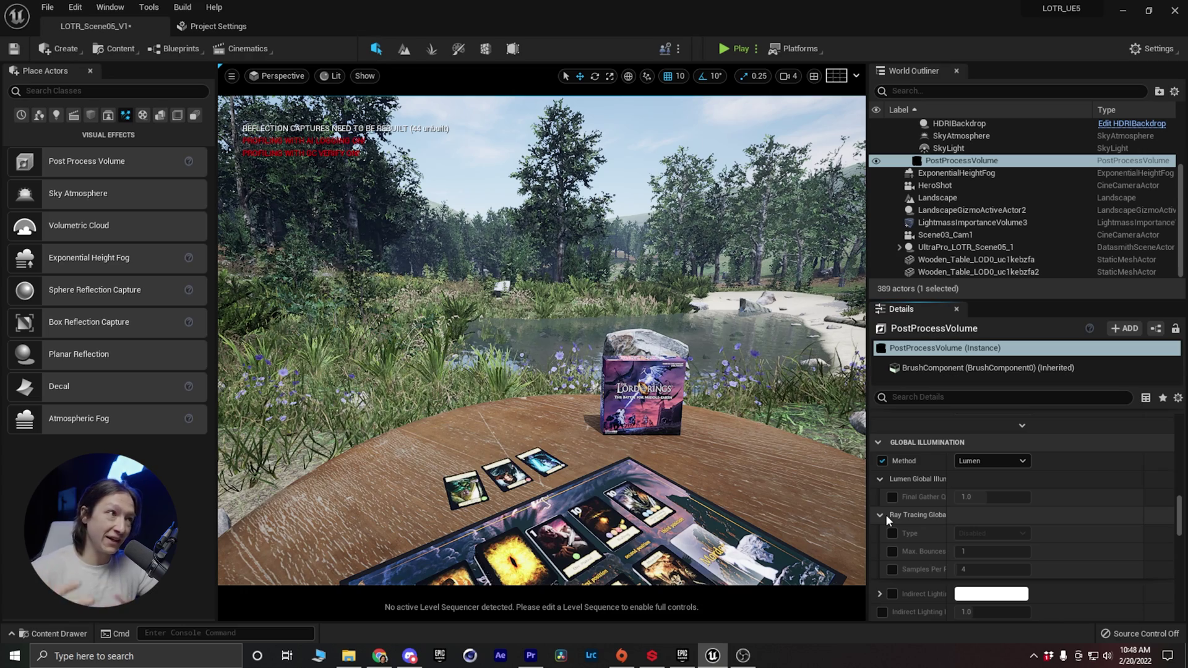
Switch the post process volume's global illumination method to None and back to Lumen to compare the lighting
left_click(971, 464)
left_click(968, 474)
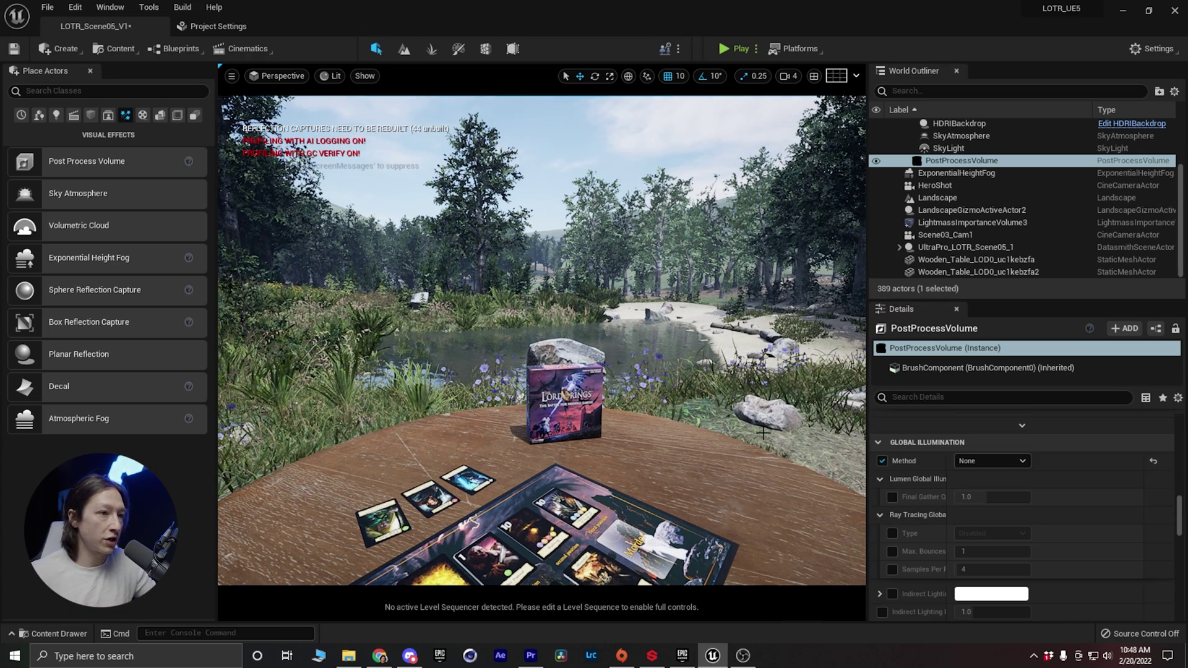
left_click(968, 463)
left_click(975, 487)
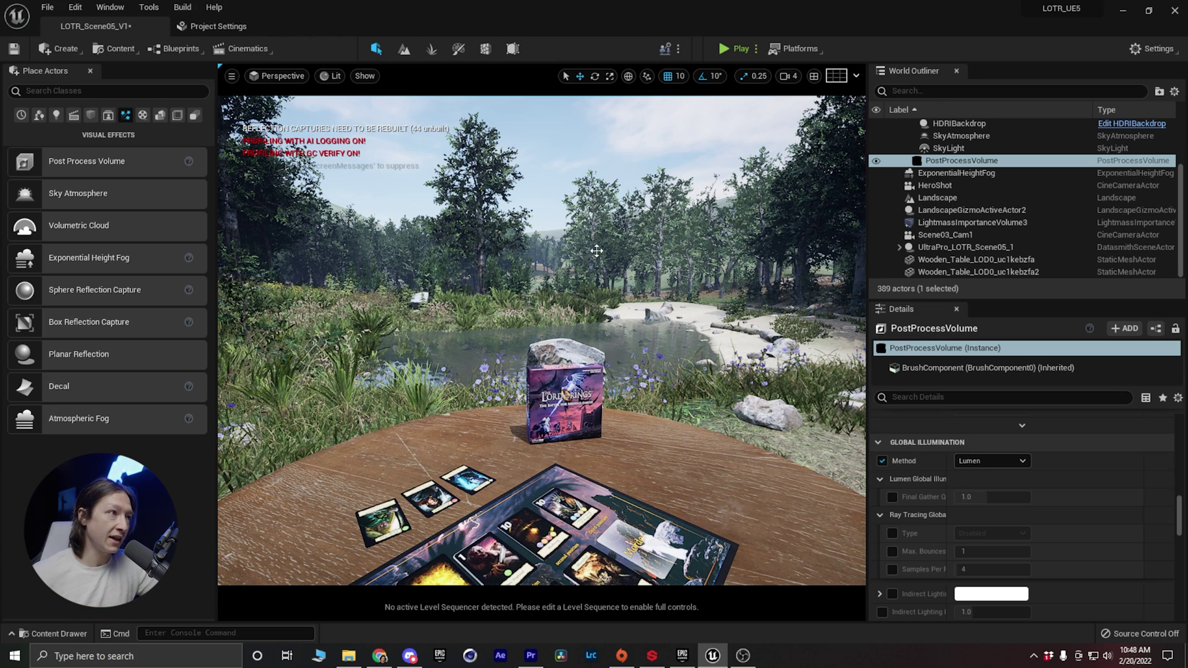
Set global illumination to Ray Traced (Deprecated), enabling the type, max bounces and samples per pixel overrides with Brute Force as the type
left_click(990, 461)
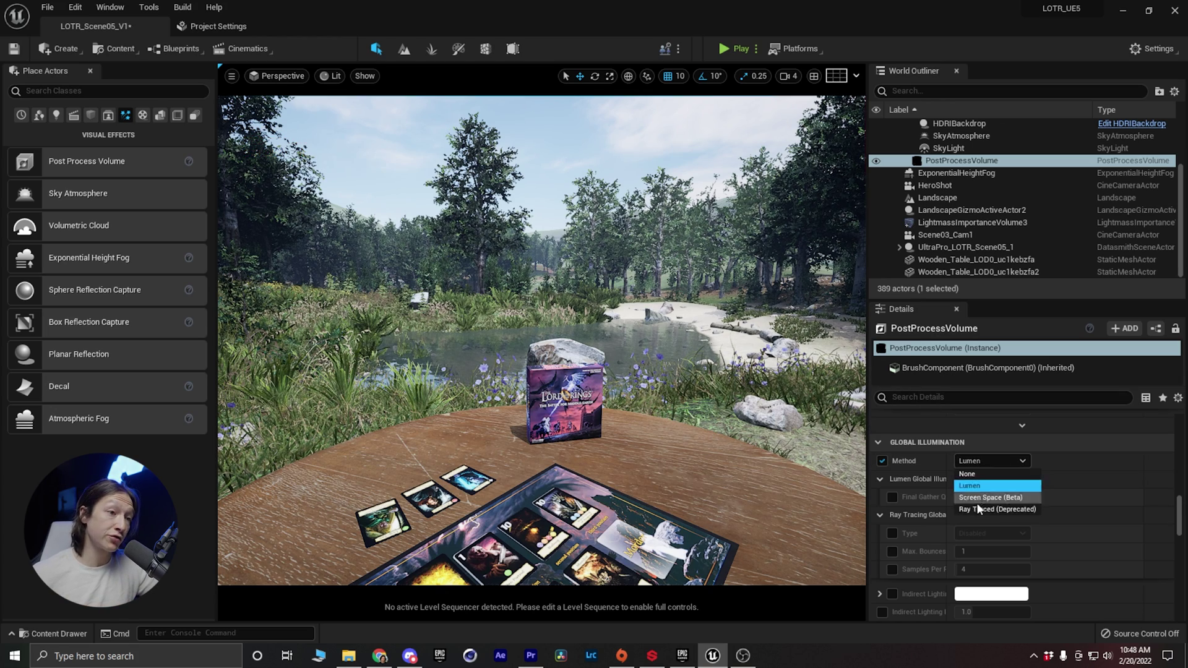
left_click(994, 509)
left_click(892, 533)
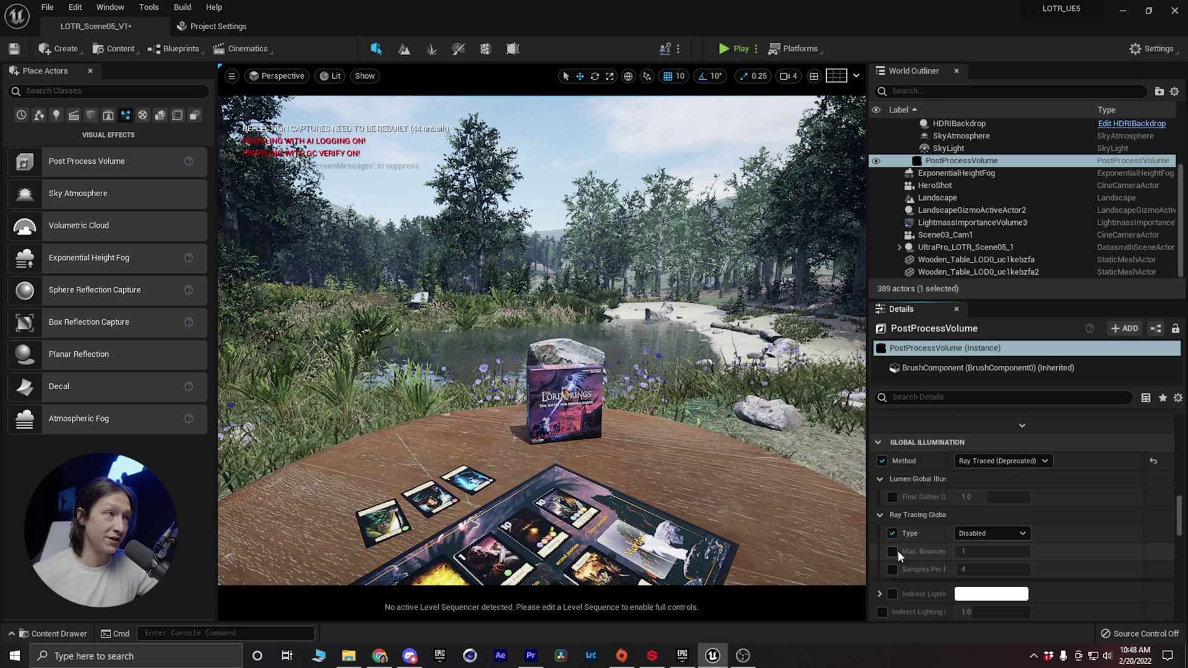
left_click(893, 551)
left_click(978, 533)
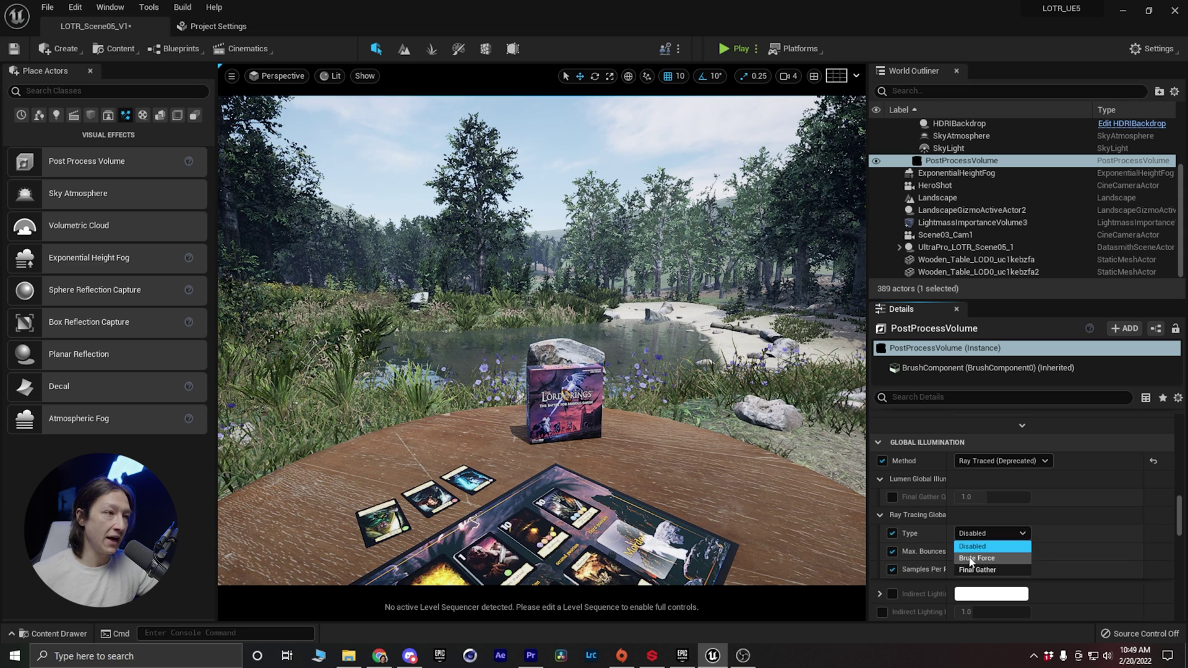
left_click(970, 557)
Switch global illumination to Lumen and back to Ray Traced (Deprecated) to compare the two at the table
left_click(971, 461)
left_click(974, 481)
left_click(986, 461)
left_click(976, 507)
mouse_move(672, 395)
right_mouse_down()
mouse_move(696, 393)
mouse_move(650, 397)
right_mouse_up()
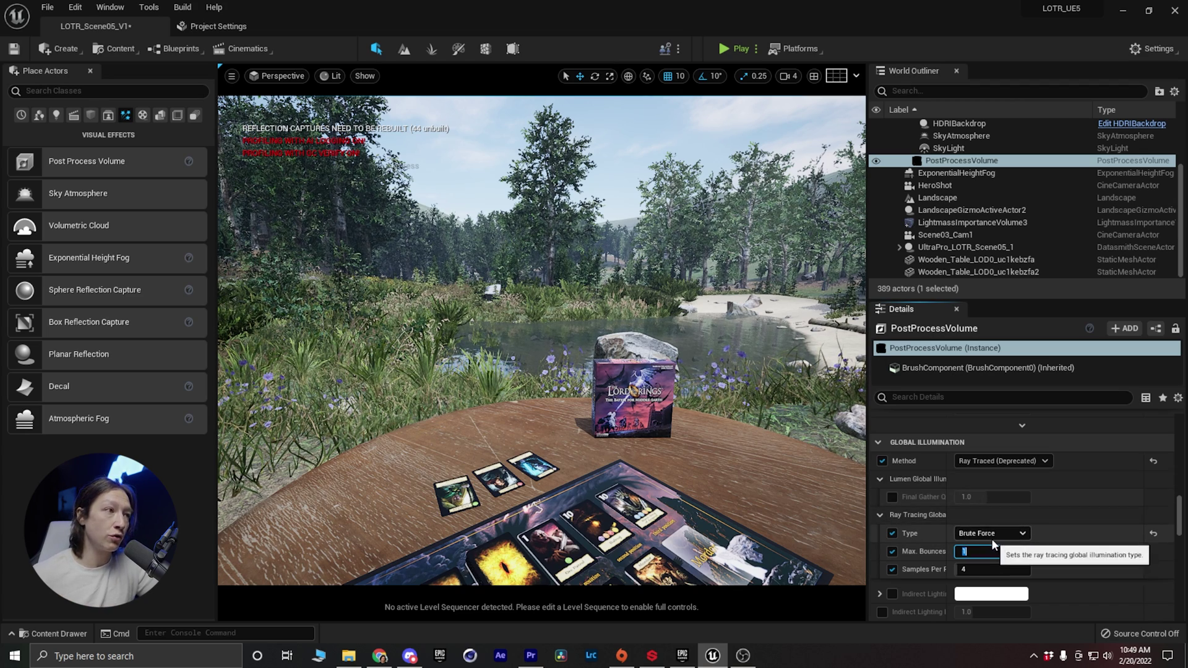
left_click(978, 552)
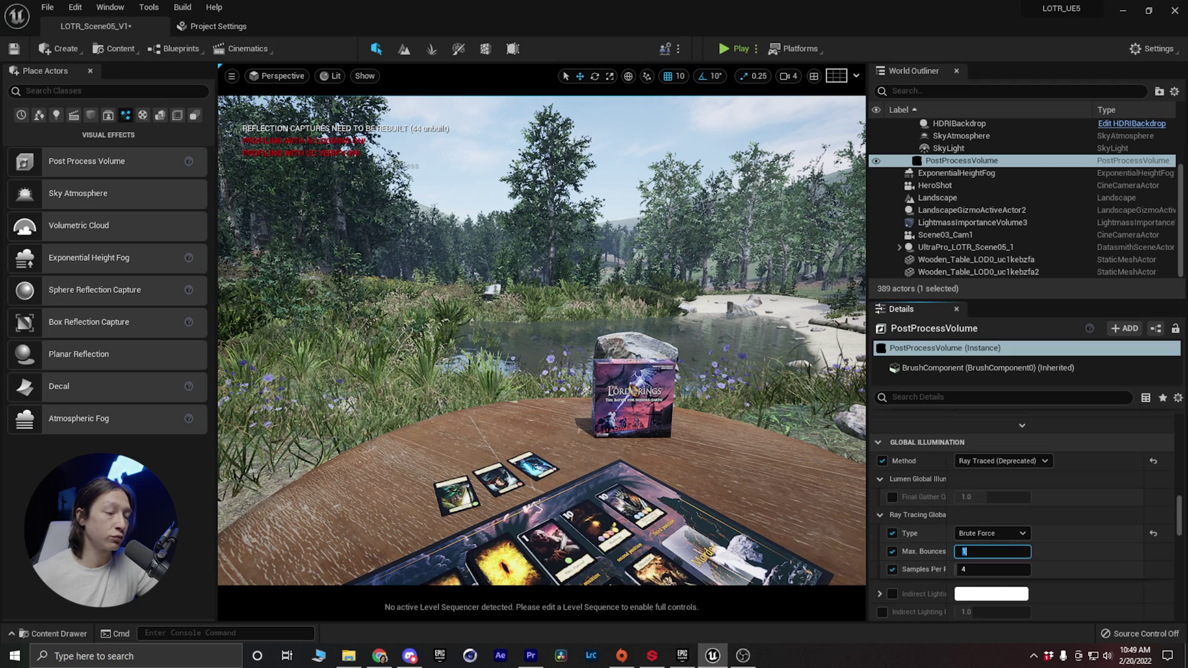
Return the global illumination method to Lumen and view the board game on the table
left_click(1003, 464)
left_click(988, 483)
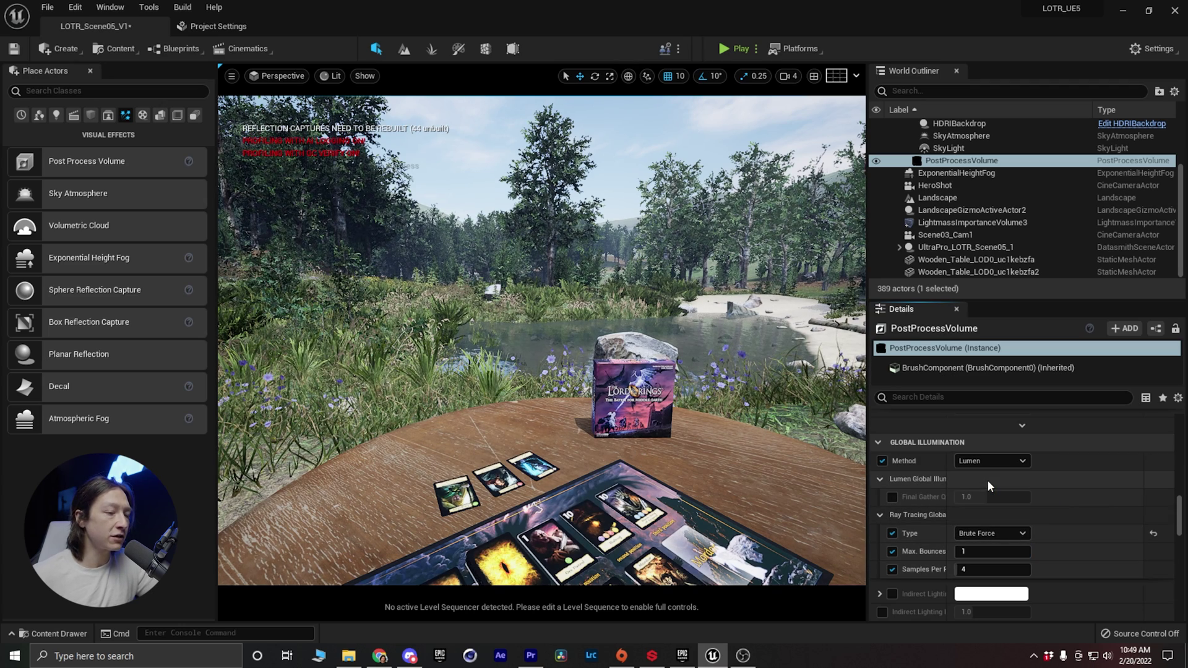
left_click(987, 481)
right_click_drag(637, 385, 560, 354)
right_click_drag(752, 402, 634, 359)
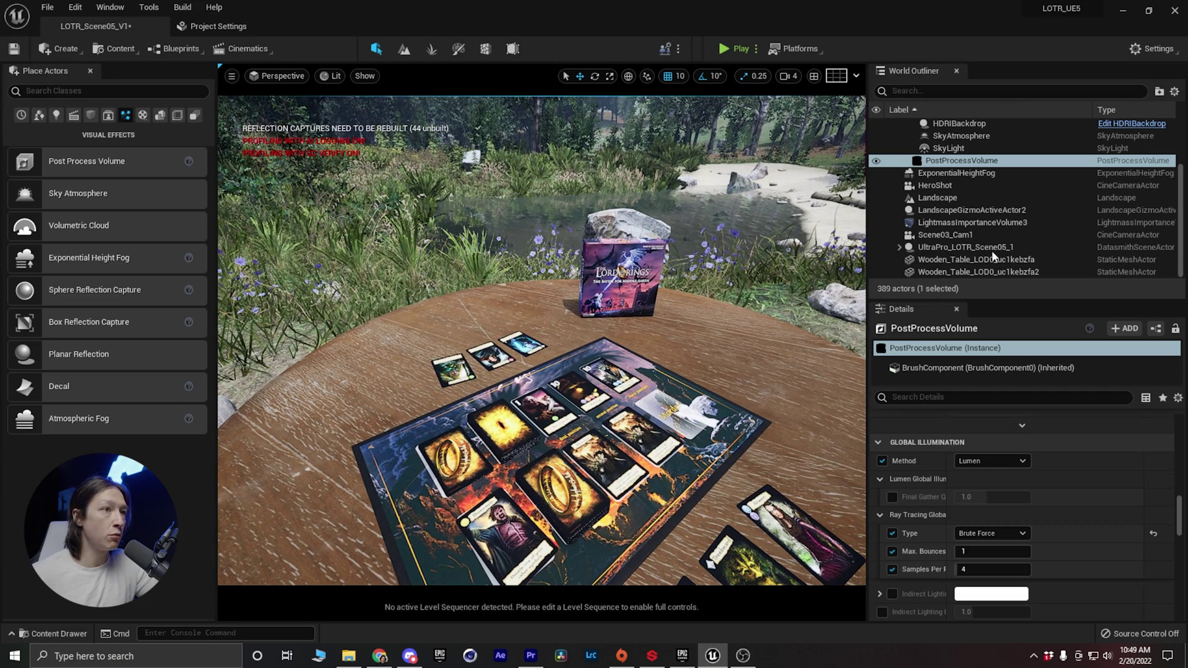
Enable the reflections method override with Ray Traced (Deprecated) as the method, viewing the pond's water surface
scroll(918, 517, "down", 5)
left_click(885, 507)
right_click_drag(768, 433, 794, 433)
key("w")
key("s")
key("w")
right_click_drag(619, 374, 619, 370)
left_click(969, 507)
left_click(984, 552)
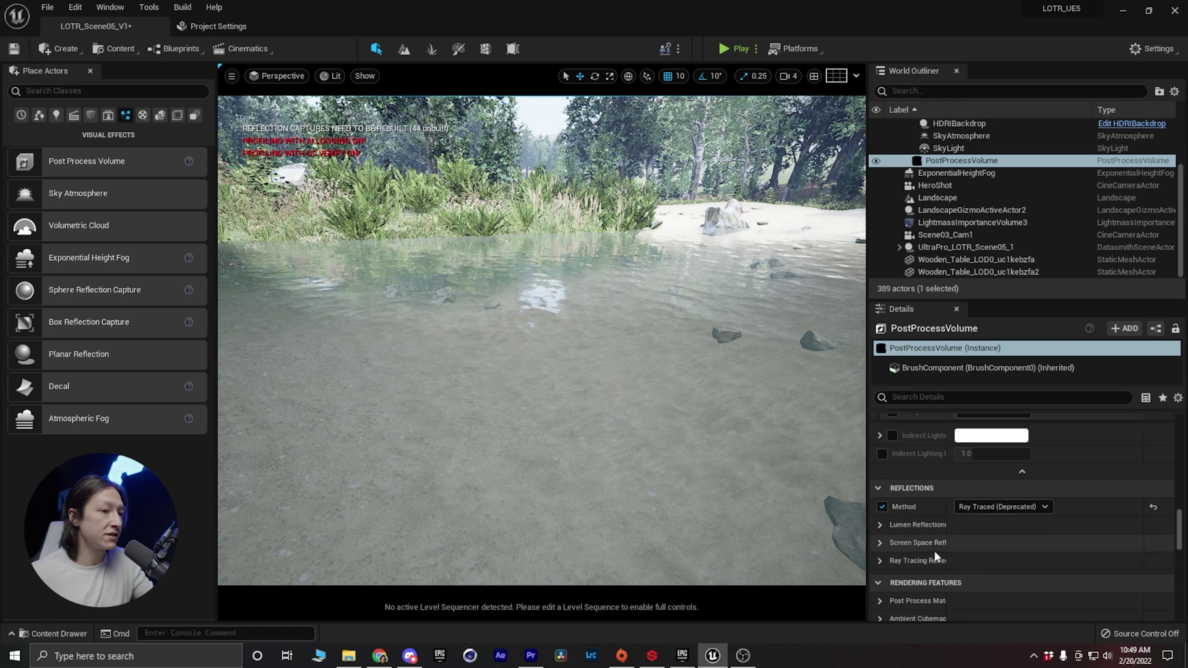
Enable the ray tracing reflections overrides from max roughness through include translucent objects, with Area Shadows as the shadow type
left_click(880, 561)
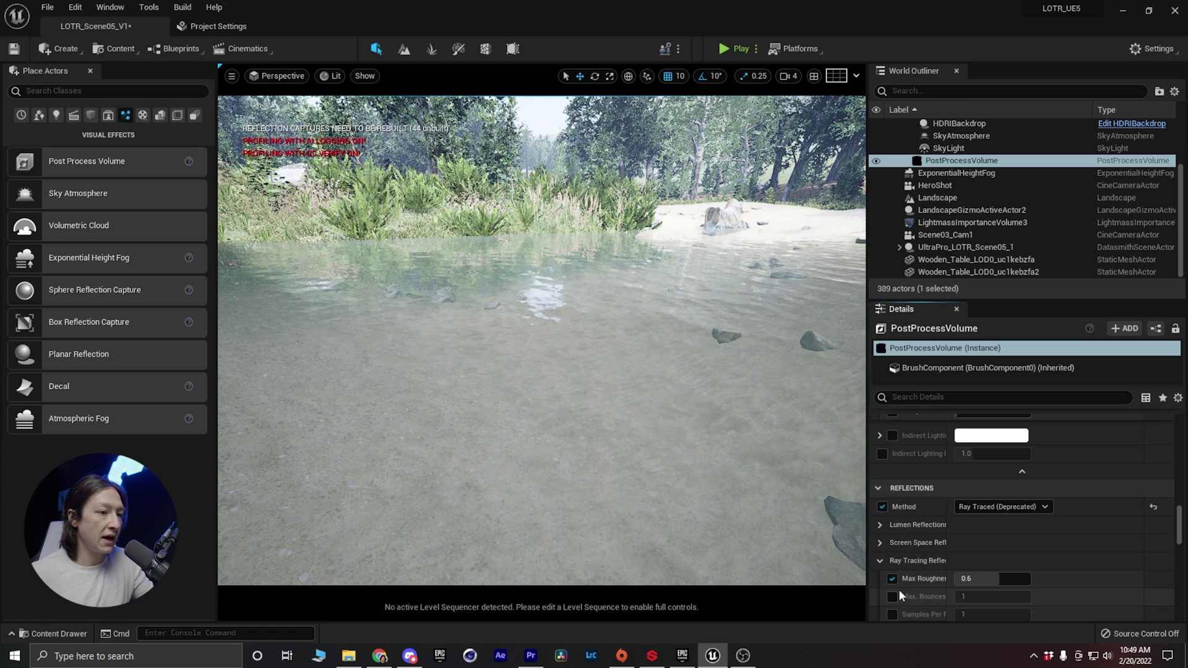
scroll(897, 585, "down", 2)
left_click(892, 558)
left_click(892, 575)
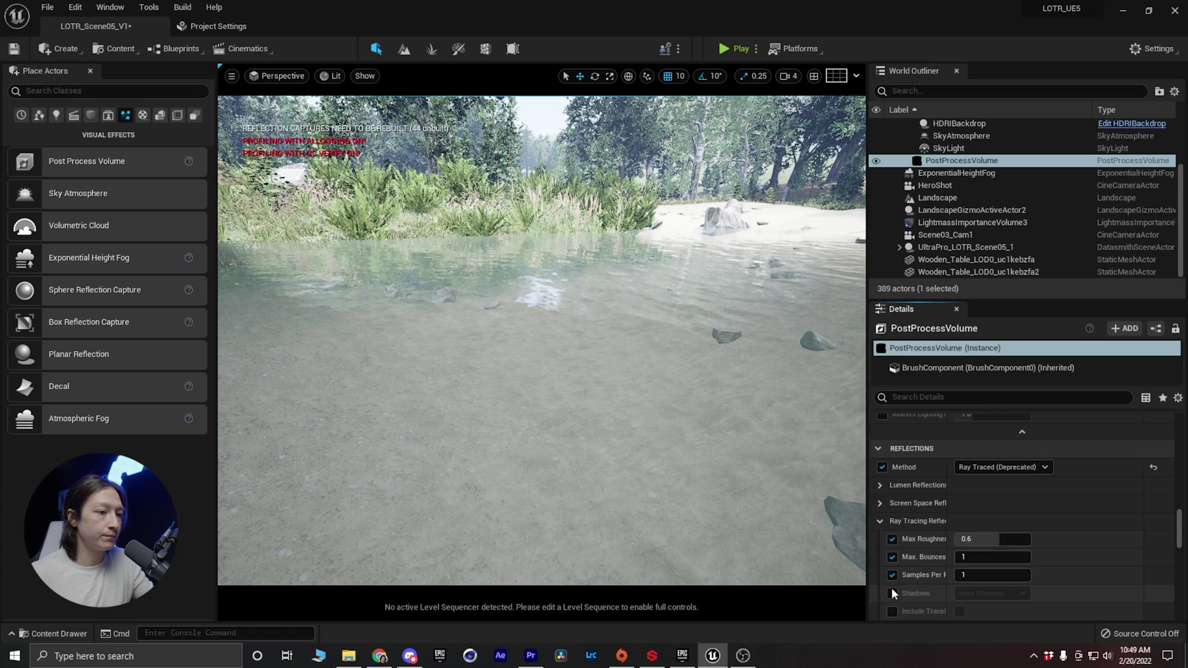
left_click(892, 593)
left_click(893, 612)
left_click(990, 594)
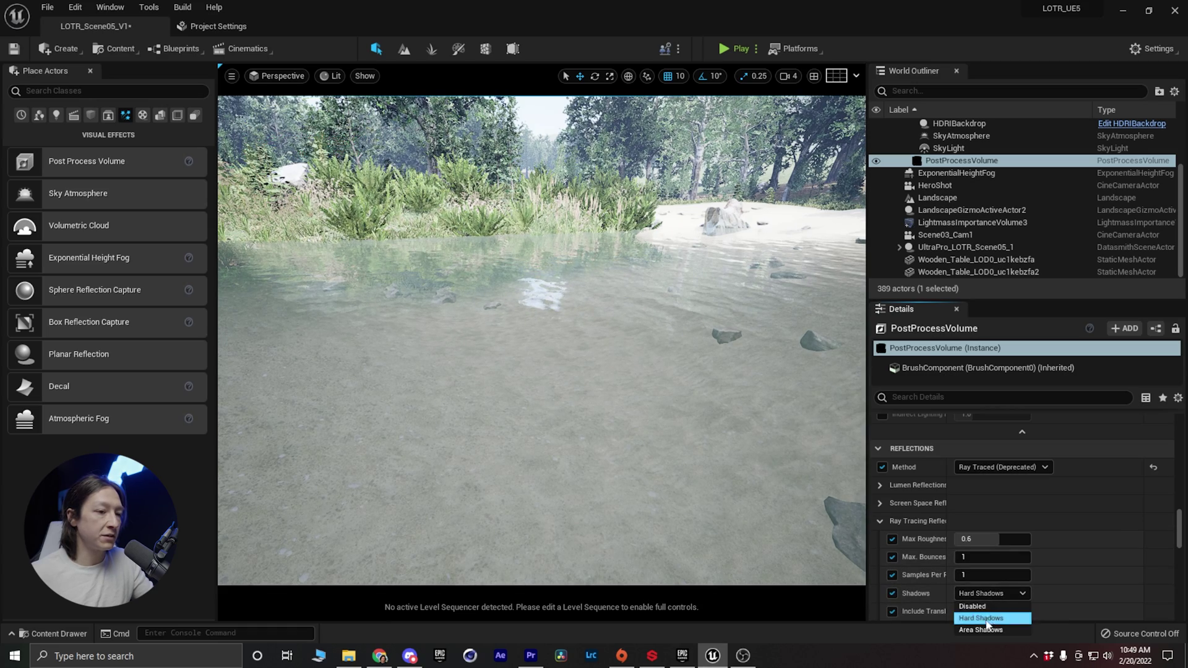
left_click(989, 630)
Examine the pond's reflections from the shore and review the screen space and ray tracing reflection settings
key("s")
right_click_drag(627, 396, 626, 396)
key("s")
right_click_drag(578, 336, 579, 336)
key("w")
key("a")
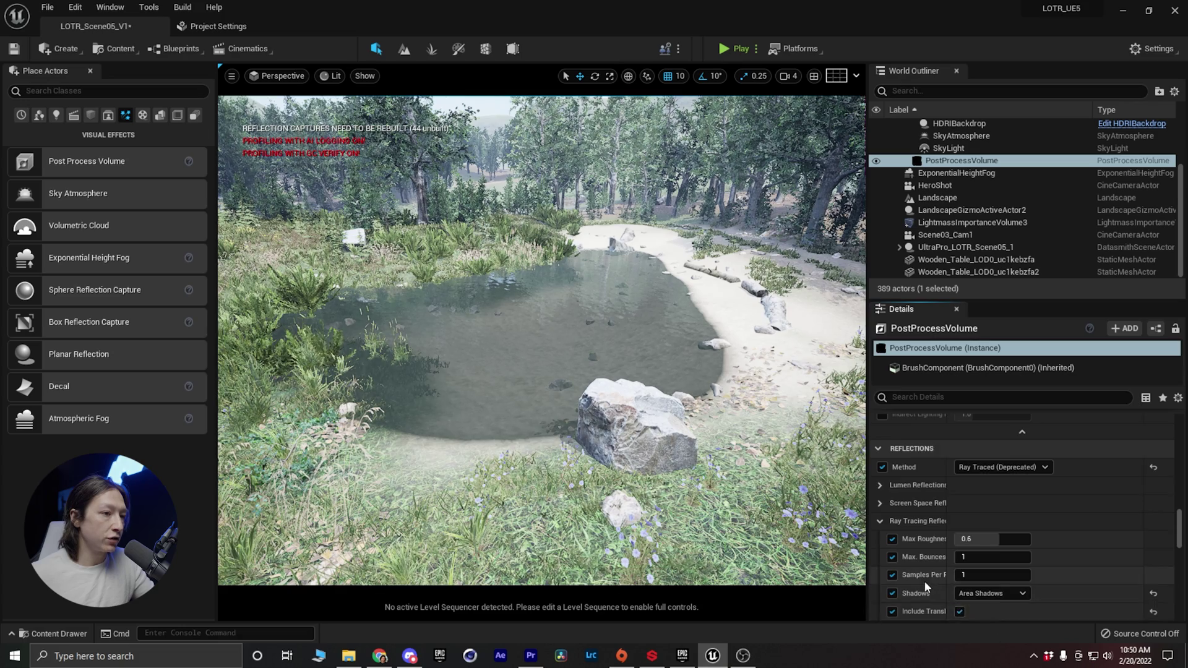
scroll(916, 532, "down", 3)
left_click(880, 424)
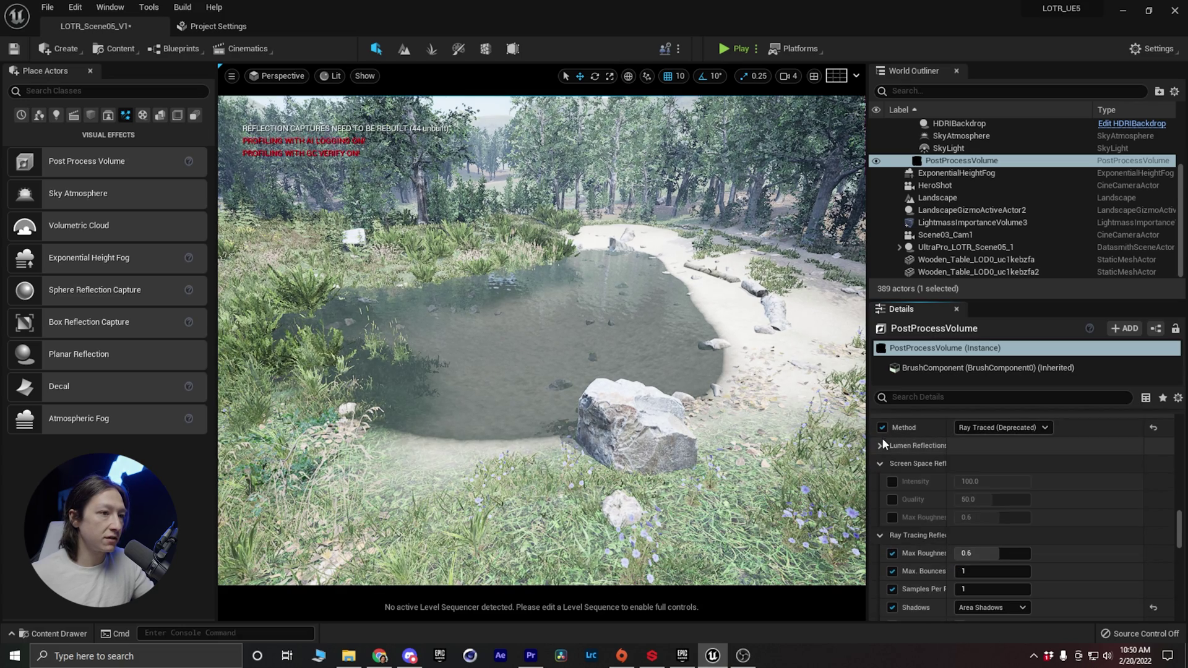
scroll(913, 474, "down", 2)
scroll(914, 475, "down", 1)
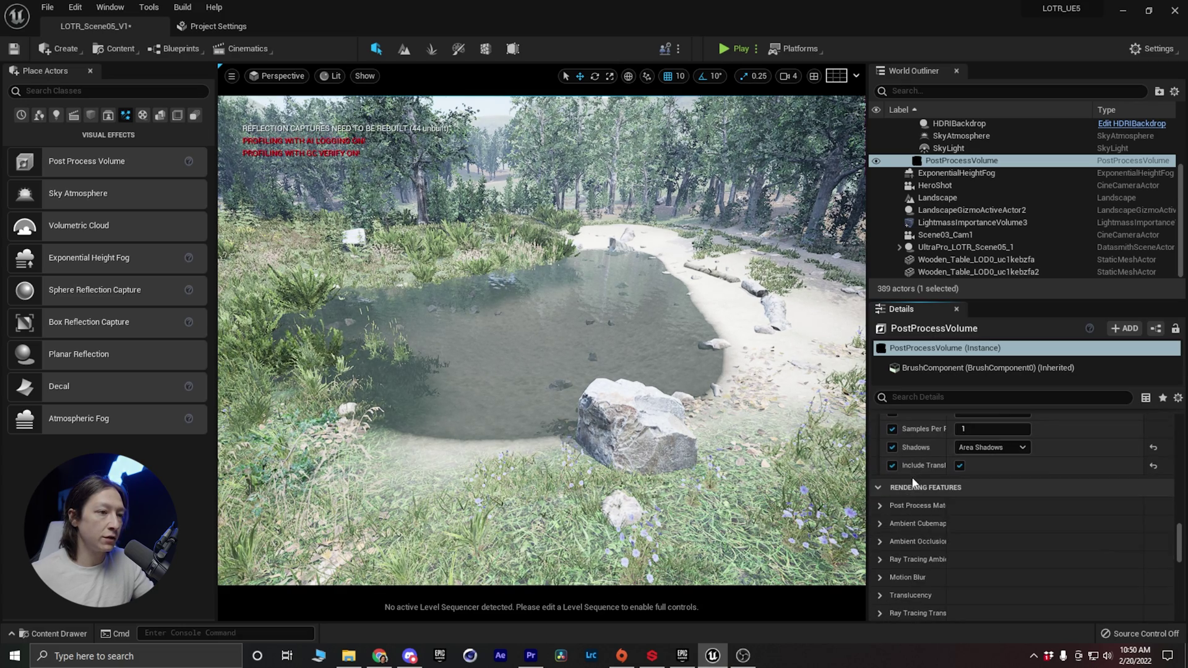
Enable the translucency type override with Ray Tracing as the type, and check the pond and table
scroll(896, 489, "down", 2)
left_click(881, 518)
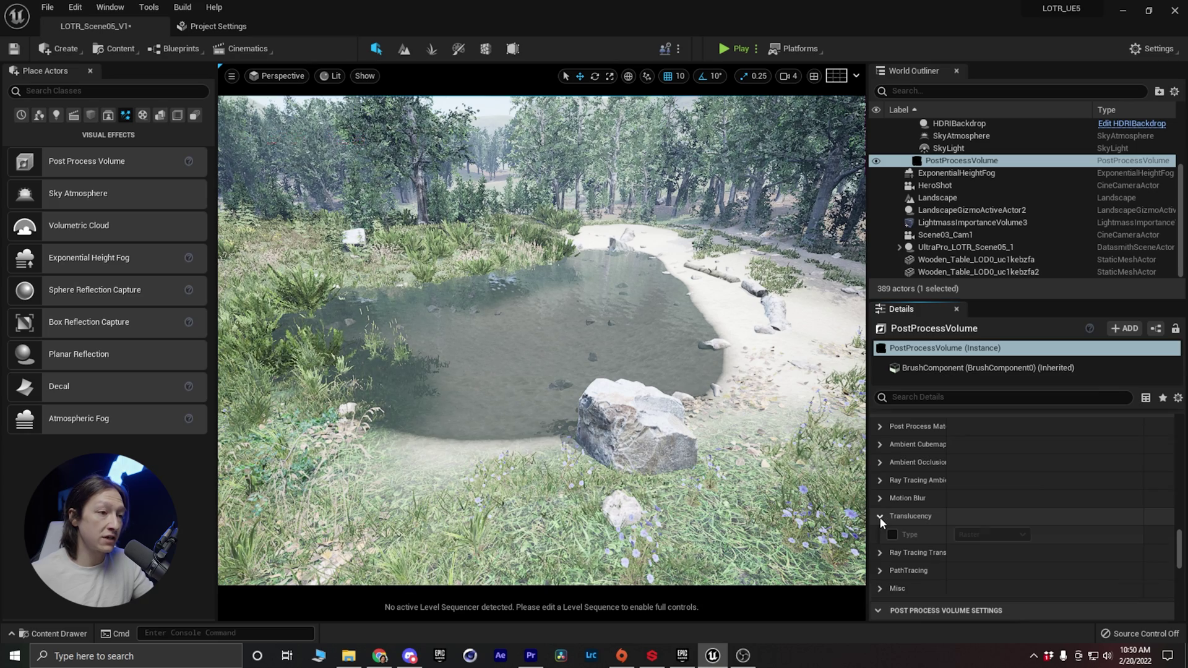
left_click(893, 533)
left_click(991, 535)
left_click(973, 555)
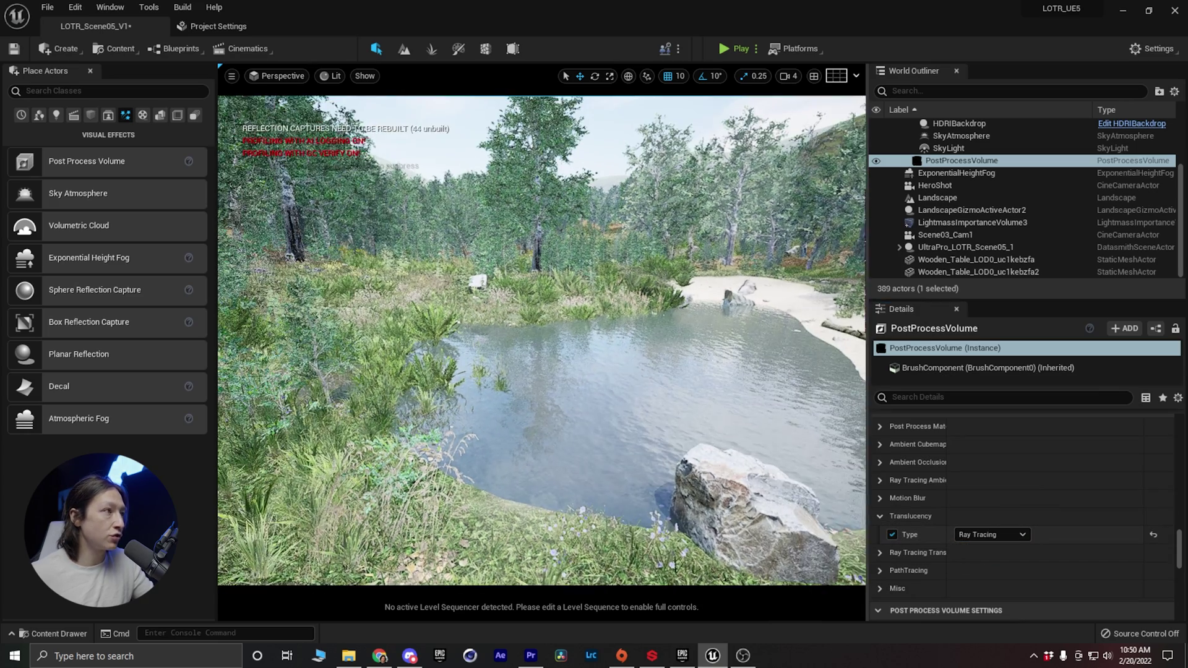
right_click_drag(542, 340, 585, 384)
key("s")
key("w")
right_click_drag(860, 532, 867, 470)
key("w")
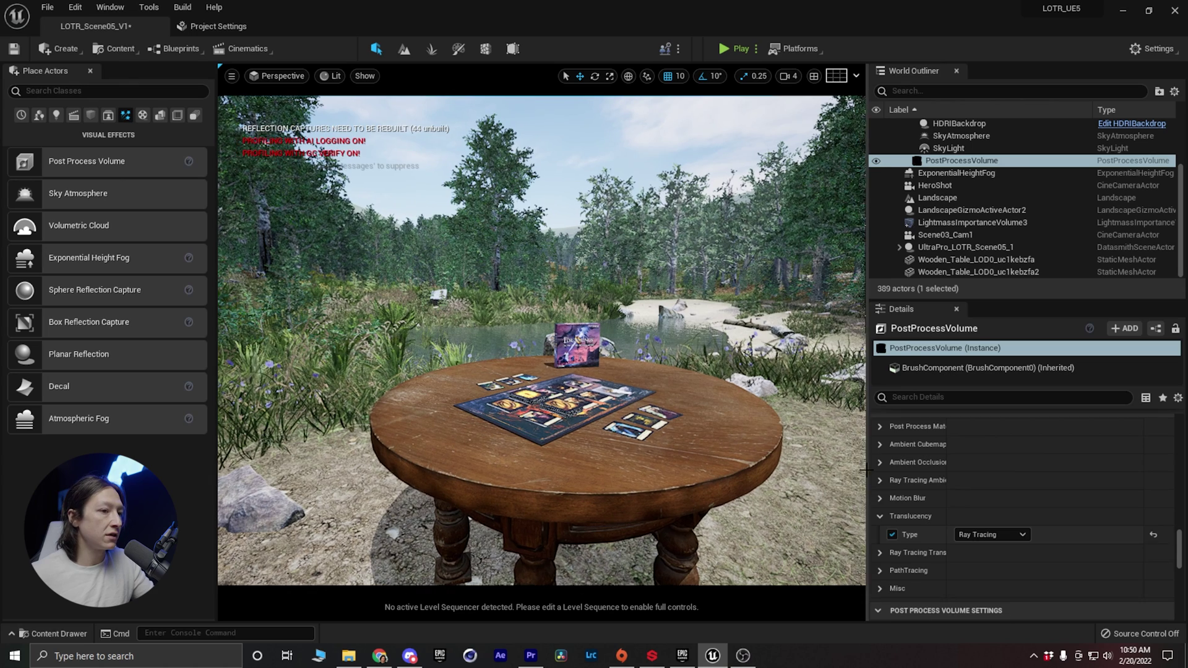
Enable the ray tracing translucency overrides for roughness, refraction rays, samples, shadows and refraction, with Area Shadows as the shadow type
left_click(881, 552)
left_click(893, 570)
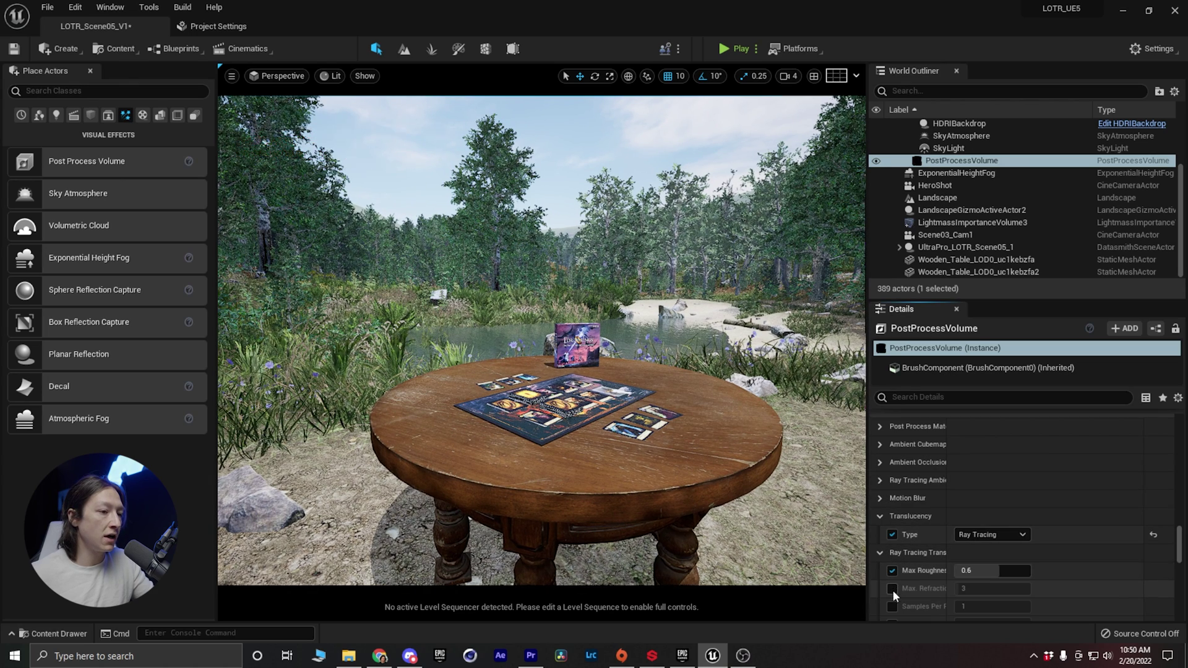
left_click(893, 588)
scroll(897, 587, "down", 2)
left_click(893, 586)
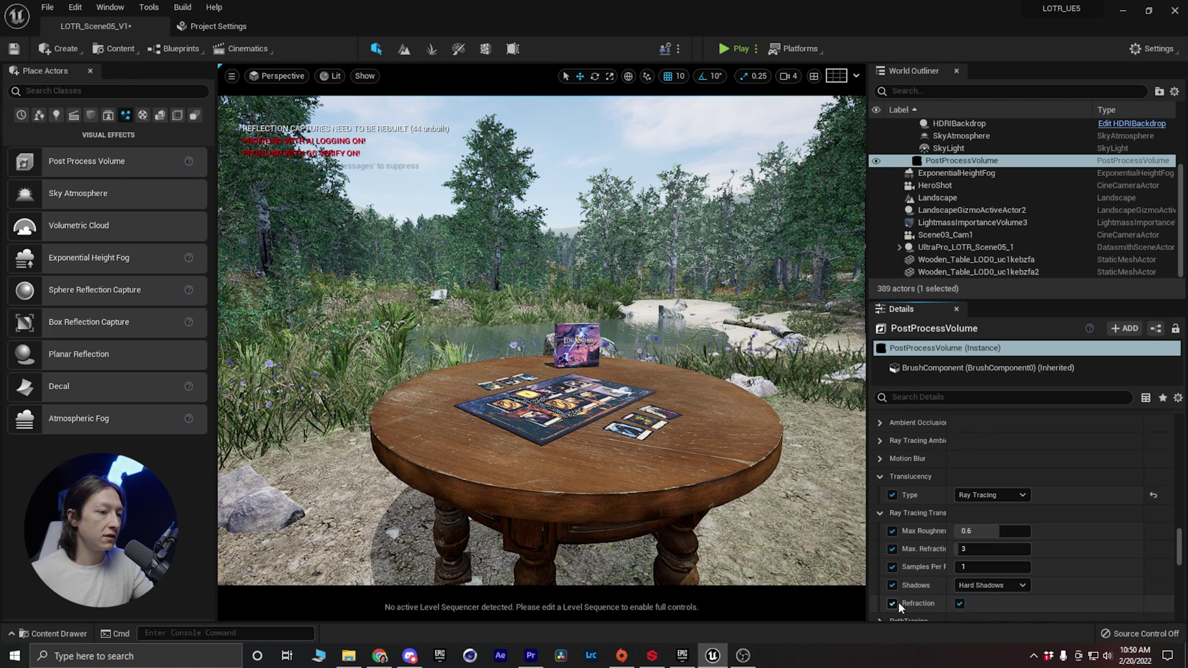
left_click(990, 586)
left_click(977, 619)
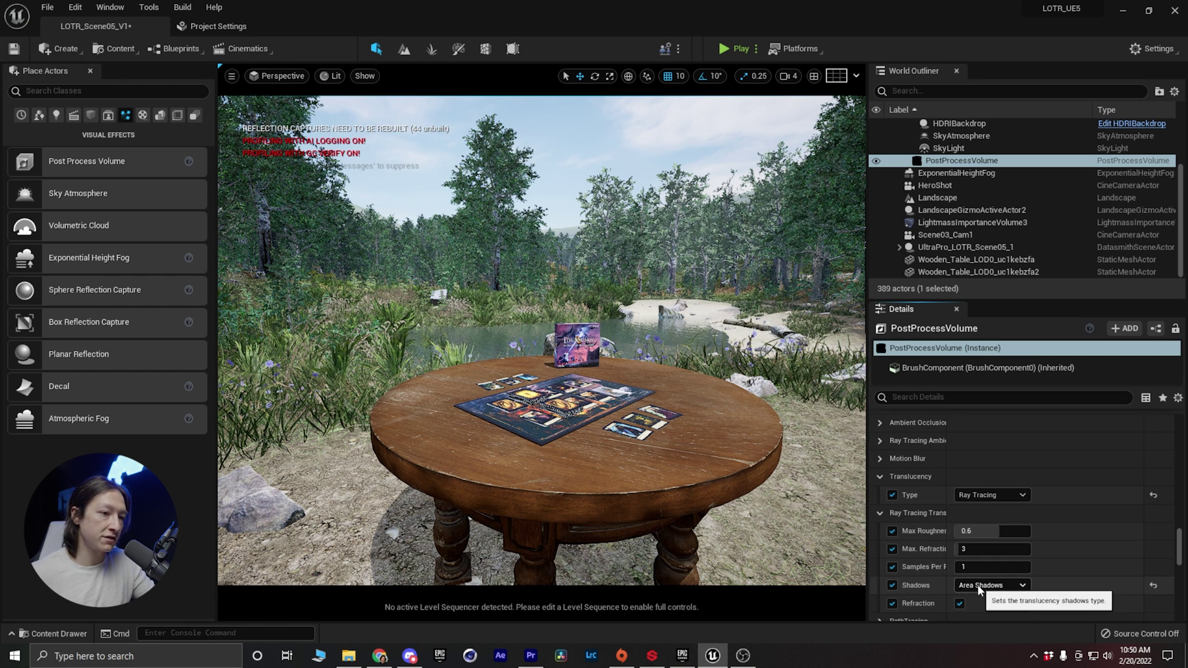
left_click(975, 586)
left_click(979, 622)
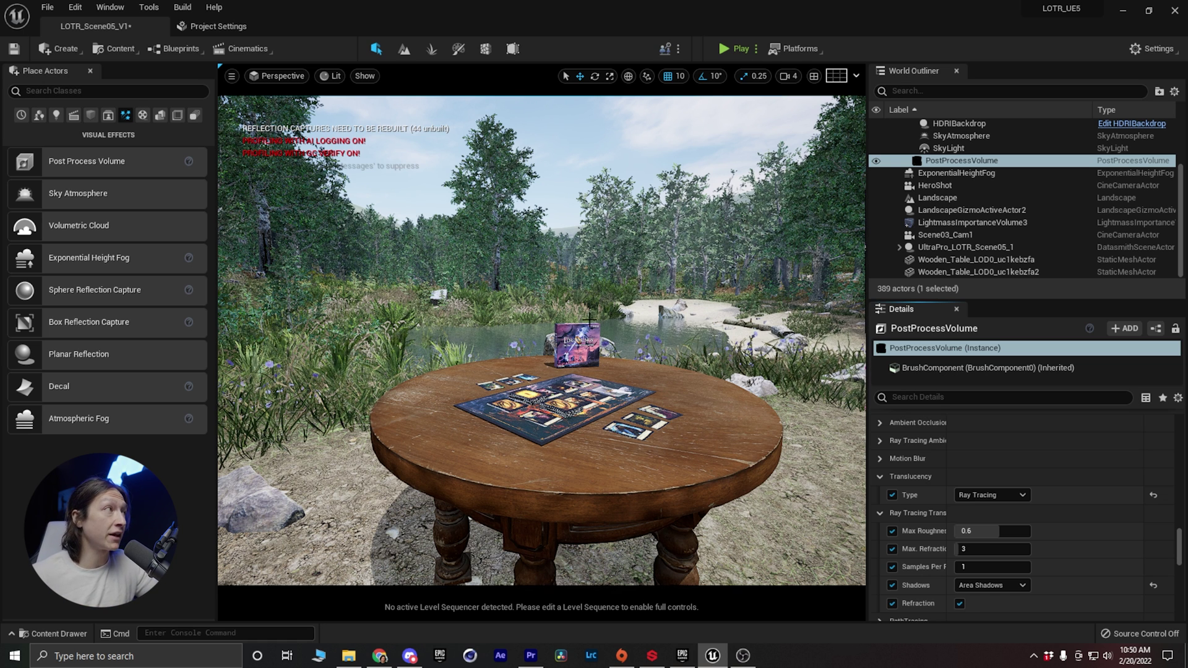
Check the lighting through the Scene03_Cam1 and HeroShot cameras, then stop piloting and view the table in perspective
left_click(273, 74)
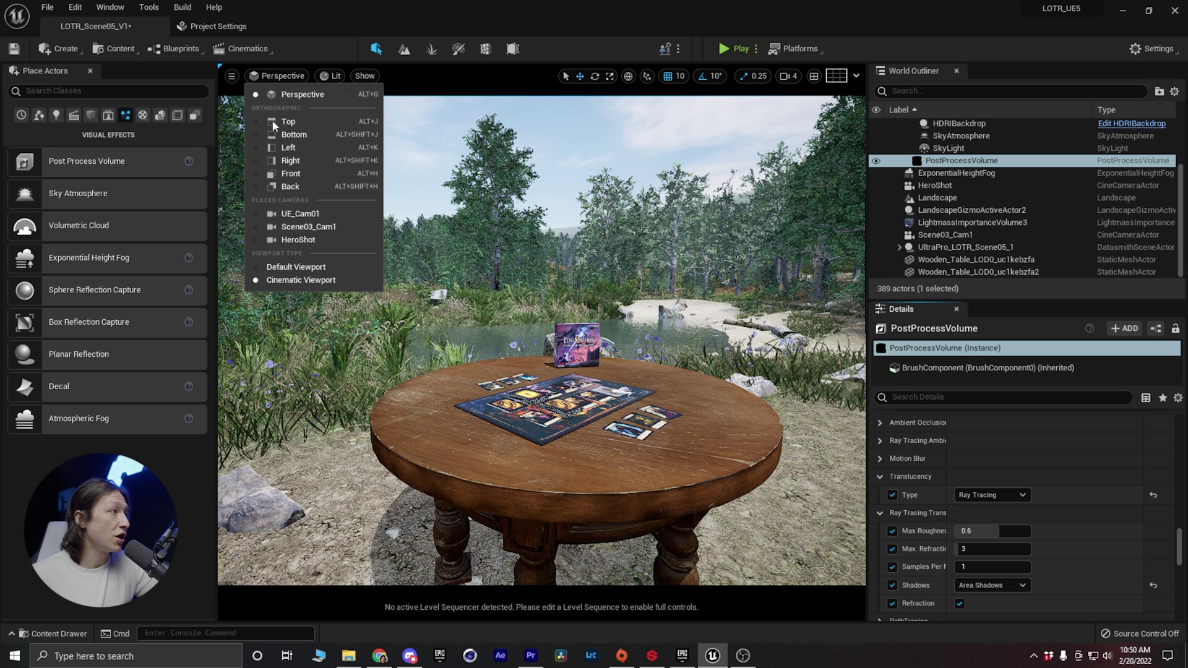
left_click(303, 228)
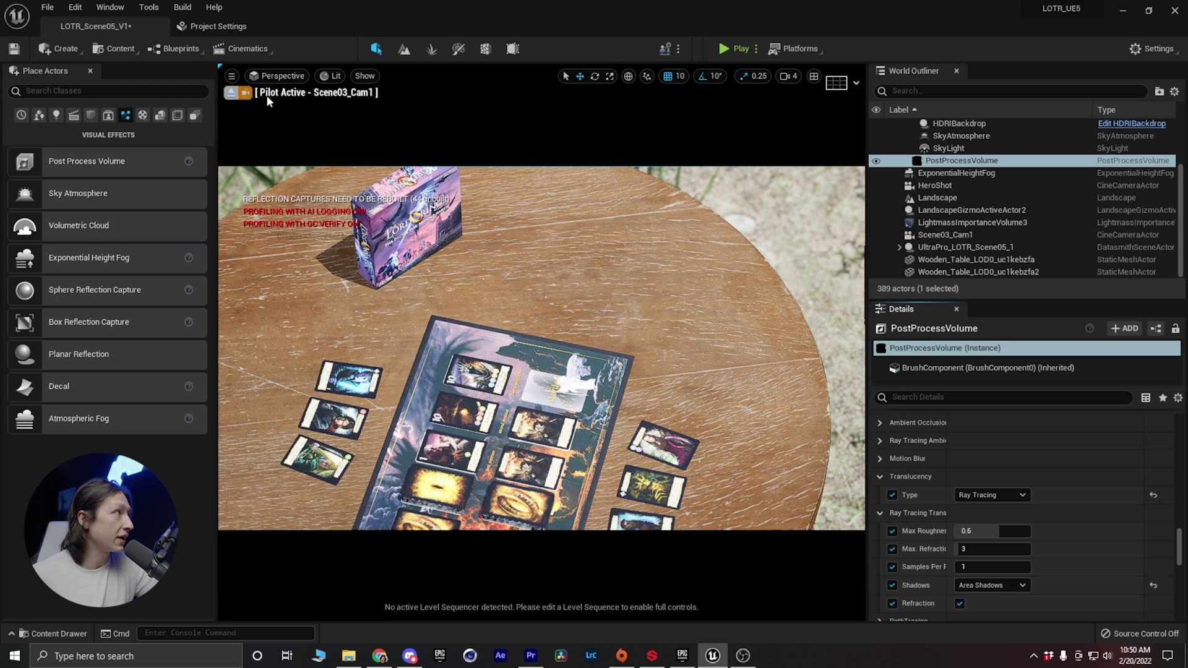
left_click(283, 76)
left_click(300, 212)
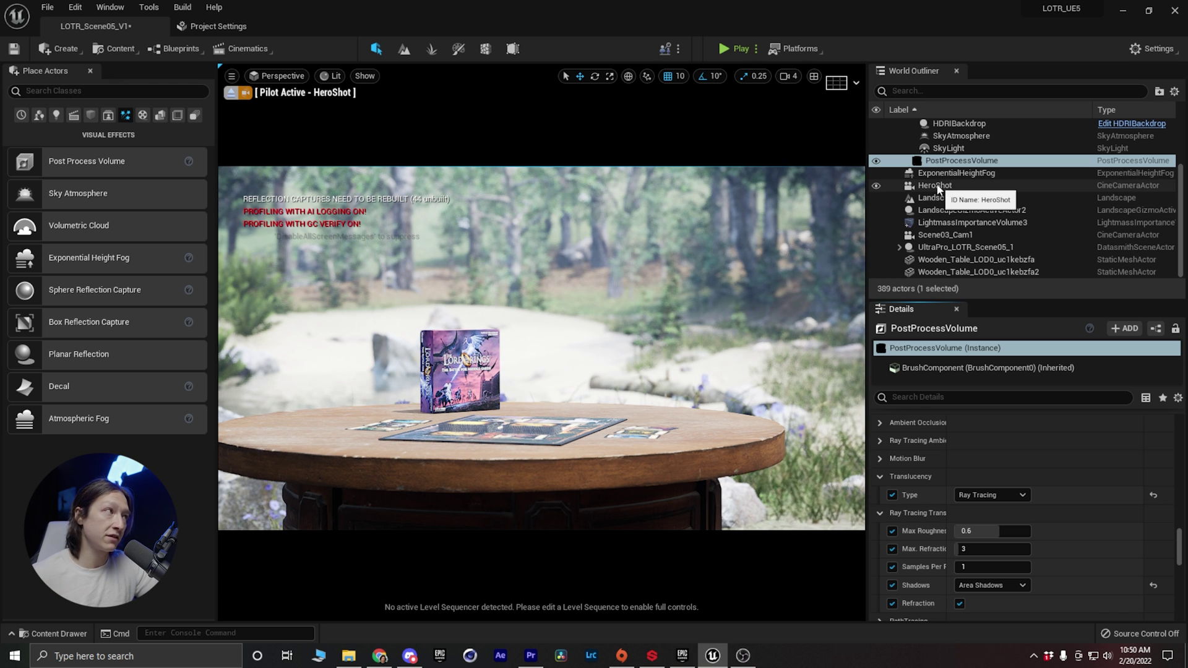
left_click(231, 92)
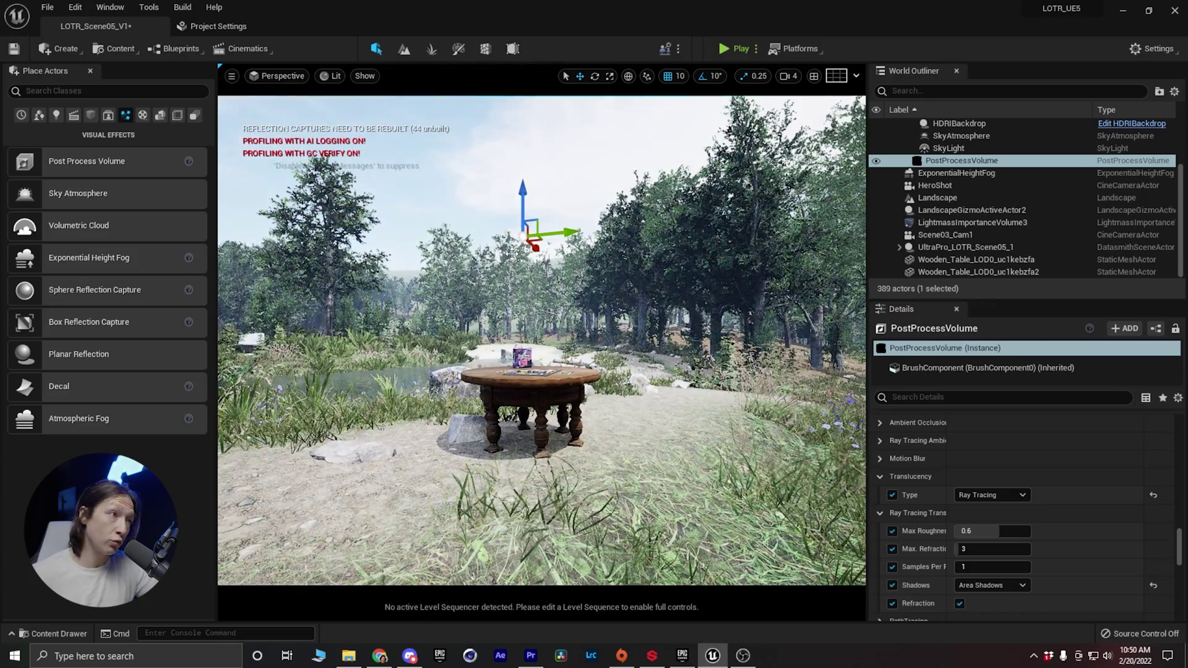
right_click_drag(512, 254, 421, 260)
key("w")
mouse_move(581, 278)
right_mouse_down()
mouse_move(653, 286)
mouse_move(575, 287)
right_mouse_up()
key("w")
key("s")
key("s")
key("w")
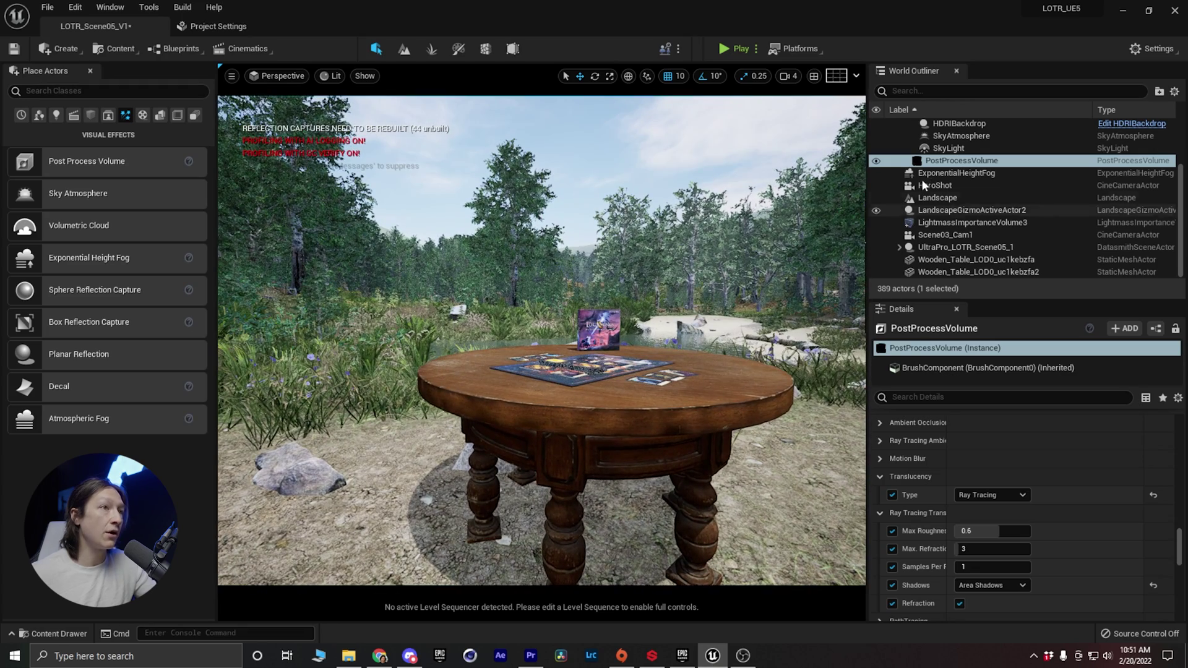
Select the post process volume and examine its bounds around the table and pond from several distances
left_click(947, 161)
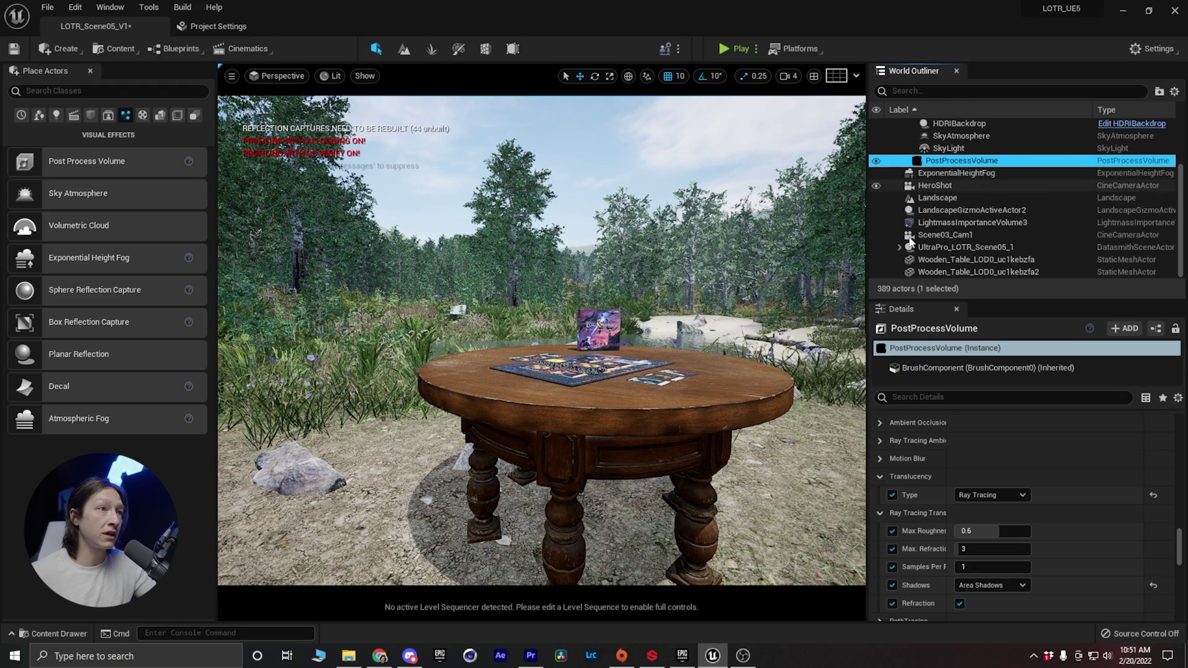
right_click_drag(594, 291, 622, 278)
key("s")
key("w")
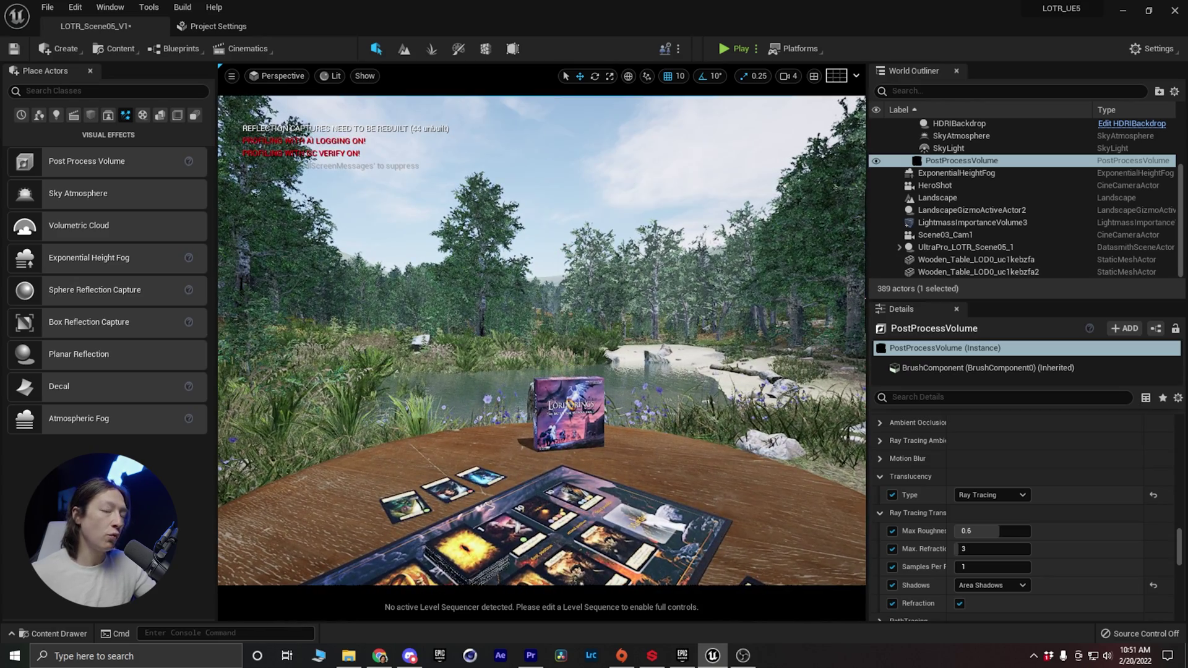
middle_click_drag(622, 223, 615, 278)
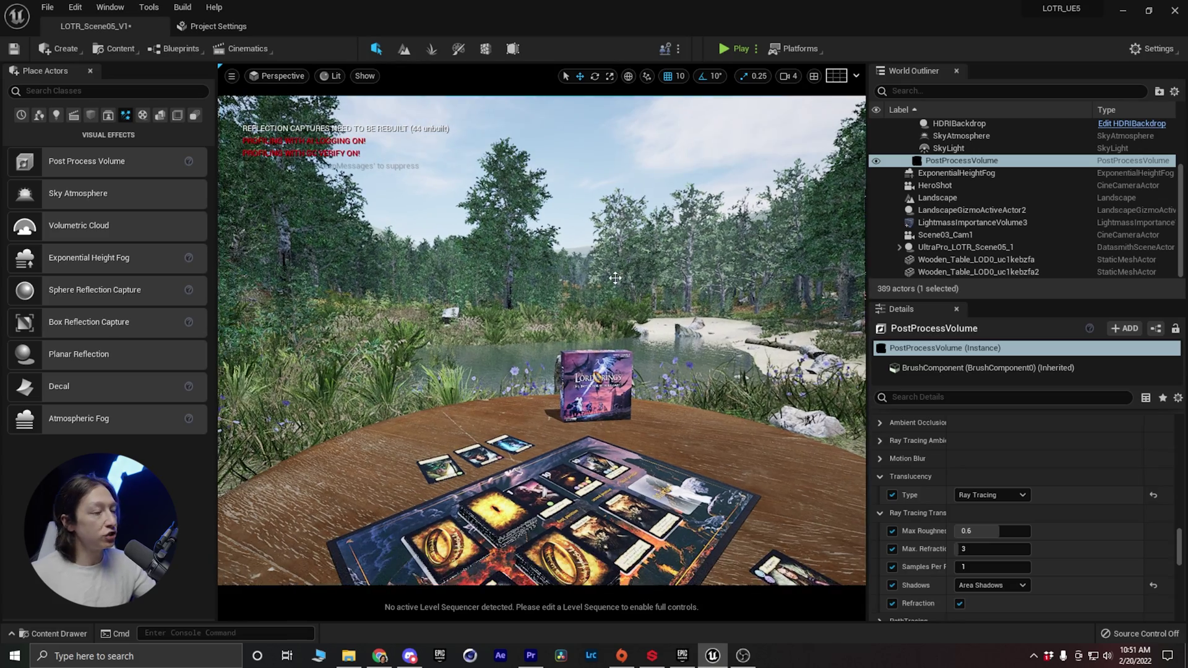
key("s")
right_click_drag(615, 278, 604, 297)
key("a")
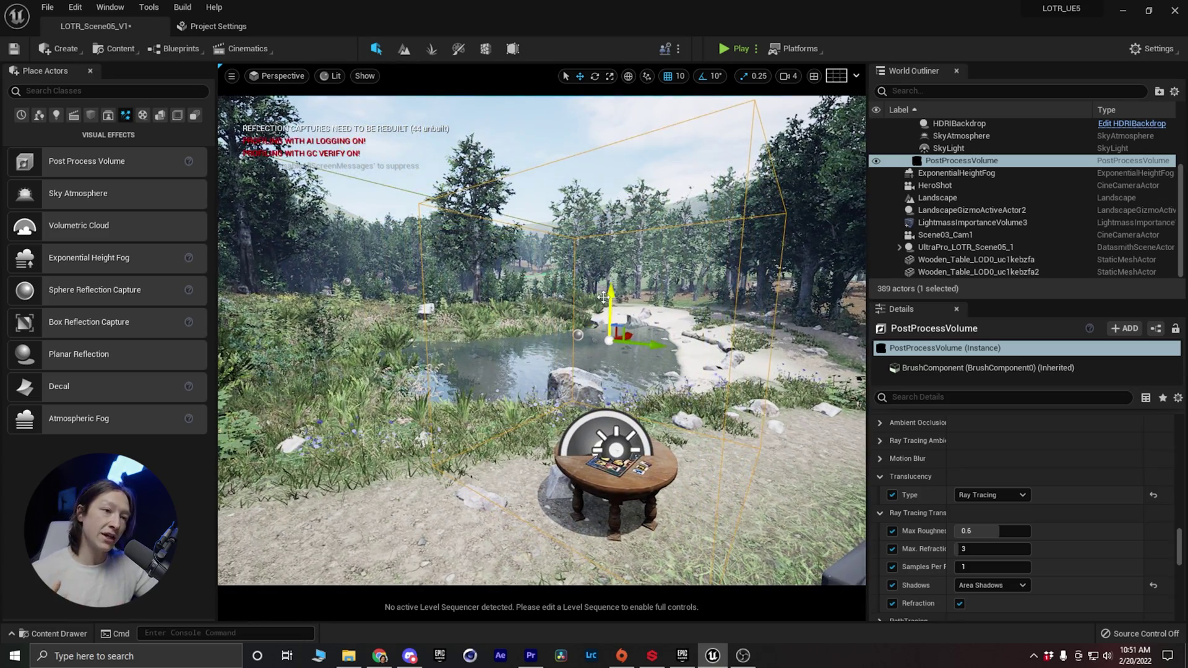
key("w")
right_click_drag(662, 314, 644, 290)
key("s")
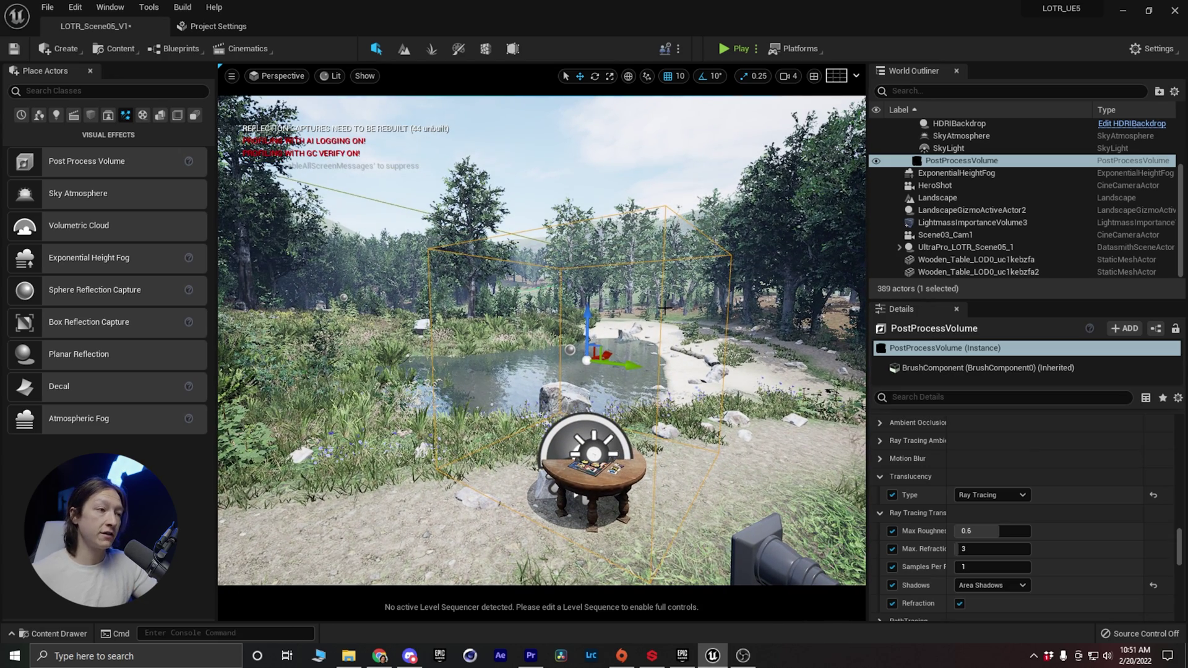
Enable Infinite Extent (Unbound) on the post process volume and check its effect around the table and pond
left_click(929, 397)
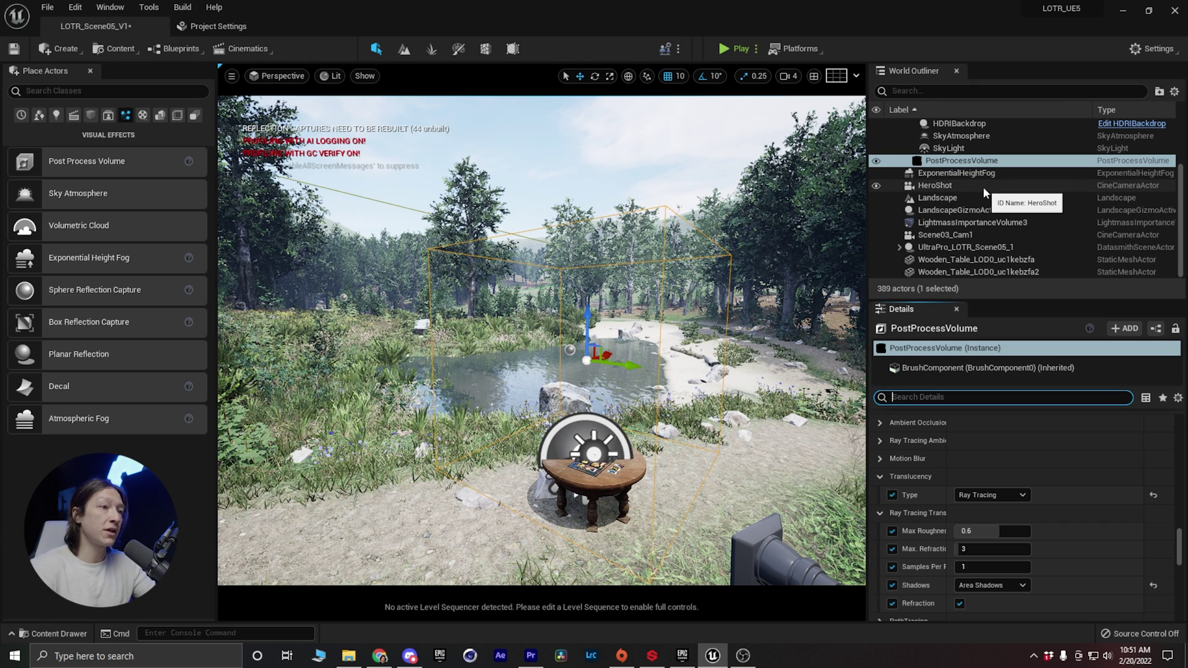
type("unb")
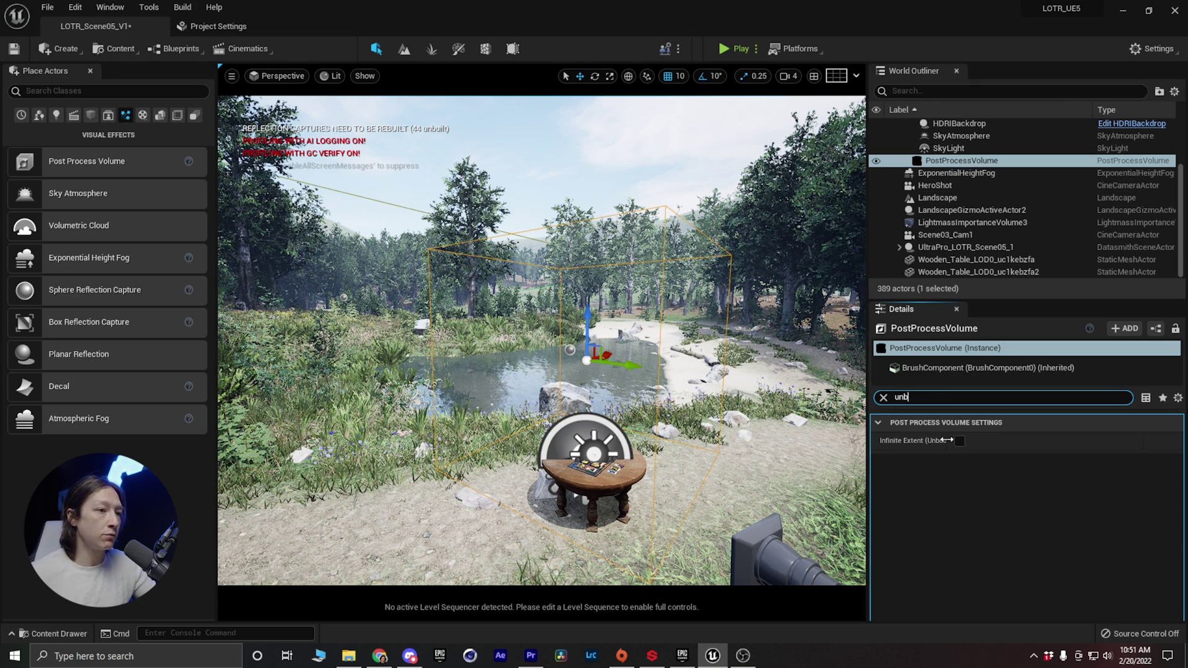
left_click(959, 442)
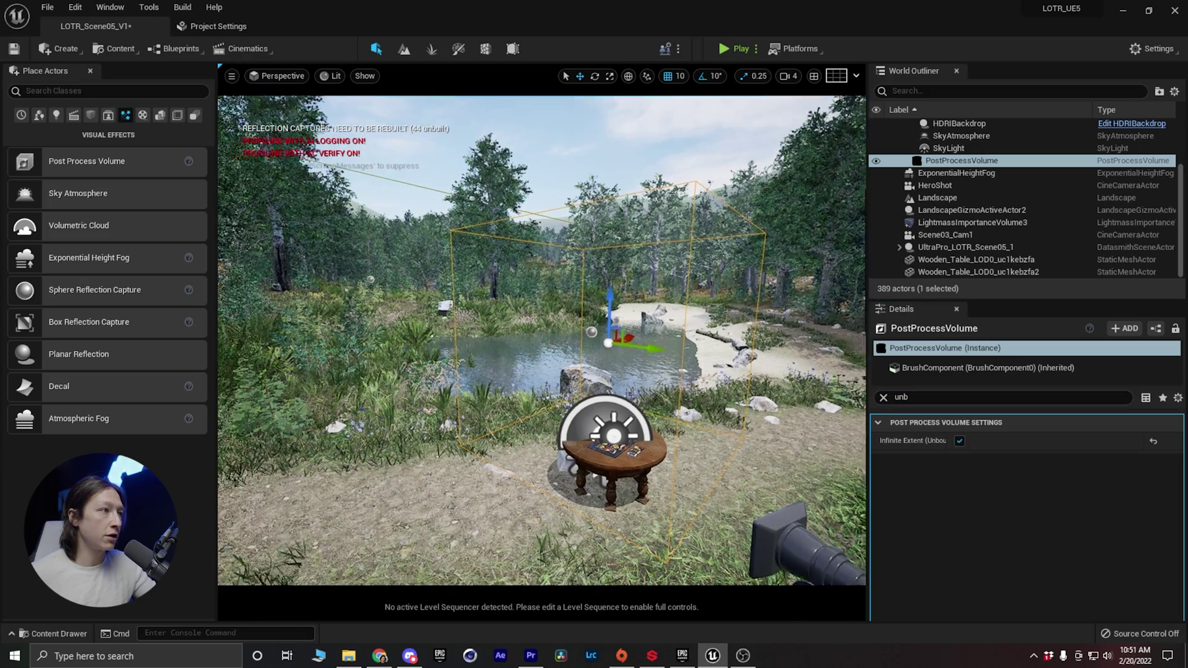
right_click_drag(542, 340, 588, 373)
left_click_drag(548, 325, 548, 416)
right_click_drag(557, 408, 548, 401)
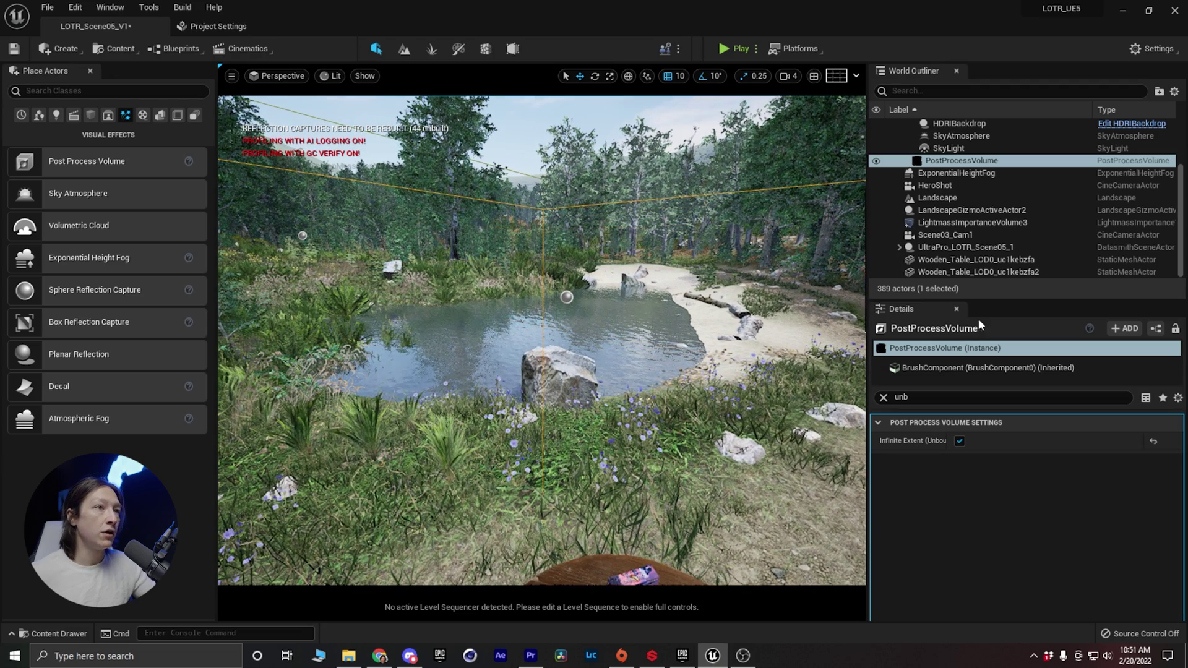
Clear the property search on the post process volume and set its bloom method to Standard
left_click(956, 173)
left_click(961, 160)
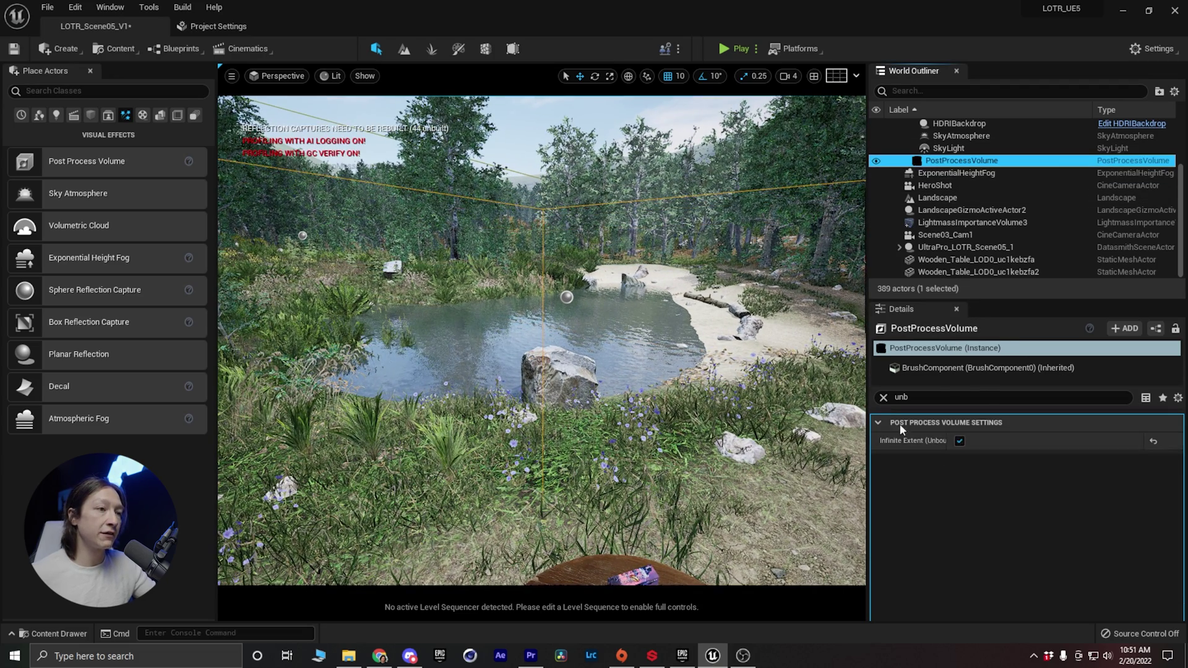
left_click(884, 398)
left_click(884, 520)
scroll(889, 523, "down", 1)
left_click(890, 516)
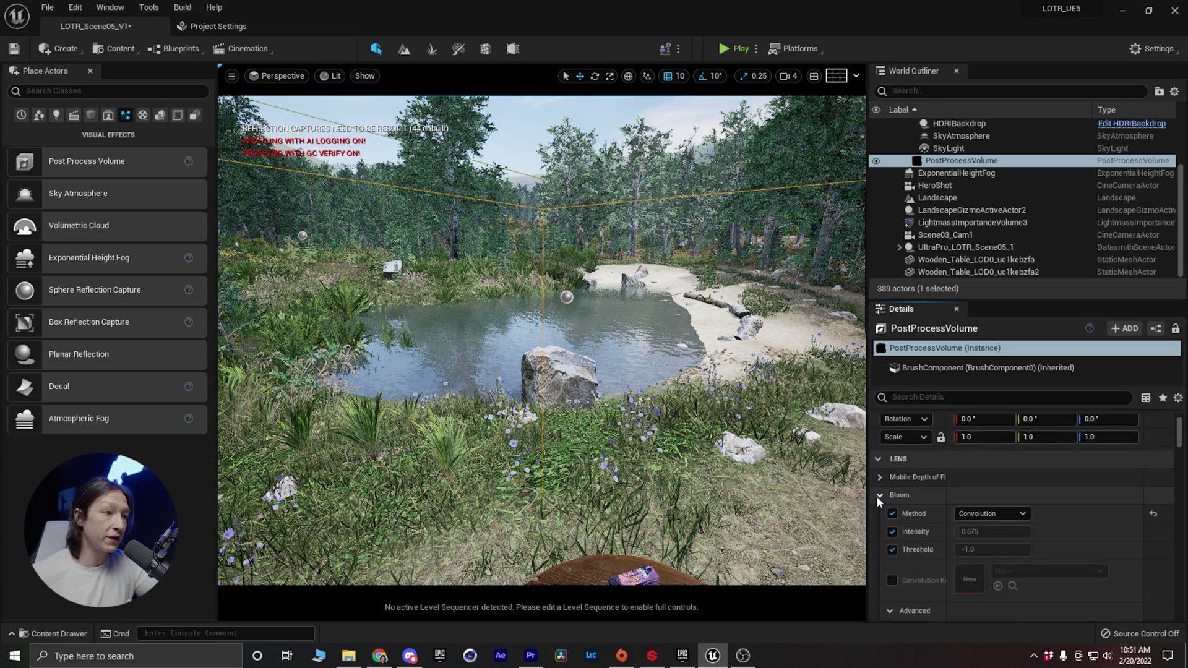
left_click(981, 520)
left_click(974, 530)
Try a bloom intensity of about 2.595 and a lower exposure compensation, undoing each change
left_click_drag(968, 532, 958, 527)
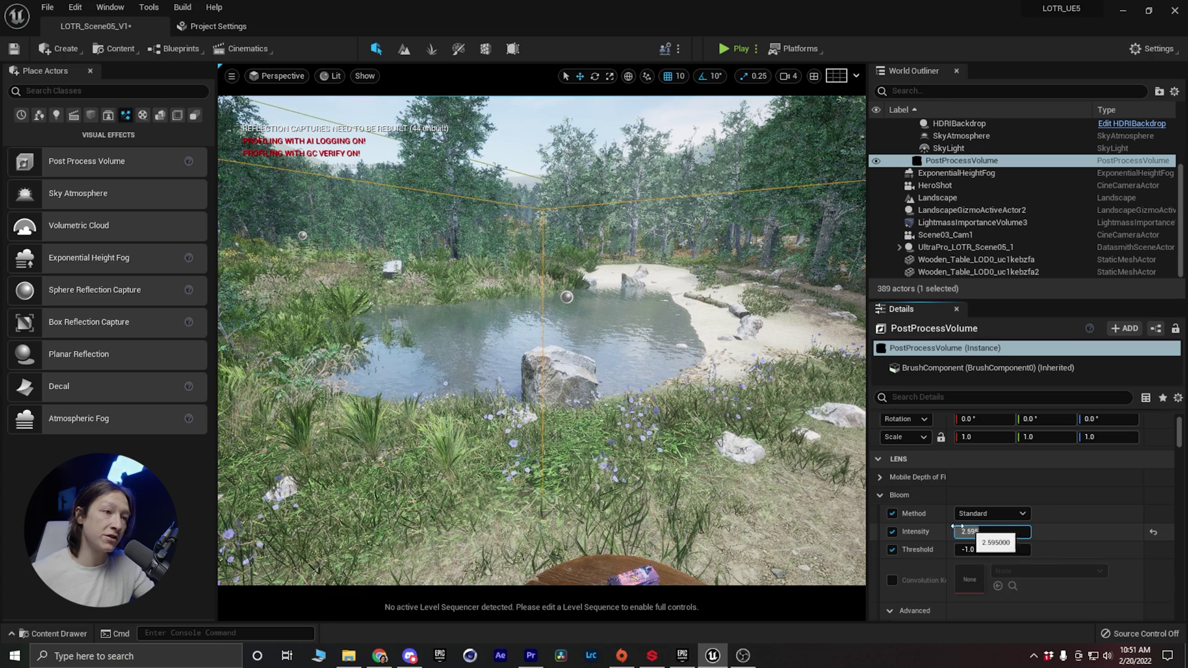
key("ctrl+z")
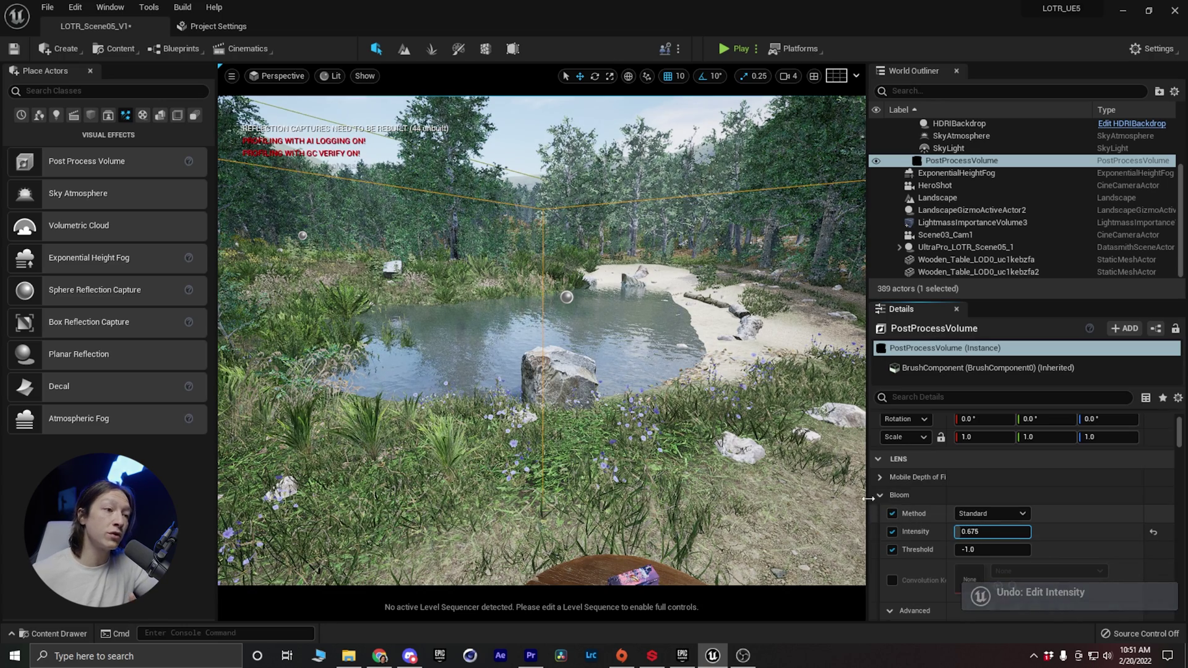
left_click(879, 495)
left_click(881, 513)
left_click_drag(961, 550, 950, 550)
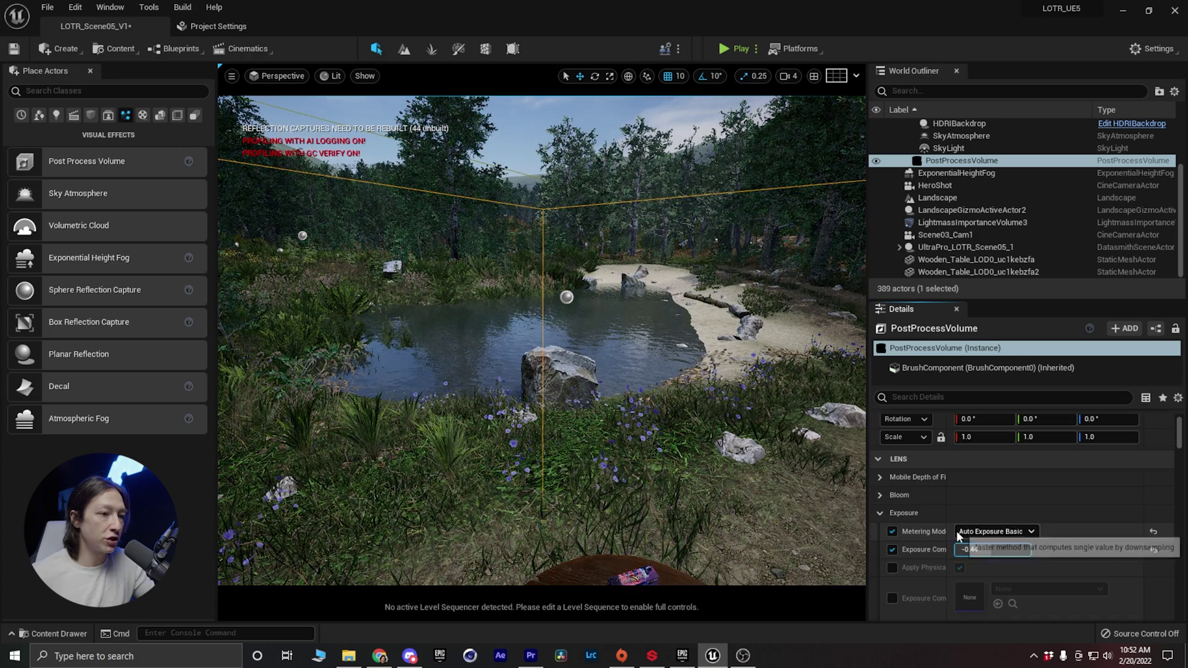
key("ctrl+z")
Try a lens flare bokeh size of 24.76 and undo it
scroll(912, 548, "down", 8)
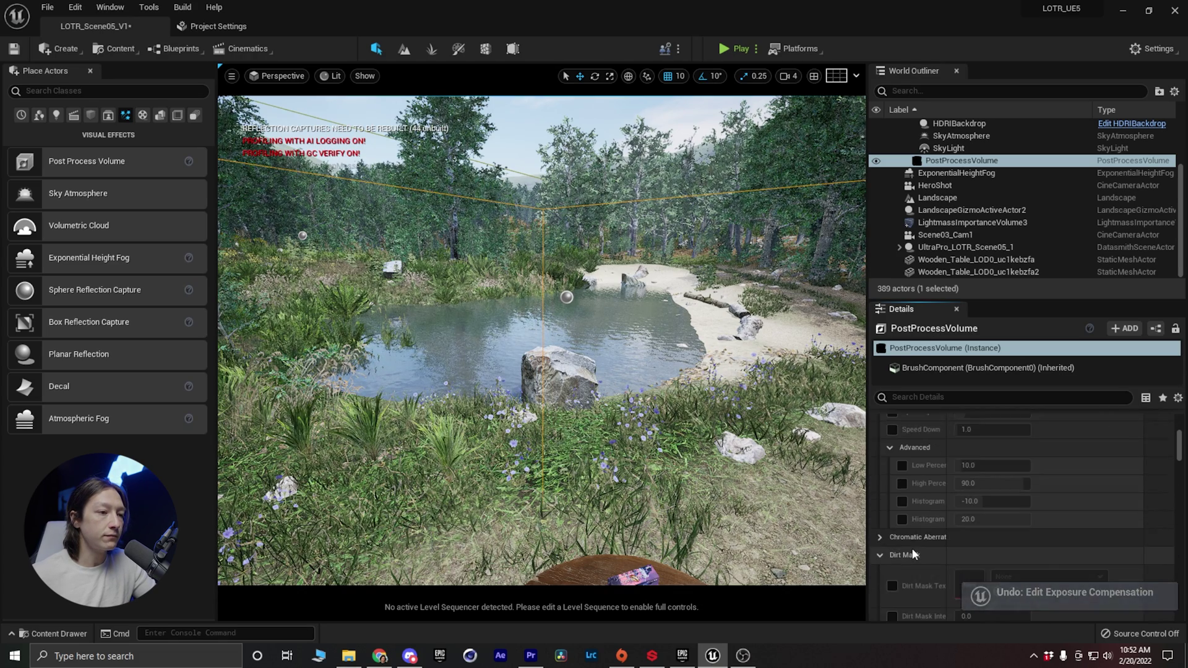
scroll(911, 548, "down", 7)
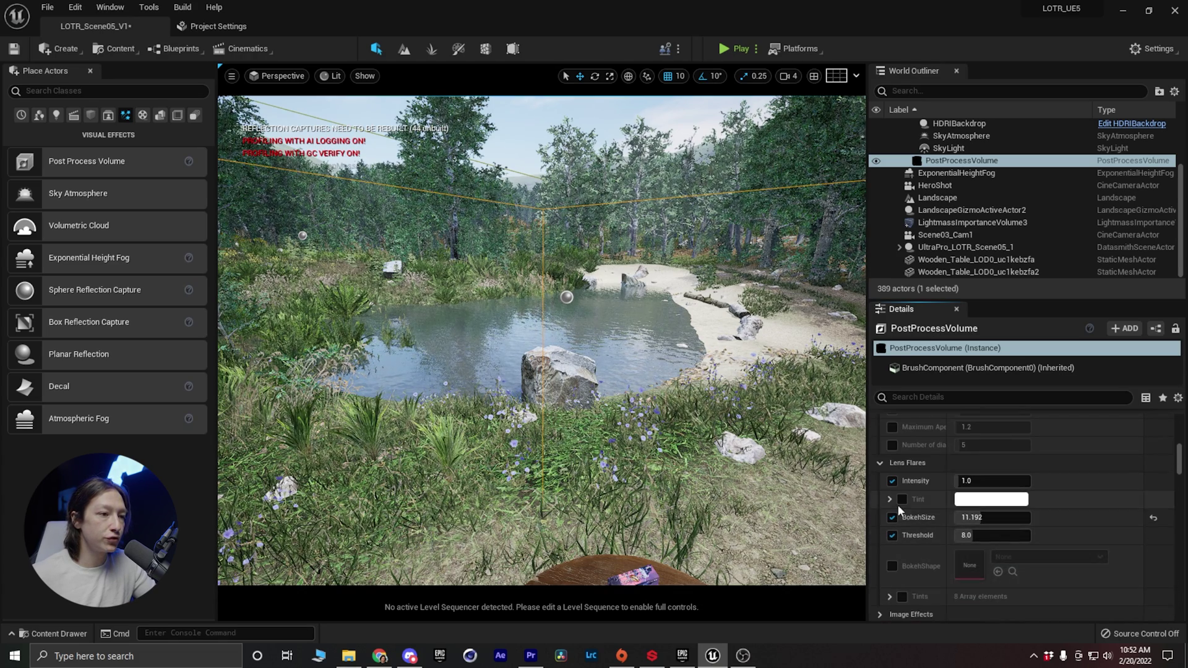
left_click_drag(990, 458, 975, 458)
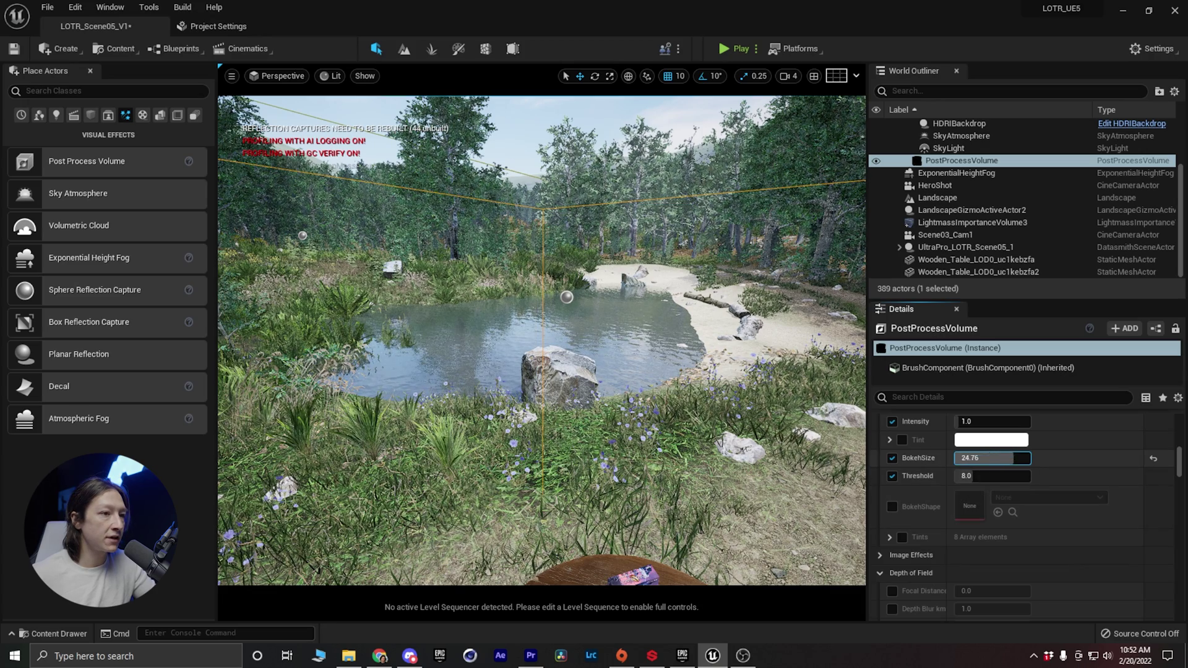
key("ctrl+z")
Set the global illumination method to Ray Traced (Deprecated) with Brute Force as the ray tracing type
scroll(912, 552, "down", 10)
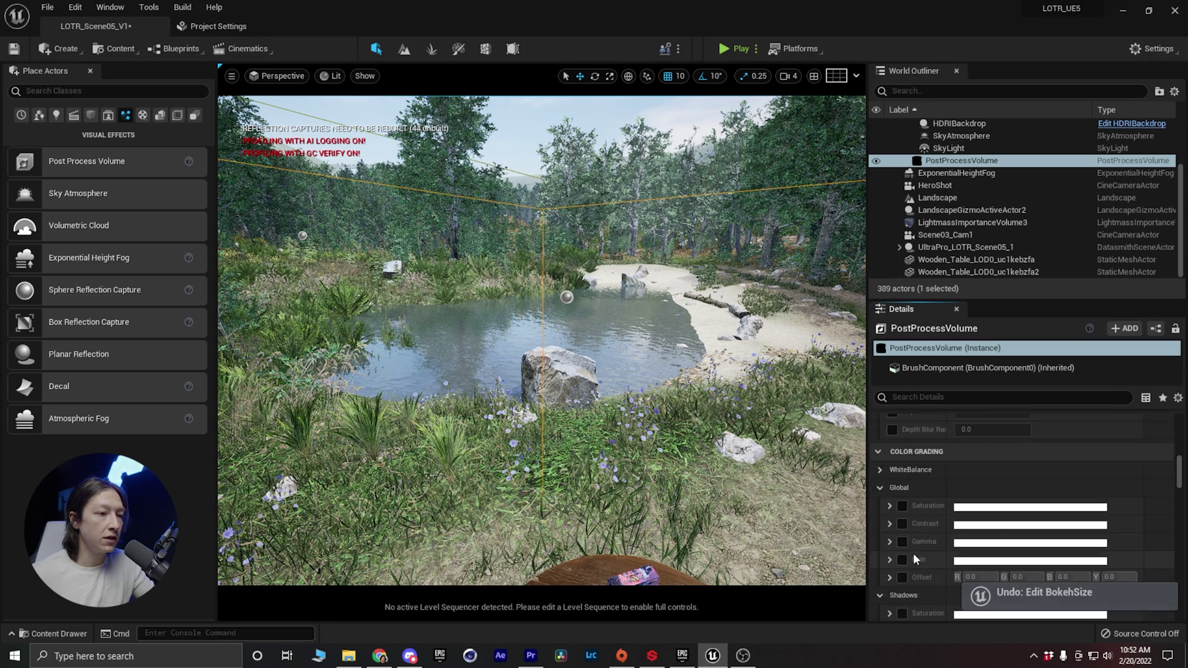
scroll(914, 553, "down", 10)
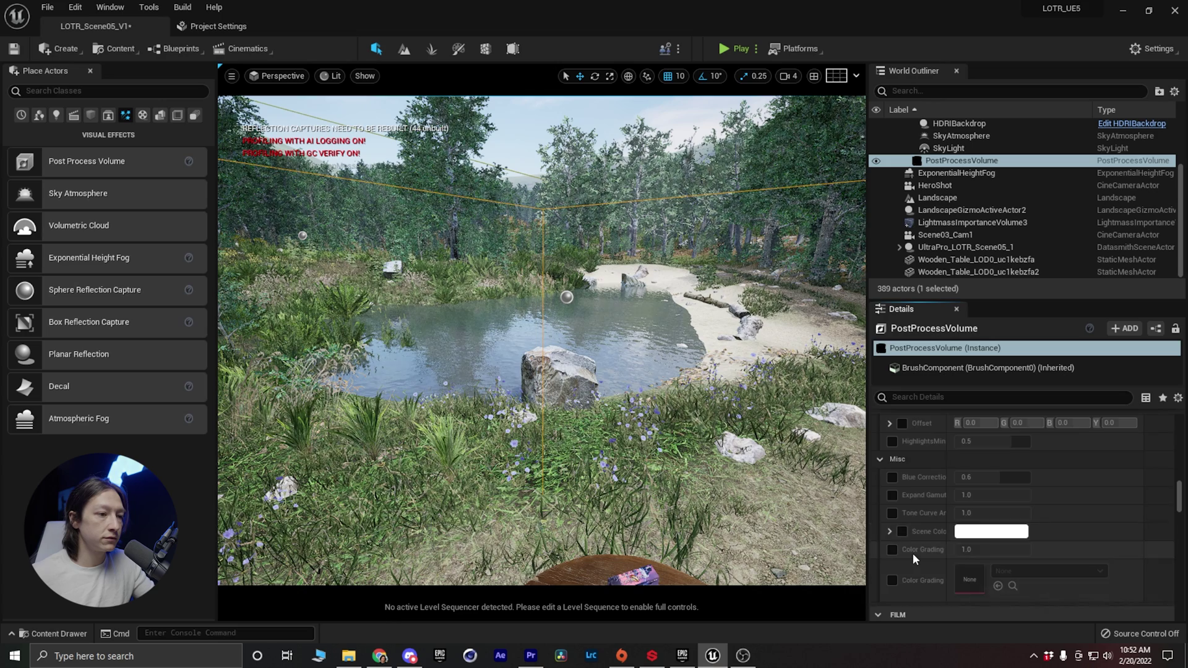
scroll(911, 555, "down", 5)
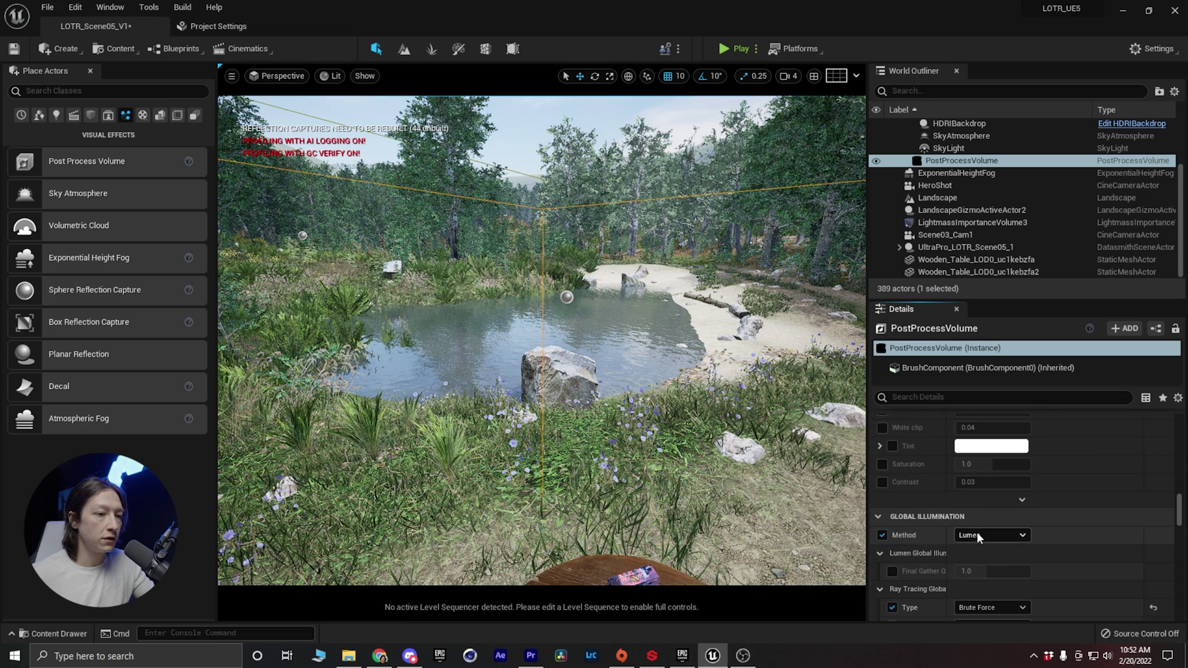
left_click(978, 535)
left_click(996, 584)
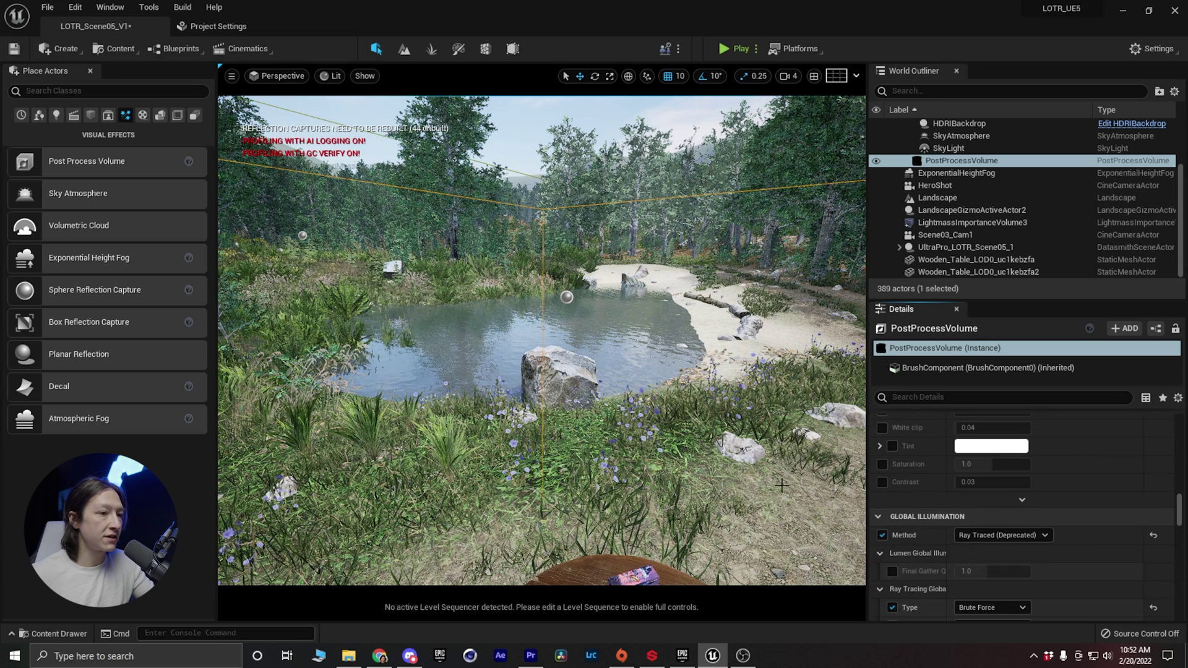
scroll(886, 514, "down", 3)
left_click(984, 511)
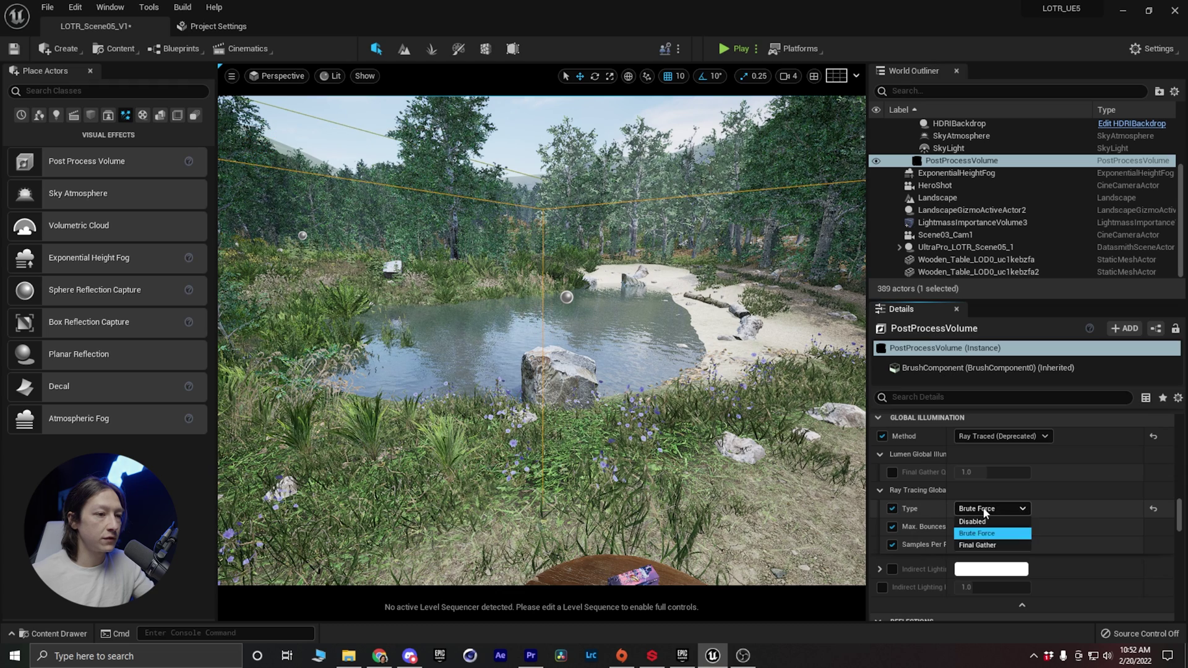
left_click(973, 526)
left_click(973, 527)
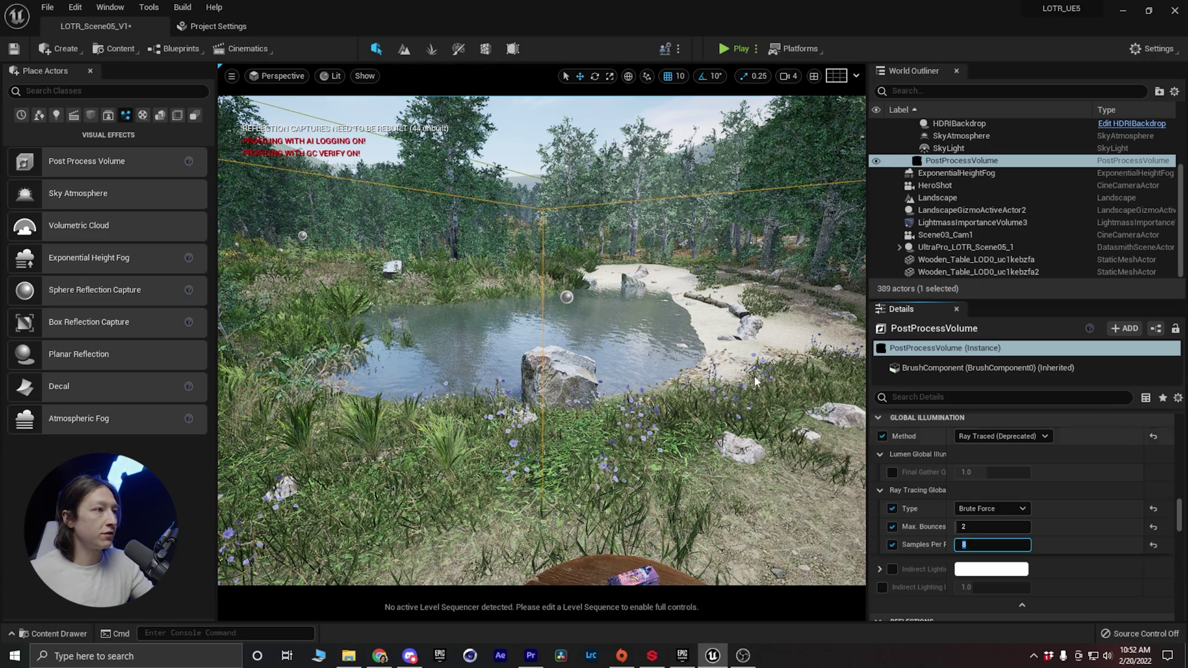
Look over the pond and trees with the volume deselected, and reselect the post process volume
left_click(736, 402)
right_click_drag(737, 403, 795, 442)
key("Escape")
right_click_drag(434, 445, 421, 433)
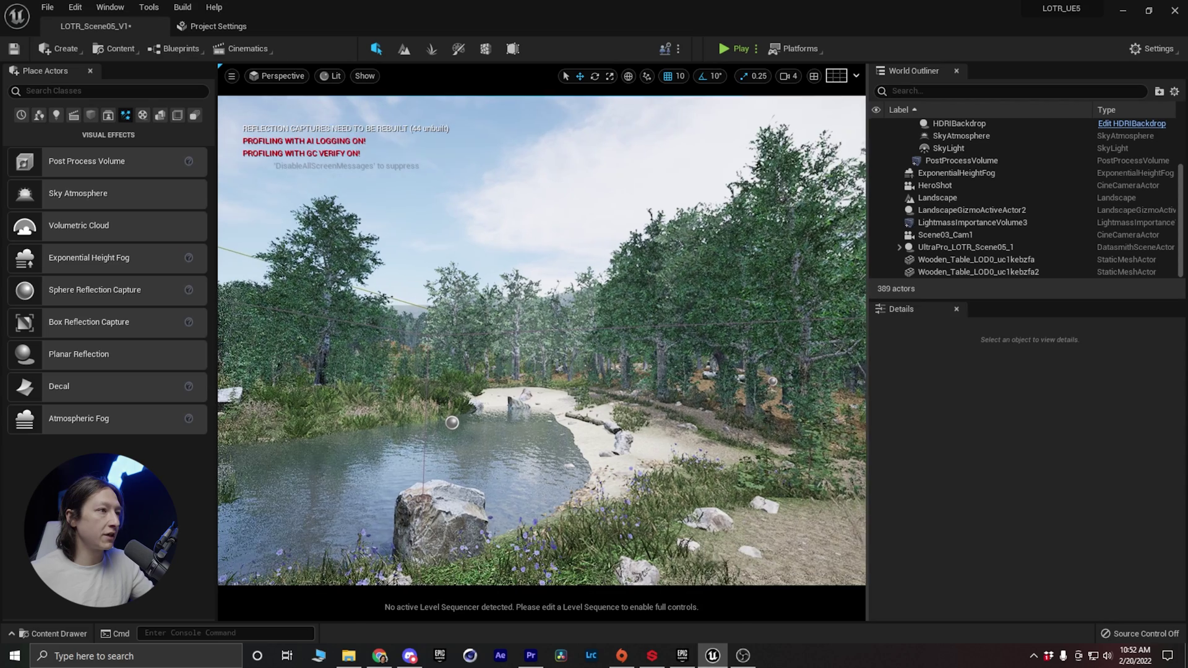
left_click(943, 162)
right_click_drag(755, 396, 746, 468)
Compare the Lumen reflections method on the pond and return the method to Ray Traced (Deprecated)
scroll(977, 510, "down", 7)
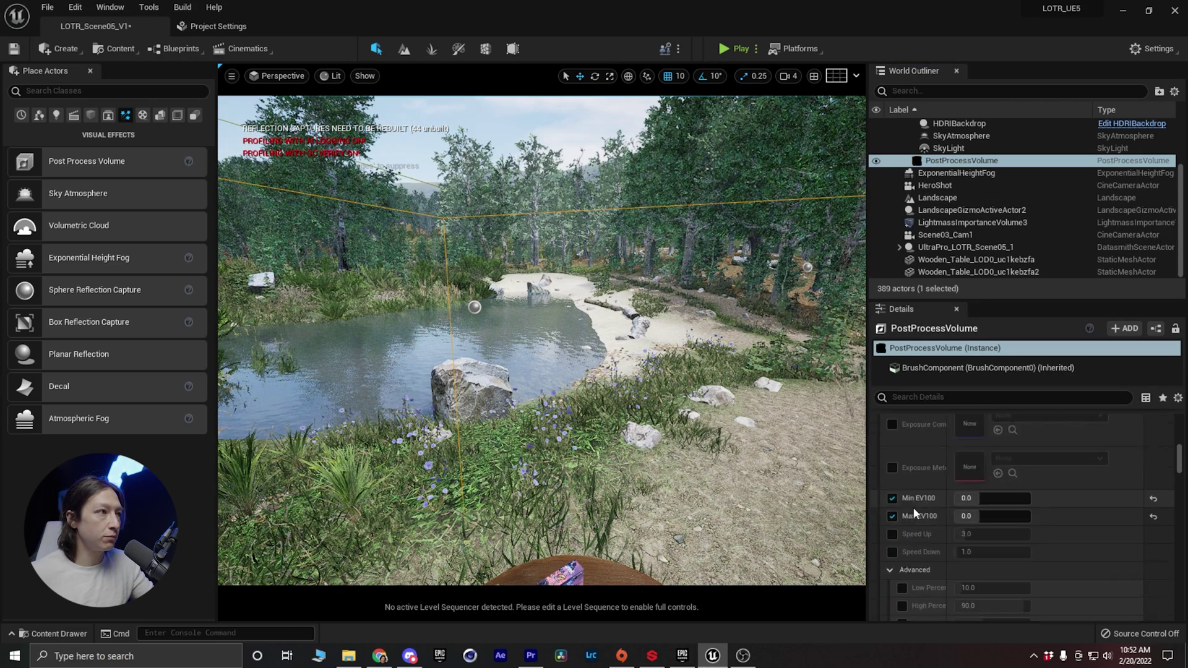
scroll(915, 505, "down", 8)
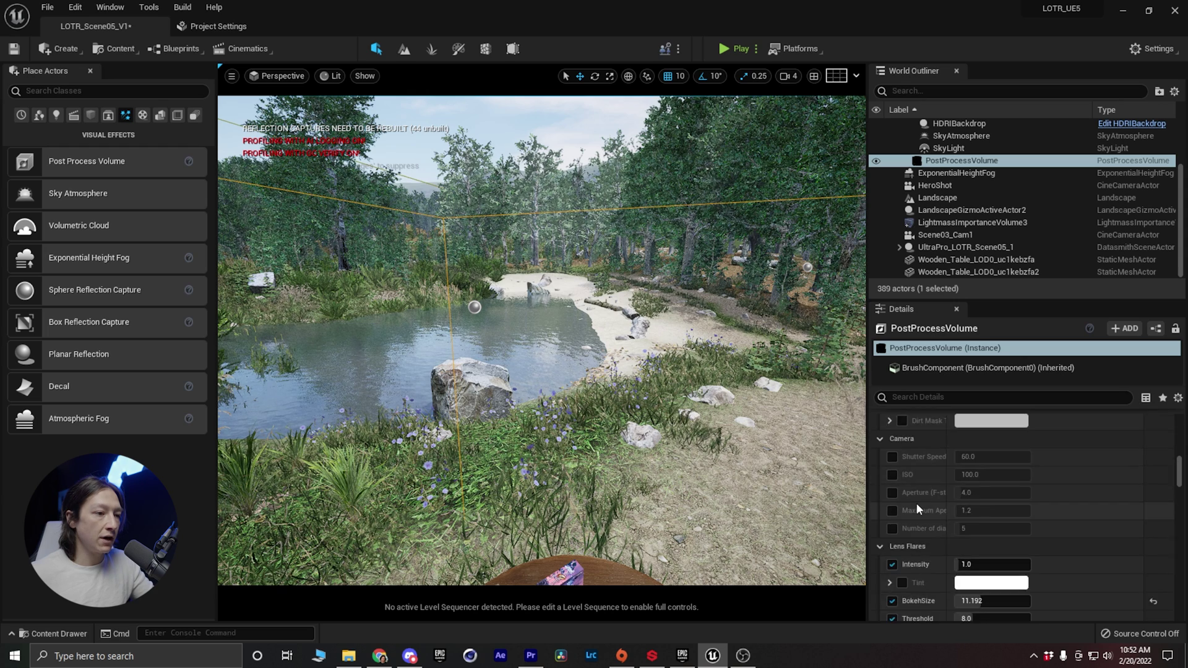
scroll(916, 503, "down", 10)
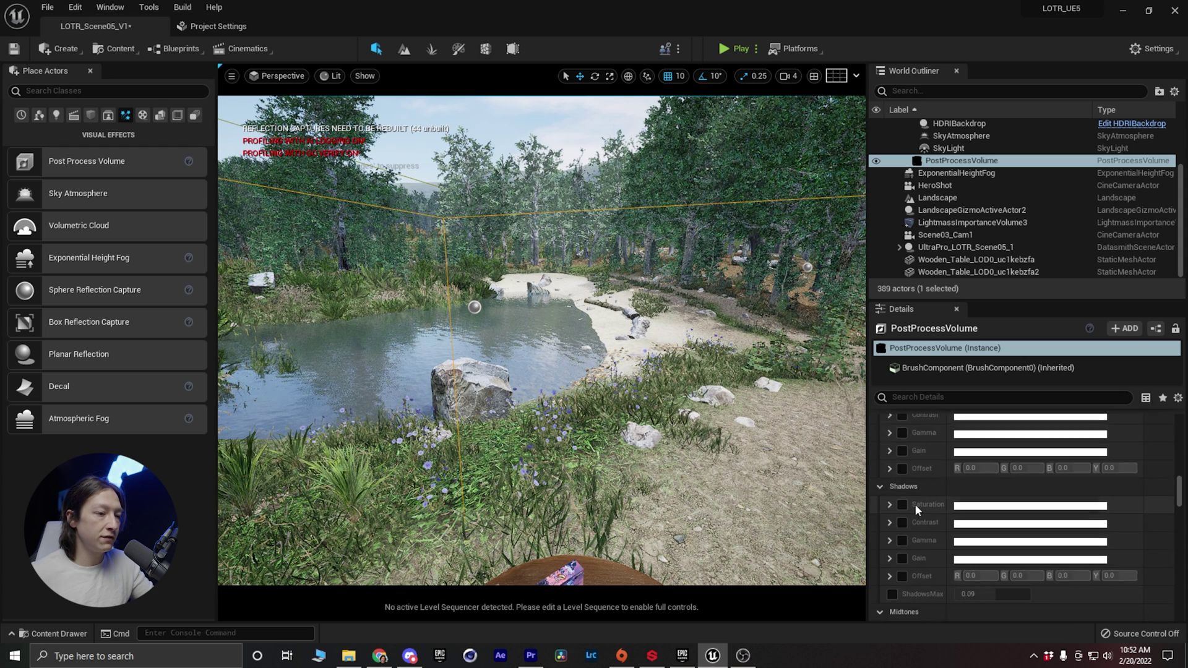
scroll(915, 504, "down", 10)
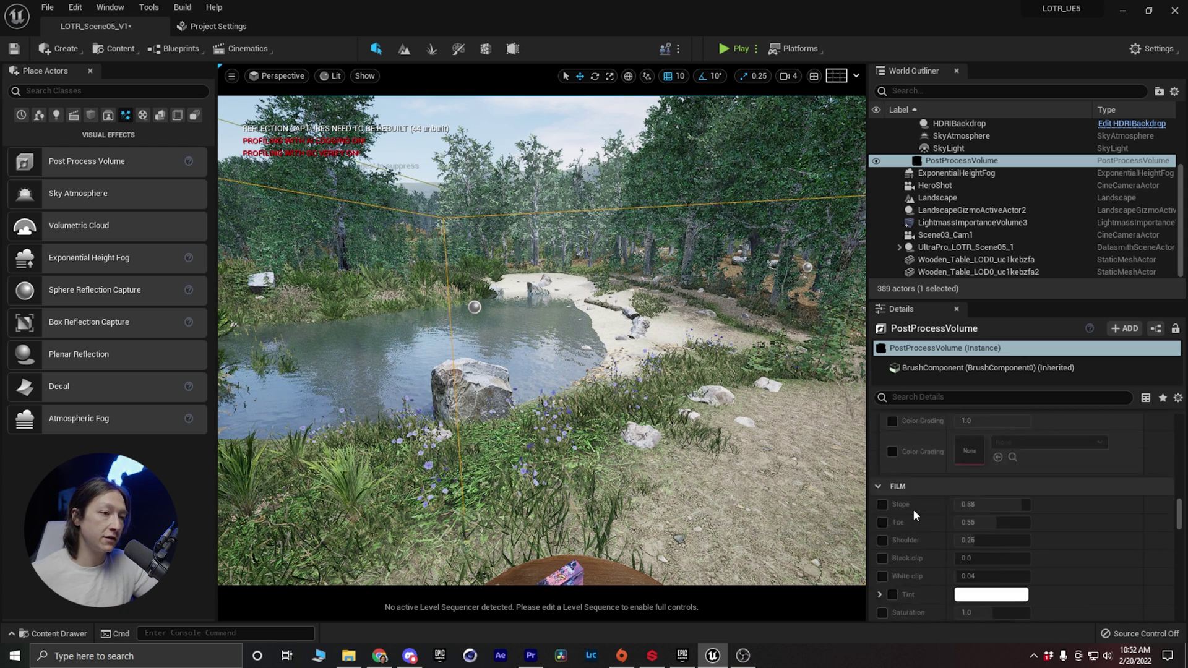
scroll(914, 510, "down", 2)
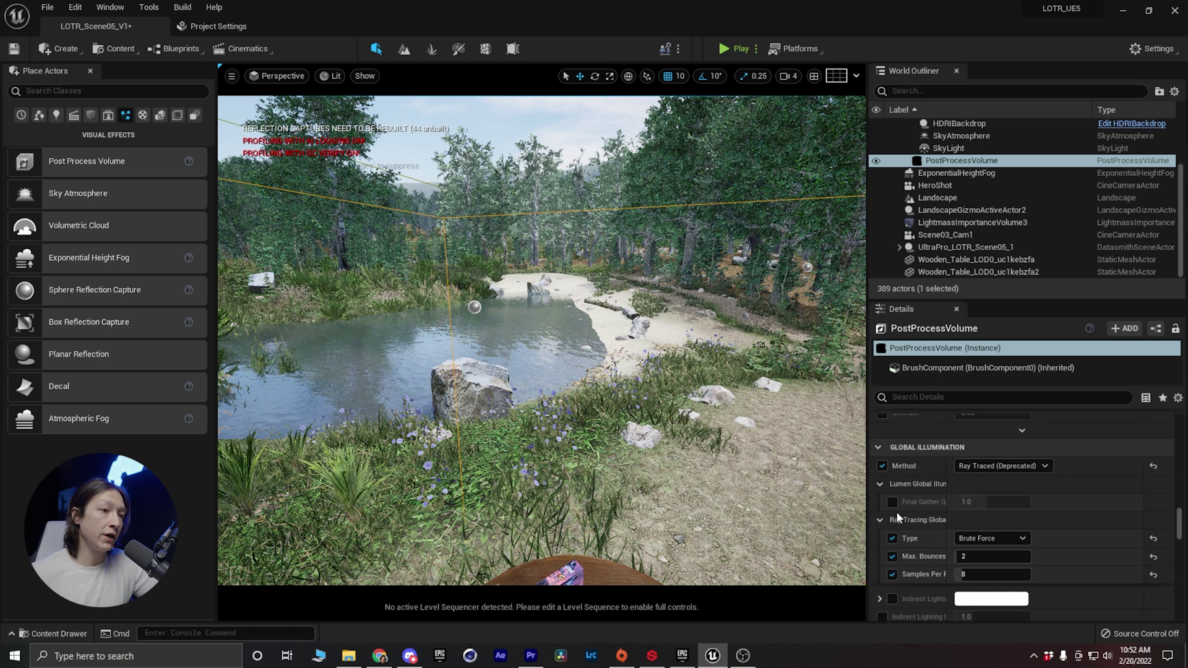
scroll(897, 507, "down", 3)
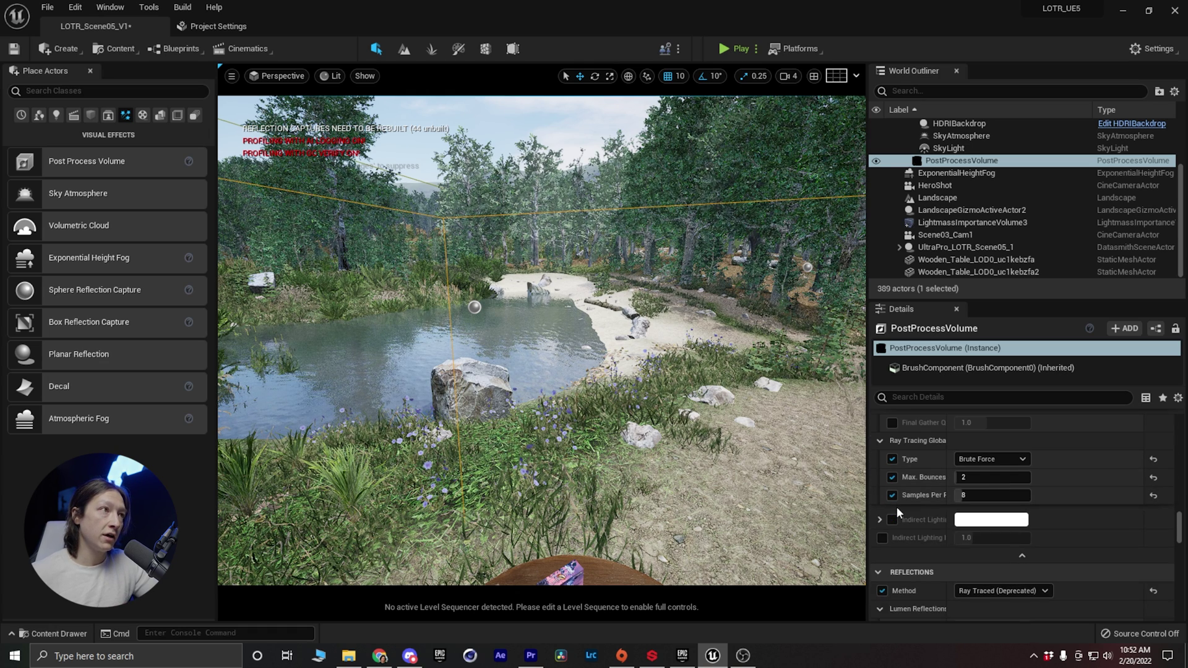
scroll(915, 515, "down", 2)
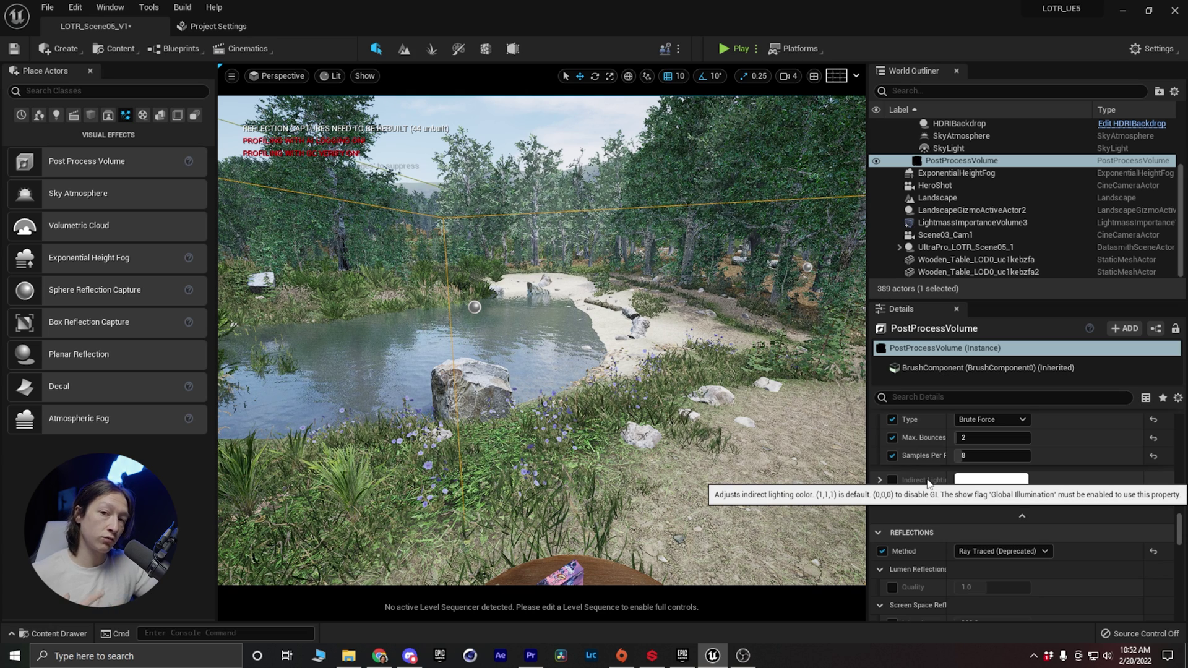
left_click(978, 551)
left_click(977, 580)
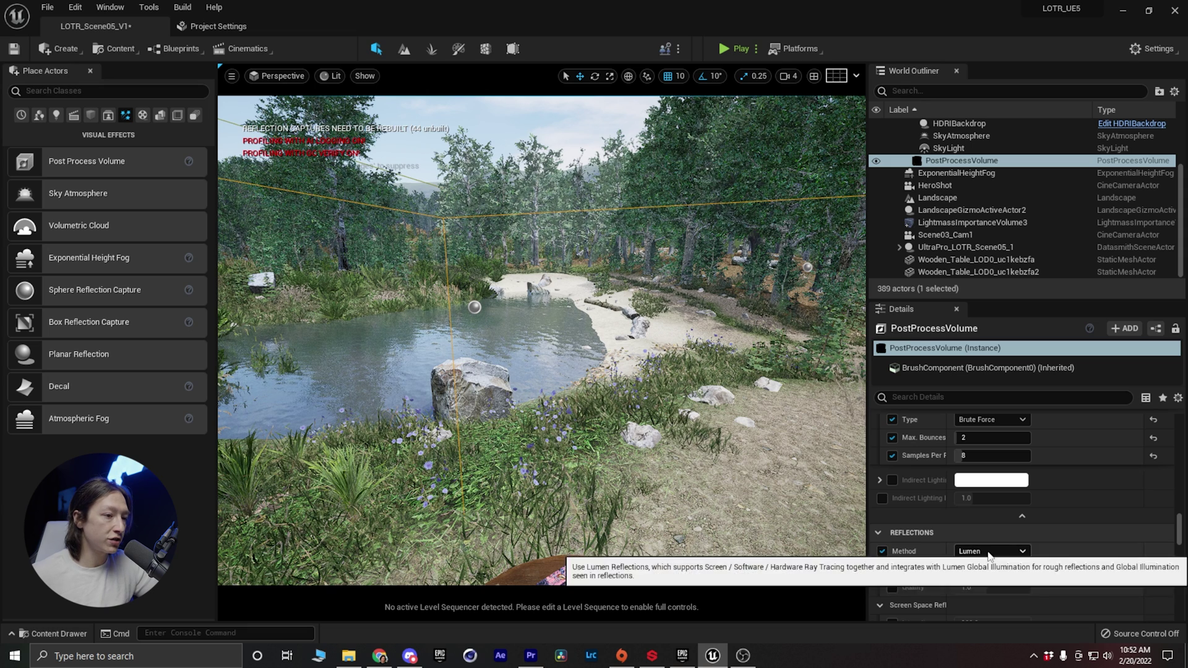
left_click(990, 551)
left_click(993, 600)
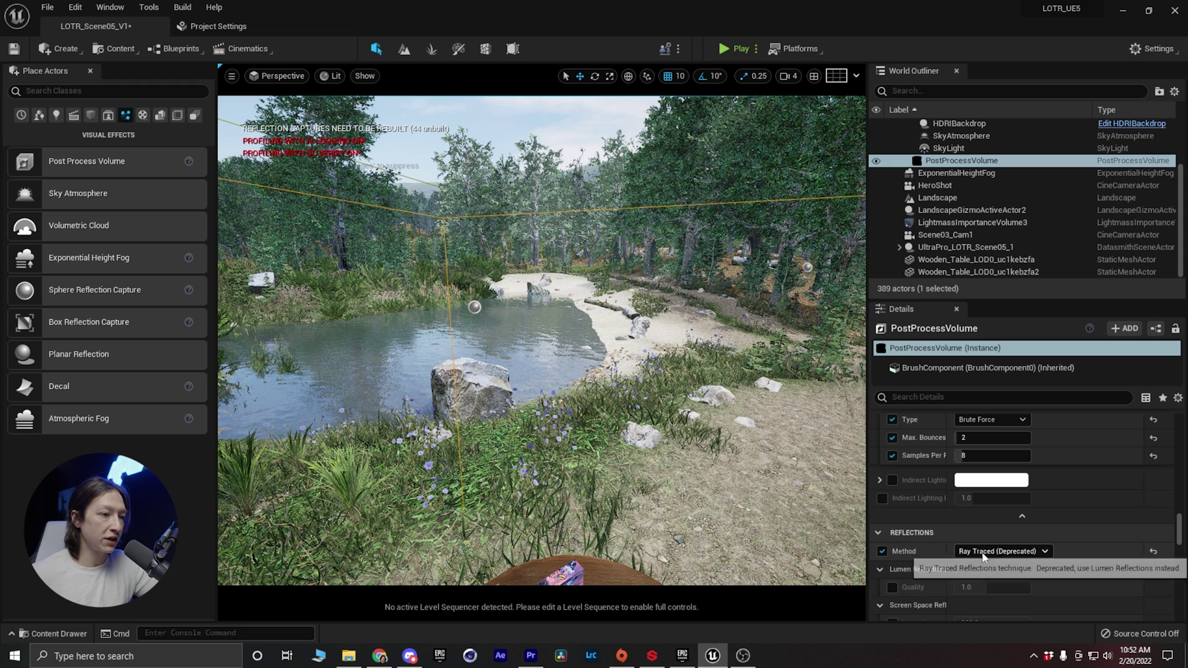
Set the post process volume's translucency type to Raster and examine the pond water
scroll(917, 547, "down", 3)
scroll(916, 544, "down", 4)
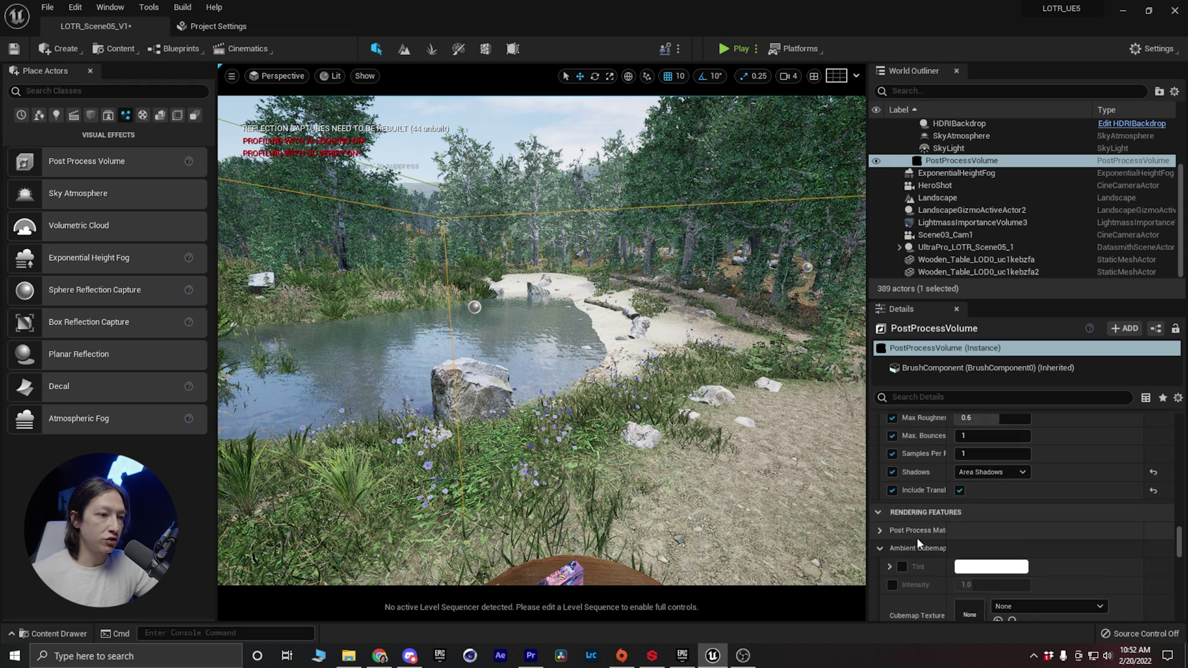
scroll(917, 543, "down", 6)
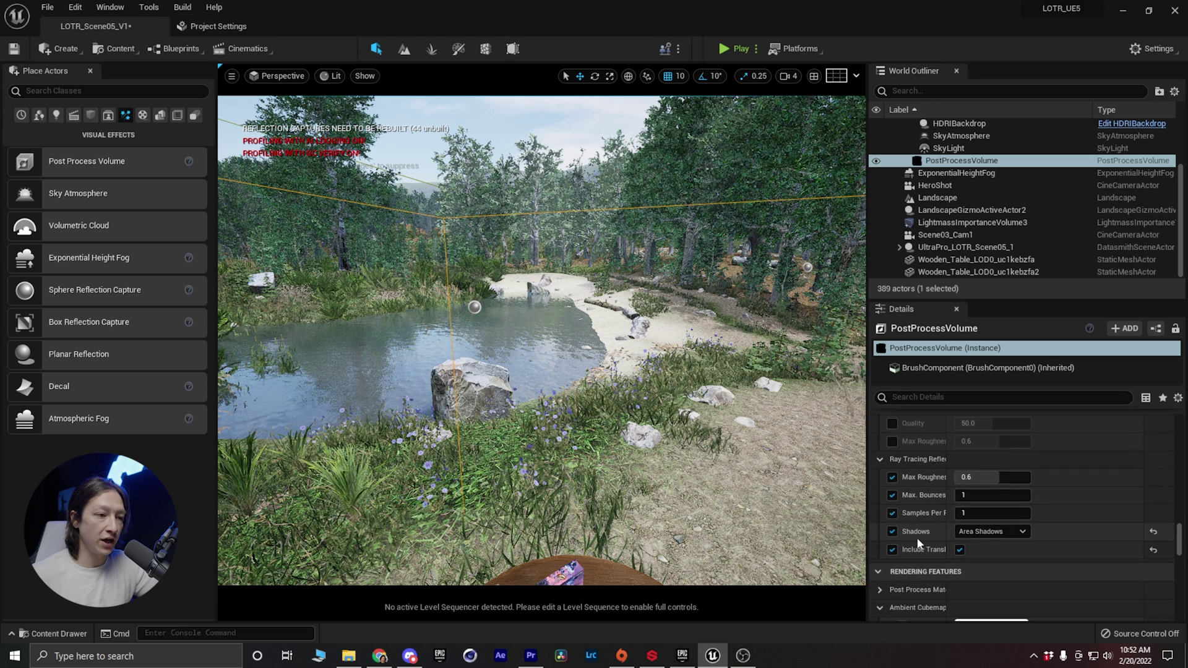
scroll(917, 539, "down", 5)
scroll(916, 539, "down", 4)
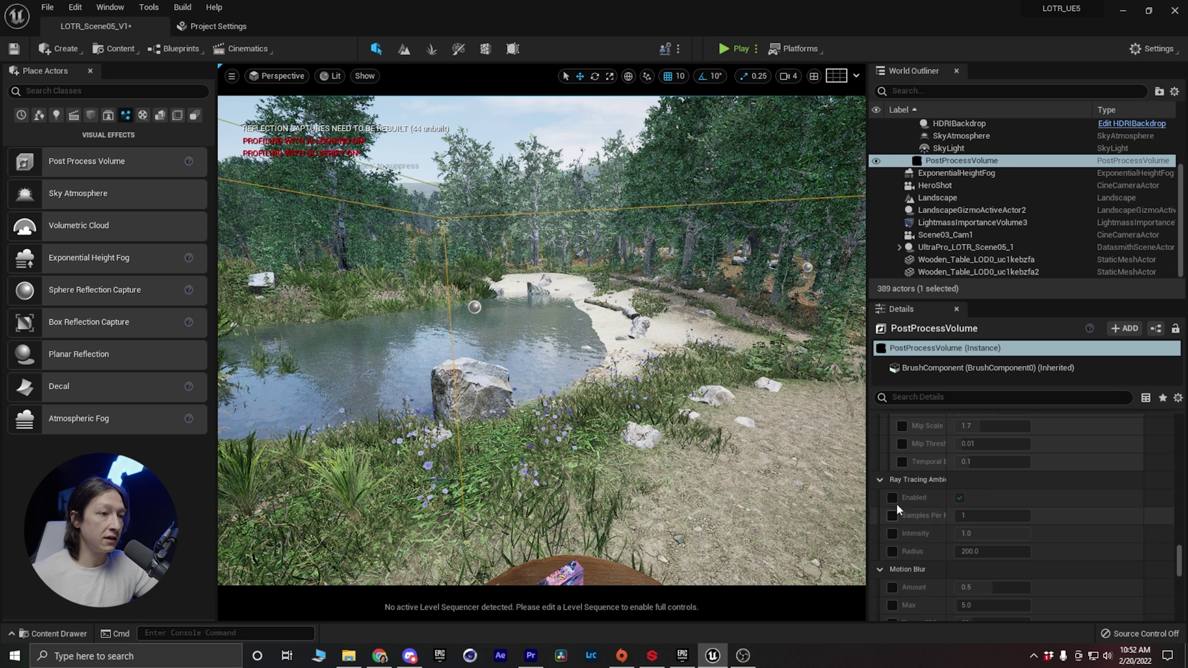
scroll(896, 532, "down", 3)
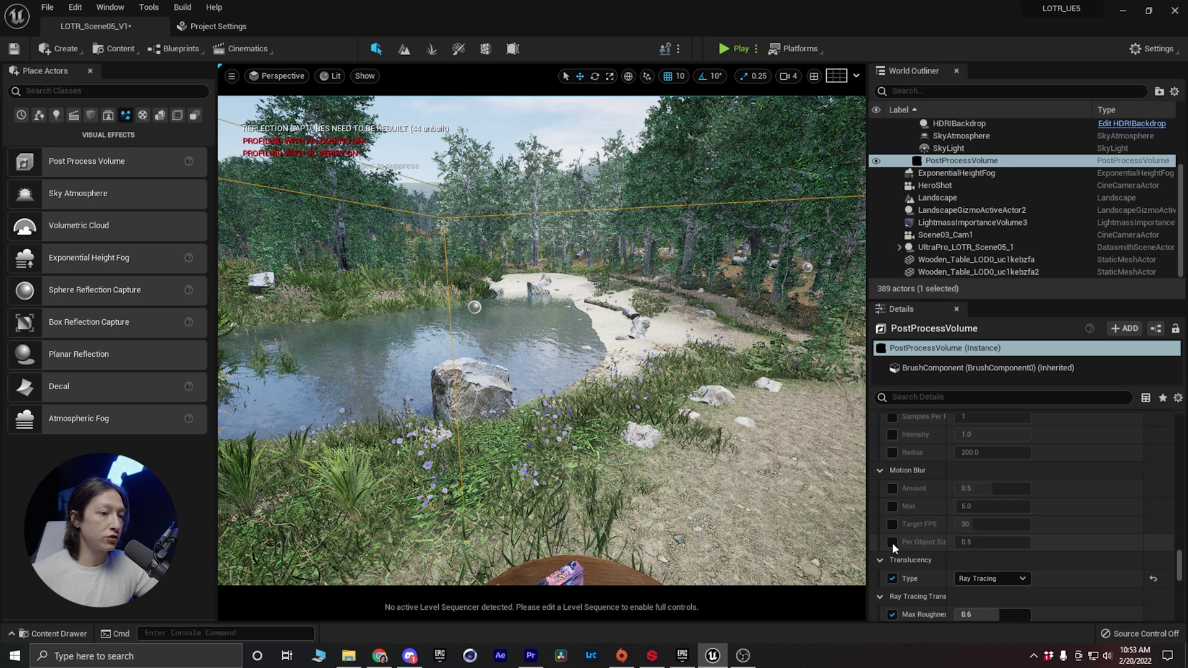
scroll(890, 541, "down", 2)
left_click(979, 523)
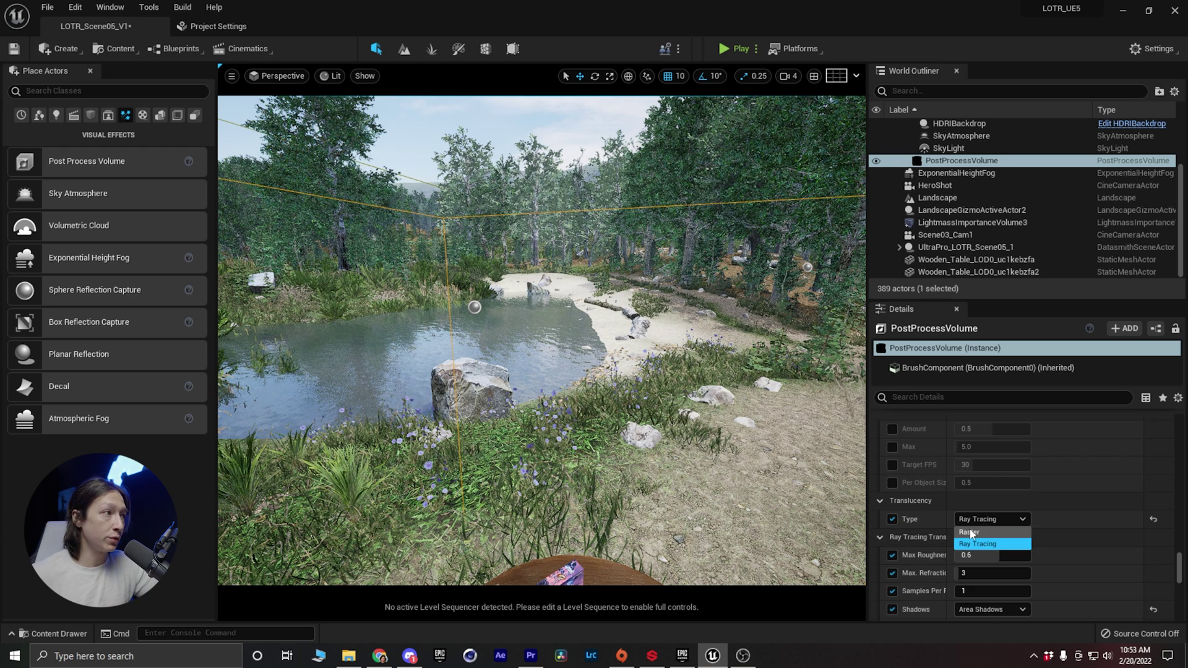
left_click(970, 533)
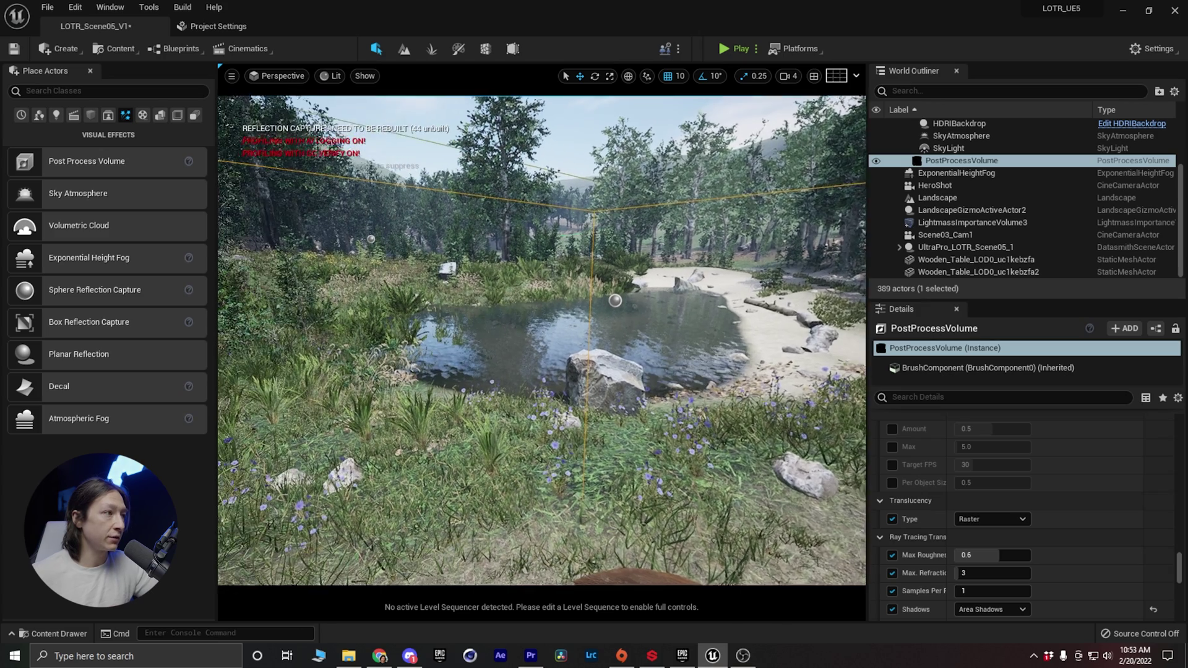
mouse_move(613, 420)
right_mouse_down()
mouse_move(588, 425)
mouse_move(610, 405)
right_mouse_up()
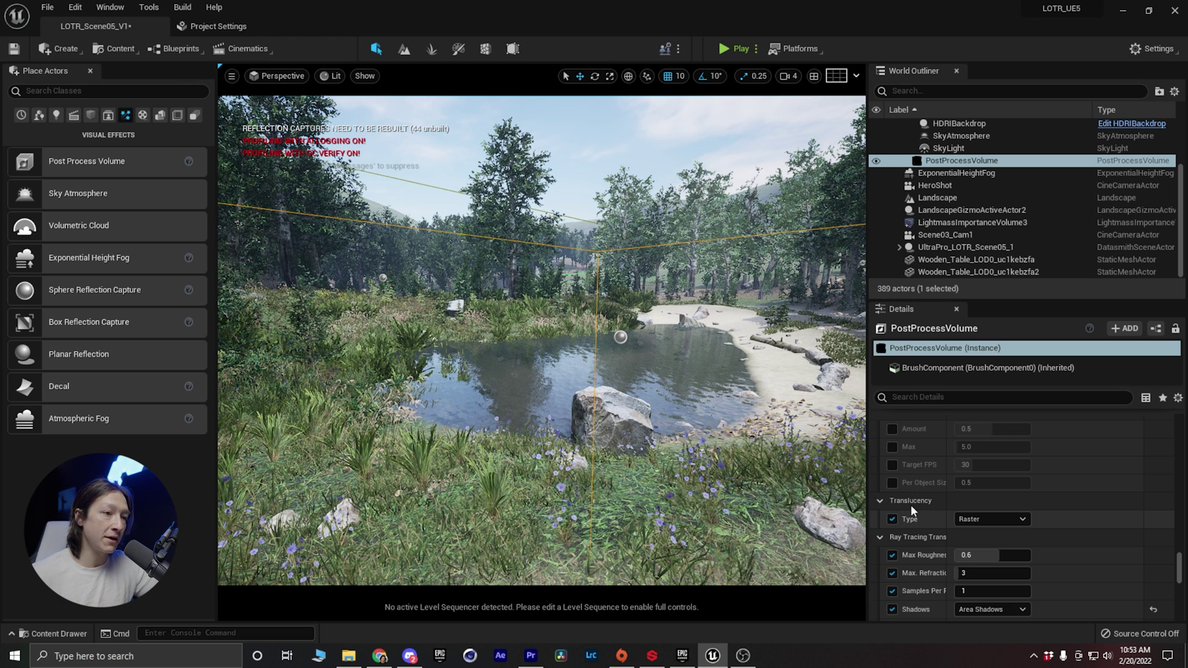
Keep the post process volume's translucency type on Raster and collapse the ray tracing translucency settings
left_click(967, 520)
left_click(975, 530)
scroll(898, 520, "down", 2)
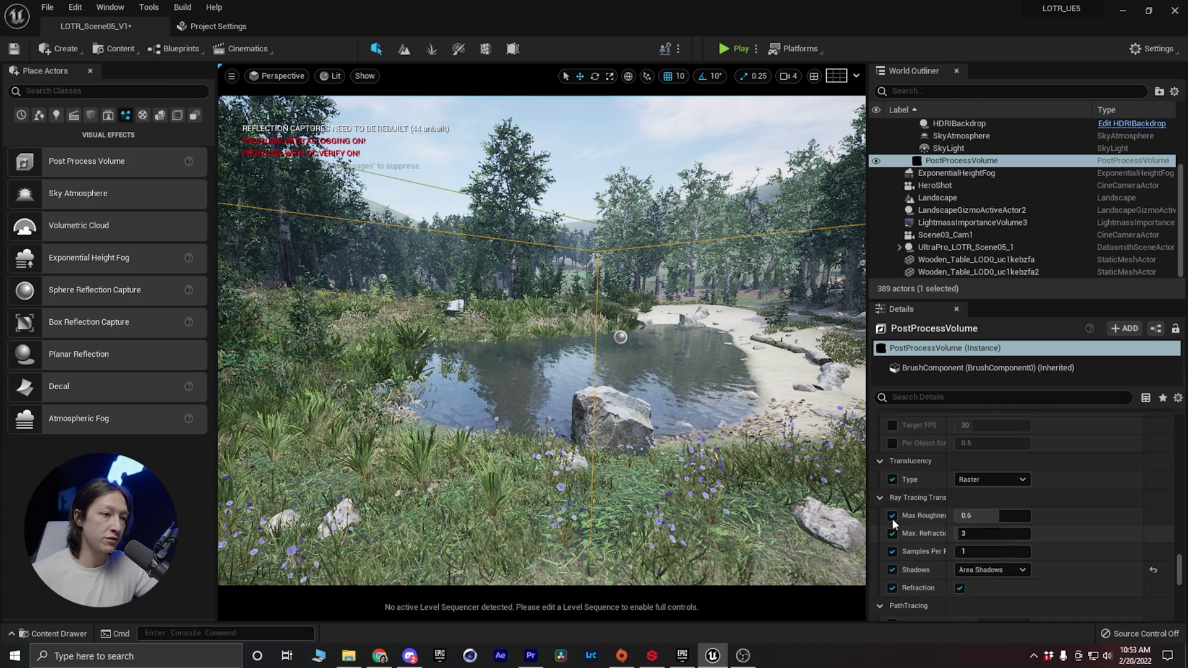
left_click(880, 498)
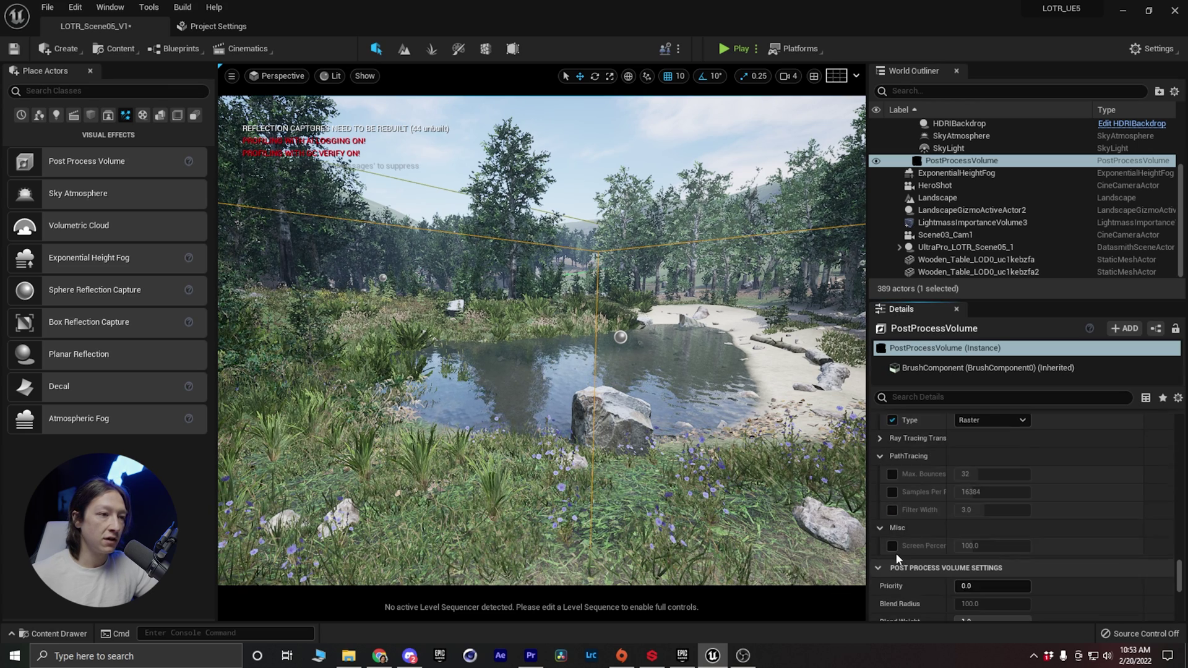
Enable the Enabled, Samples Per Pixel, Intensity and Radius overrides for the volume's ray tracing ambient occlusion
scroll(898, 542, "up", 6)
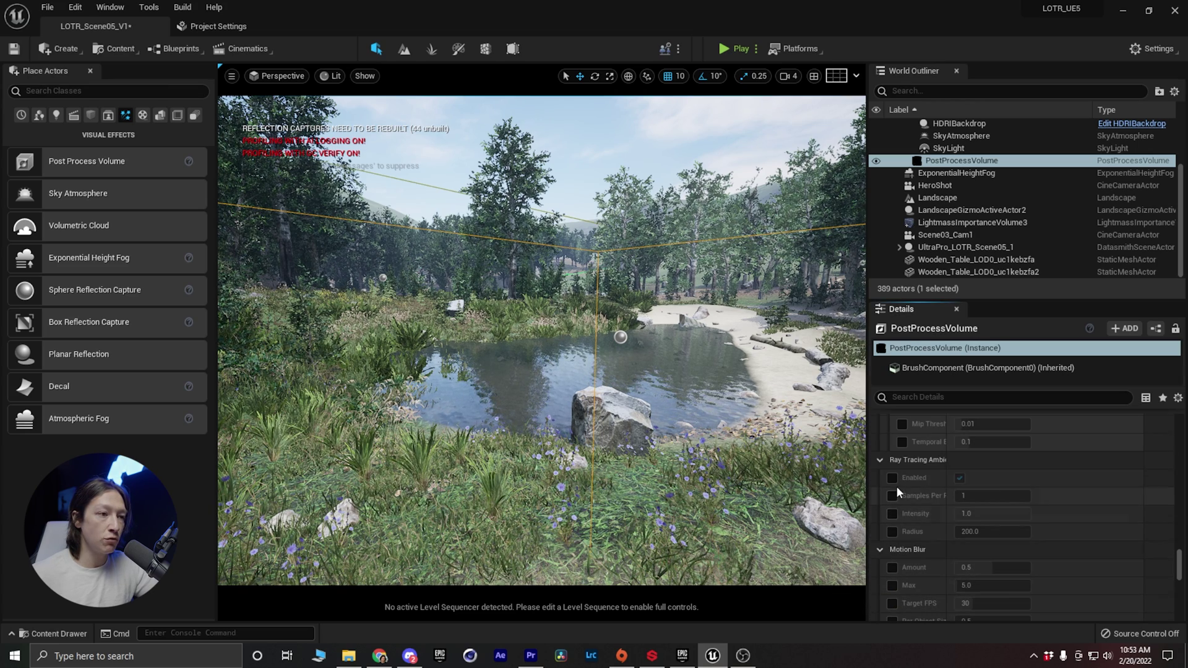
left_click(894, 478)
left_click(892, 495)
left_click(892, 513)
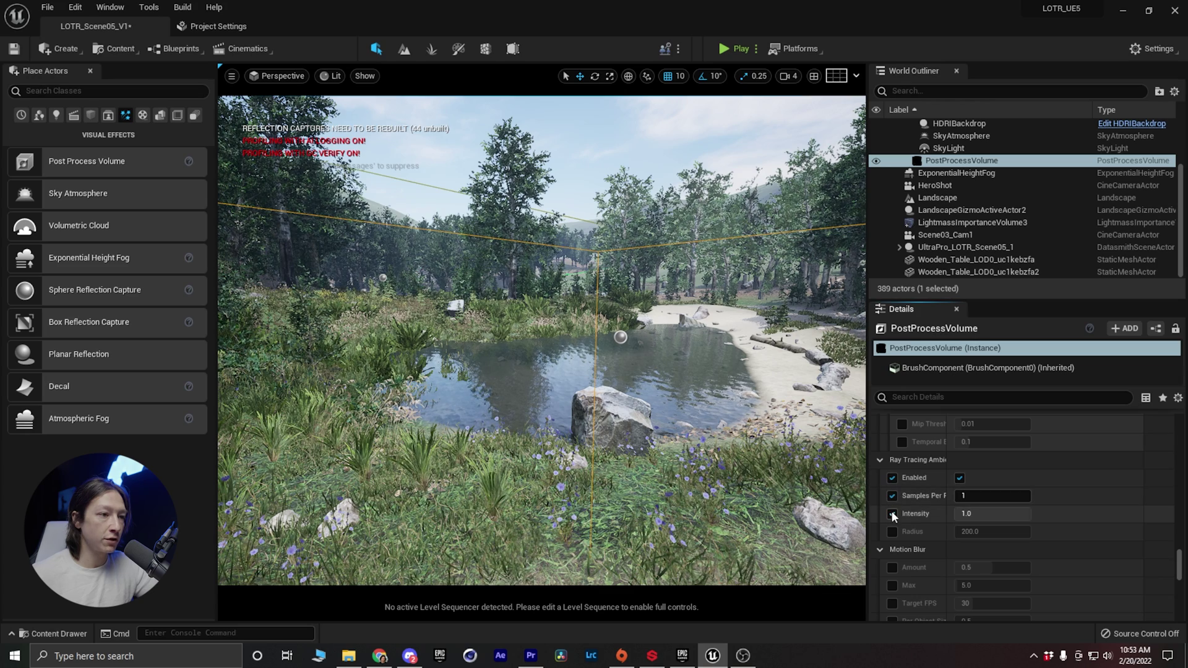
left_click(893, 531)
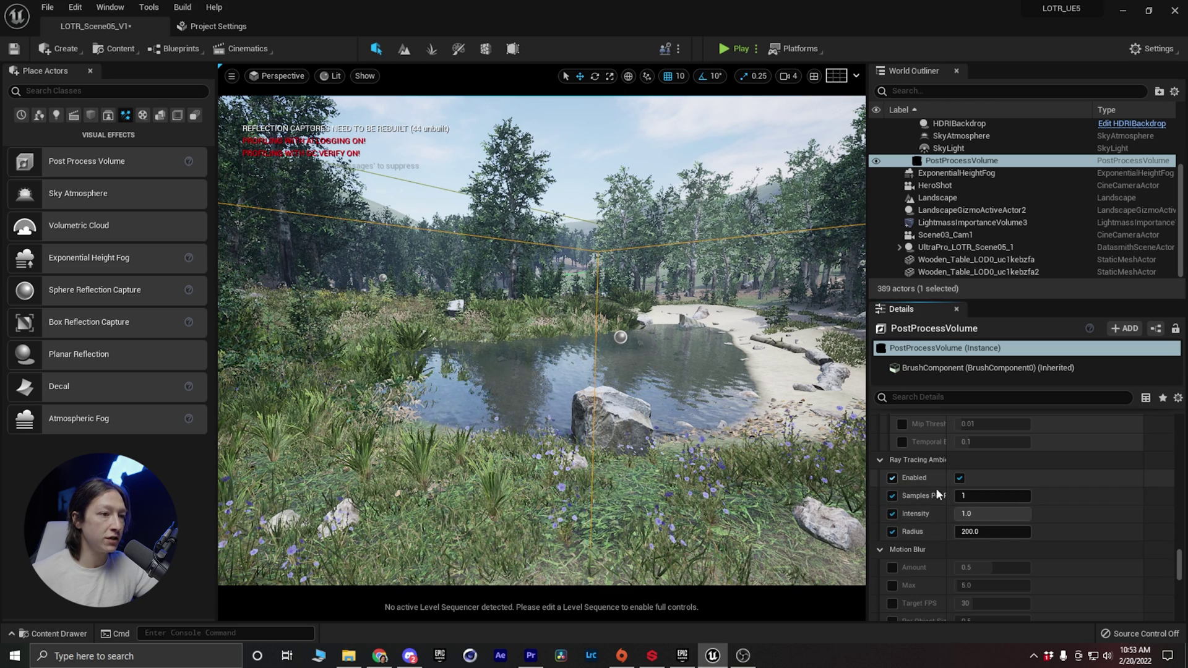
Try ray tracing ambient occlusion radii such as 8320 and 3680 on the pond view, and reset the radius to its default
left_click(975, 532)
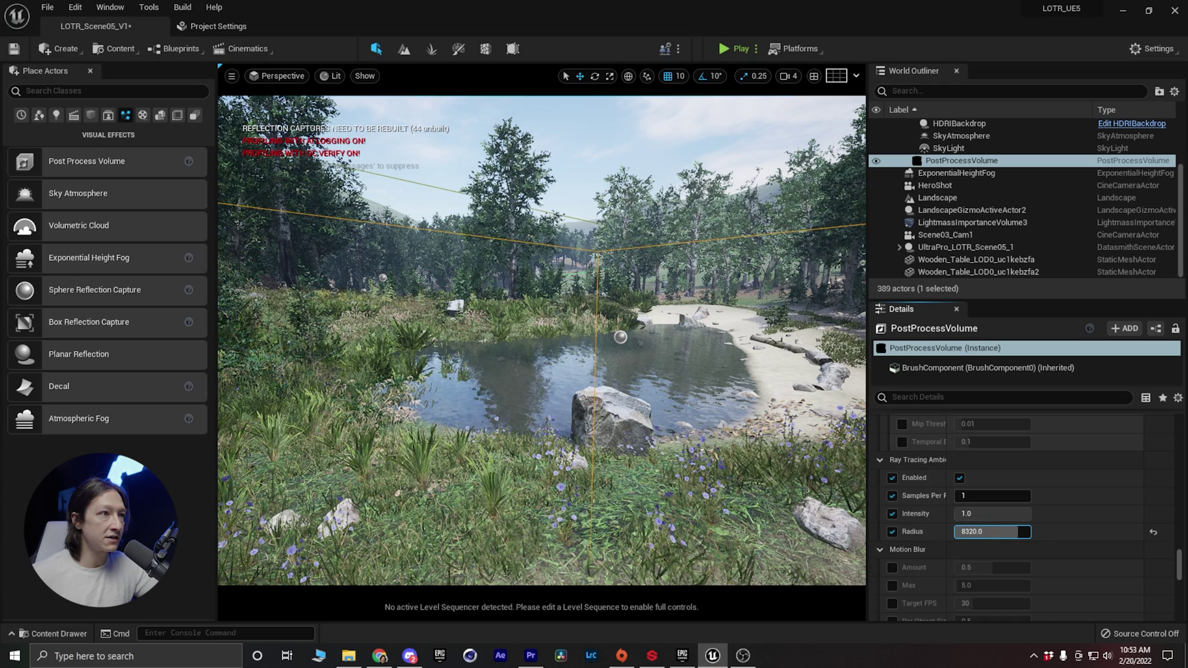
right_click_drag(674, 384, 694, 384)
left_click_drag(1013, 536, 955, 533)
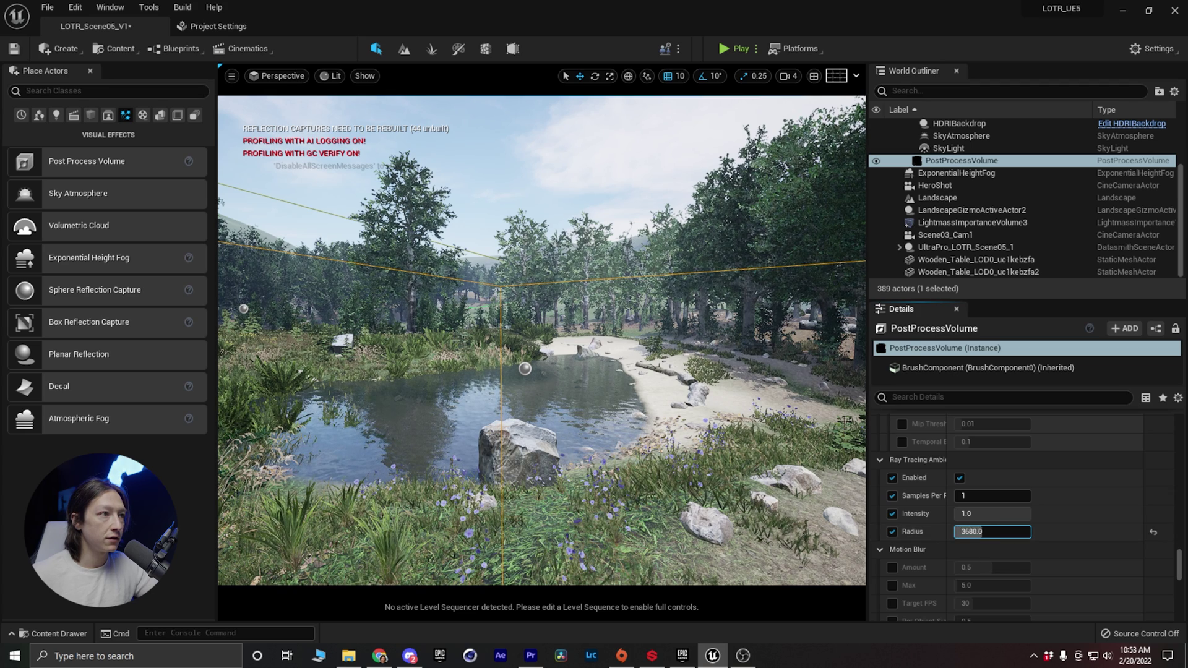
left_click(1154, 532)
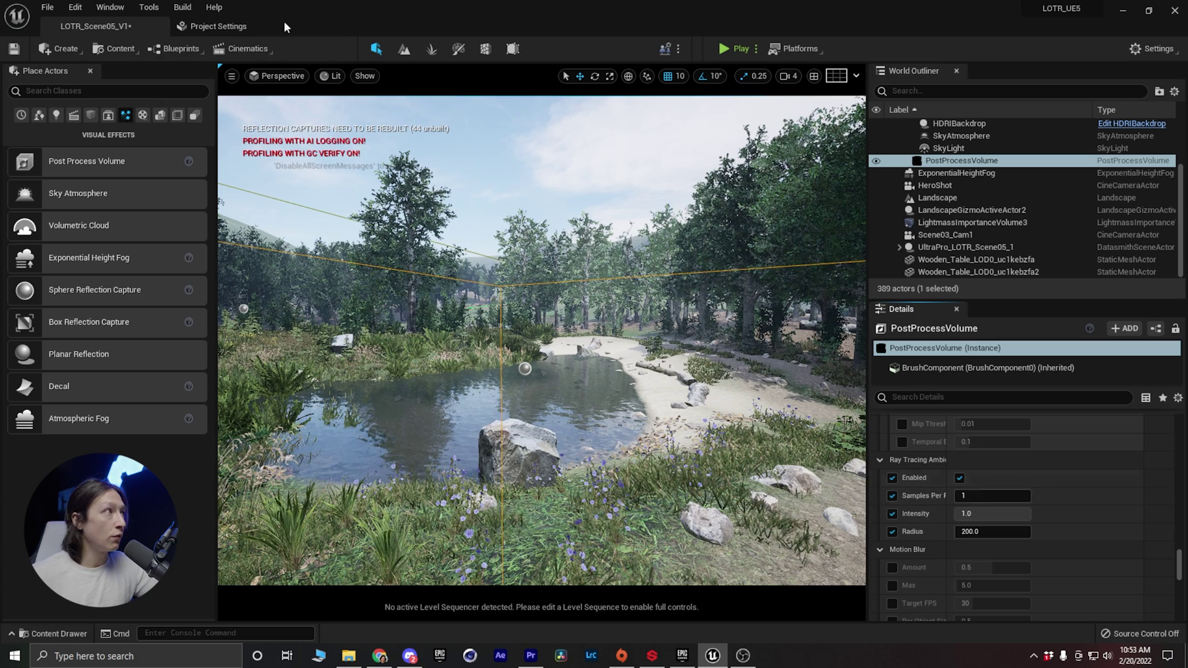
Display the Ambient Occlusion buffer visualization and set the ray tracing ambient occlusion radius to 800
left_click(330, 76)
mouse_move(396, 272)
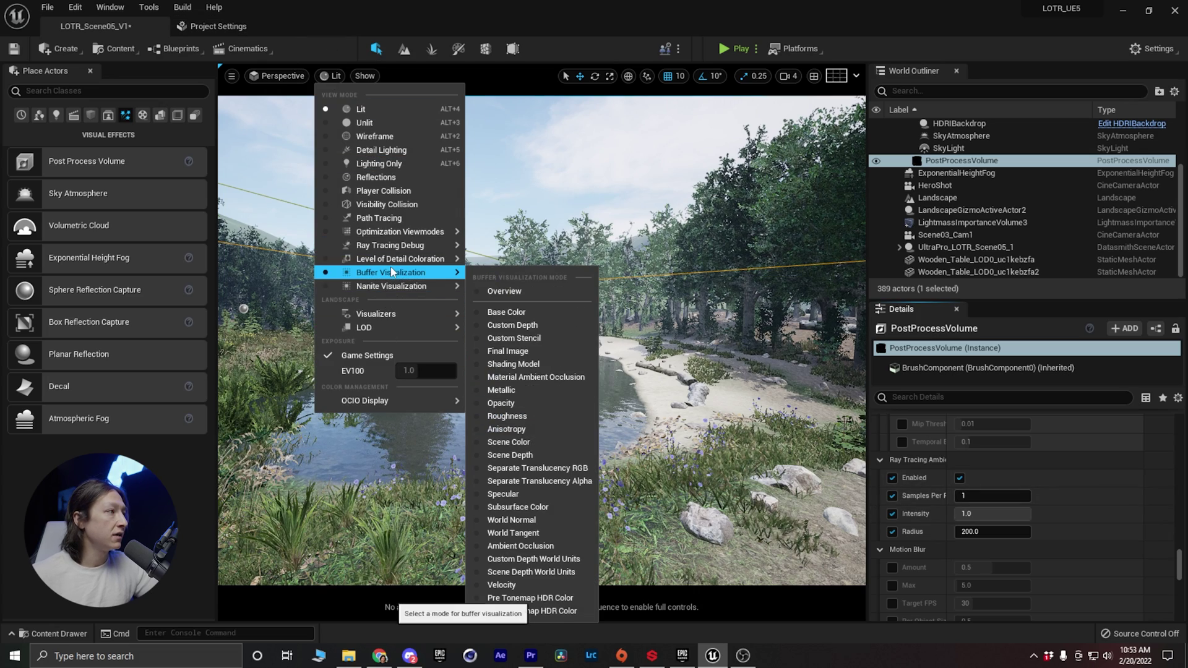
left_click(552, 547)
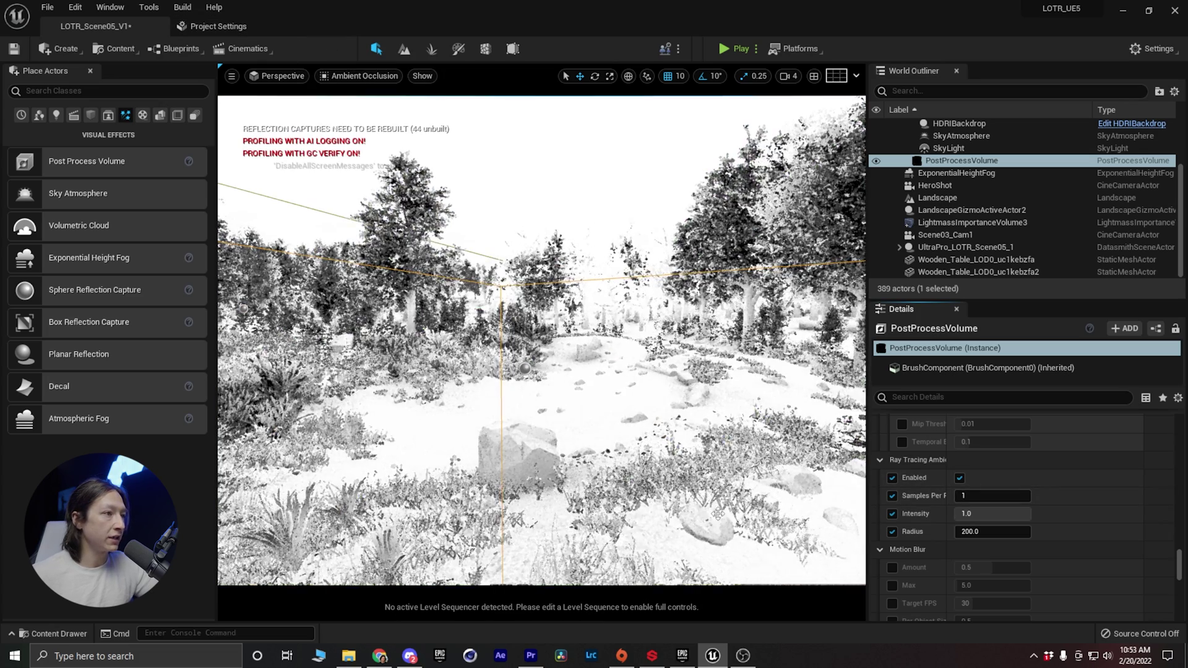
left_click(329, 75)
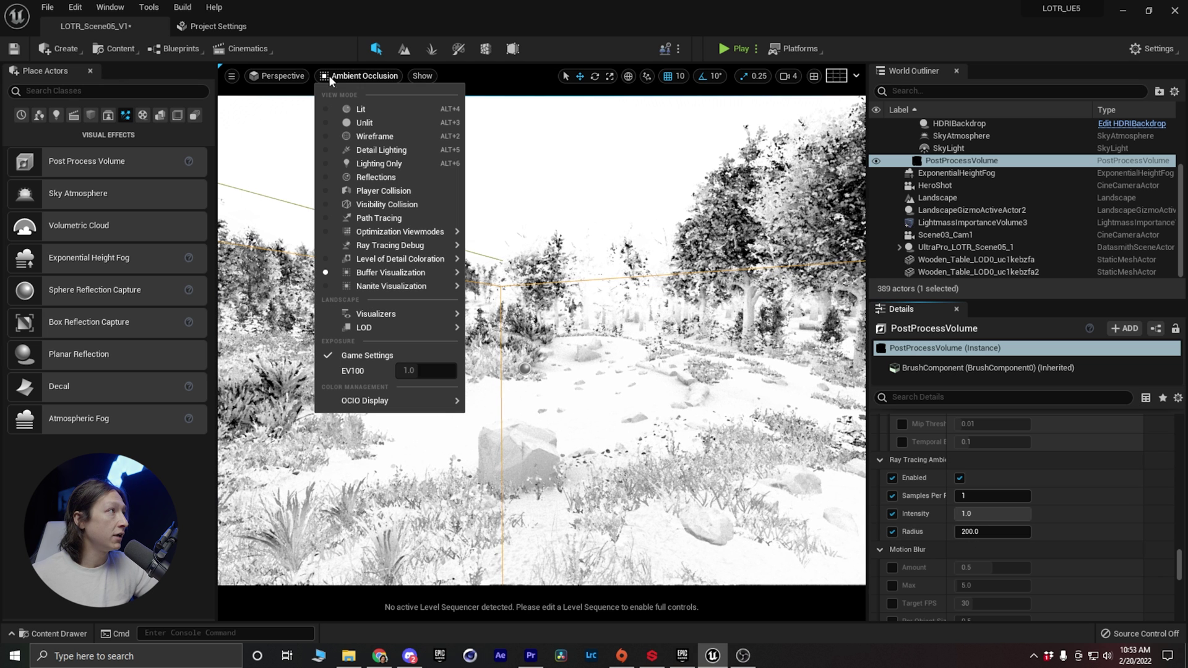
mouse_move(414, 274)
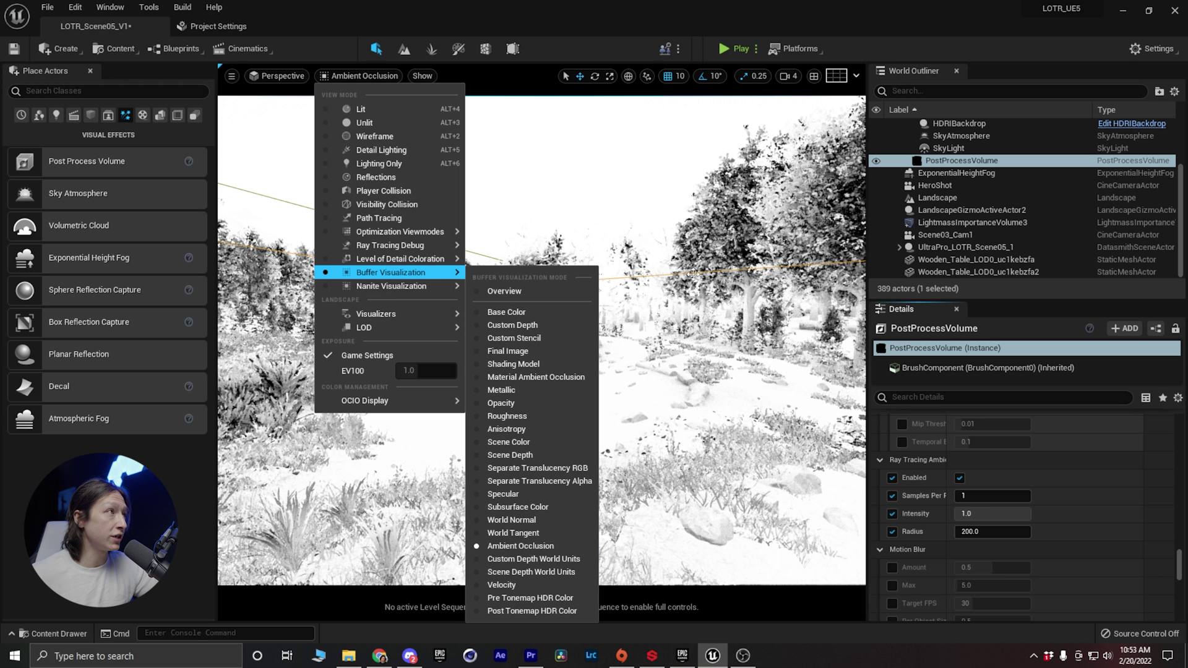
left_click_drag(996, 532, 961, 532)
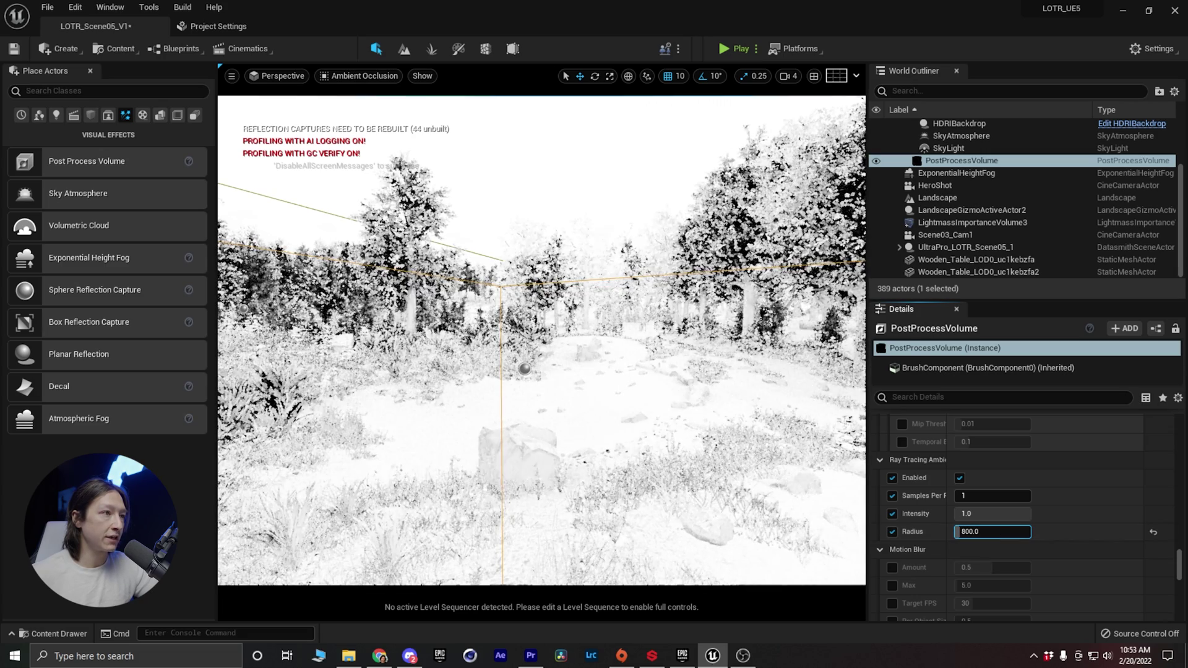
Return the viewport to Lit mode and set the ray tracing ambient occlusion radius to 6880
left_click(359, 75)
left_click(372, 103)
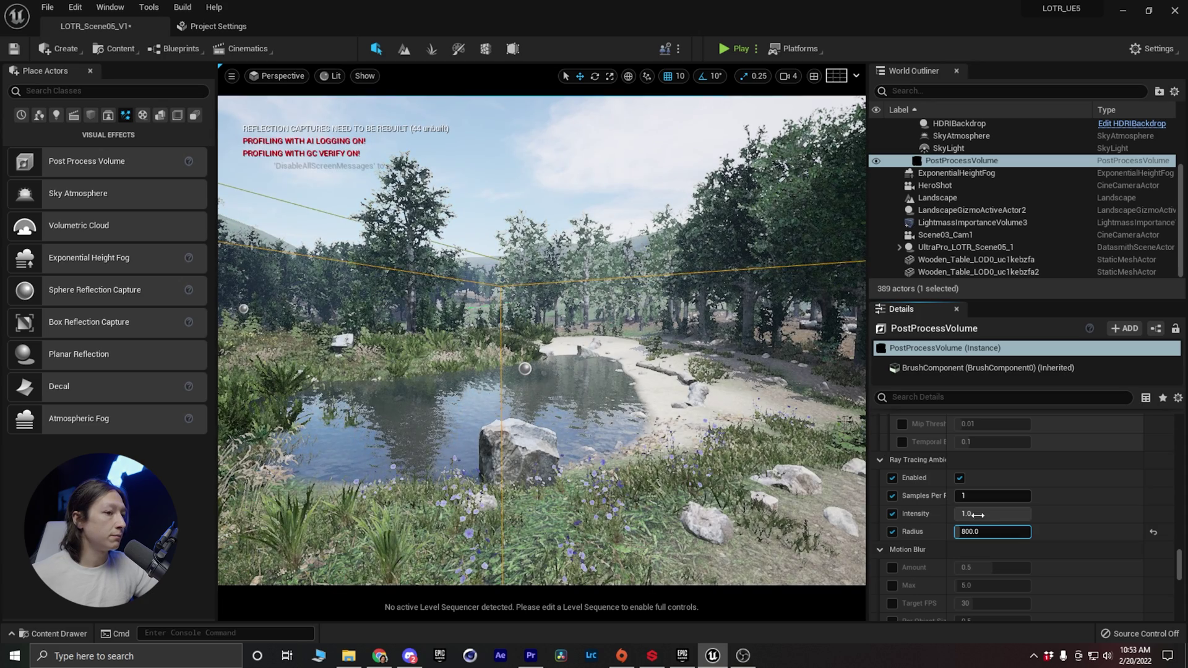
left_click_drag(1029, 532, 956, 533)
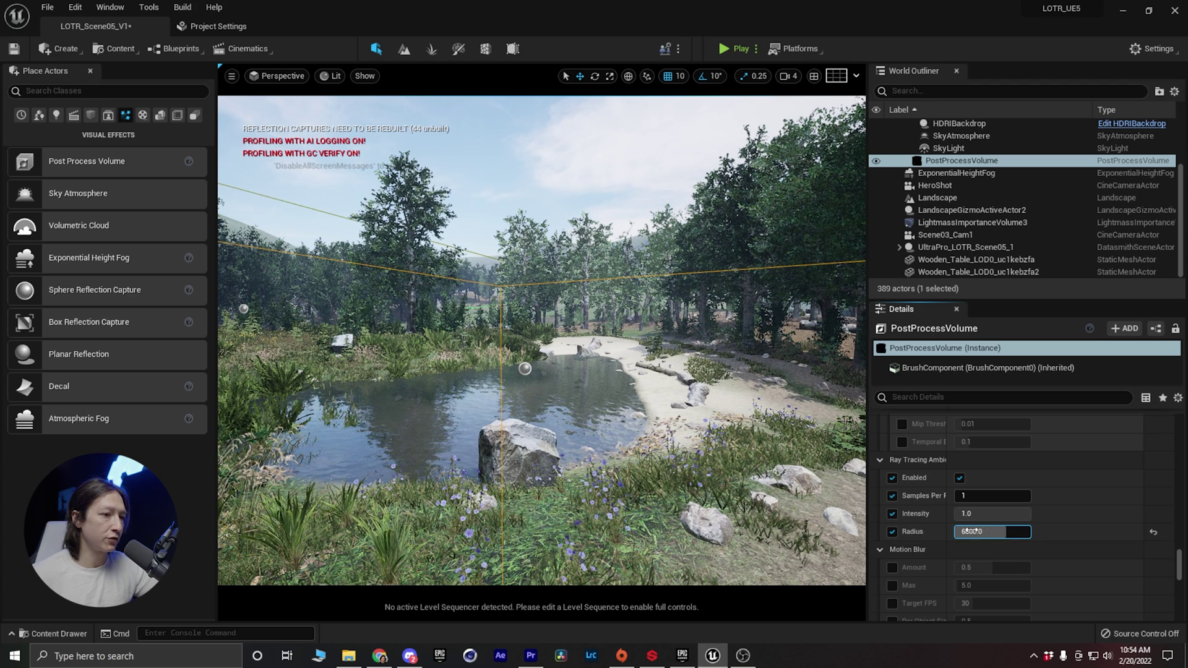
Enable the motion blur Amount, Max, Target FPS and Per Object Size overrides, and set Target FPS to 24
left_click(892, 568)
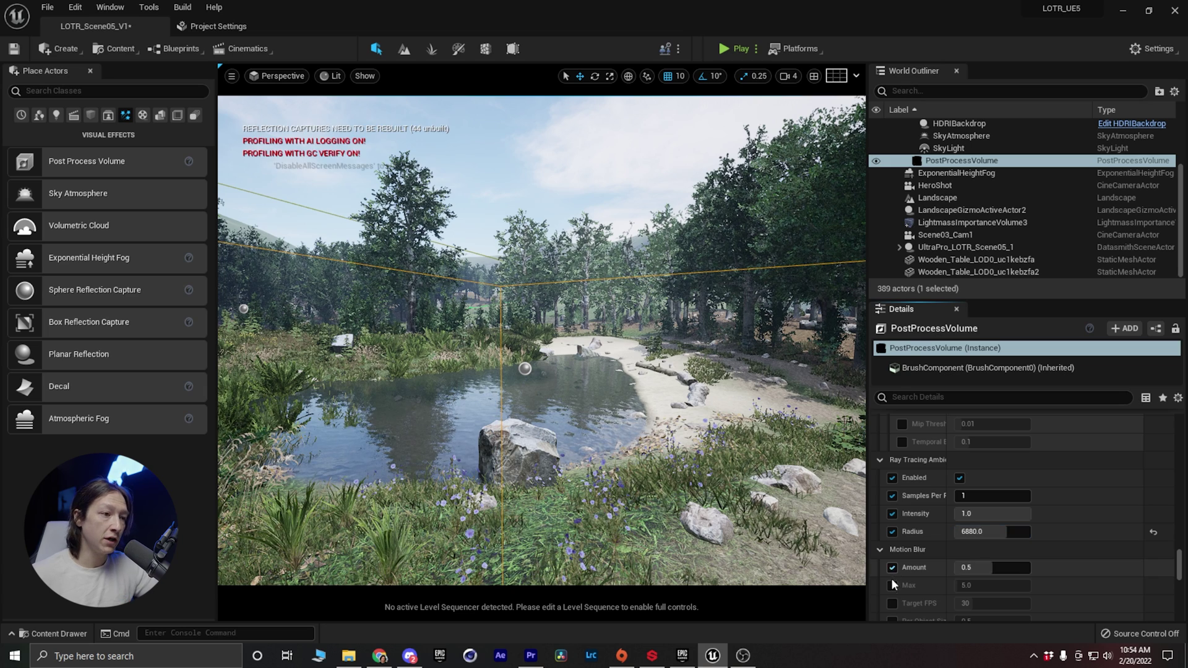
left_click(892, 585)
left_click(893, 603)
scroll(894, 597, "down", 1)
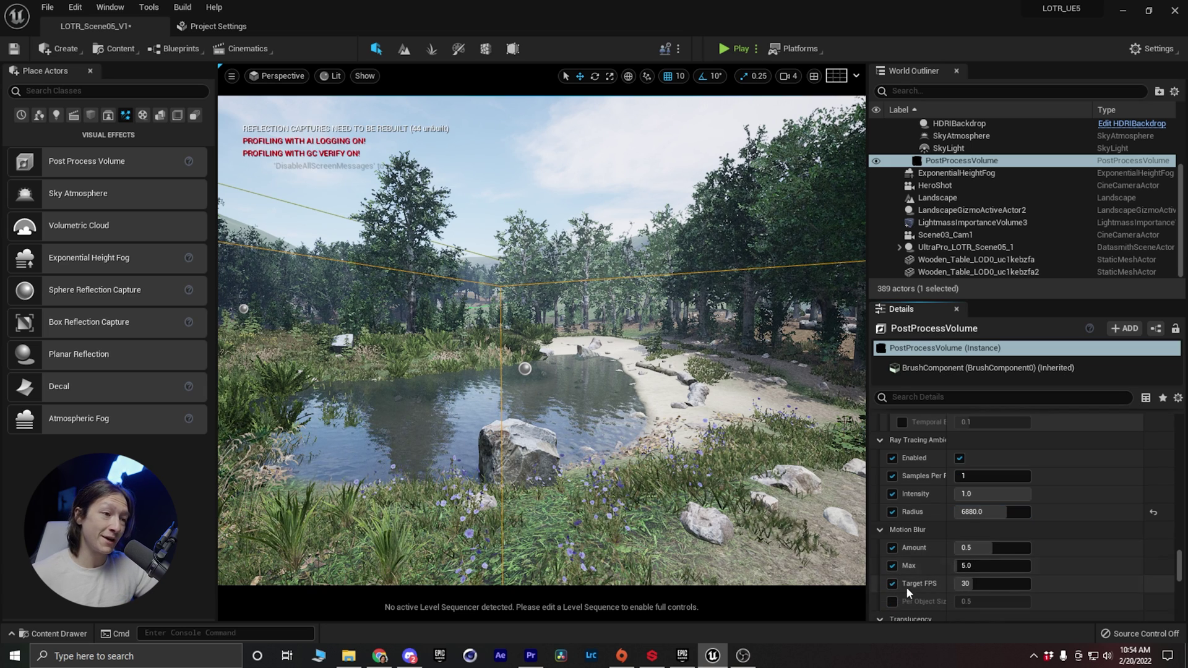
left_click(892, 602)
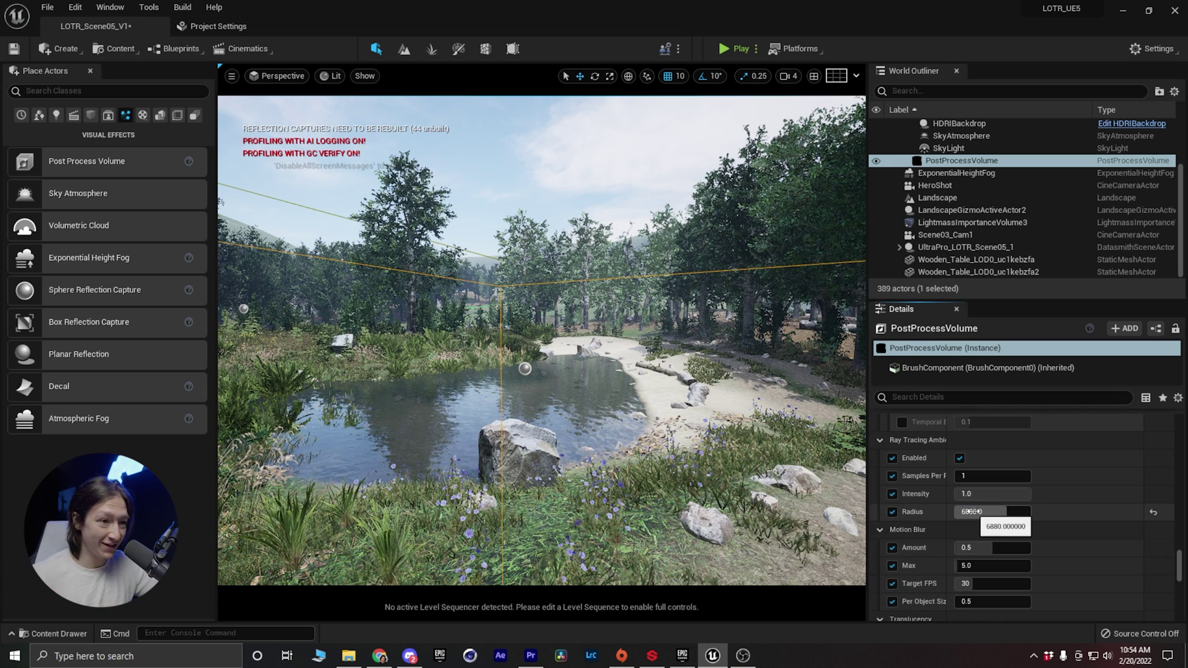
type("24")
key("Return")
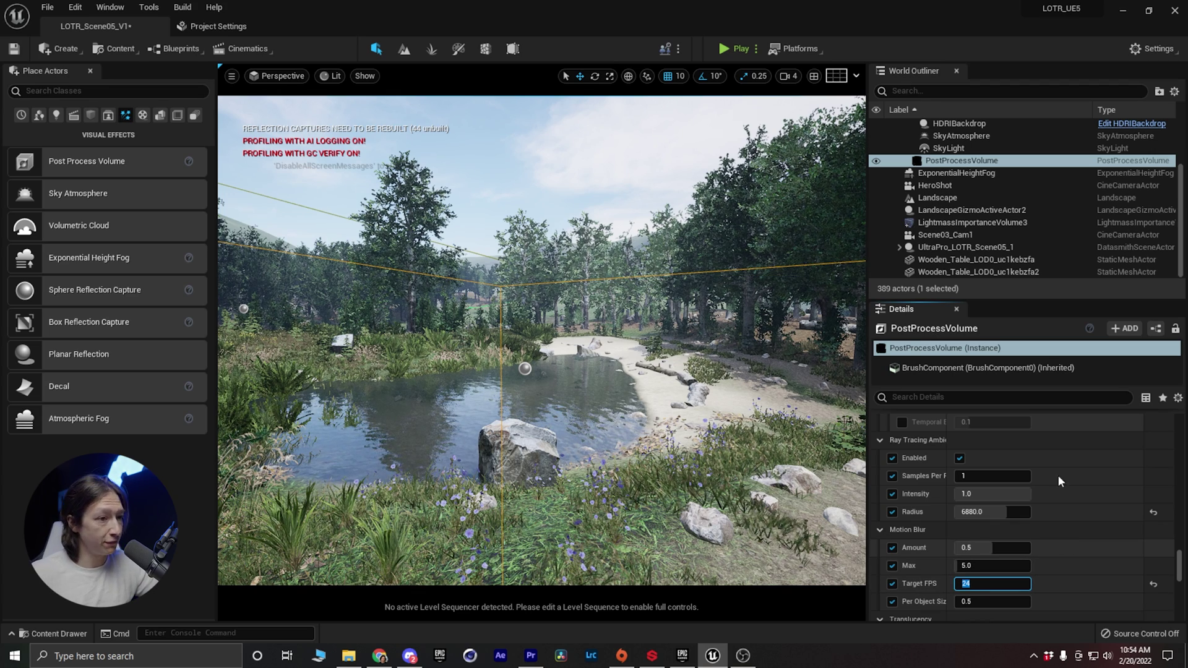
View the table through the HeroShot camera and turn on game view to hide the editor icons
right_click_drag(649, 415, 628, 479)
key("s")
left_click(269, 77)
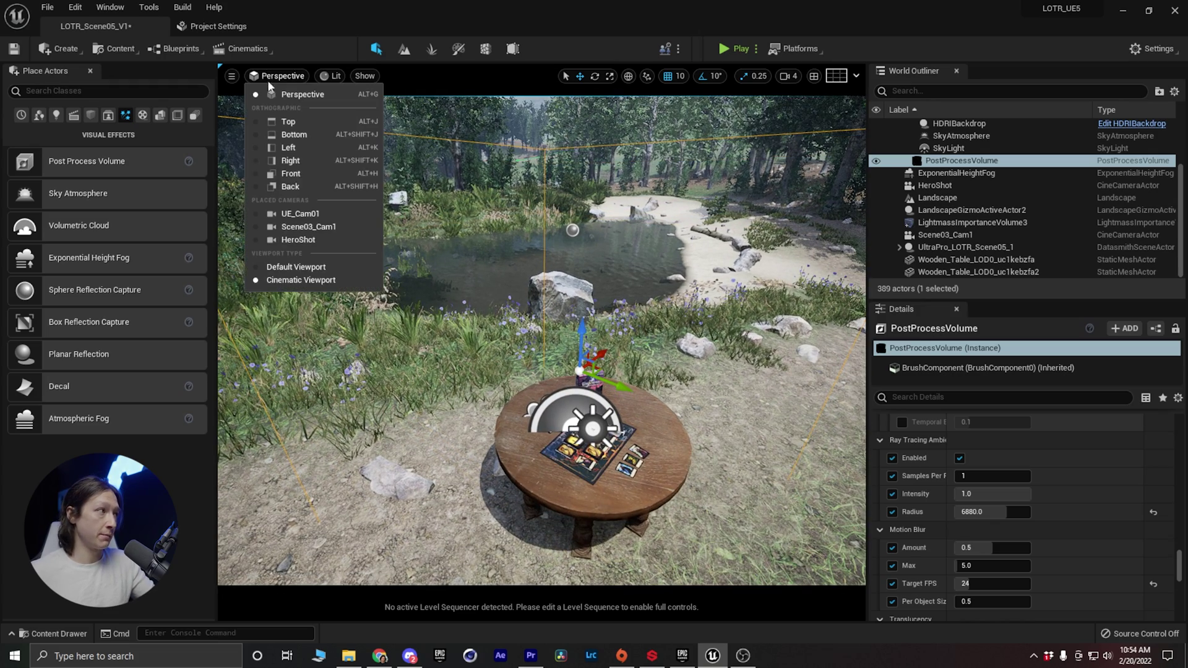
left_click(302, 240)
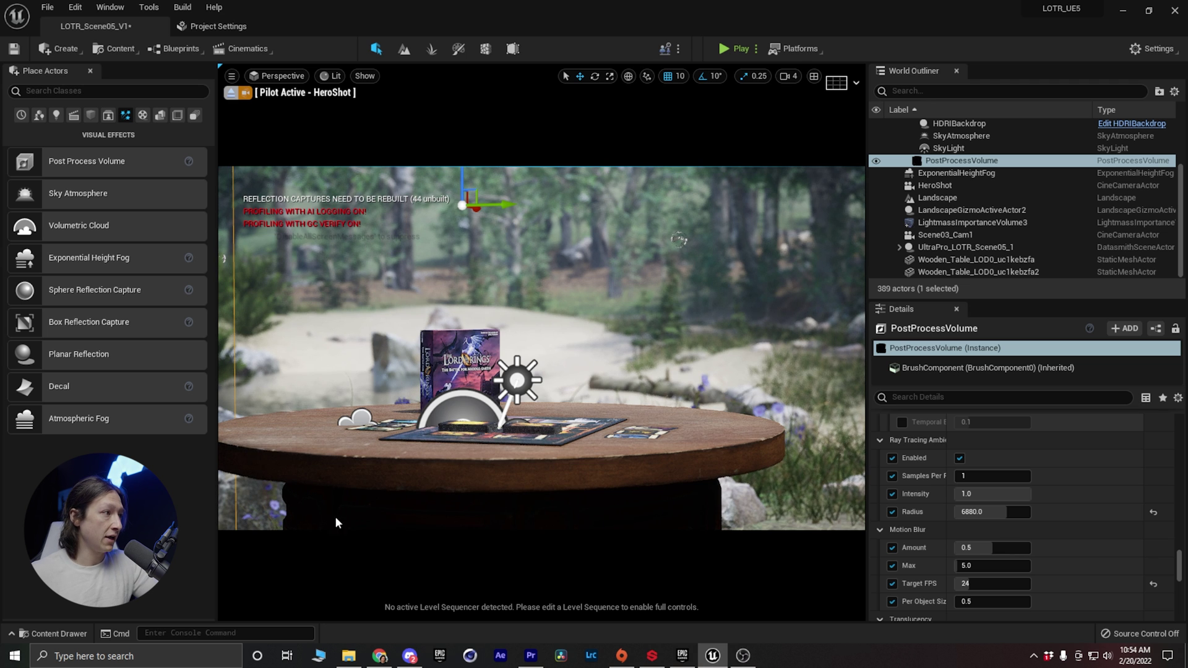
left_click(594, 466)
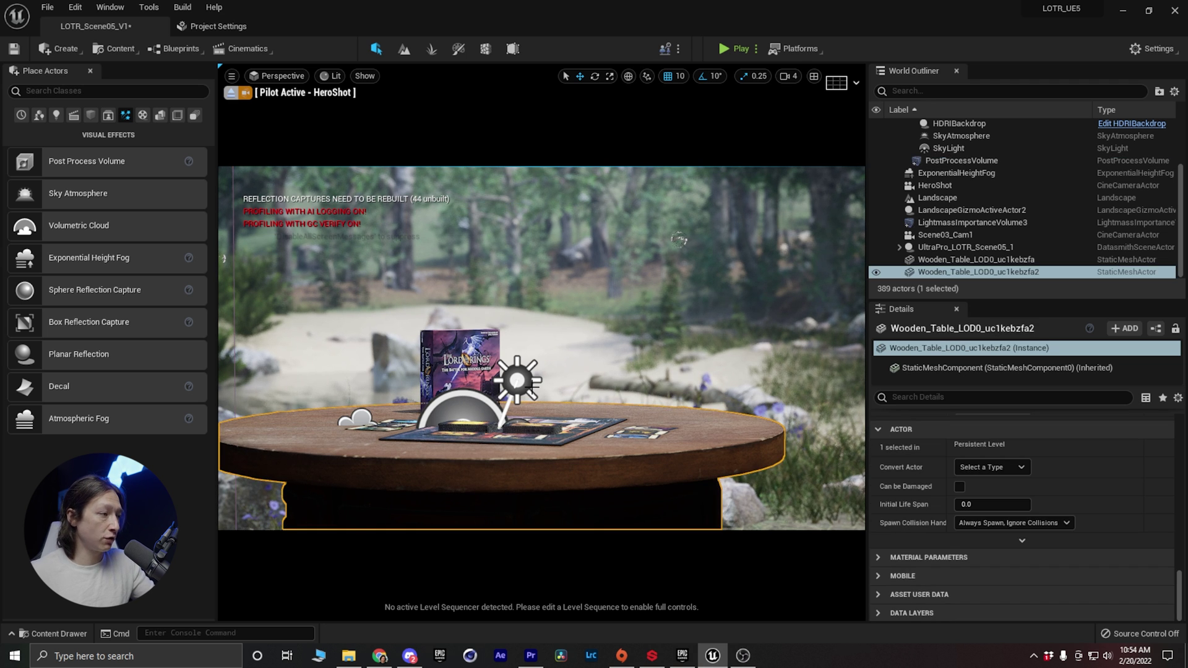
left_click(545, 380)
key("g")
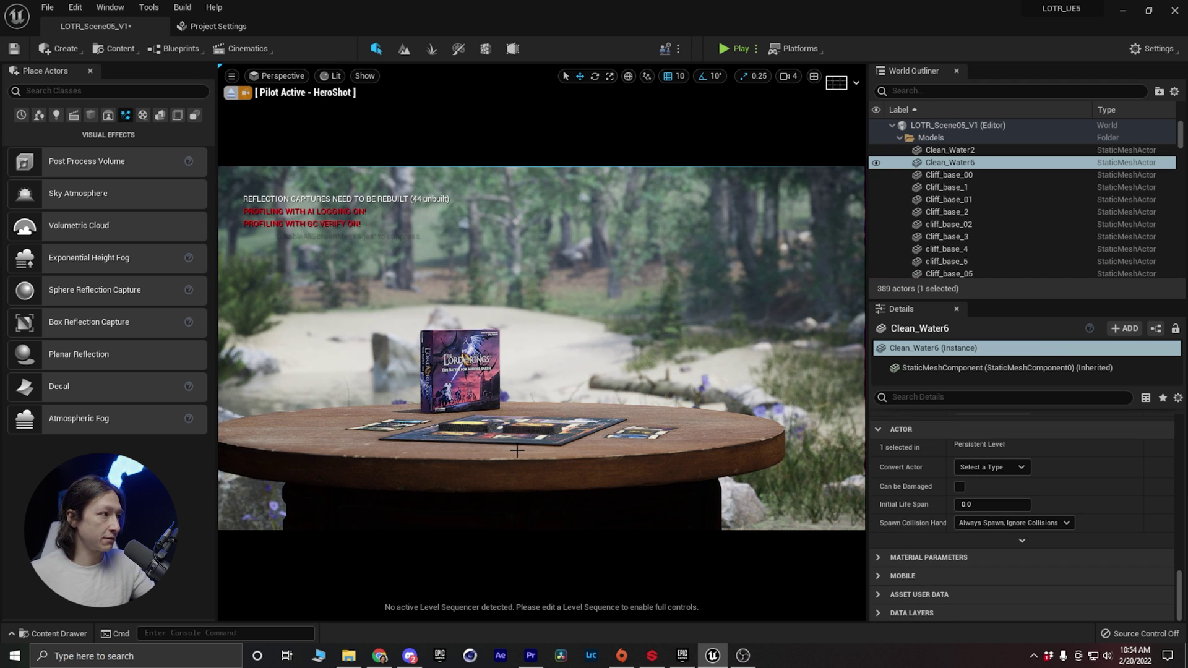
Dock the Content Browser as a short full-width strip beneath the viewport and side panels
key("ctrl+space")
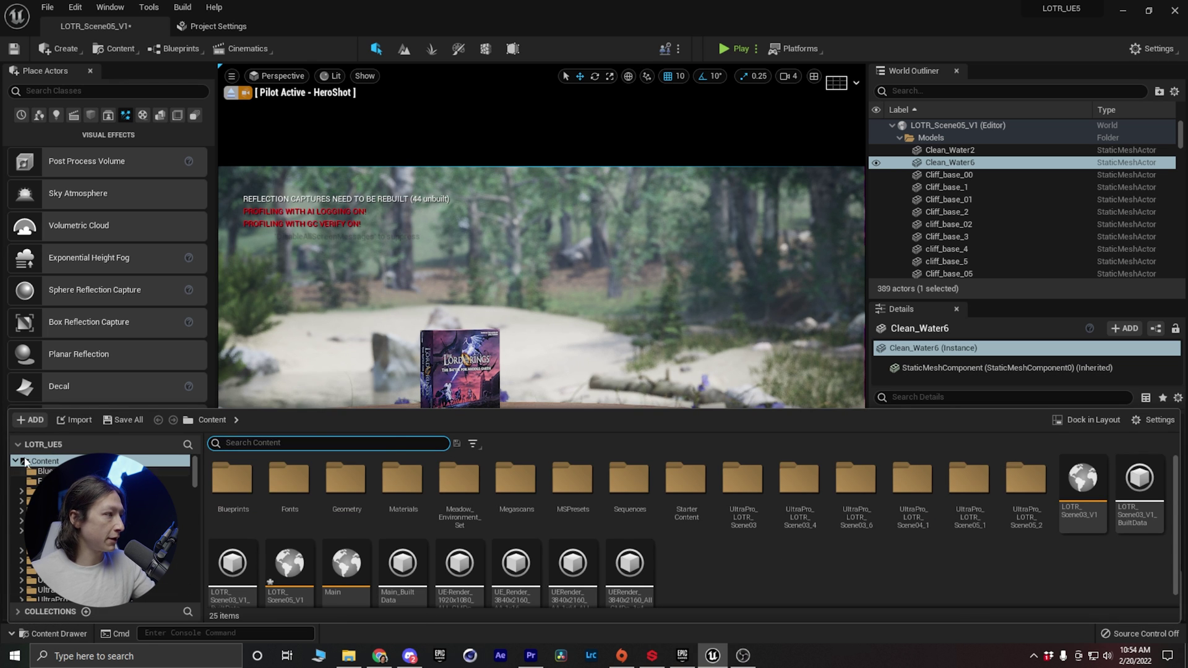
left_click(1090, 420)
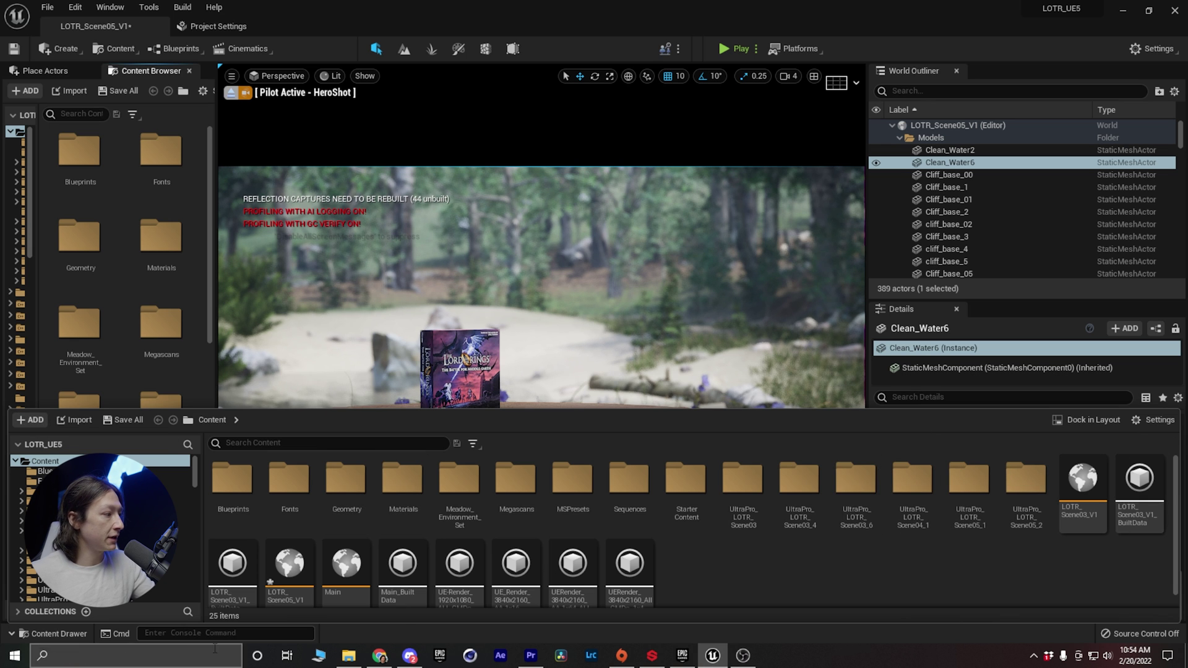
left_click(45, 634)
left_click(189, 71)
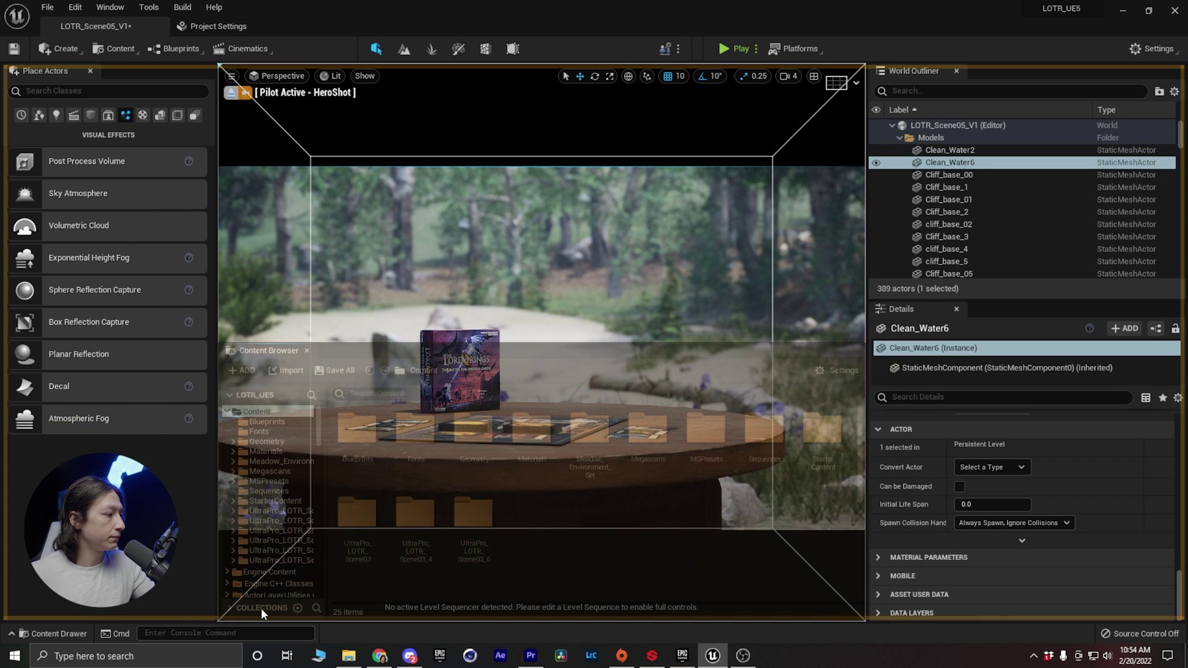
left_click_drag(184, 610, 181, 605)
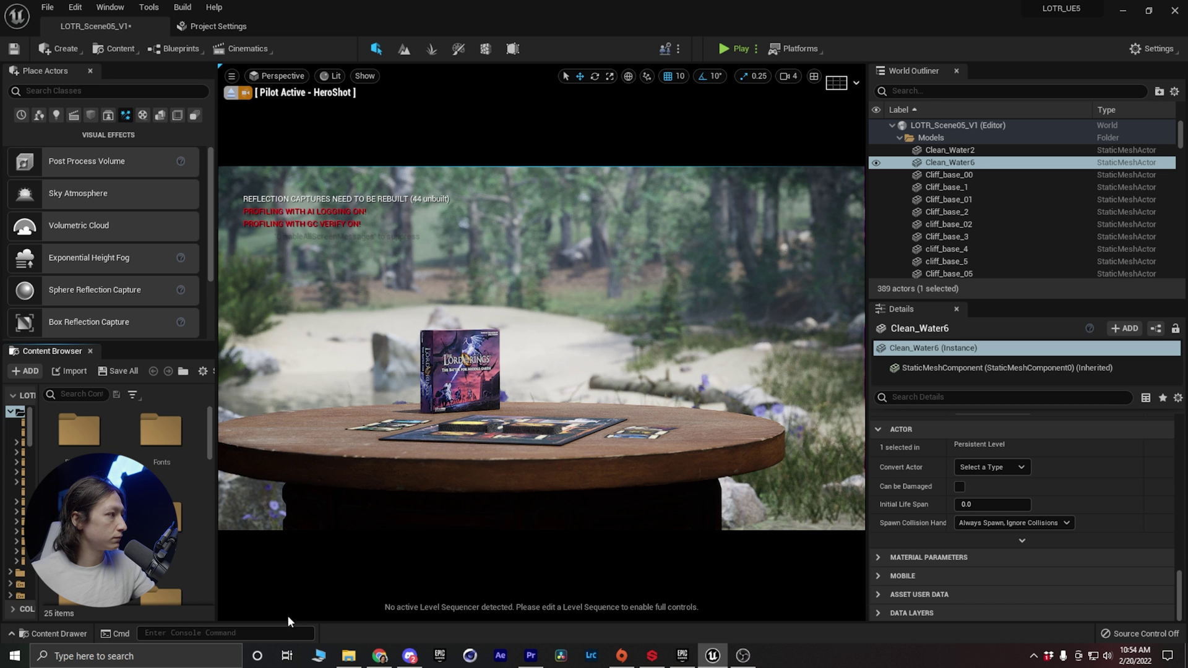
left_click_drag(52, 351, 300, 611)
left_click_drag(369, 342, 371, 480)
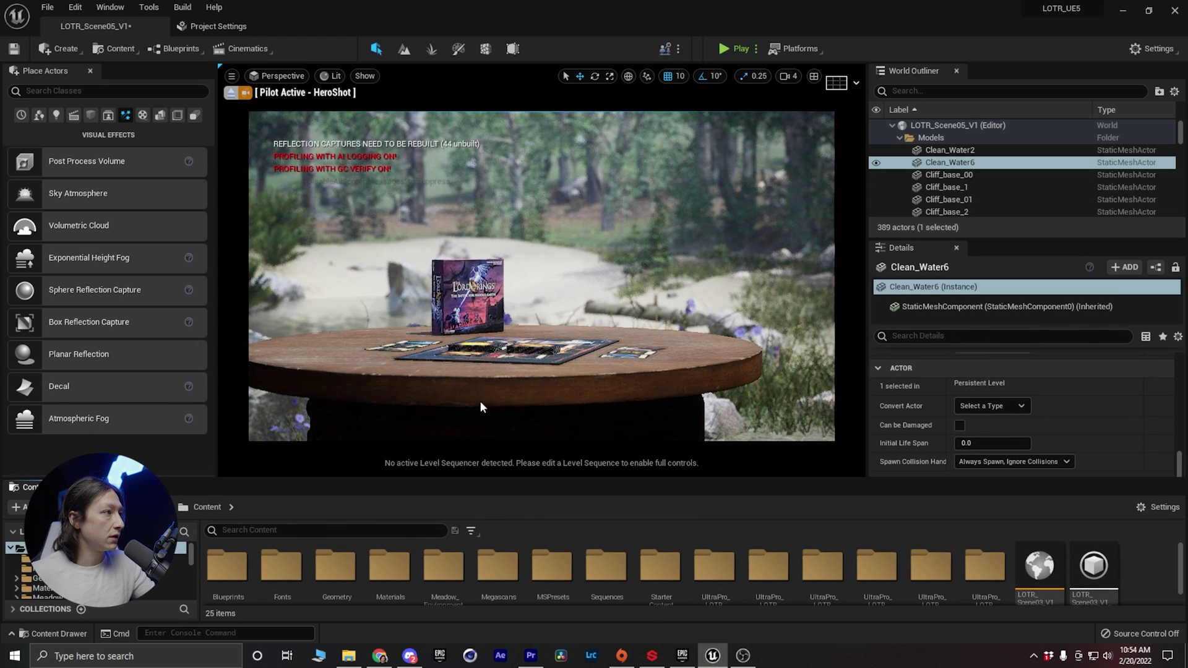
Reframe the piloted HeroShot camera close to the table so the game box faces it against the grass
mouse_move(445, 257)
right_mouse_down()
mouse_move(532, 263)
mouse_move(421, 260)
mouse_move(458, 269)
mouse_move(445, 258)
right_mouse_up()
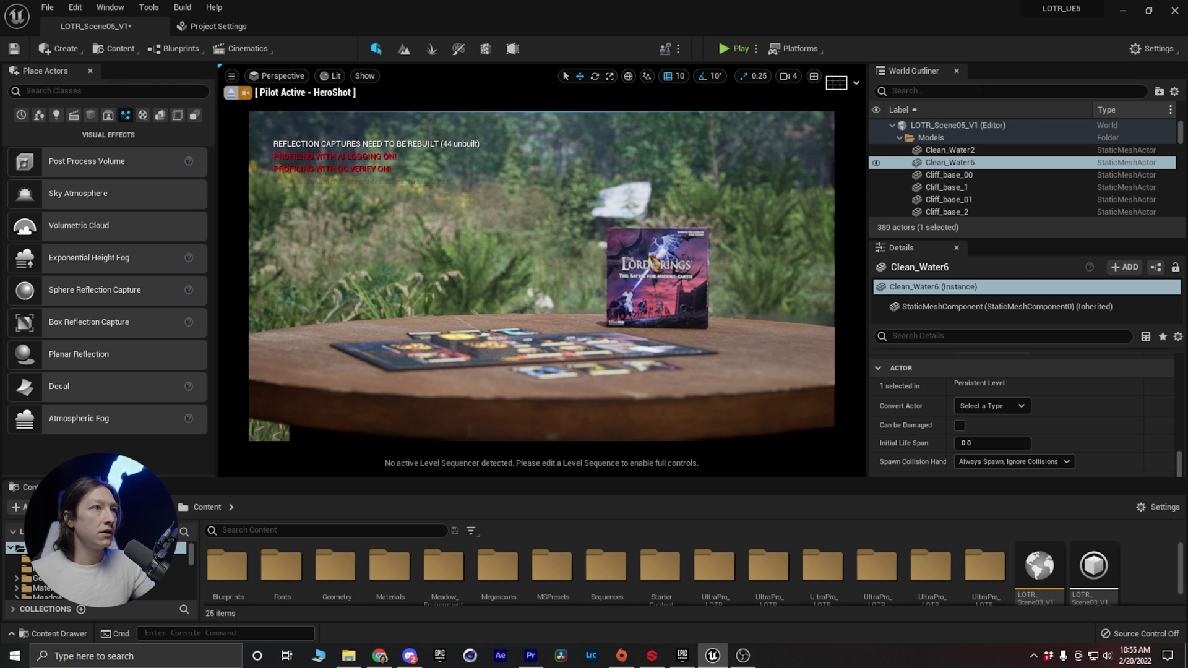
left_click(893, 126)
left_click(892, 125)
left_click(892, 125)
left_click(891, 125)
left_click(908, 93)
Find the HeroShot camera's focus settings and sample its manual focus distance from the front of the game box
scroll(934, 161, "down", 2)
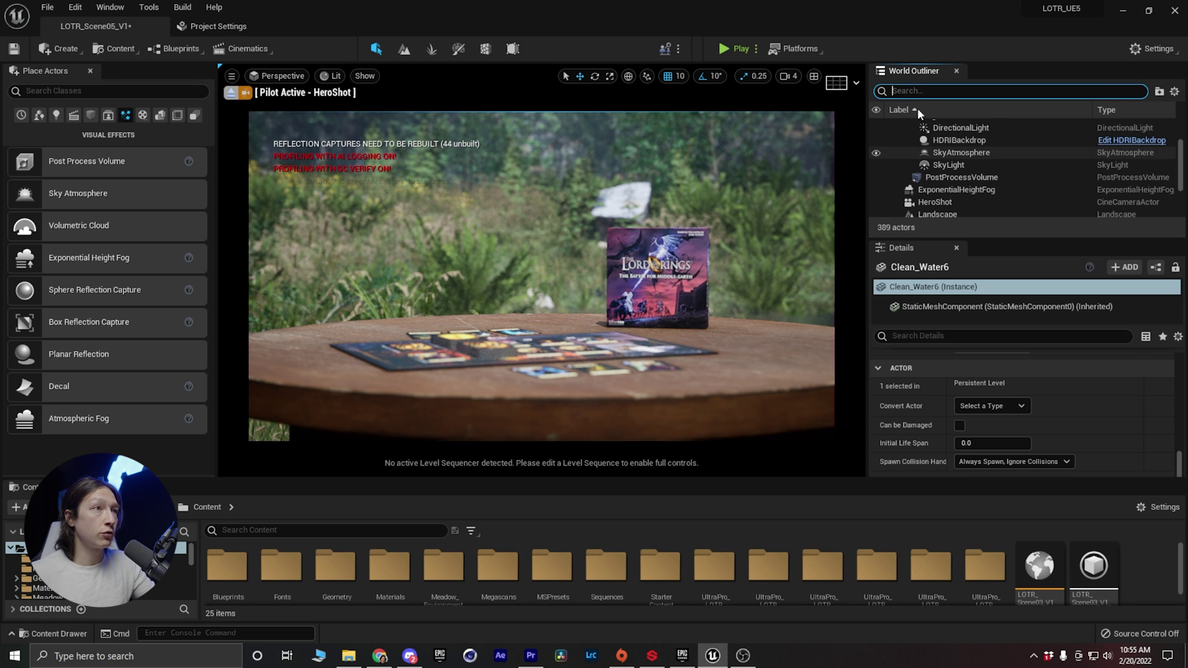
left_click(936, 202)
scroll(937, 391, "up", 8)
left_click(941, 336)
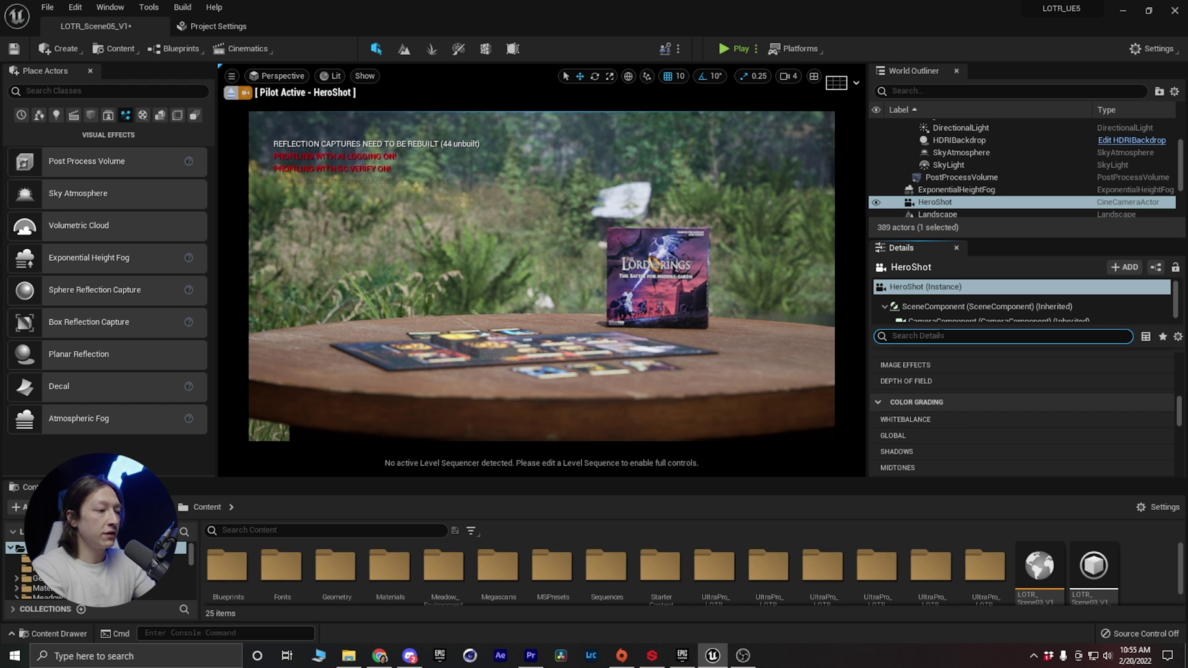
type("focus")
scroll(1004, 414, "up", 3)
left_click(1024, 416)
left_click(660, 265)
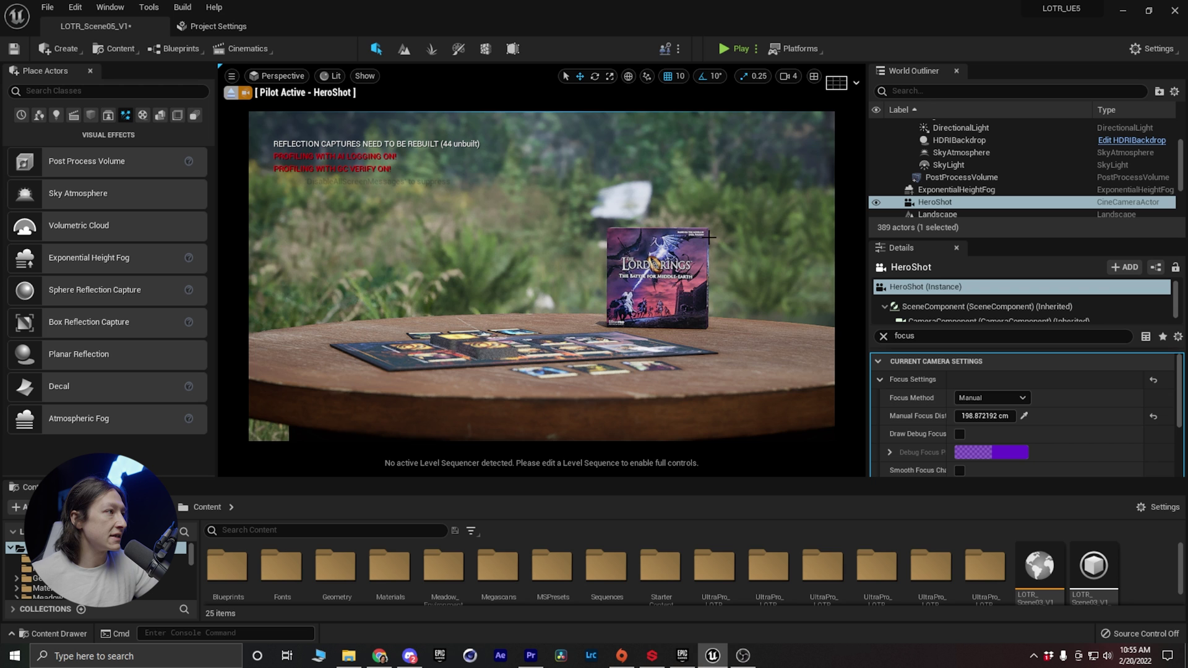
Deselect the camera, select the post process volume, and clear the "focus" filter from its details
key("Escape")
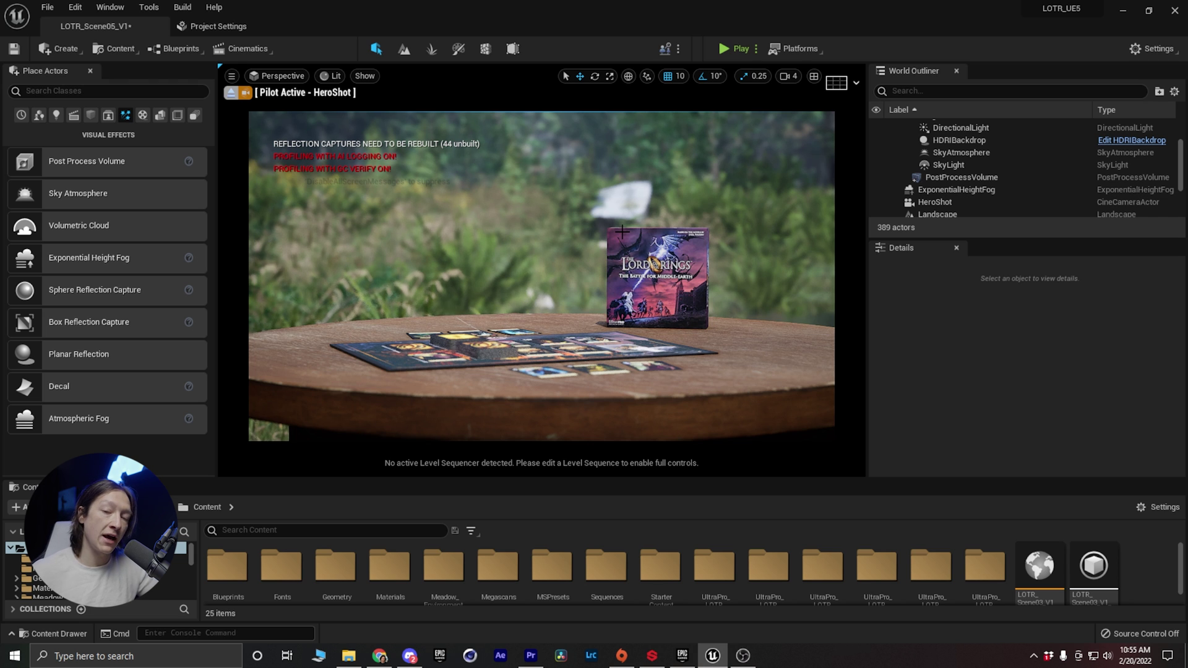
left_click(953, 178)
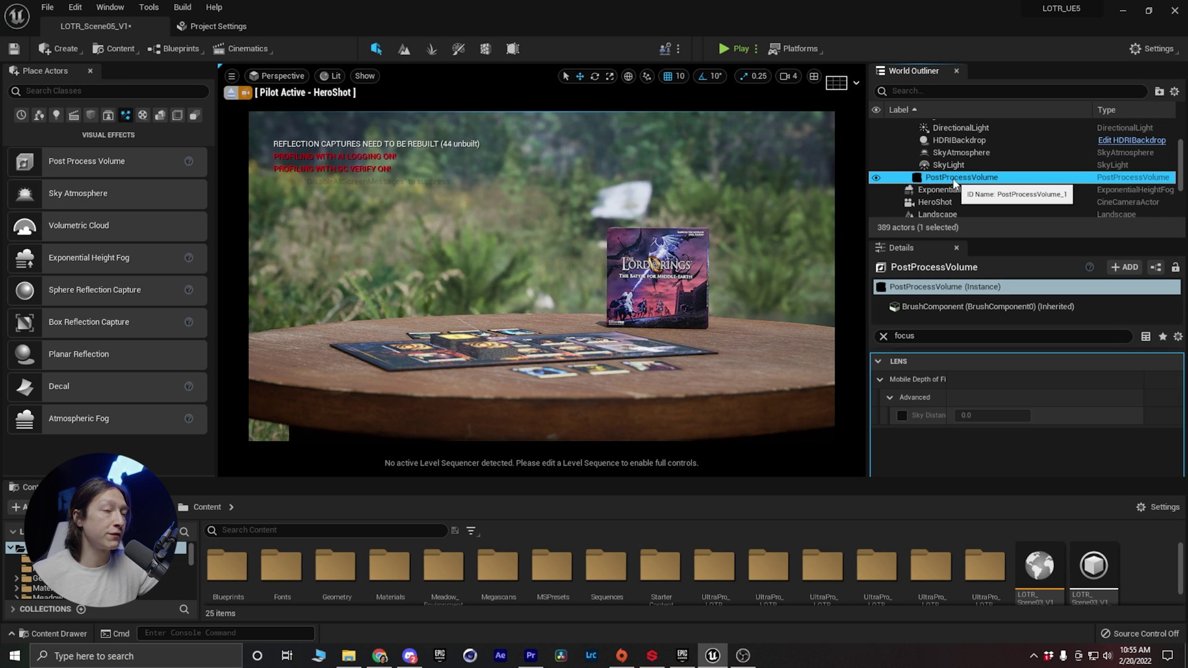
left_click(884, 336)
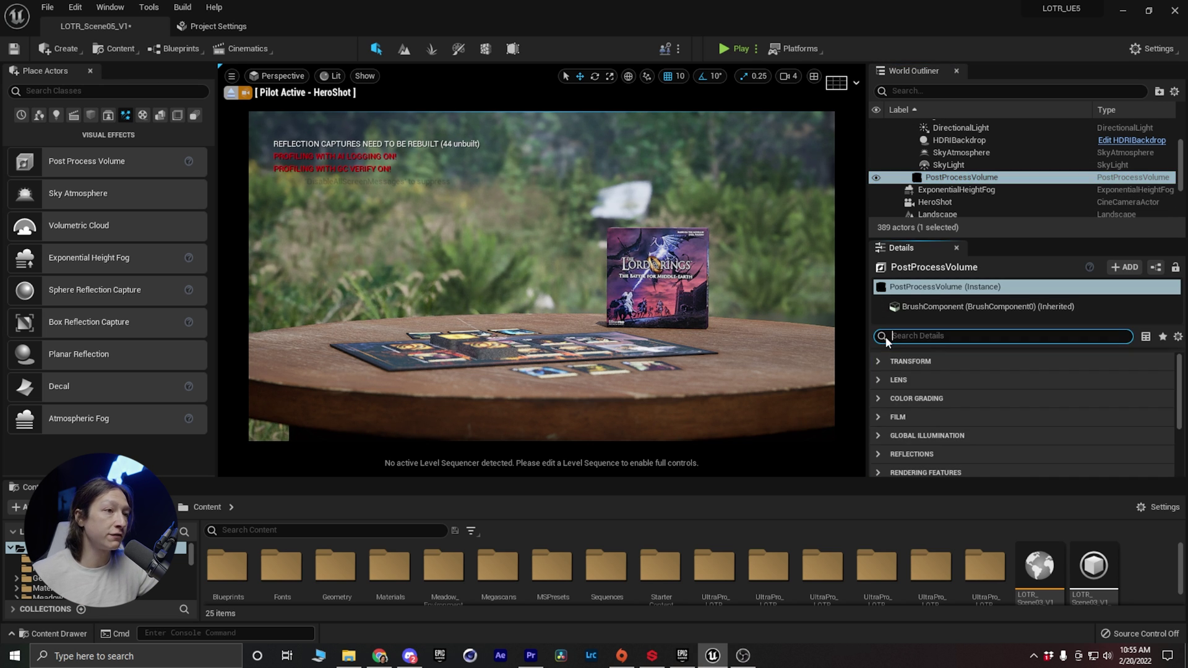
Select the directional light and lower its intensity to about 1.81 lux
scroll(889, 402, "up", 3)
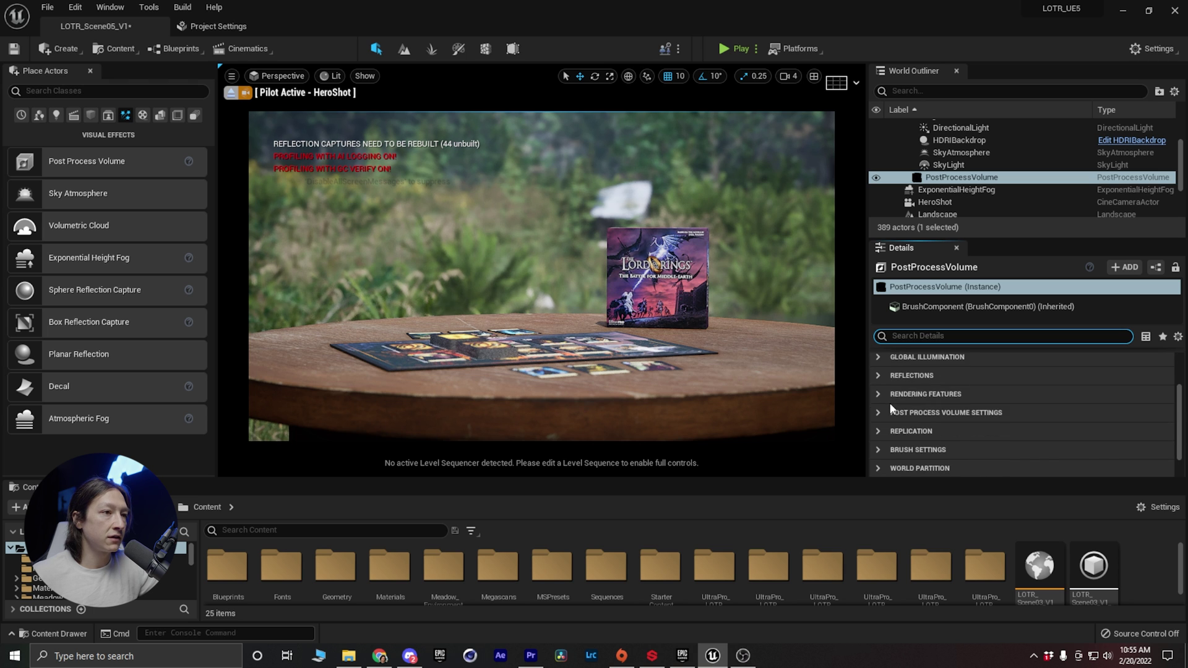
scroll(944, 180, "up", 3)
left_click(944, 205)
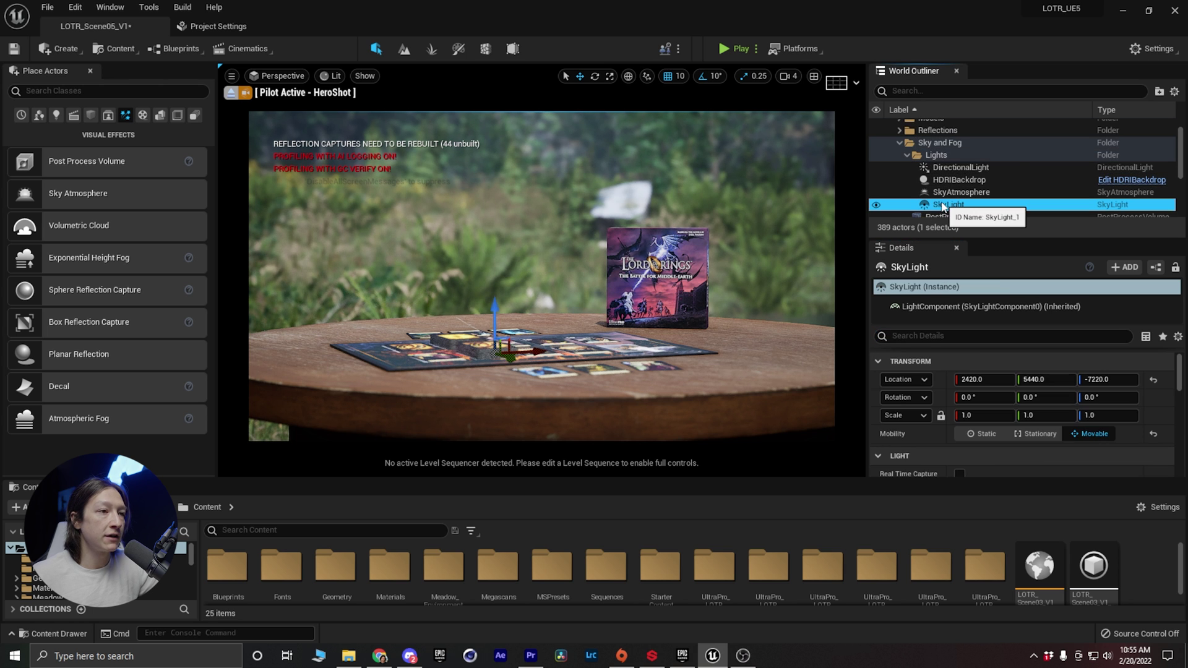
left_click(958, 167)
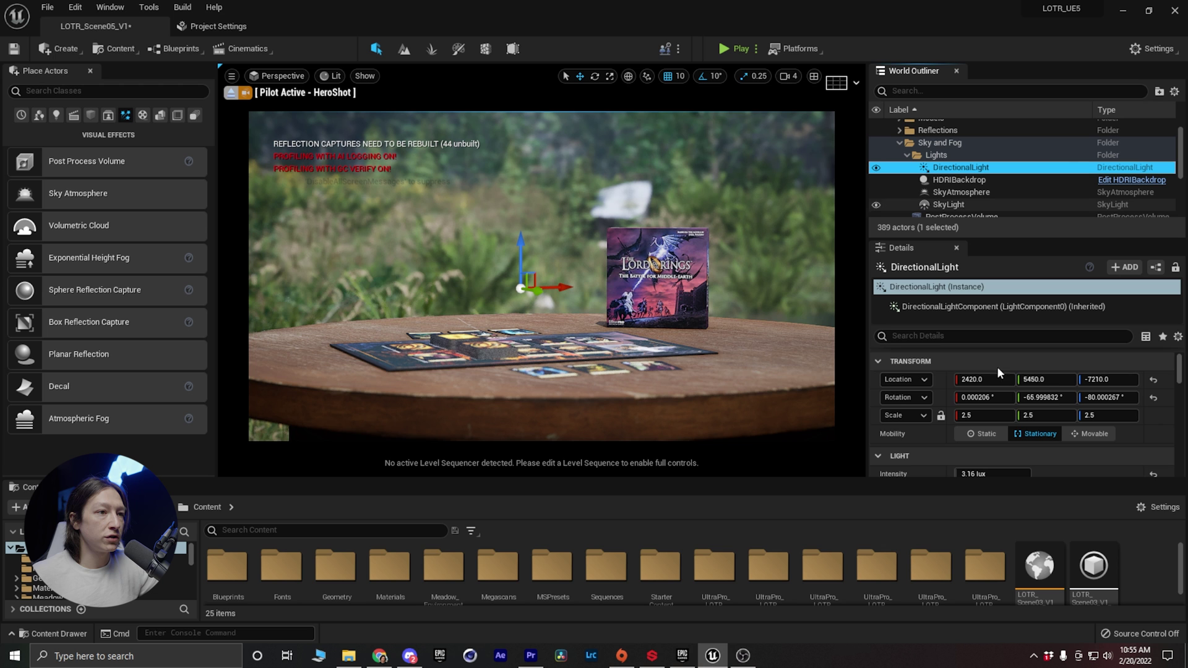
scroll(949, 439, "down", 1)
left_click_drag(990, 455, 981, 455)
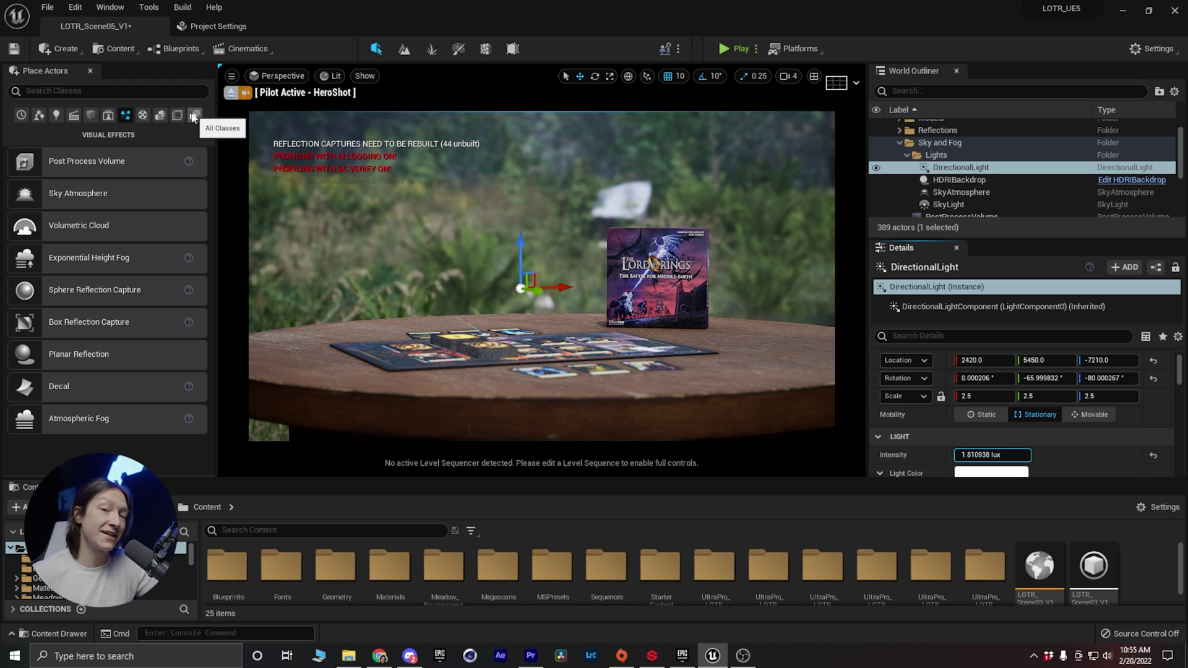
Search the placeable actors for "spot", place a spot light above the table, and leave the HeroShot camera view
left_click(77, 91)
type("spot")
left_click_drag(73, 110, 583, 355)
left_click(231, 92)
right_click_drag(630, 302, 630, 303)
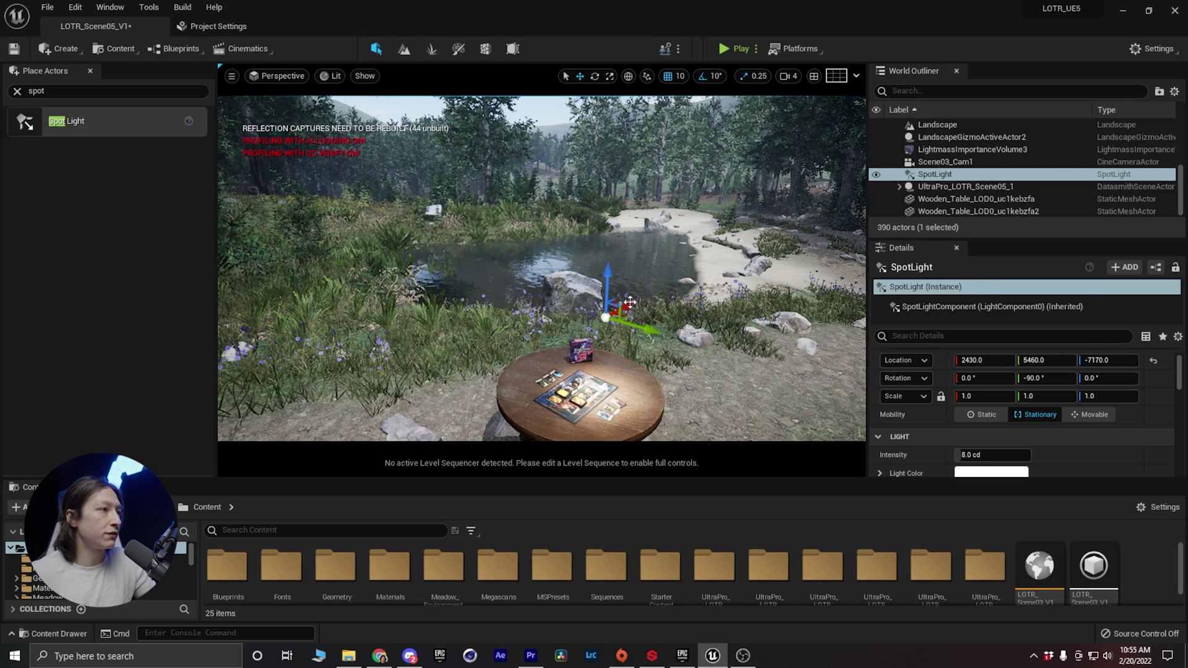
Raise the spot light to a Z location of -7110 and rotate it to about 90°, -60°, -90°
left_click_drag(606, 290, 625, 161)
key("e")
key("w")
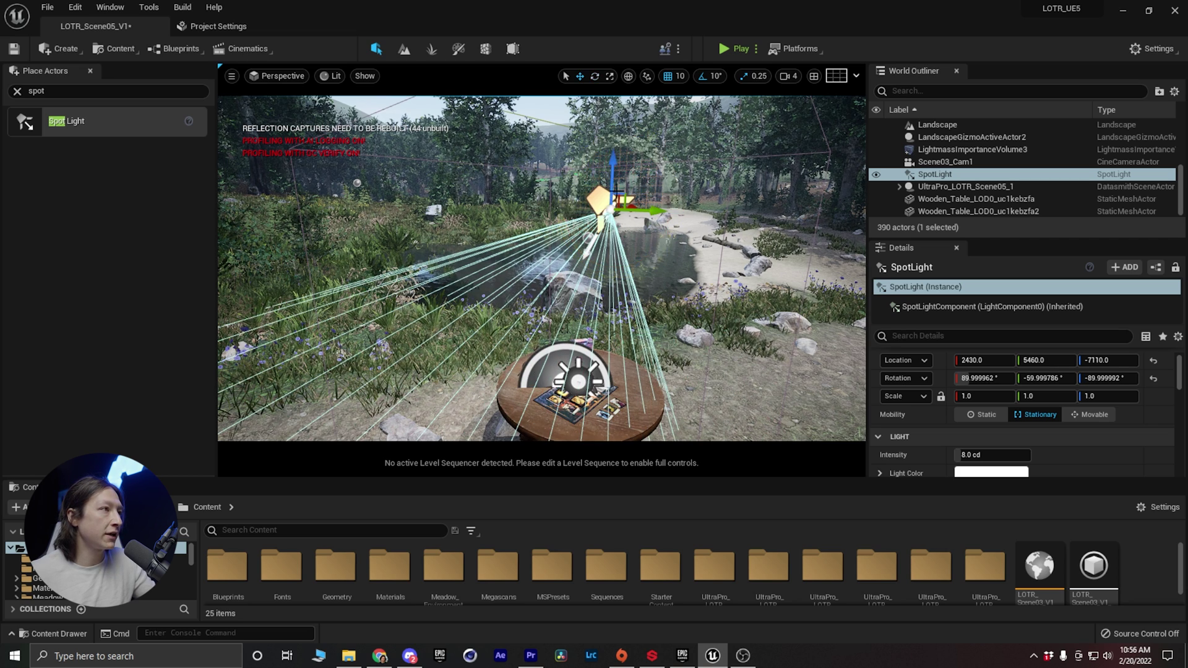
Move the spot light beside the table to a Y location of 5500 and a Z location of -7100
right_click_drag(700, 247, 745, 223)
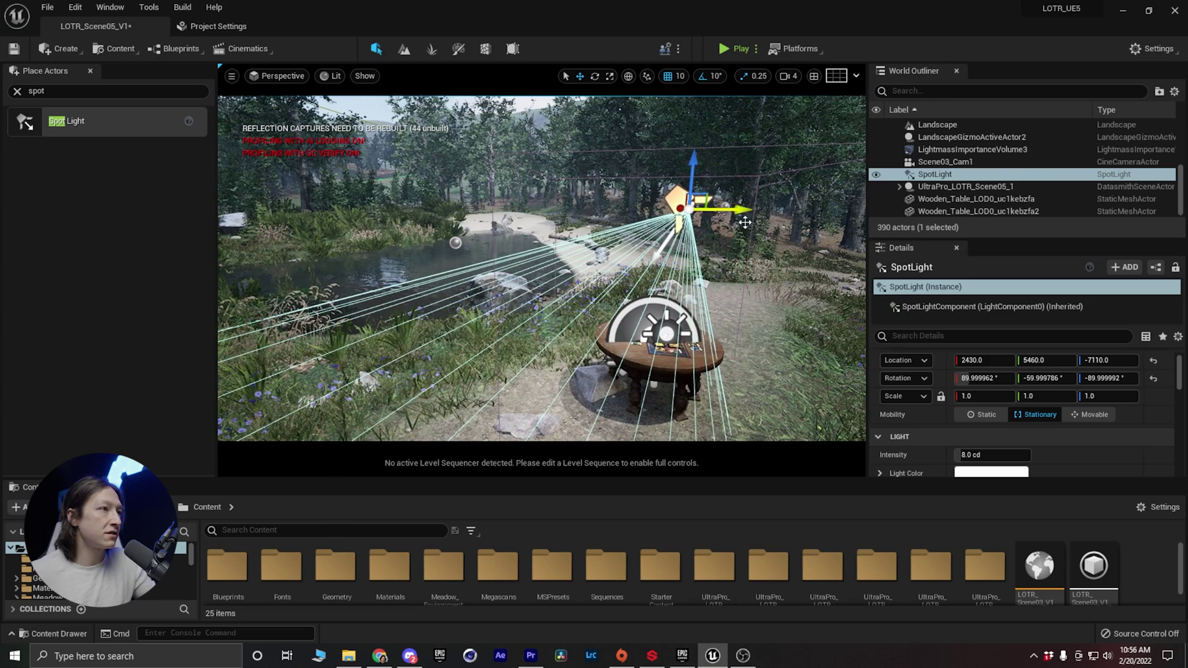
left_click_drag(745, 213, 812, 220)
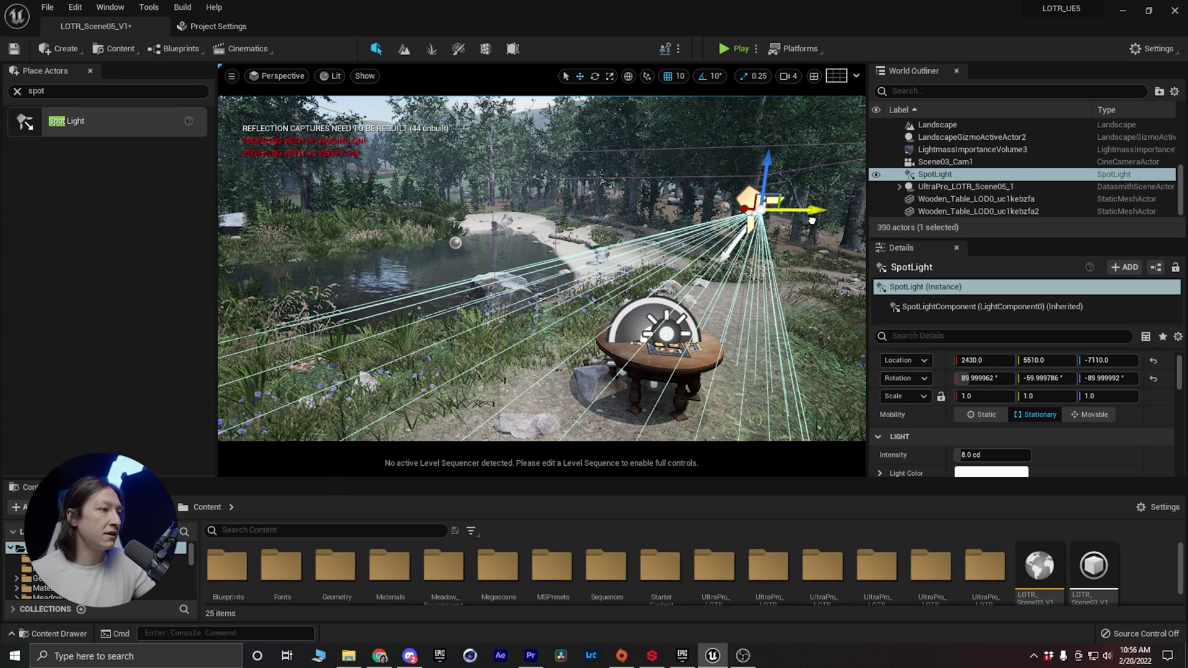
right_click_drag(812, 220, 749, 238)
right_click_drag(660, 226, 640, 225)
key("g")
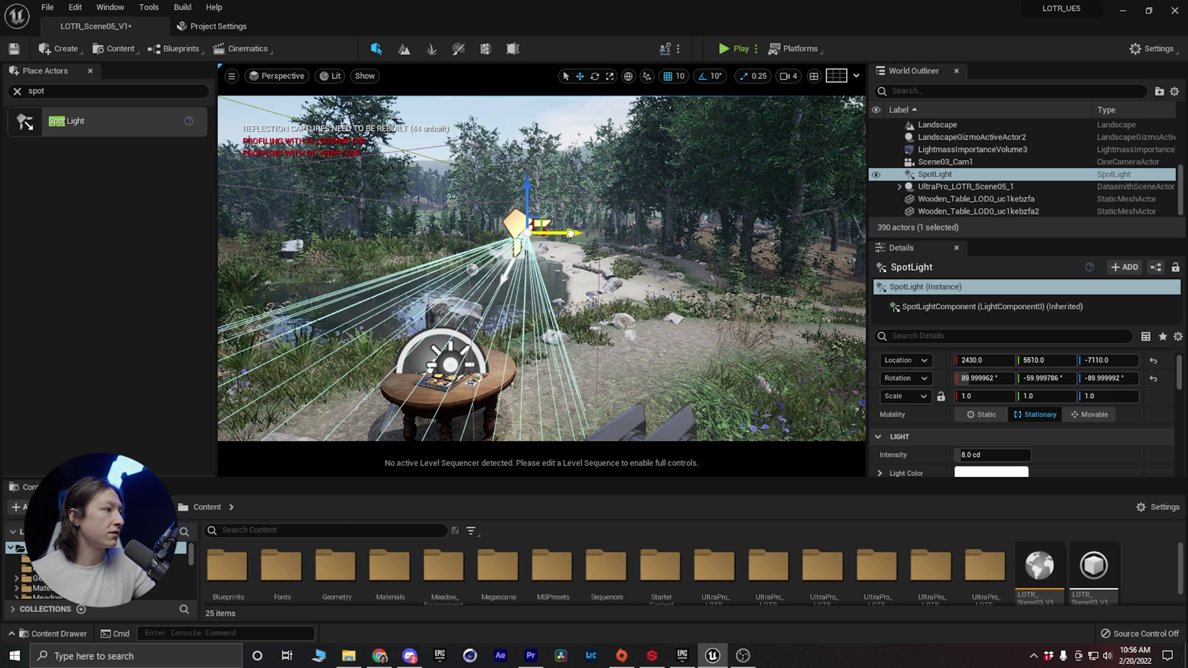
left_click_drag(567, 234, 555, 234)
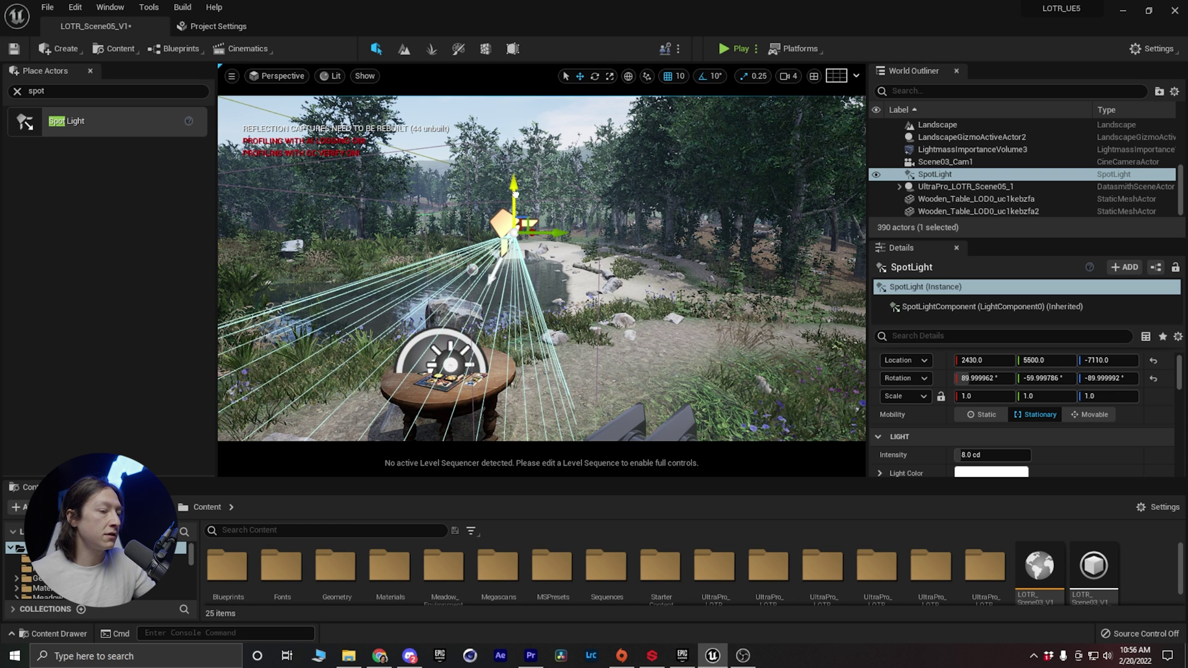
left_click_drag(515, 194, 515, 179)
Make the spot light movable with a source radius of about 6.98 and a soft source radius of about 2.31
left_click(1080, 416)
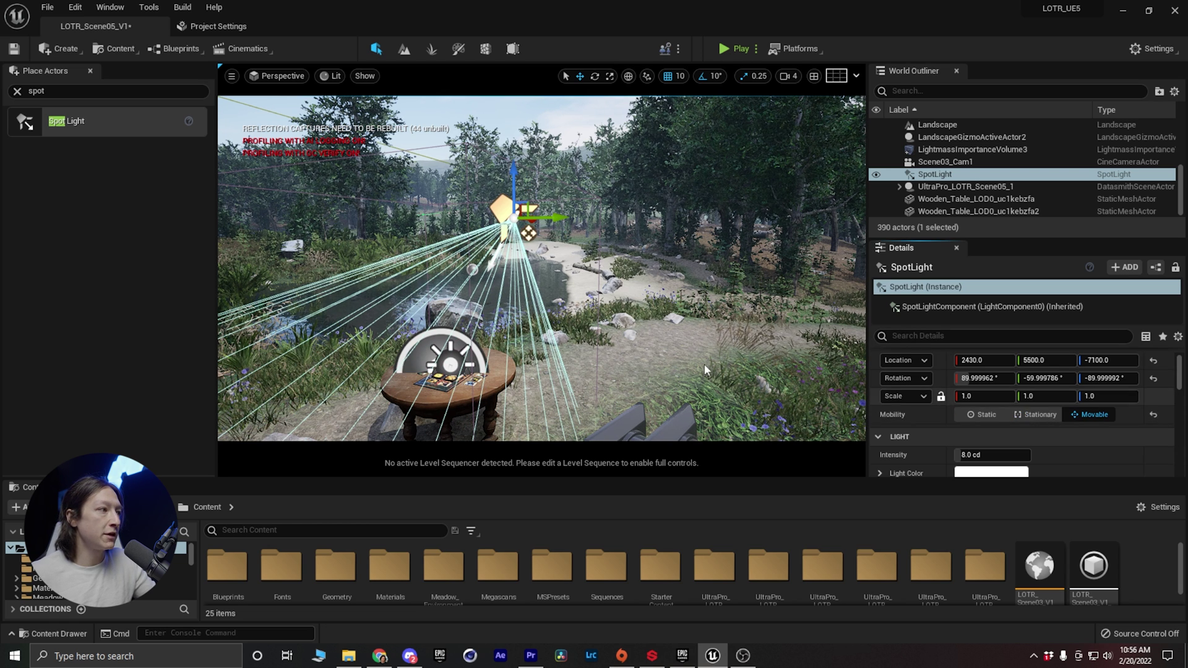
scroll(973, 458, "down", 3)
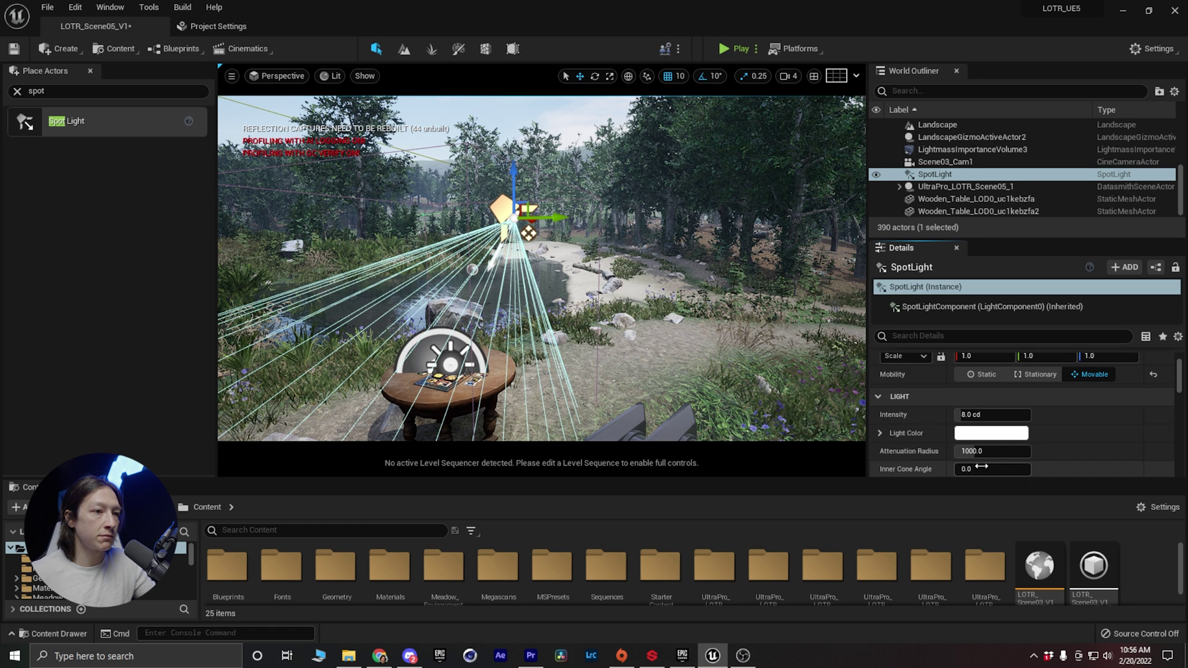
scroll(975, 461, "down", 3)
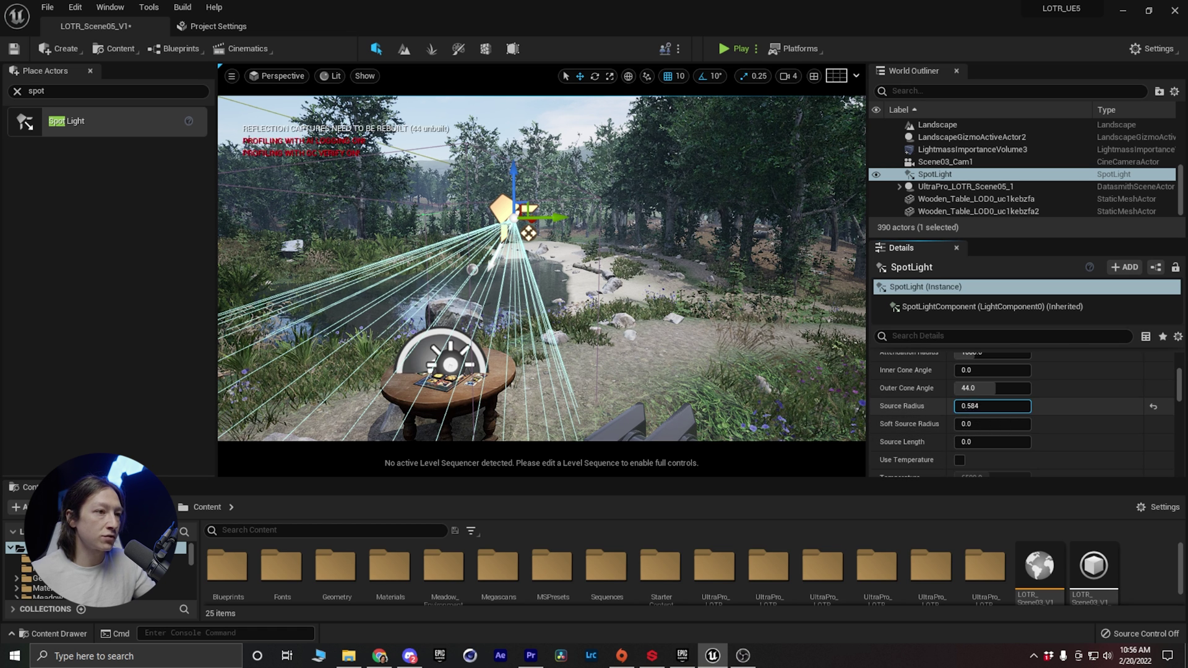
mouse_move(967, 406)
left_mouse_down()
mouse_move(984, 407)
mouse_move(979, 424)
left_mouse_up()
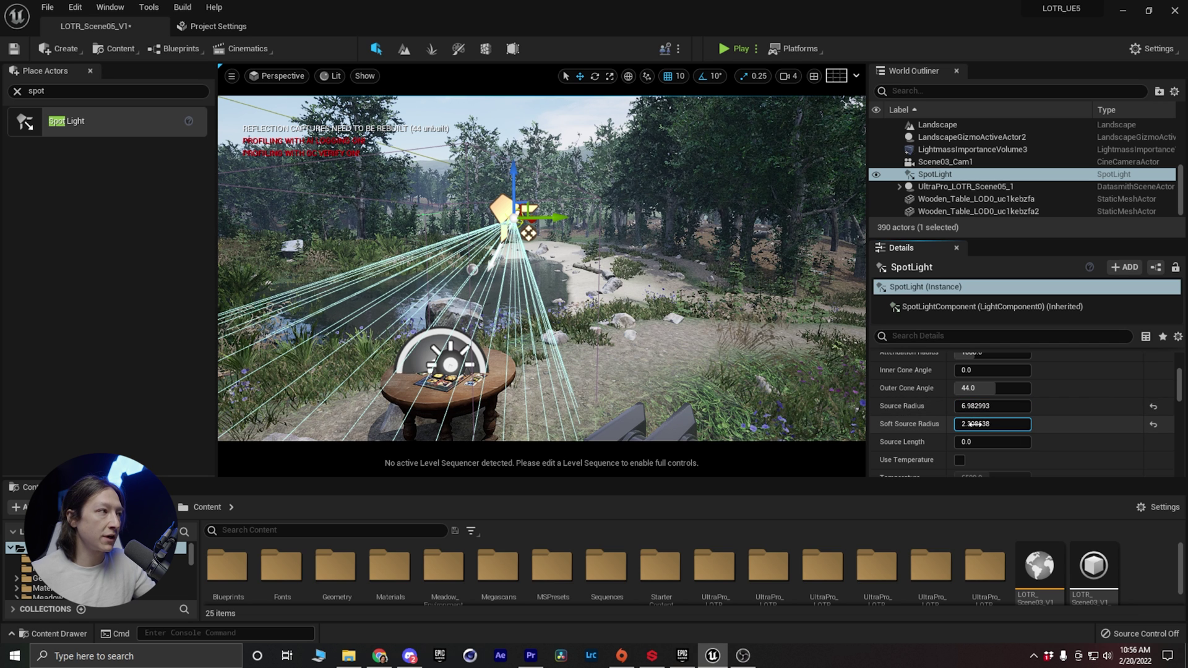
Look through the HeroShot camera again
left_click(293, 79)
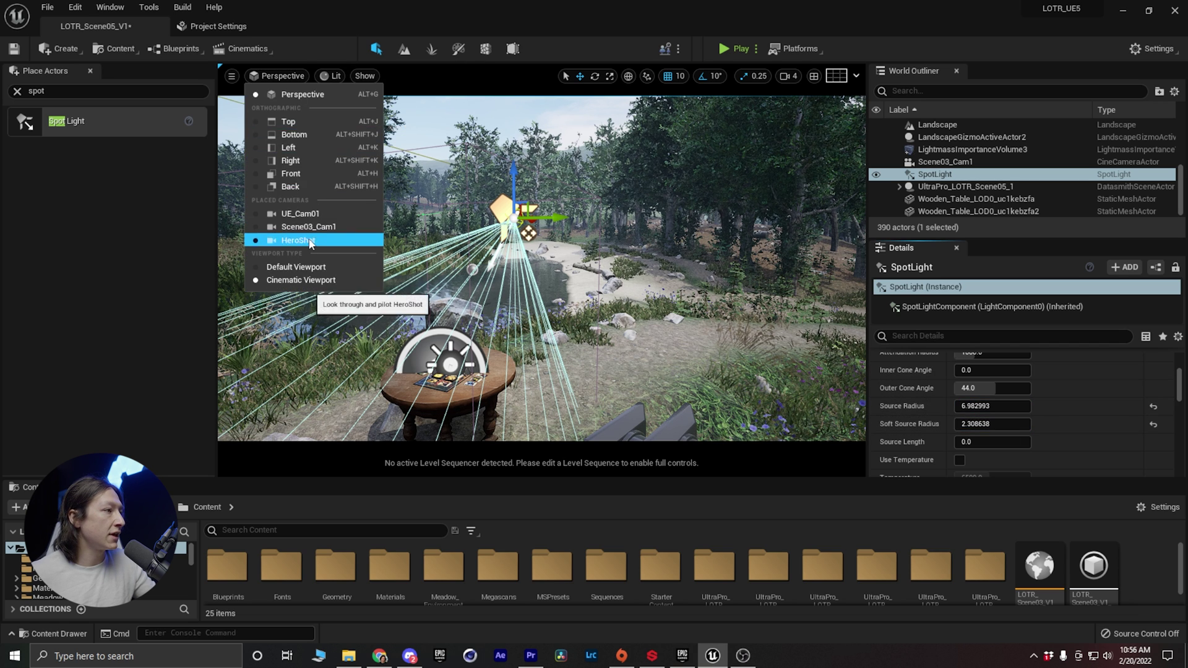
left_click(291, 228)
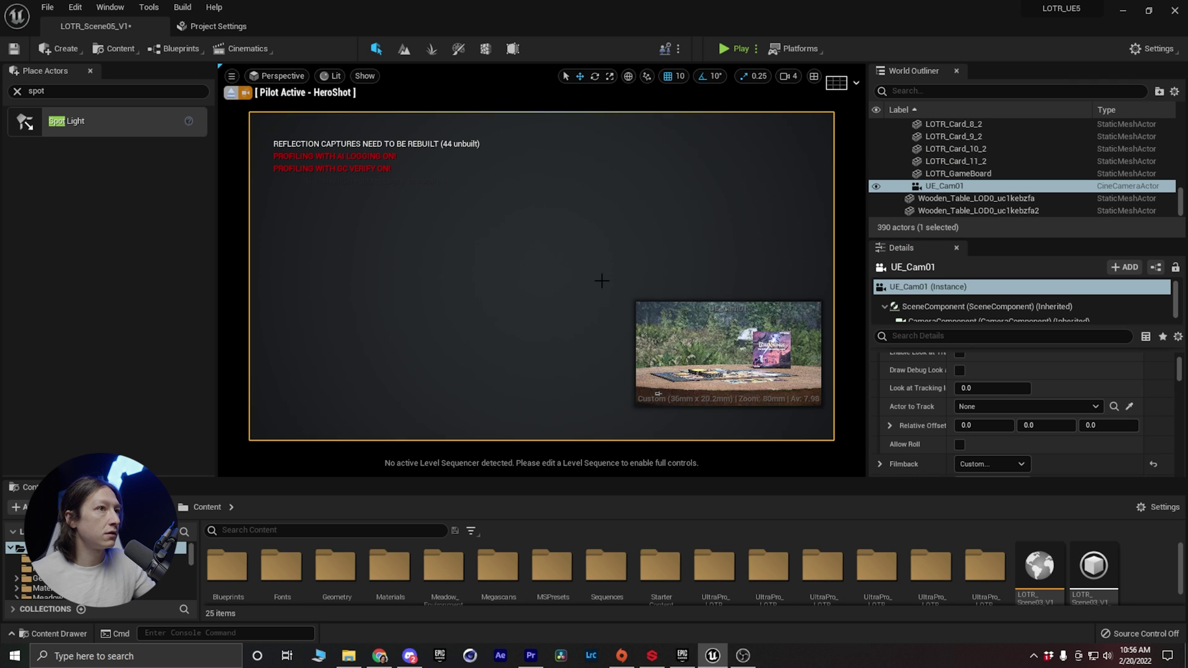
left_click(555, 330)
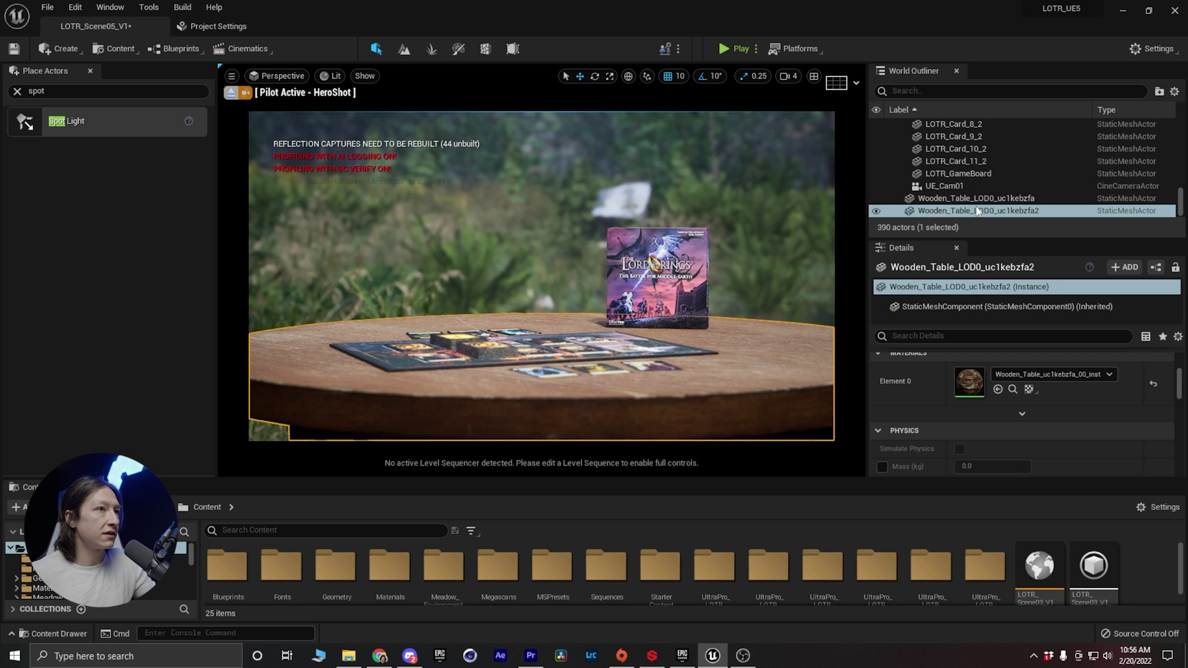
left_click(939, 186)
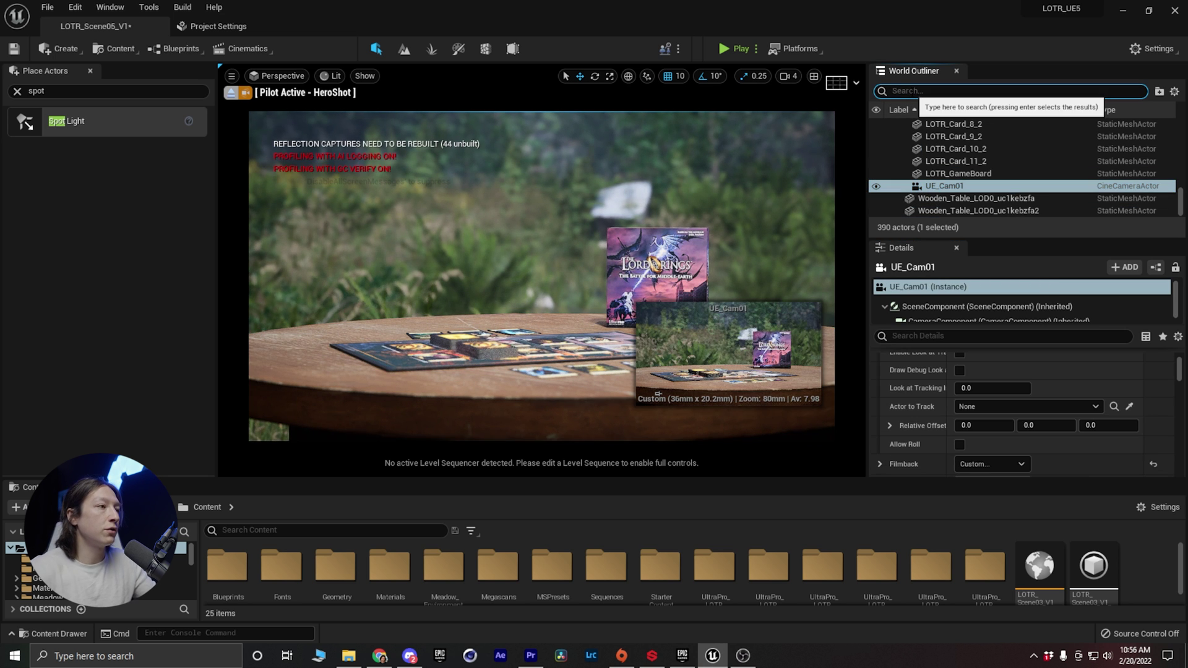
Filter the scene's actors by "spot" and toggle the spot light's visibility to compare its effect on the shot
type("spot")
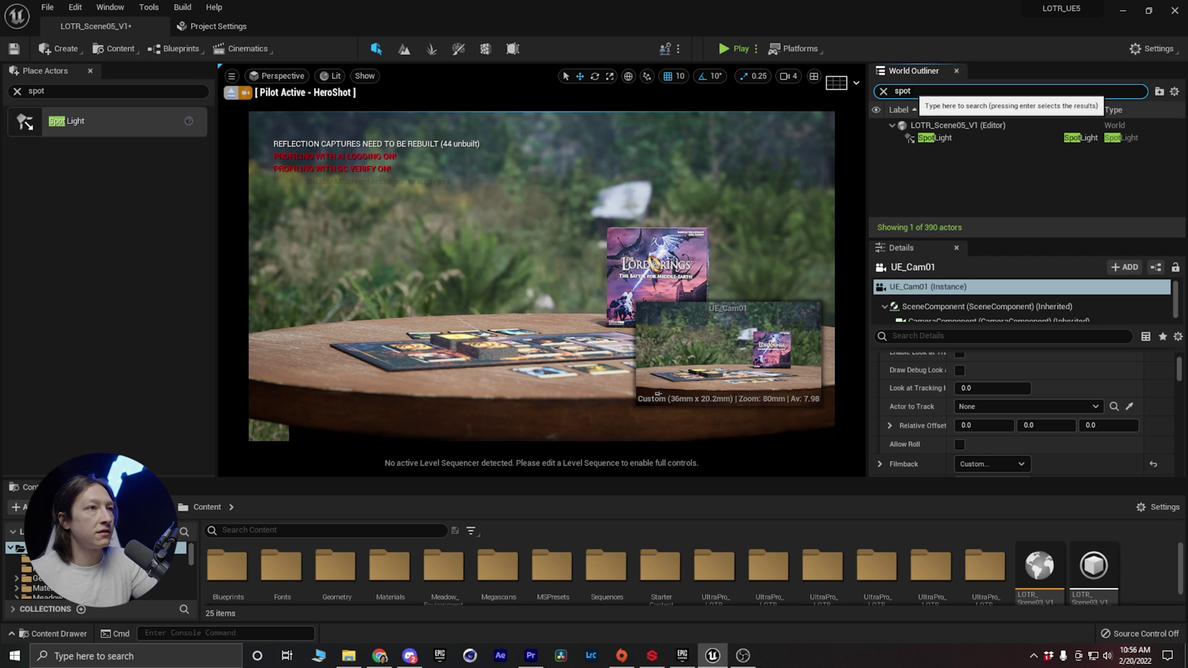
left_click(936, 138)
left_click(876, 138)
left_click(877, 138)
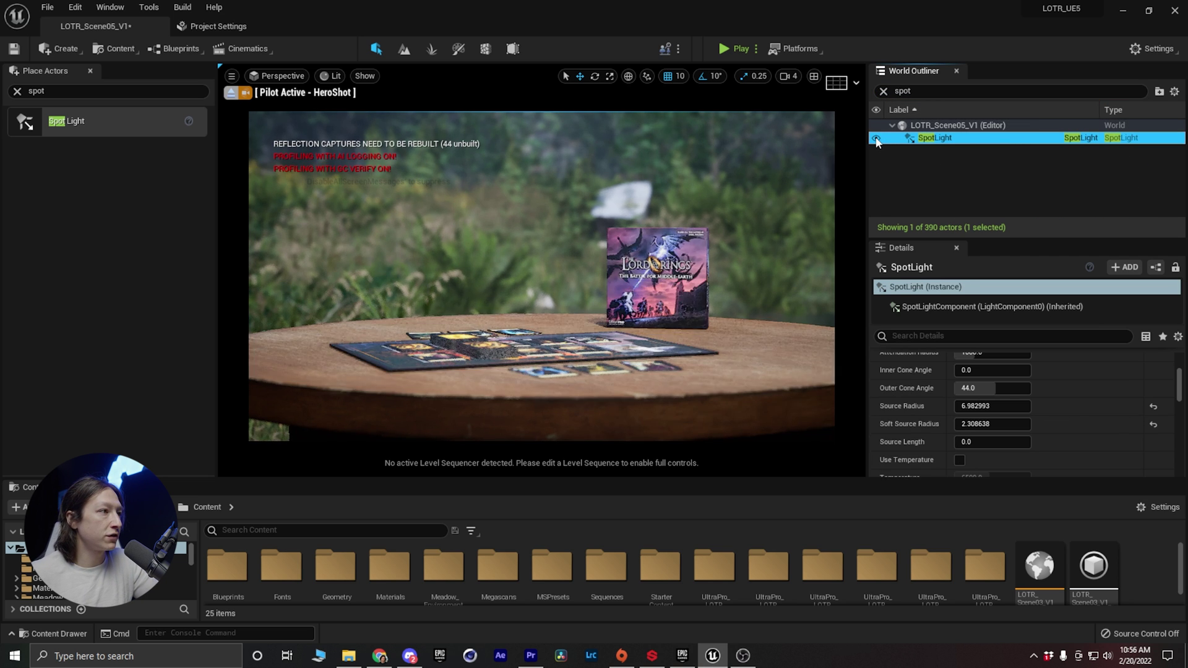
left_click(876, 138)
left_click(876, 138)
left_click(876, 140)
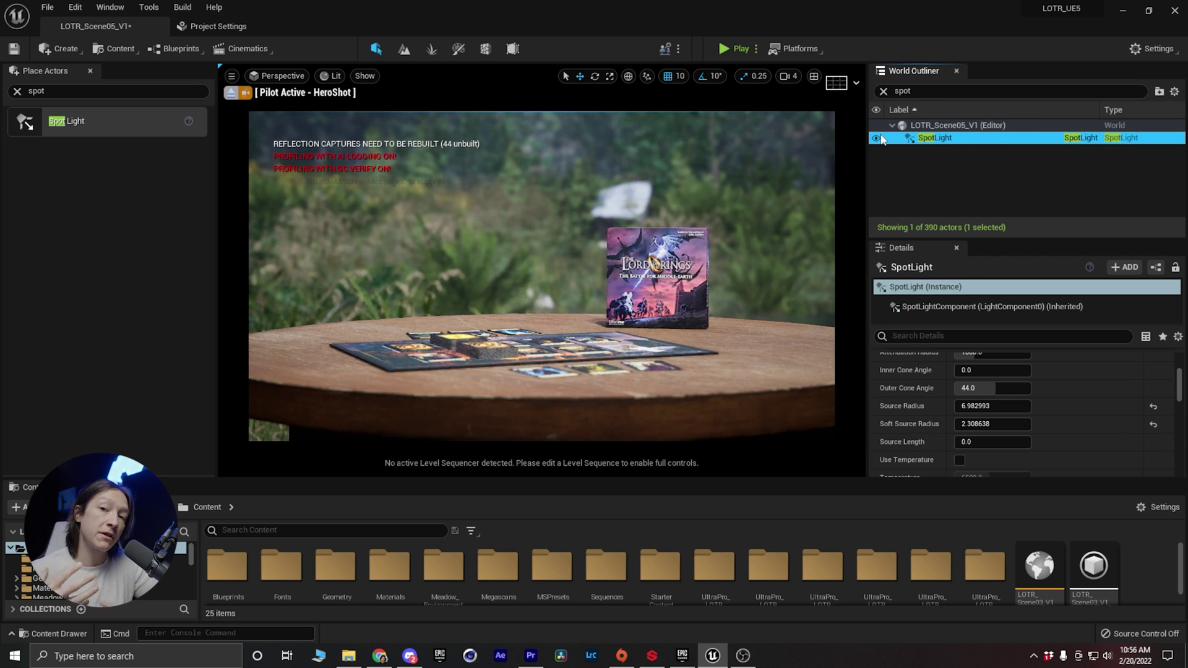
left_click(876, 139)
left_click(877, 139)
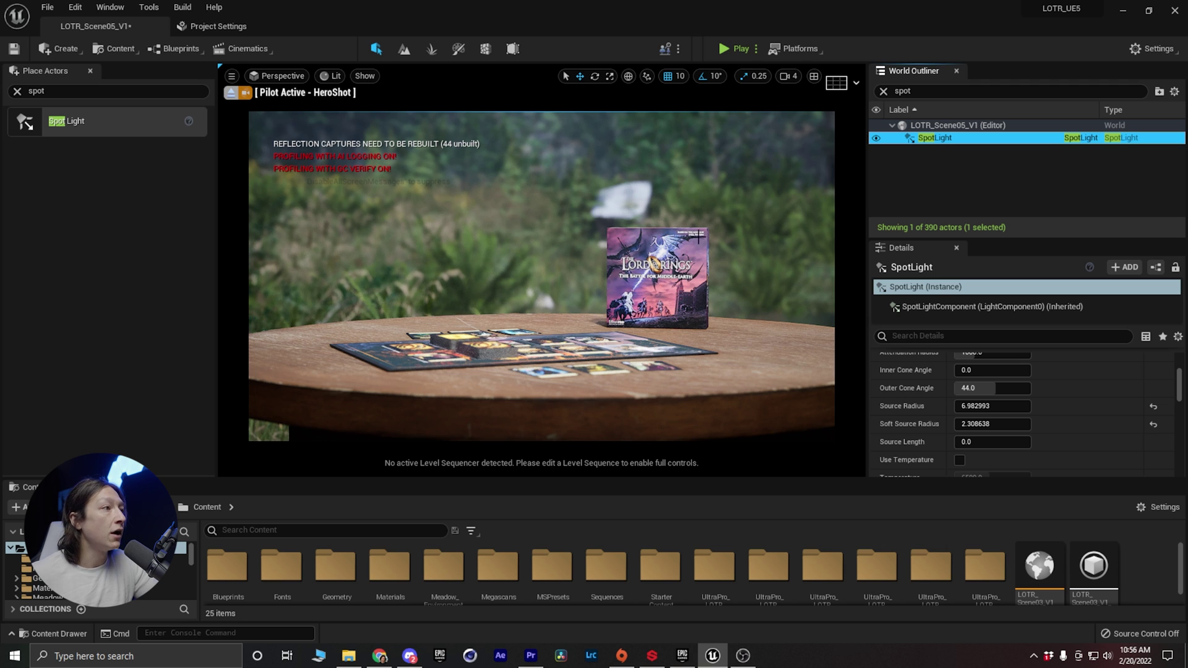
Clear the actor filter and set the directional light's source angle to about 3.74 and source soft angle to 3.24
left_click(883, 91)
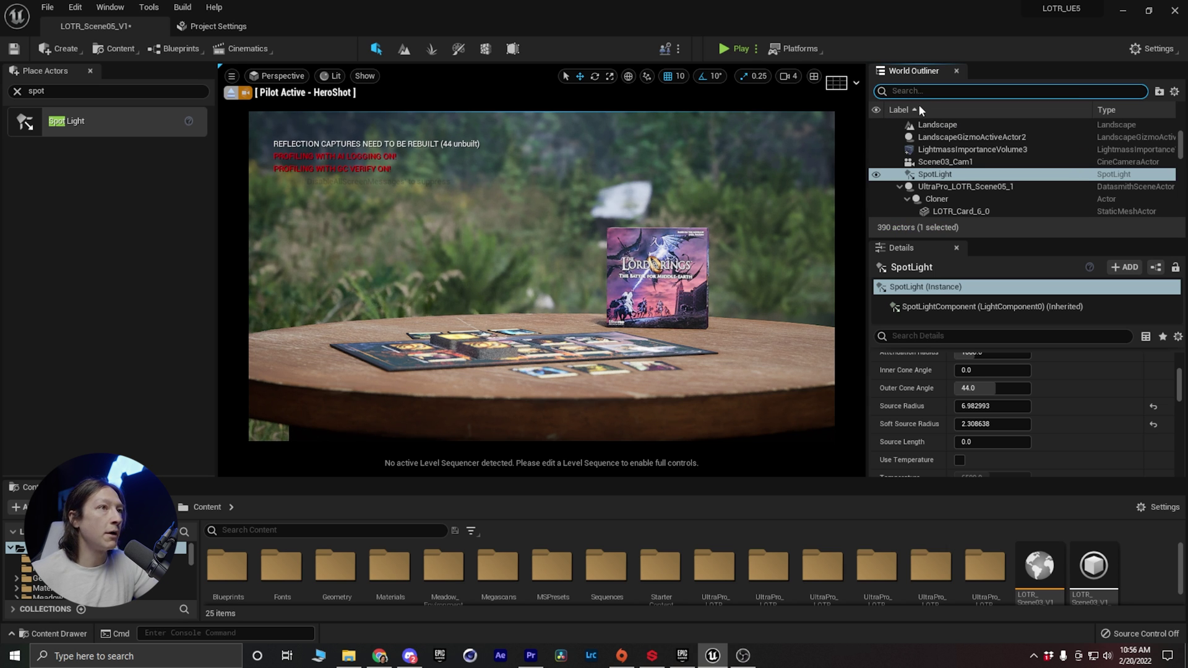
scroll(928, 143, "up", 5)
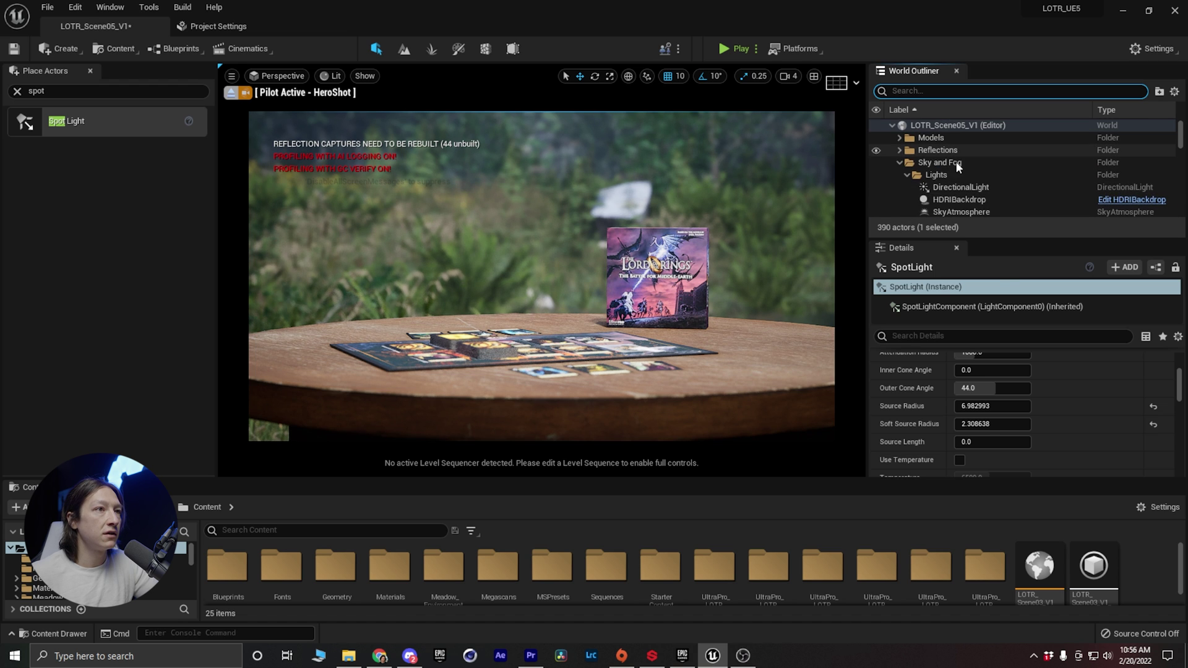
left_click(959, 186)
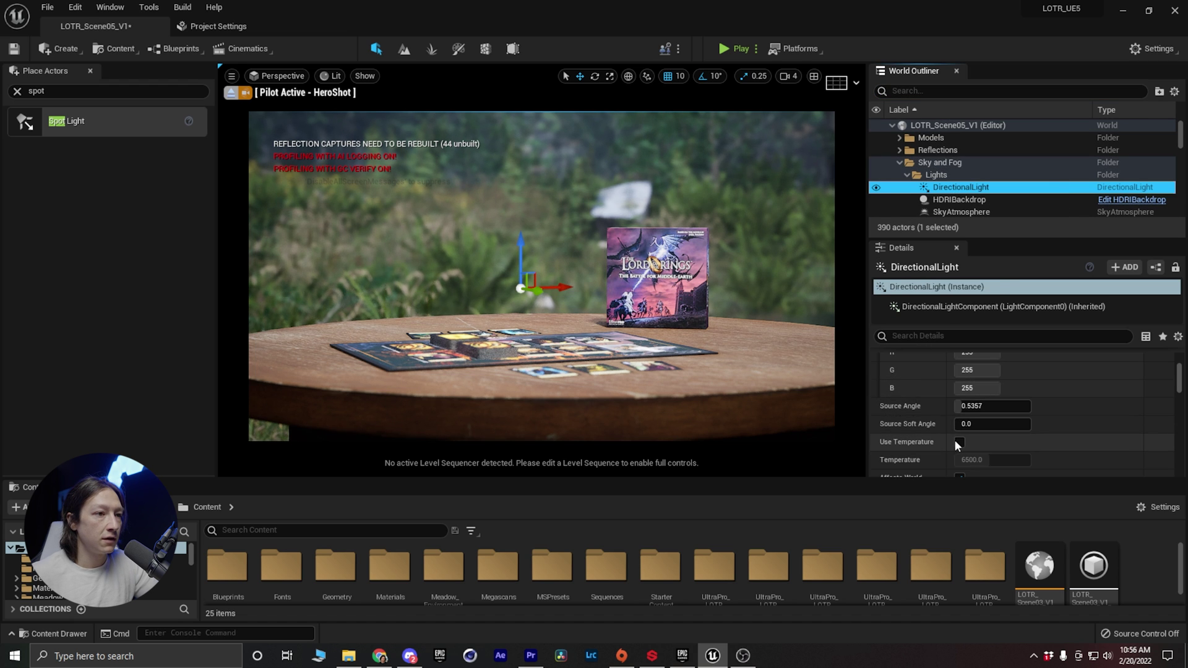
left_click_drag(990, 406, 1030, 424)
scroll(917, 423, "down", 4)
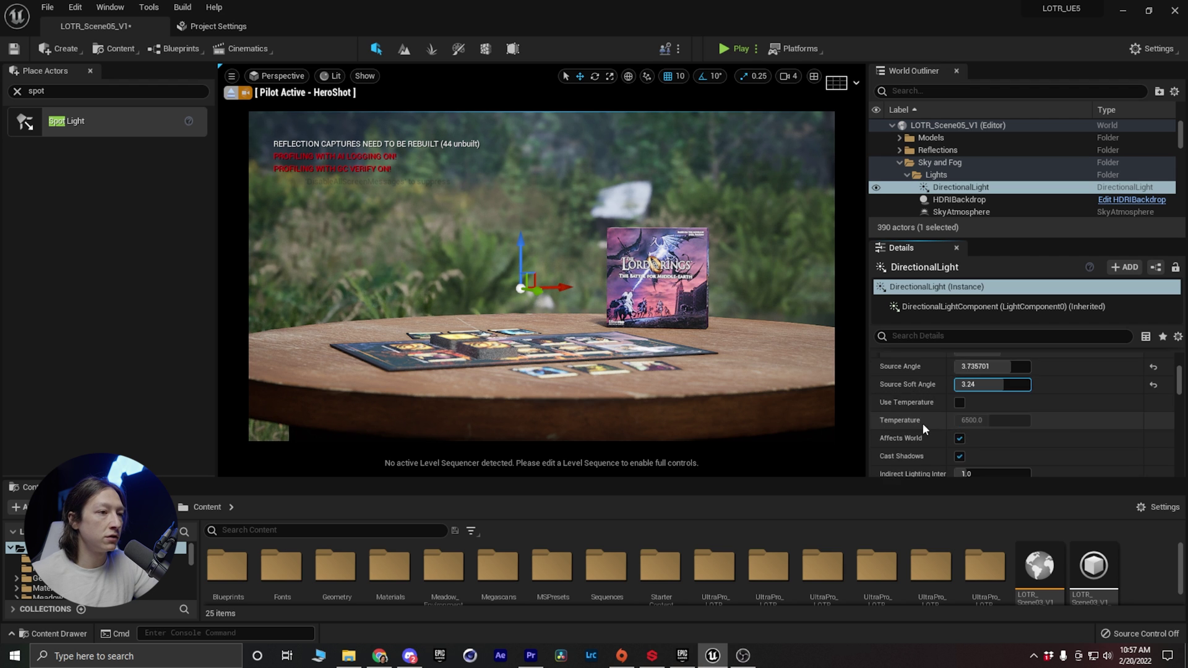
Set the directional light's indirect lighting intensity to about 2.35 and its volumetric scattering intensity to 4.0
mouse_move(963, 436)
left_mouse_down()
mouse_move(991, 436)
mouse_move(984, 453)
mouse_move(947, 437)
left_mouse_up()
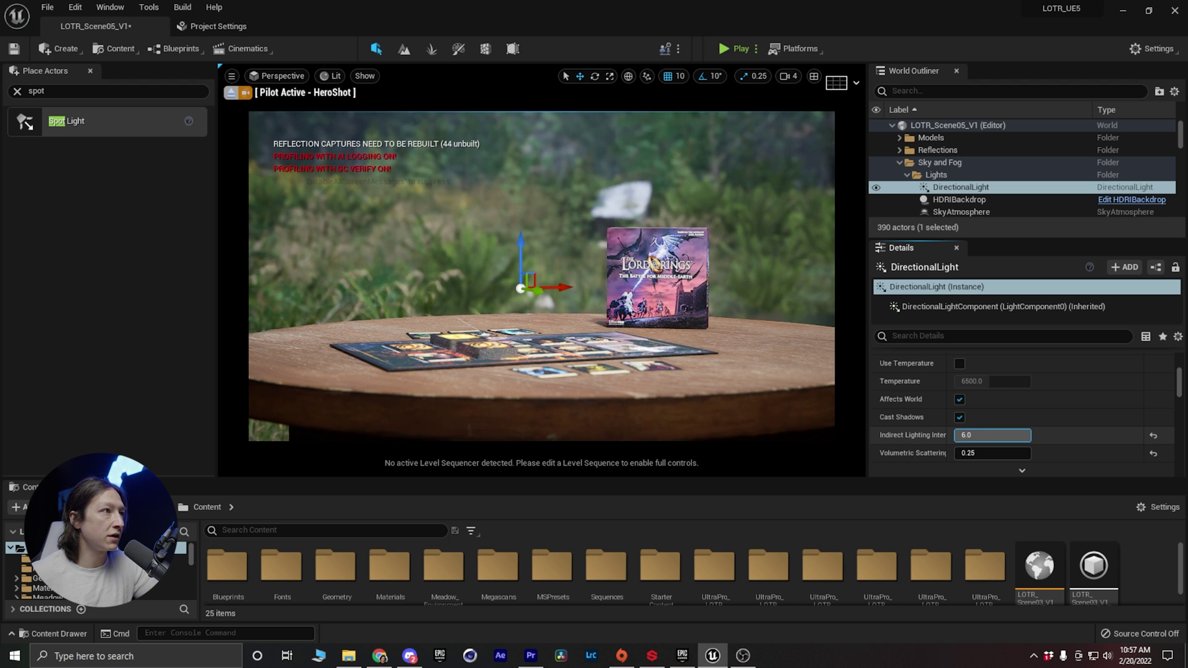
left_click(976, 453)
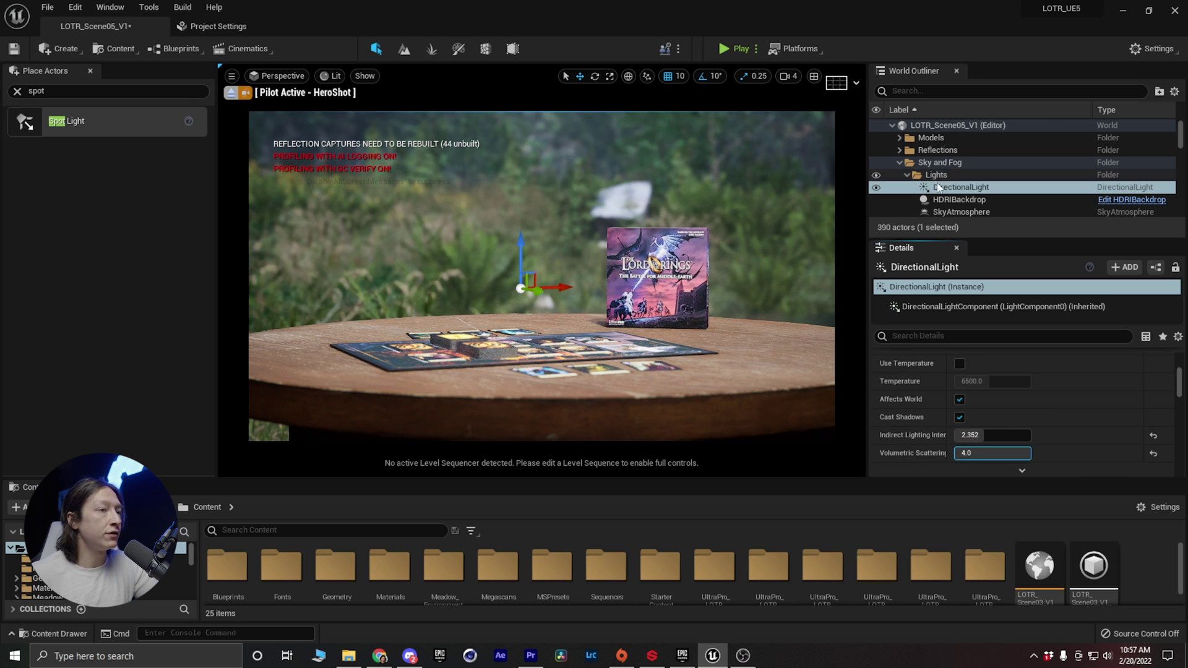
Toggle the sky atmosphere's visibility off and on to compare its effect on the shot
scroll(945, 176, "down", 3)
left_click(882, 134)
left_click(877, 134)
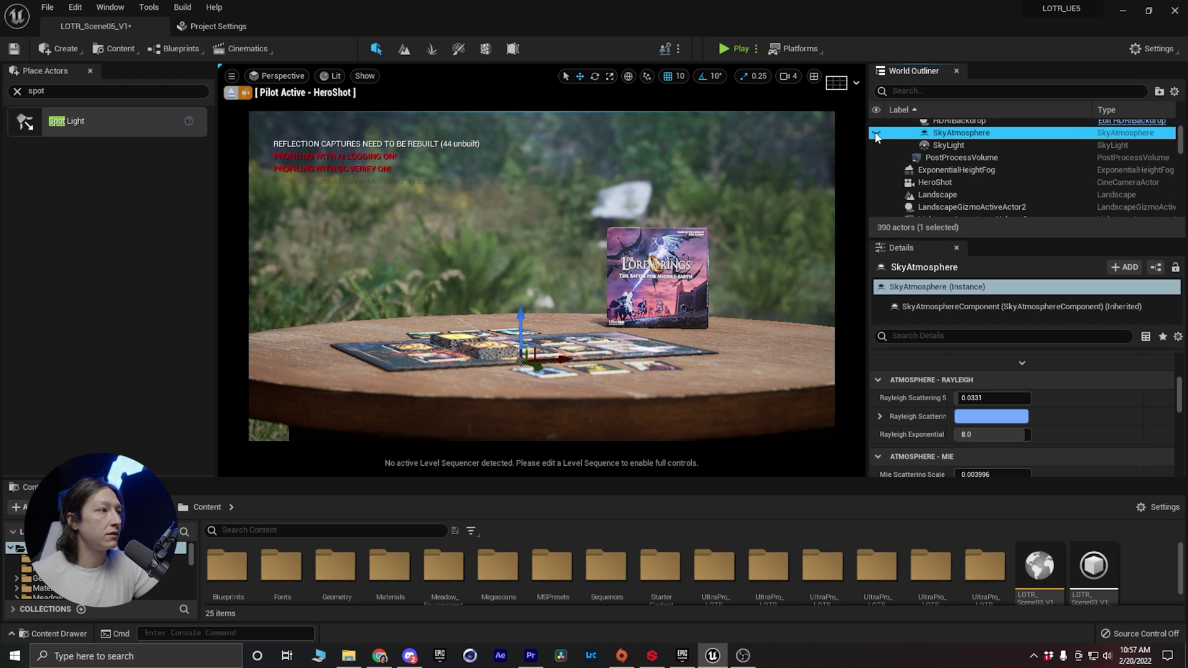
Recapture the scene for the sky light
left_click(947, 146)
scroll(947, 403, "down", 5)
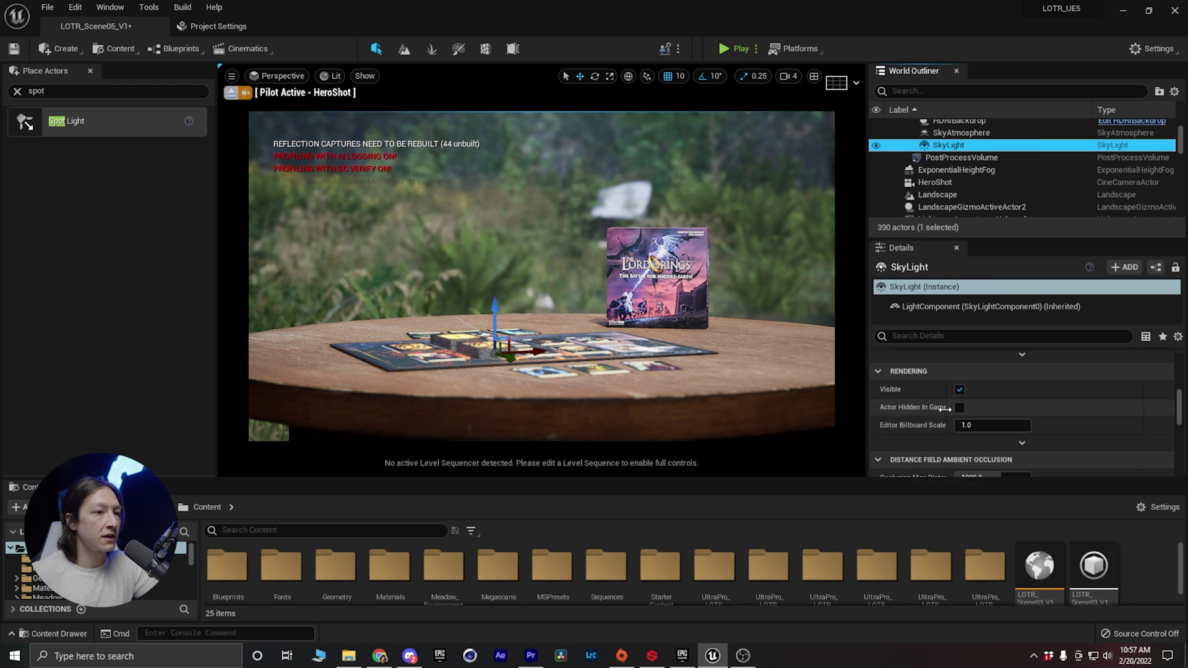
scroll(937, 406, "down", 5)
left_click(988, 365)
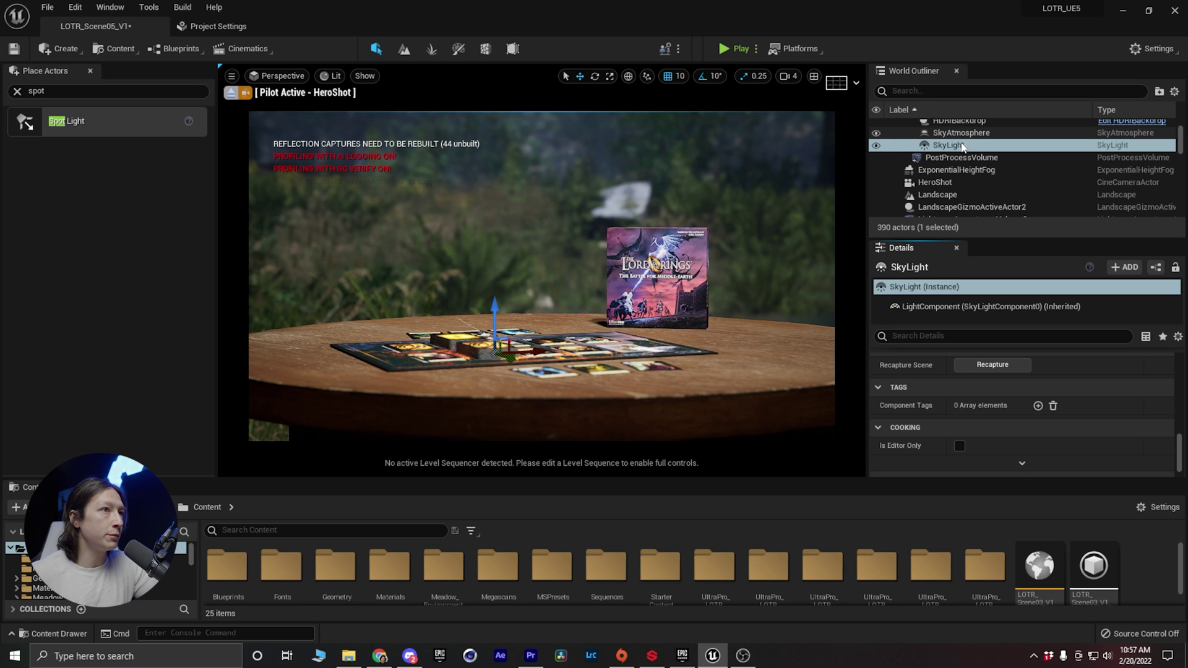
Move the spot light into the Lights folder under Sky and Fog
scroll(963, 158, "up", 4)
scroll(956, 183, "down", 5)
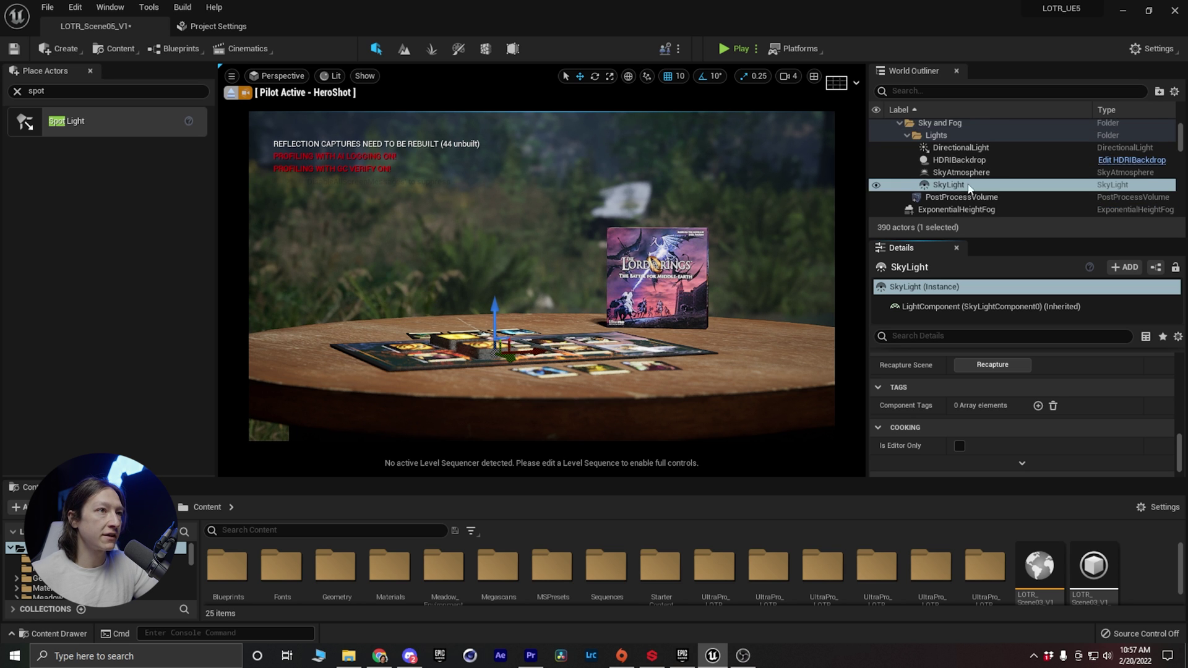
scroll(944, 185, "down", 5)
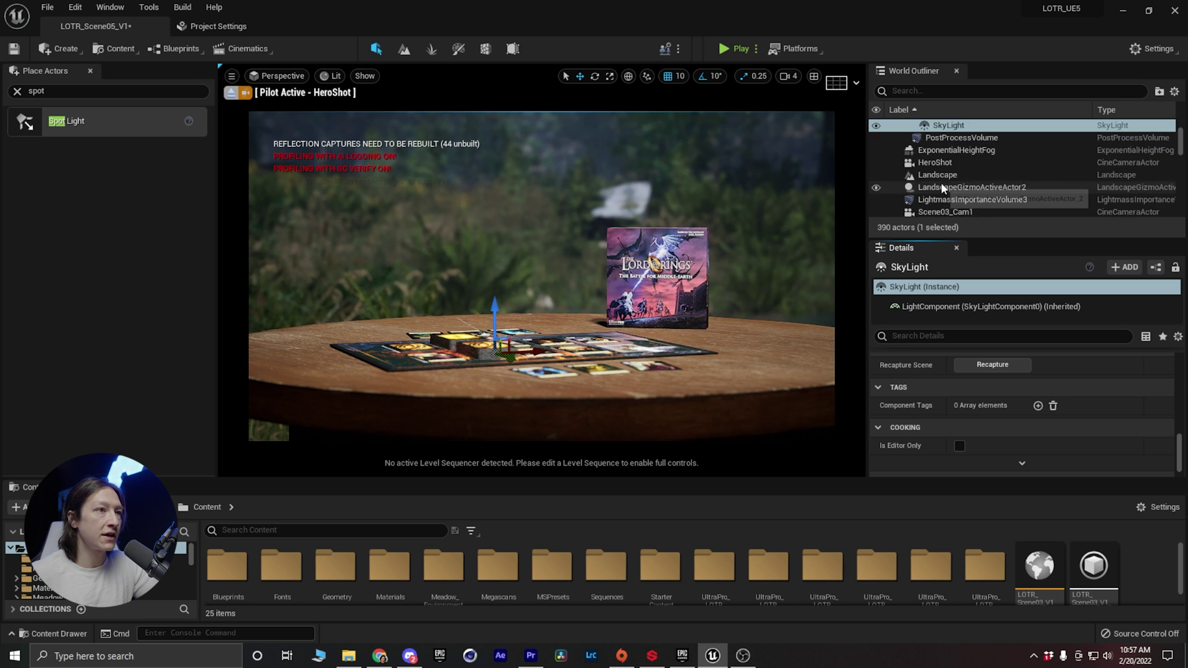
scroll(943, 136, "up", 2)
mouse_move(936, 166)
left_mouse_down()
mouse_move(943, 137)
mouse_move(938, 160)
left_mouse_up()
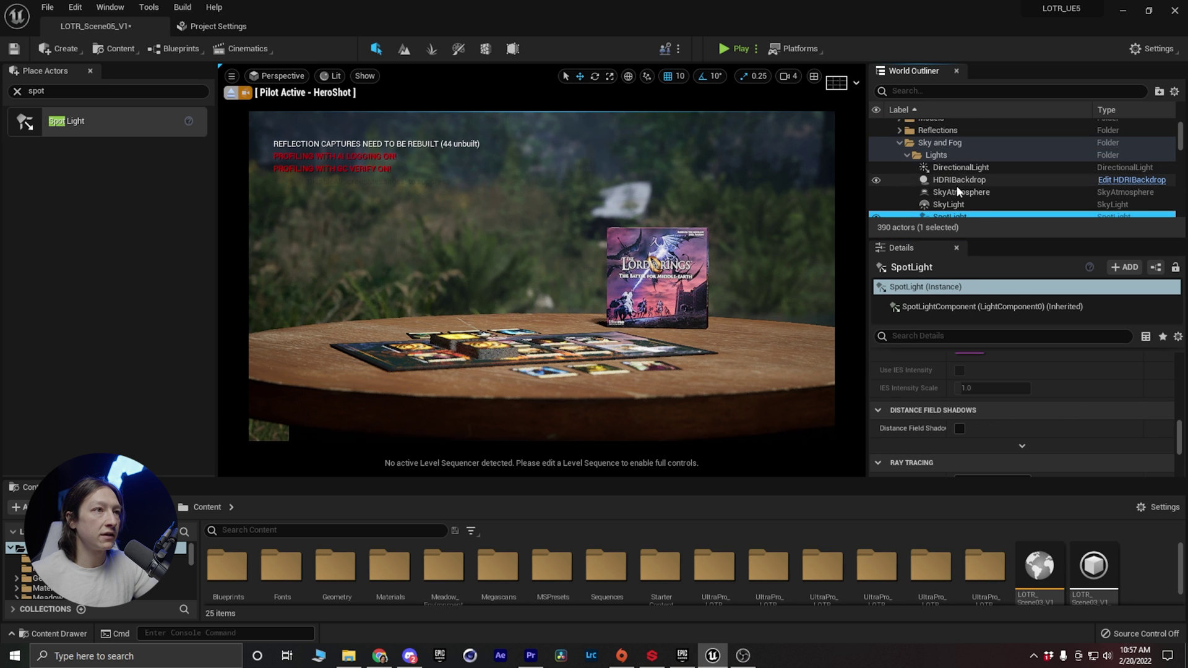
Set the spot light's intensity to 4.0 cd
scroll(957, 186, "down", 1)
left_click(950, 199)
scroll(964, 360, "up", 4)
scroll(968, 386, "up", 5)
scroll(966, 385, "up", 2)
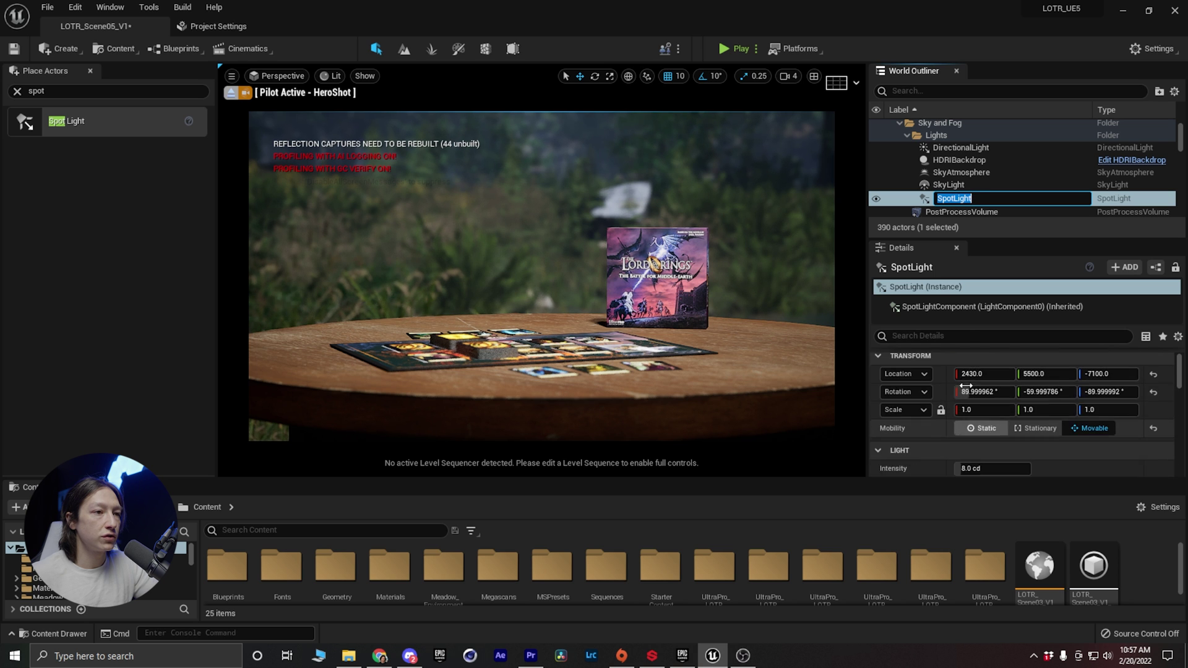
left_click(1099, 393)
left_click(1008, 409)
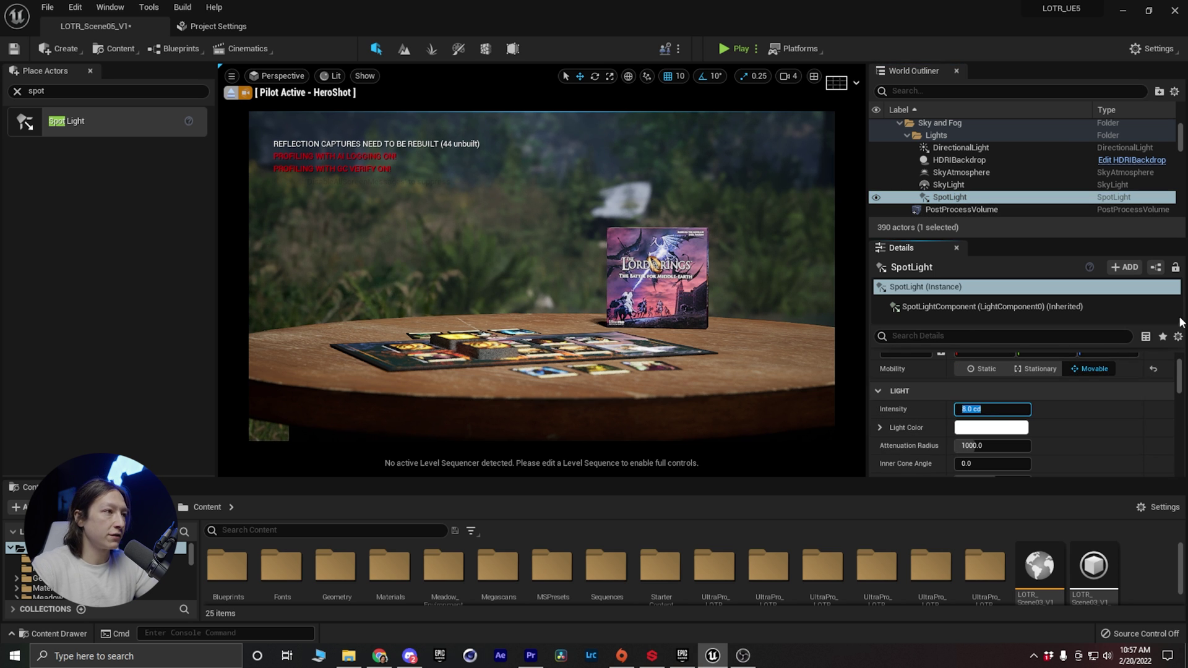
type("4")
key("Return")
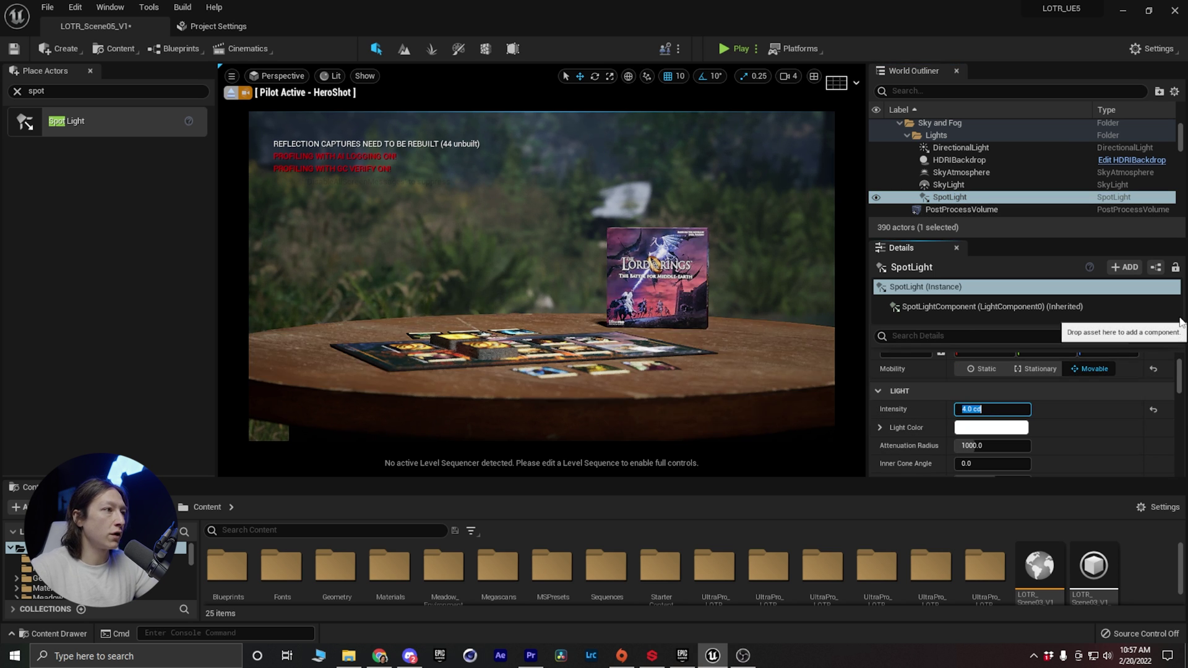
Find the post process volume's exposure settings and set the exposure compensation to 1.5
left_click(954, 211)
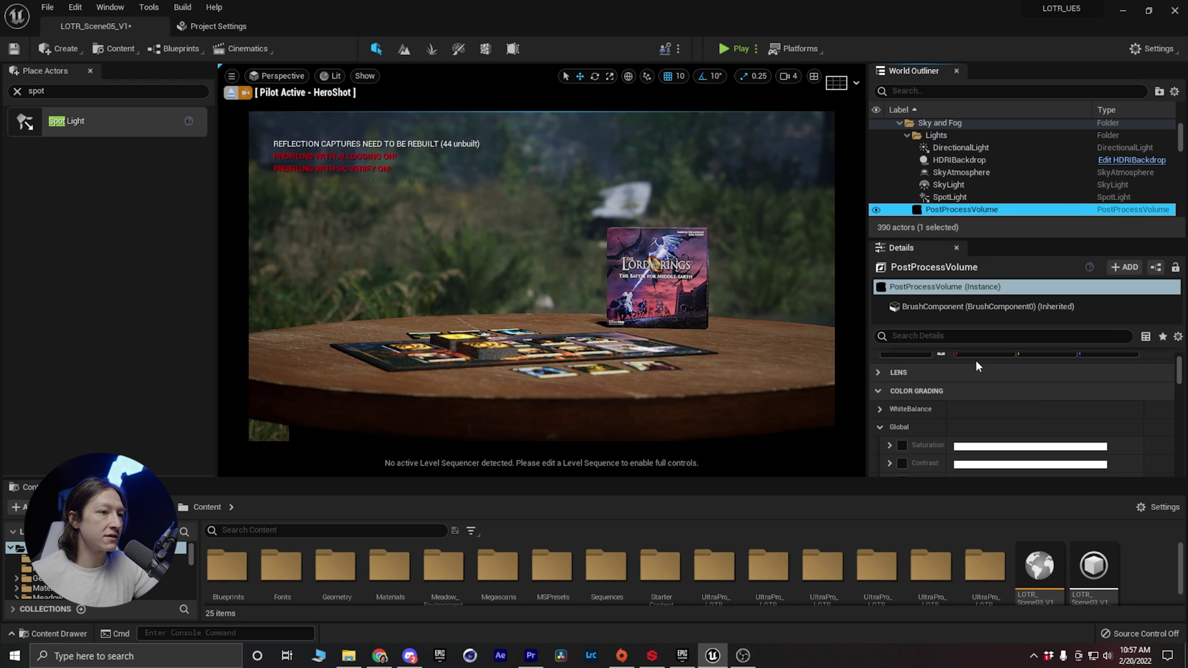
scroll(941, 426, "up", 1)
scroll(940, 426, "down", 8)
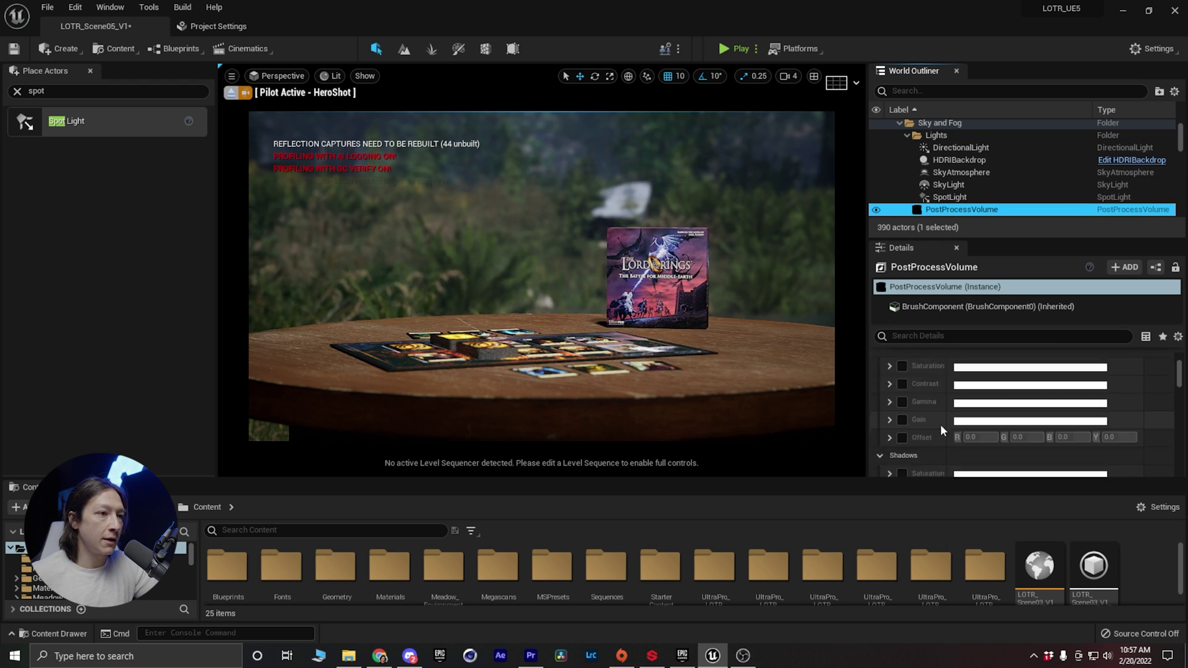
scroll(941, 424, "down", 10)
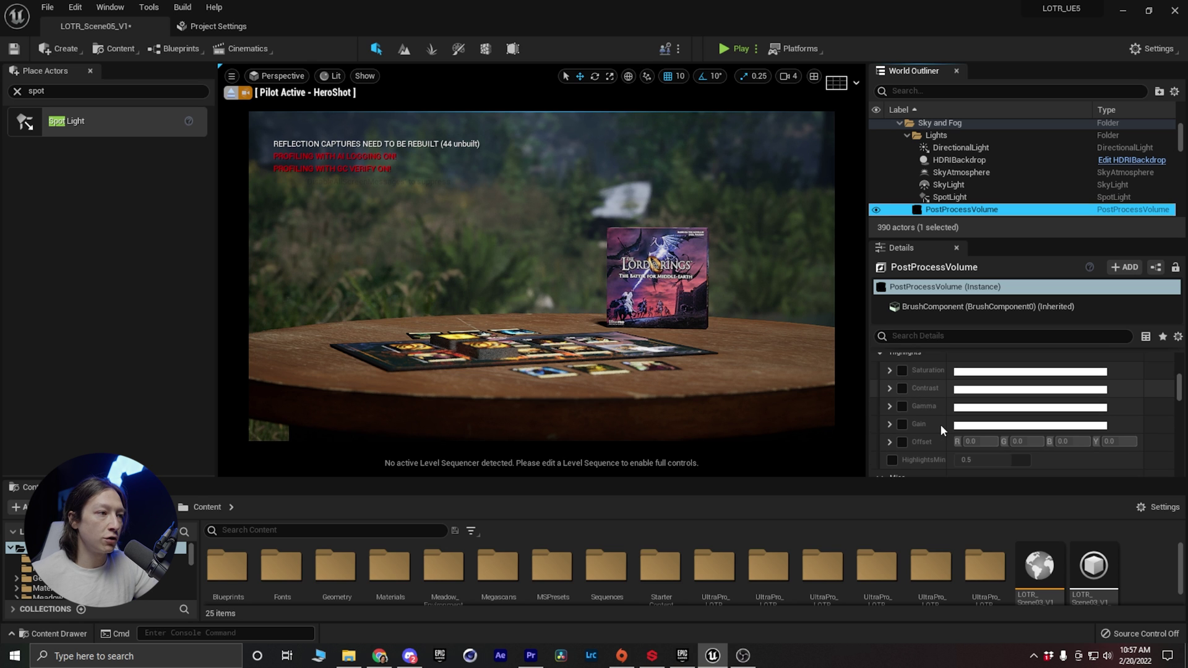
scroll(940, 424, "down", 5)
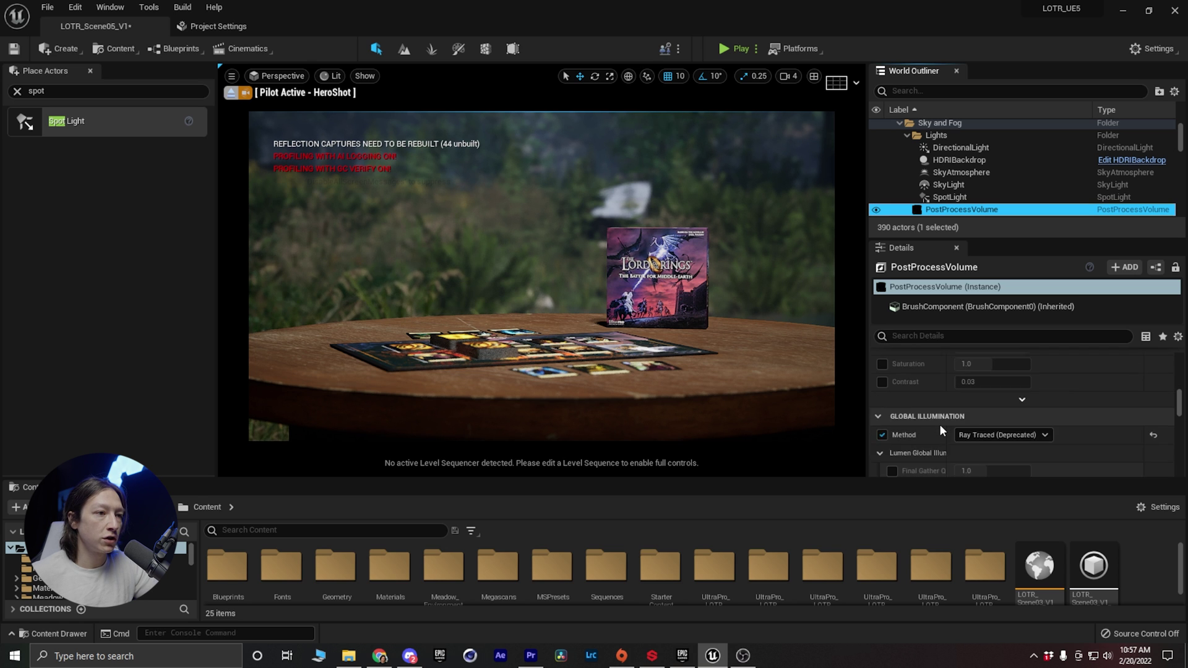
scroll(939, 425, "up", 10)
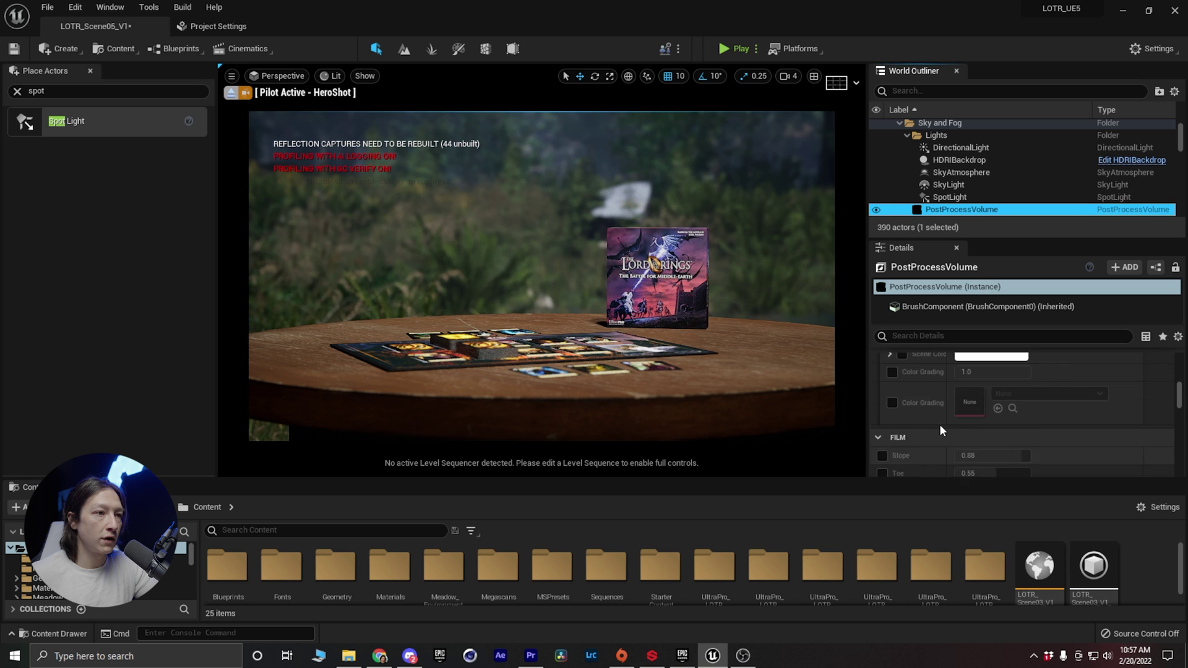
scroll(940, 425, "up", 15)
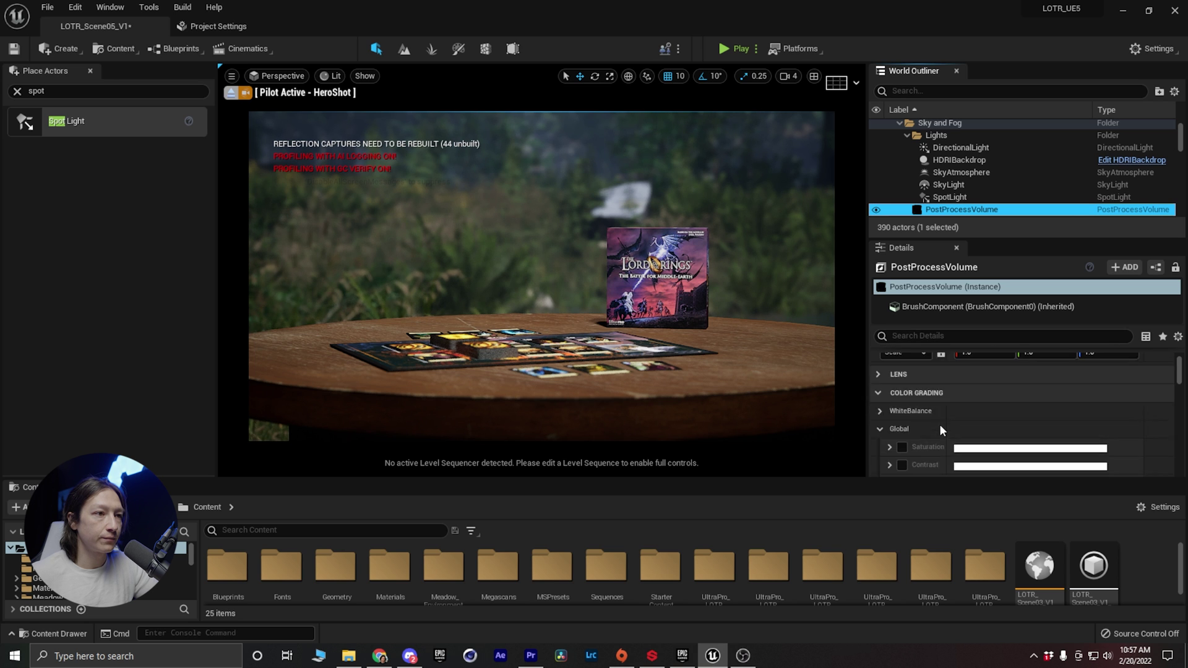
scroll(903, 423, "down", 1)
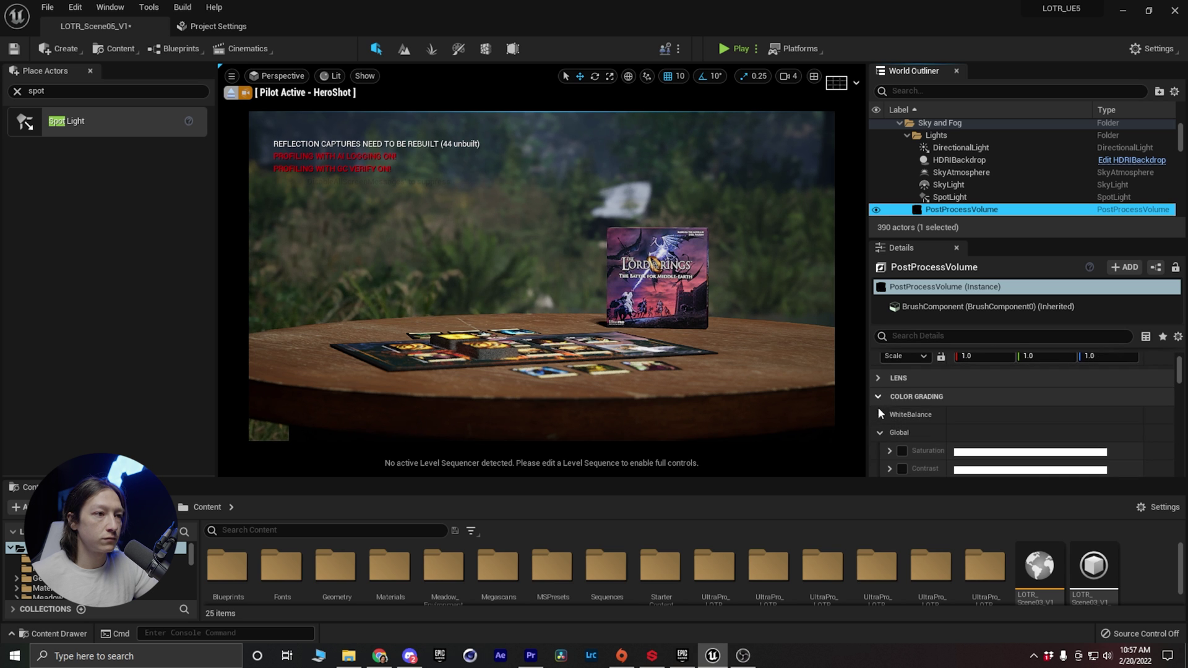
left_click(932, 336)
type("expo")
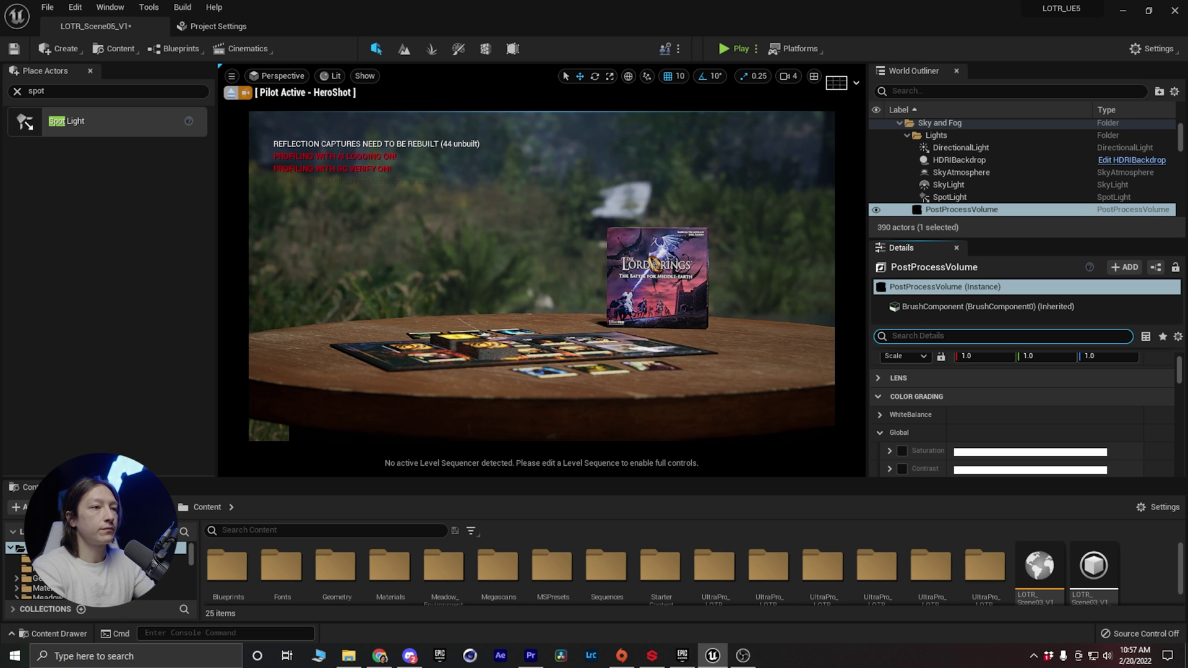
left_click_drag(996, 357, 998, 356)
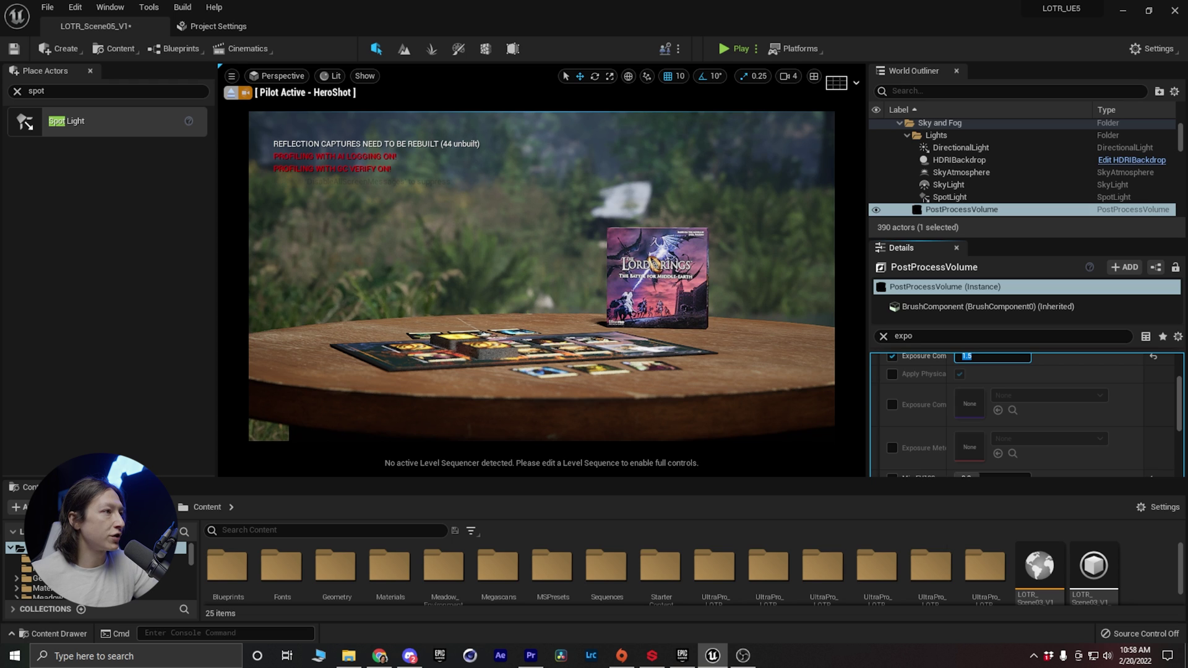
Stop piloting the HeroShot camera and fly the perspective view back to show the table beside the pond and trees
left_click(511, 236)
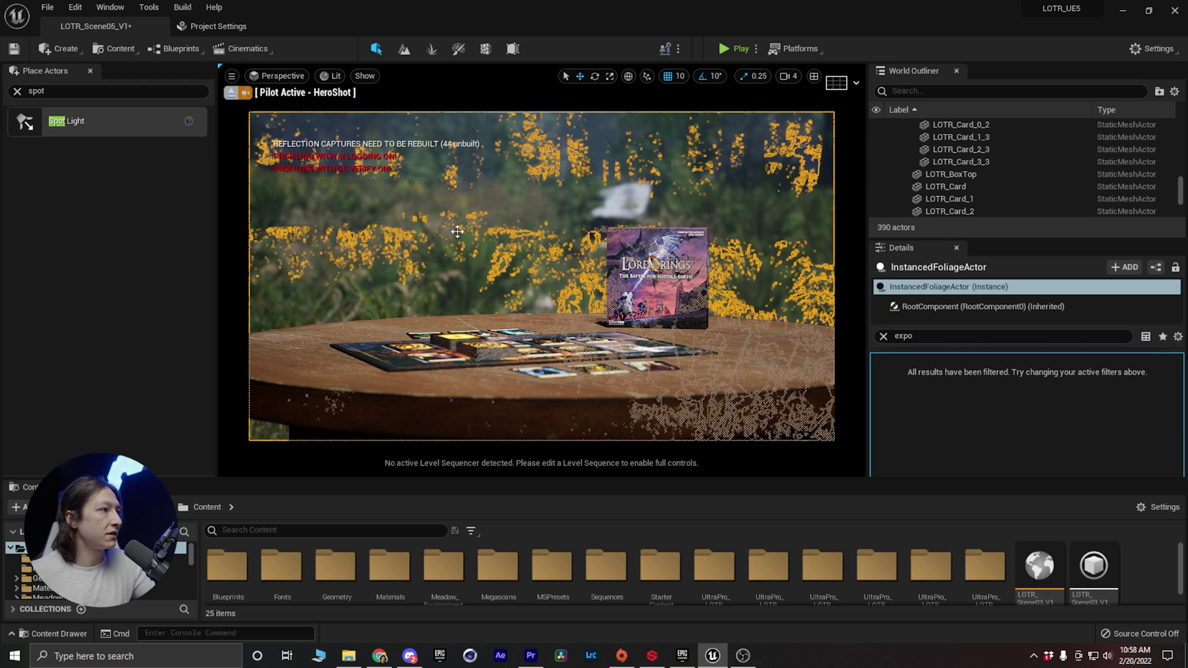
key("Escape")
left_click(229, 93)
right_click_drag(584, 278, 605, 290)
key("w")
key("a")
key("d")
mouse_move(483, 341)
right_mouse_down()
mouse_move(402, 341)
mouse_move(483, 340)
right_mouse_up()
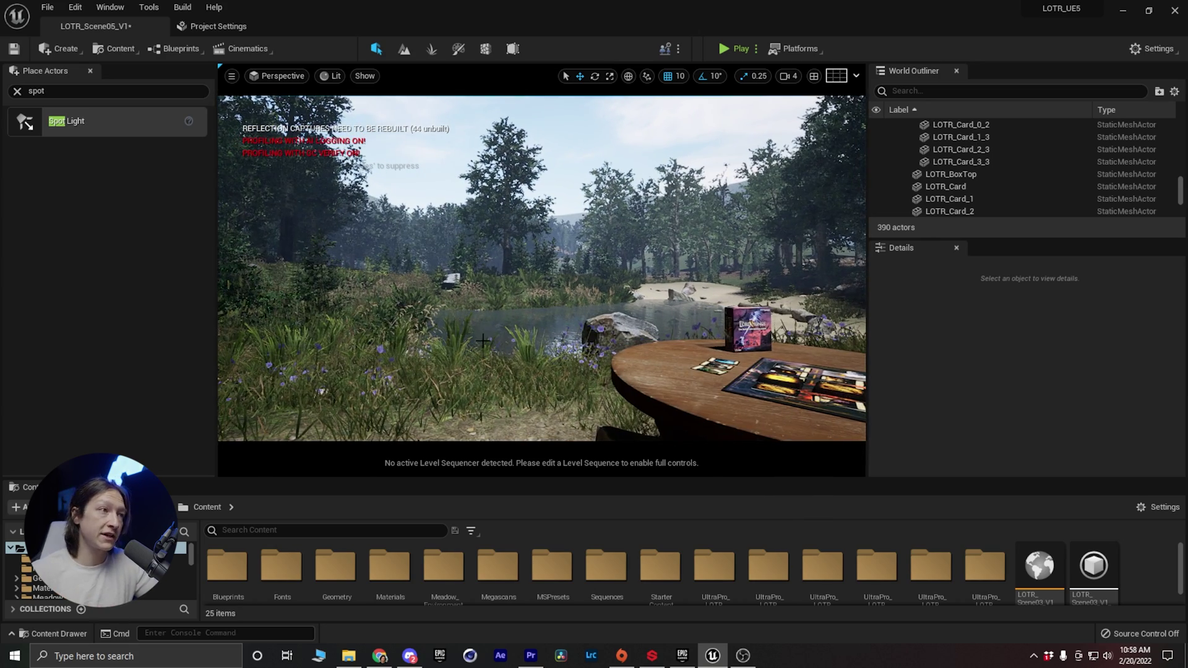
Set the exponential height fog's density to 0.05 and its height falloff to 0.001
scroll(1068, 158, "down", 5)
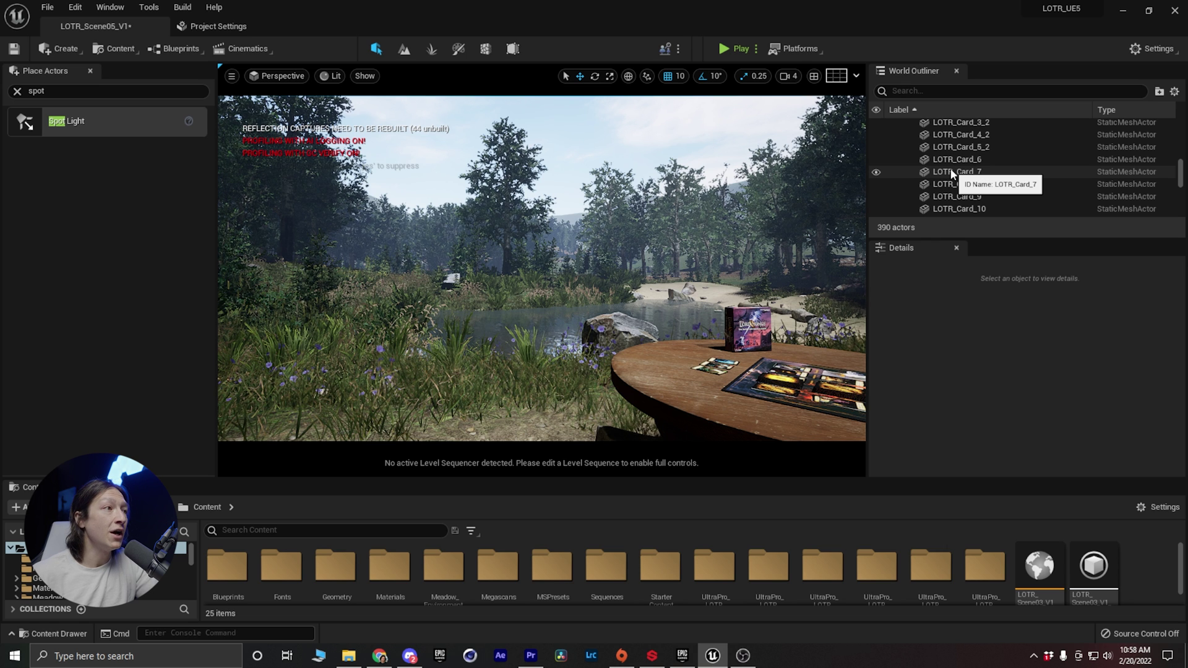
scroll(962, 159, "up", 10)
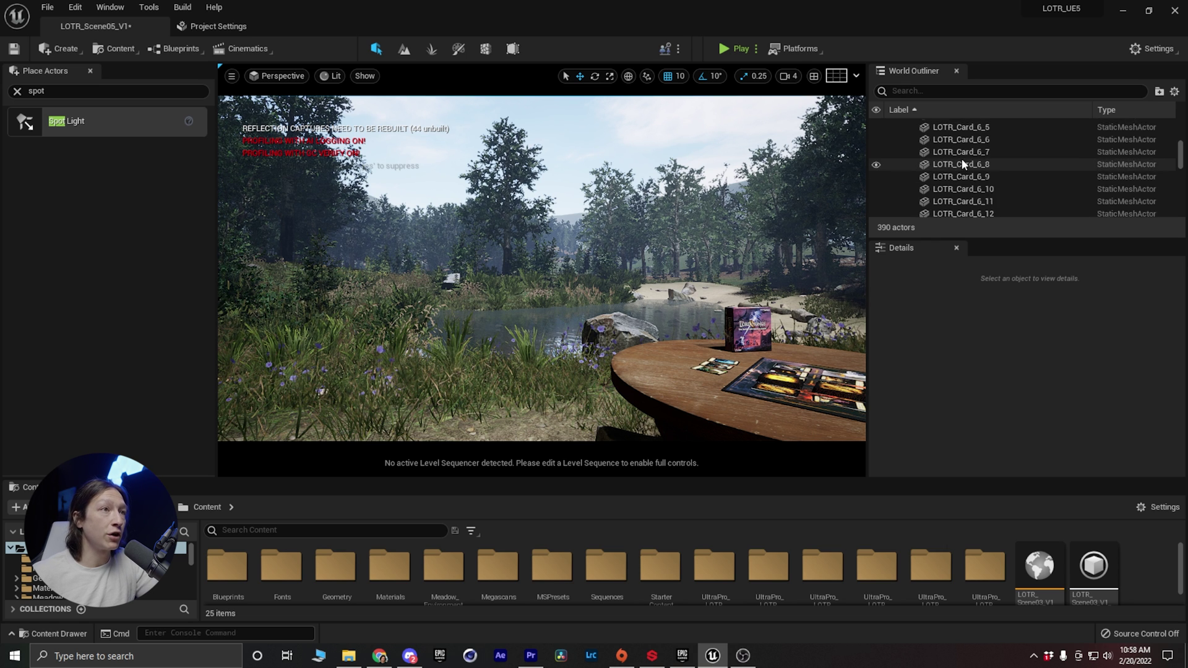
scroll(963, 161, "down", 4)
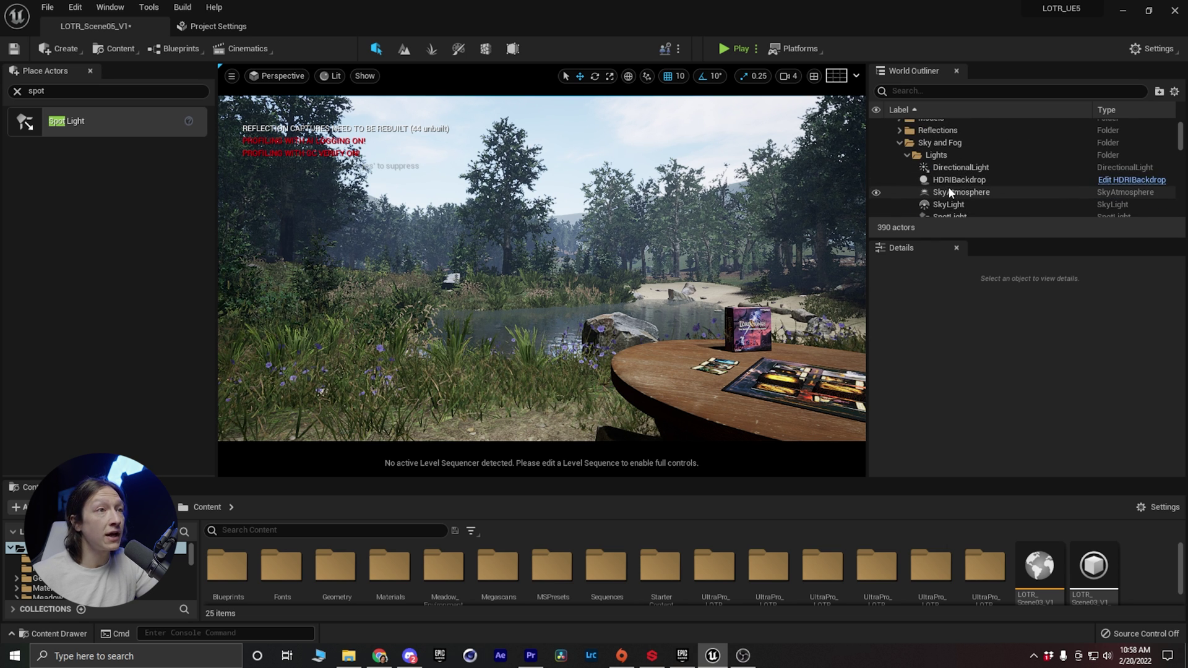
left_click(943, 185)
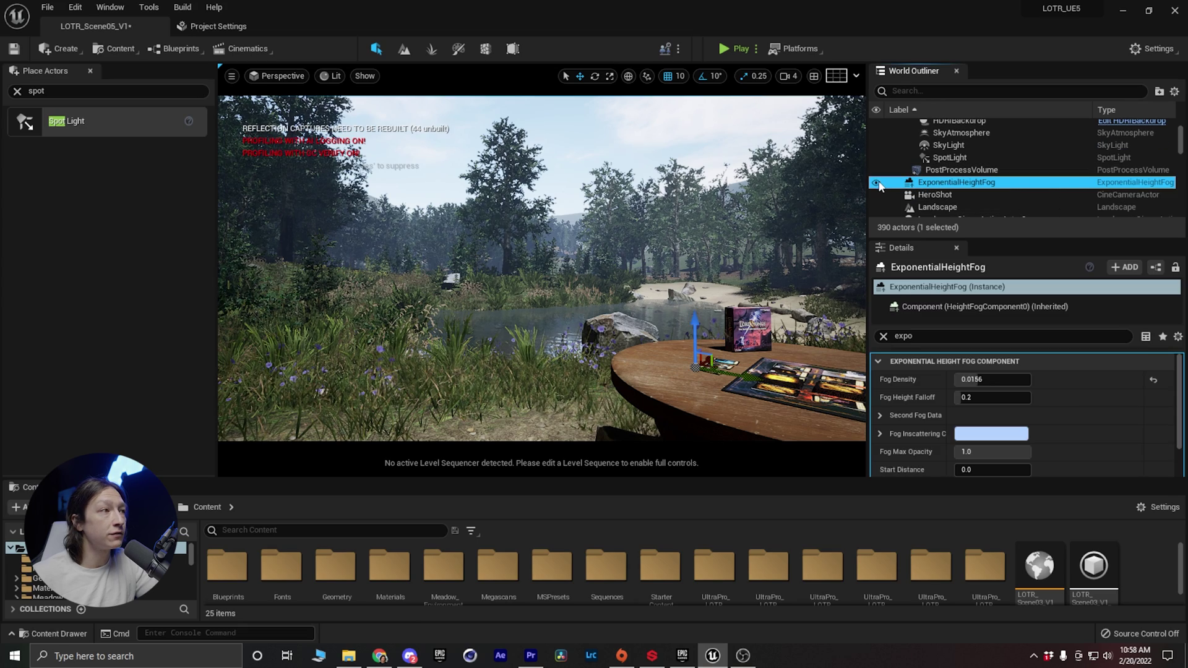
left_click_drag(984, 380, 1031, 380)
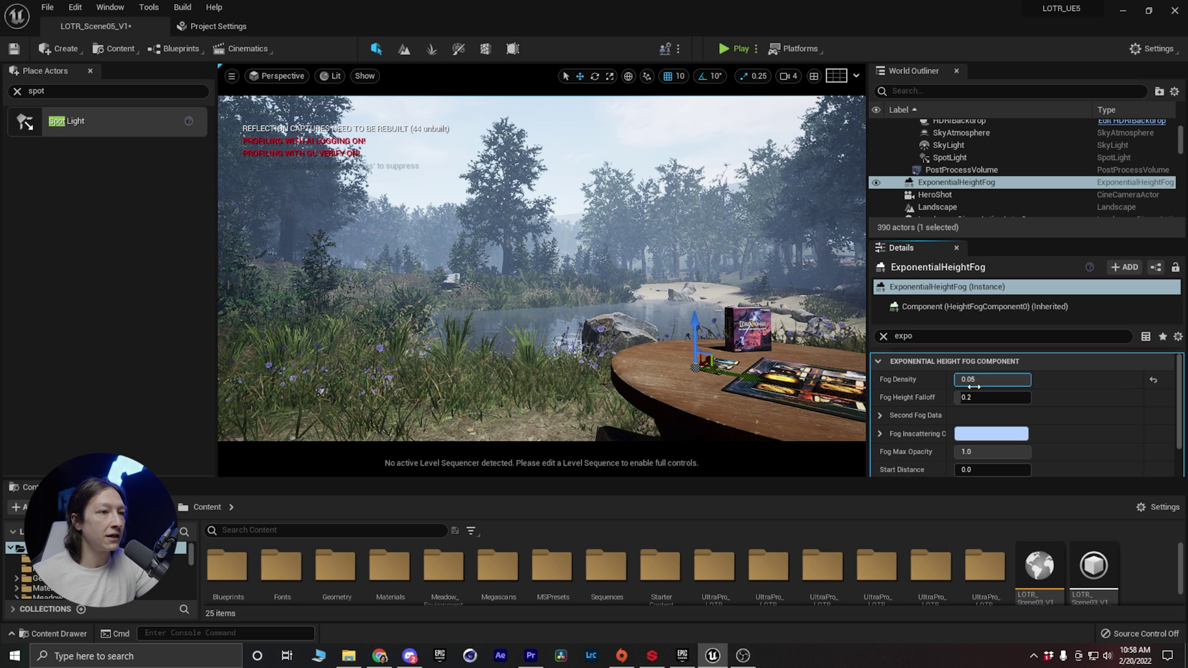
mouse_move(966, 399)
left_mouse_down()
mouse_move(1019, 398)
mouse_move(955, 398)
left_mouse_up()
Set the exponential height fog's density to 0.1 and return to the HeroShot camera view
scroll(930, 416, "down", 2)
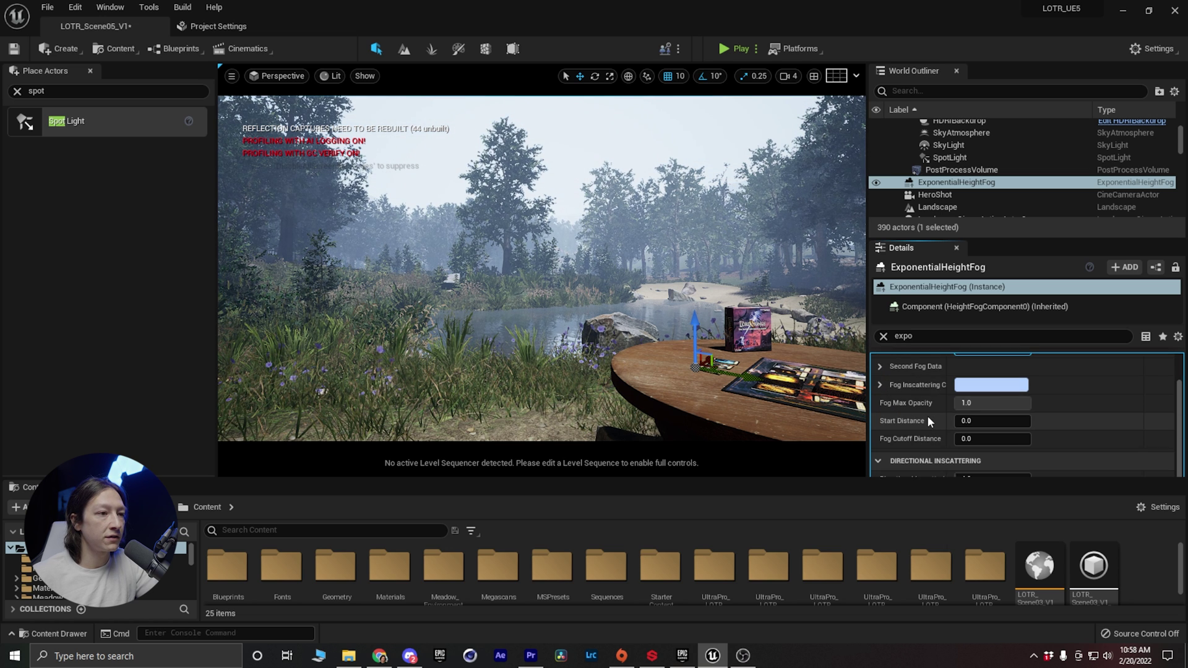
scroll(909, 399, "up", 1)
scroll(910, 399, "up", 1)
left_click(989, 377)
type(".1")
key("Return")
left_click(259, 76)
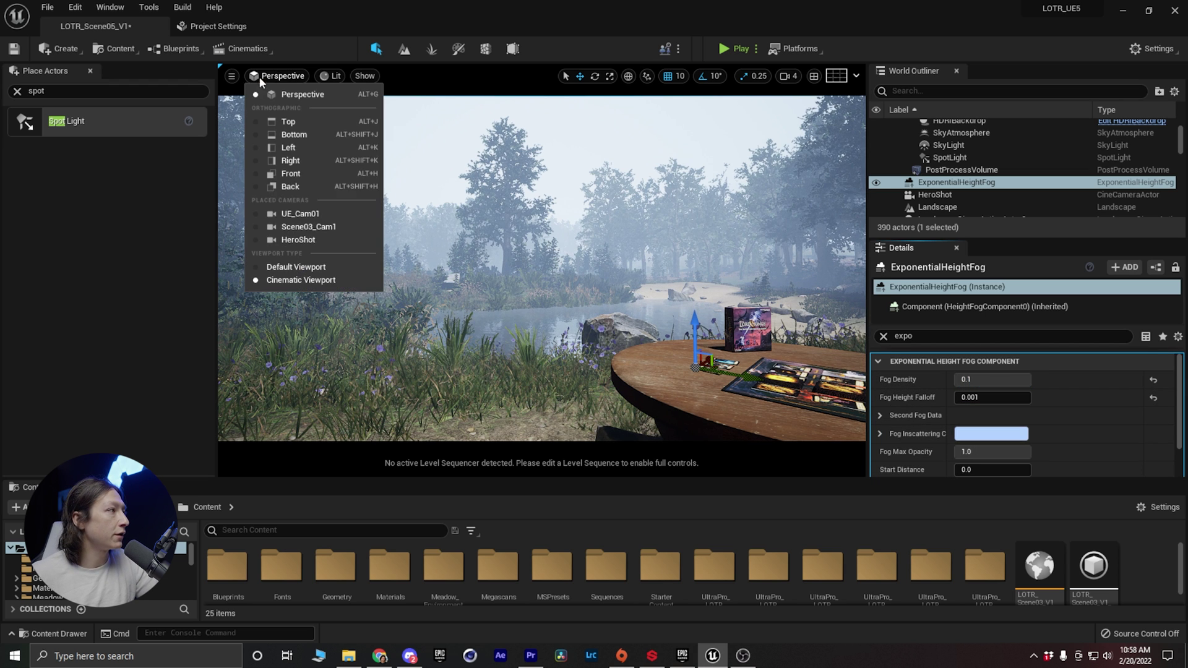
left_click(304, 231)
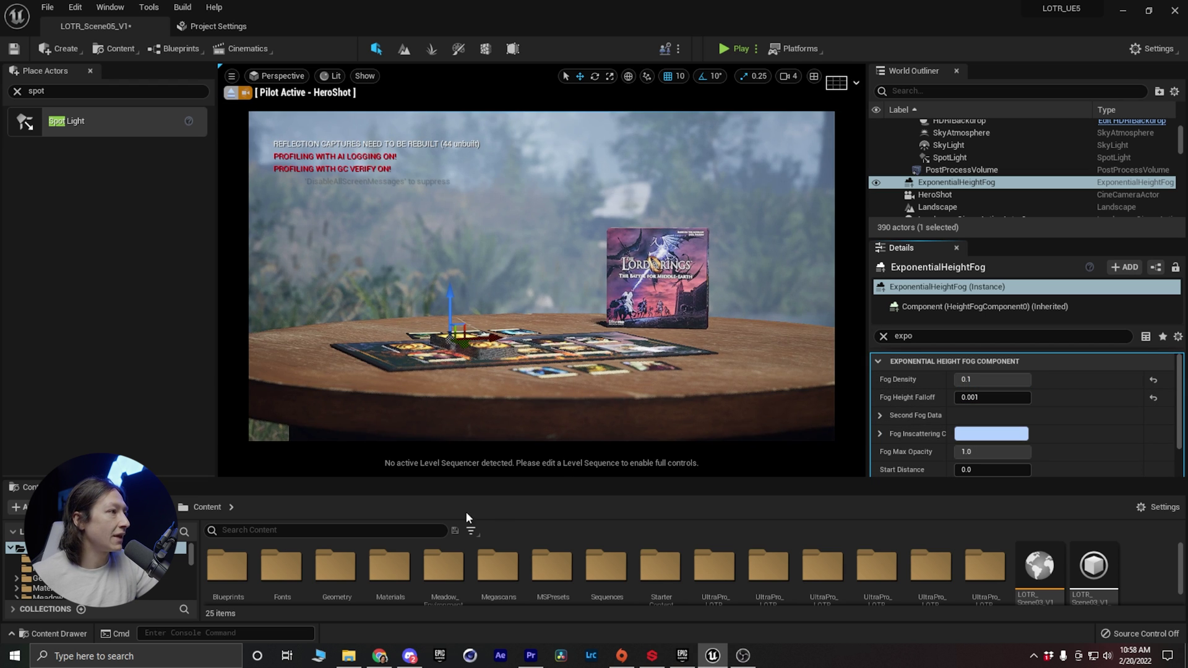